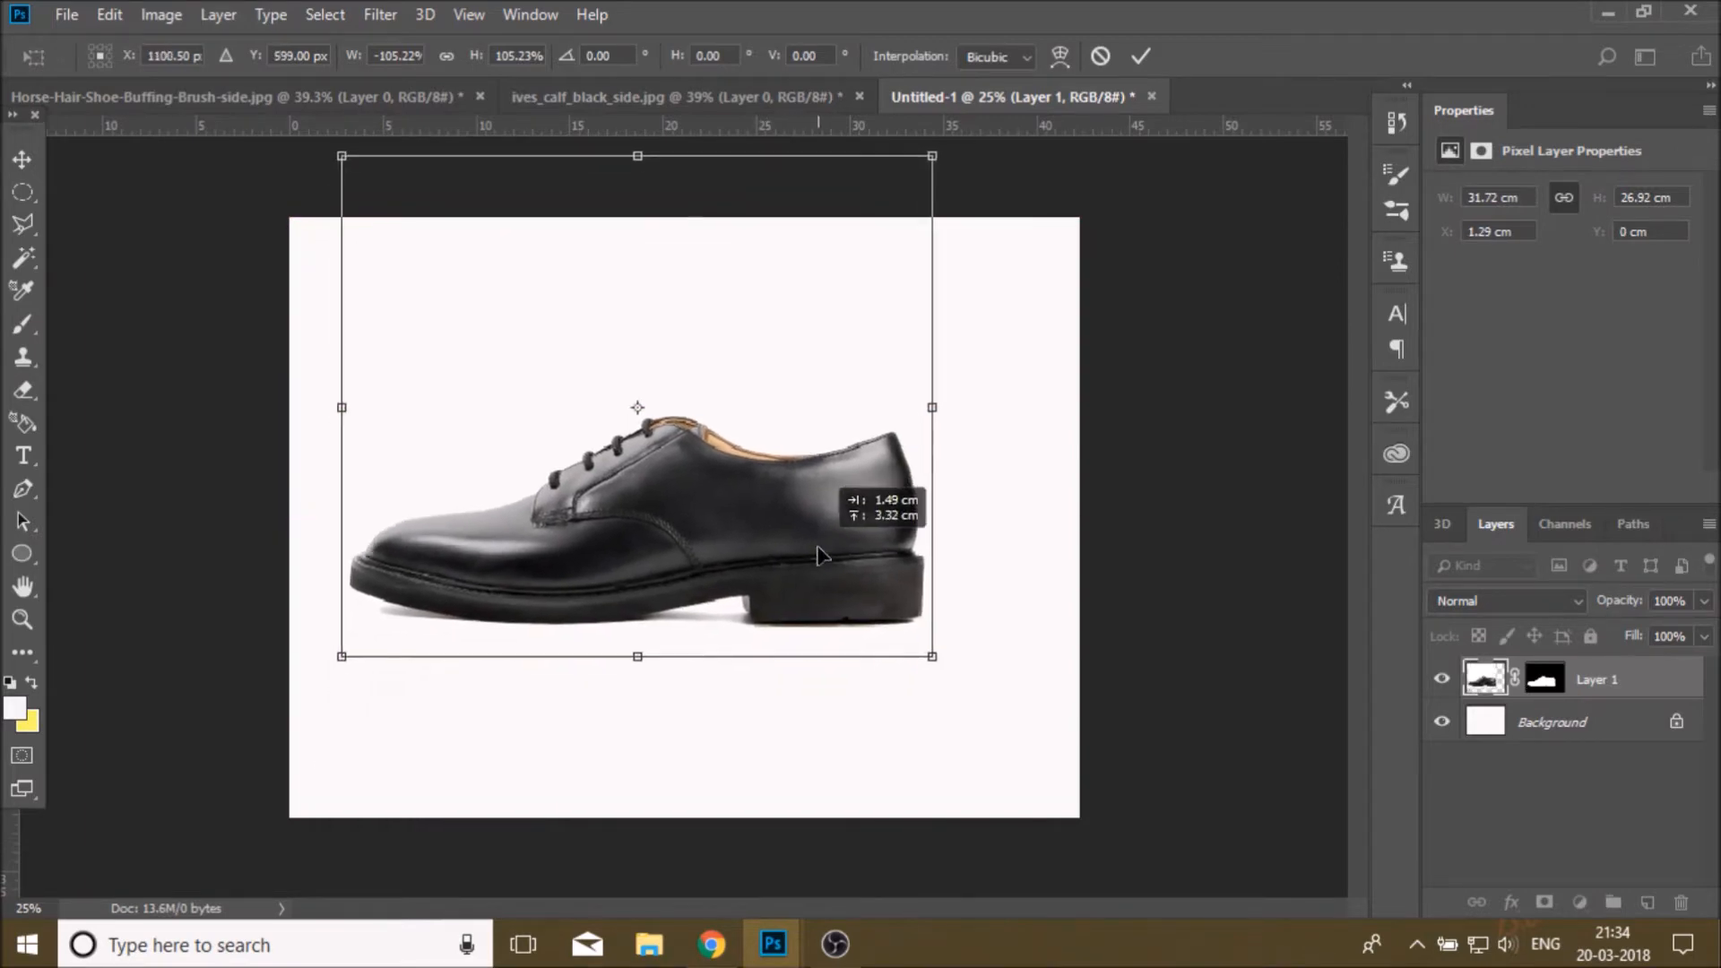
- Scale the shoe down to about 94%, place it near the canvas's left edge and apply the transform
{"action": "left_click_drag", "start_coordinate": [922, 173], "coordinate": [904, 210]}
{"action": "left_click_drag", "start_coordinate": [809, 516], "coordinate": [778, 532]}
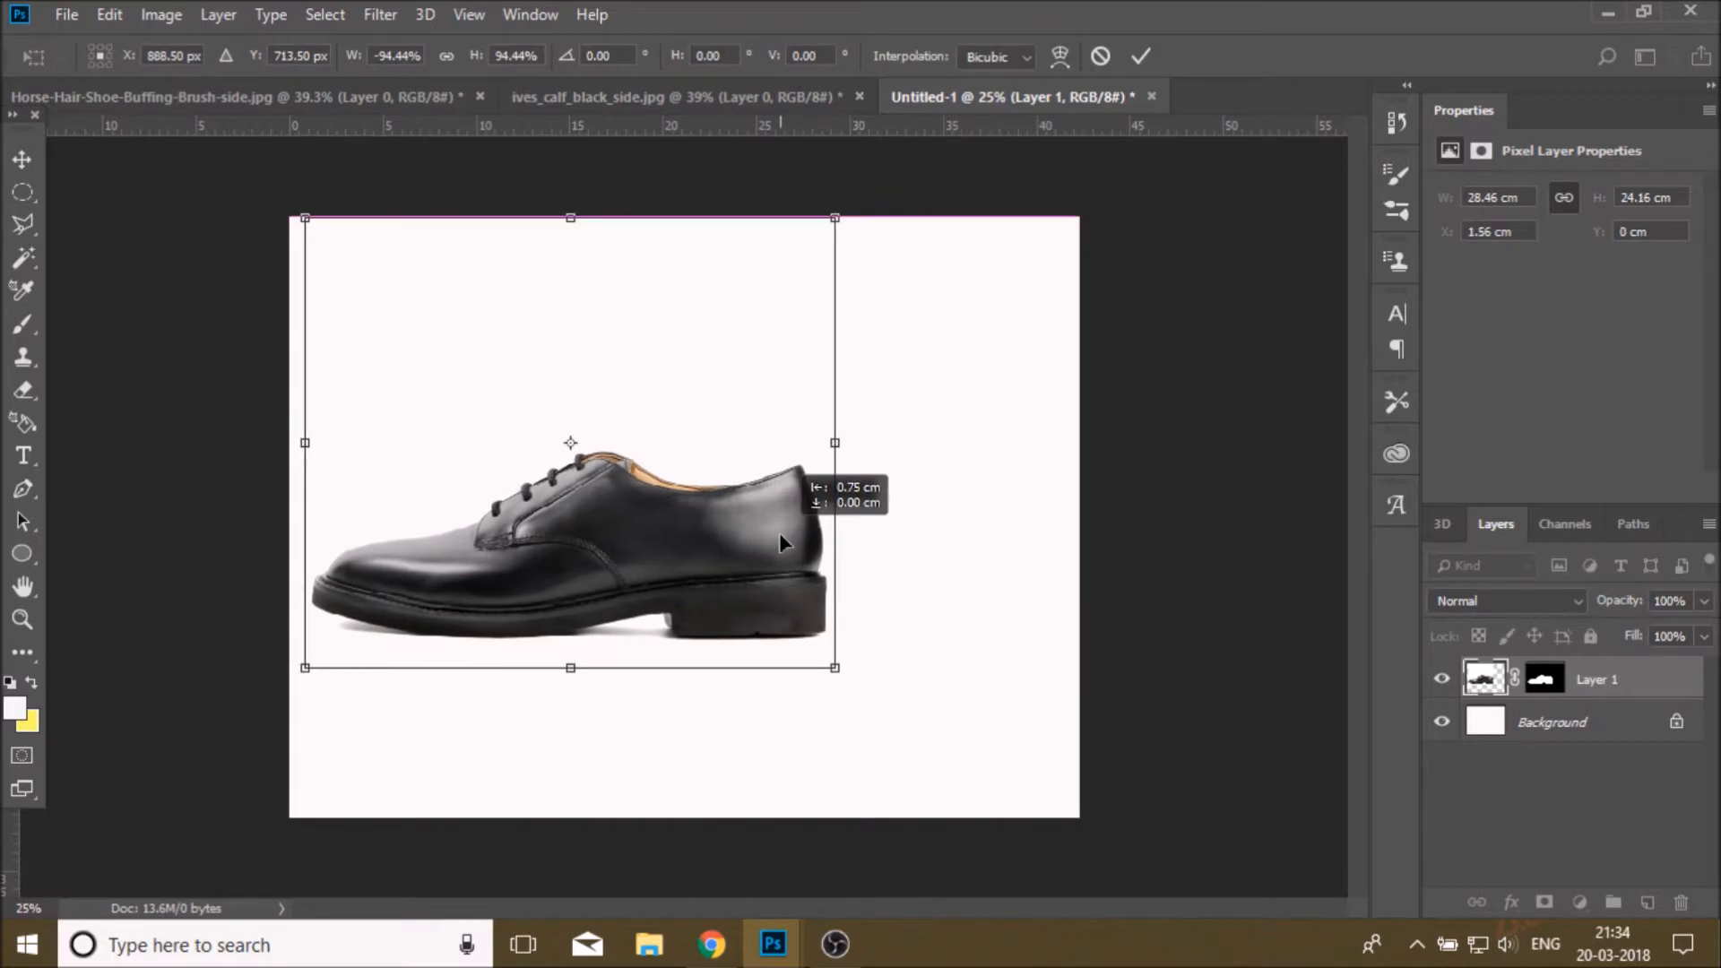
{"action": "left_click", "coordinate": [1140, 56]}
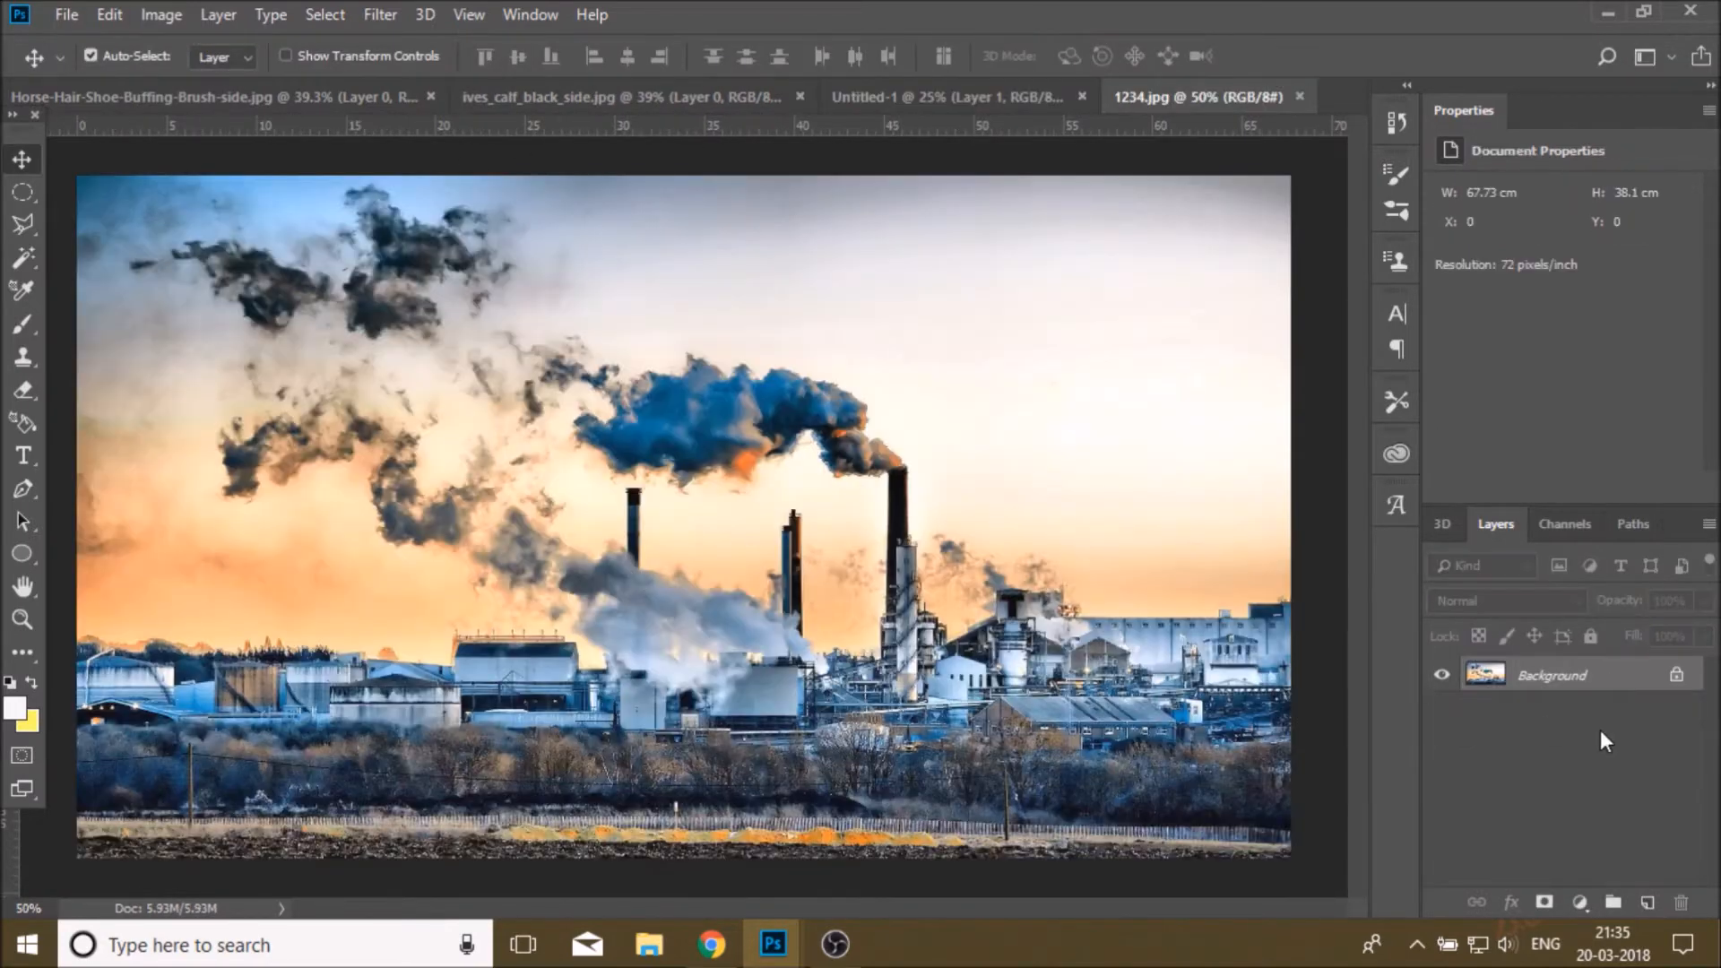
- Unlock the background layer of 1234.jpg and bring the factory picture into Untitled-1, placed over the shoe
{"action": "left_click", "coordinate": [1677, 677]}
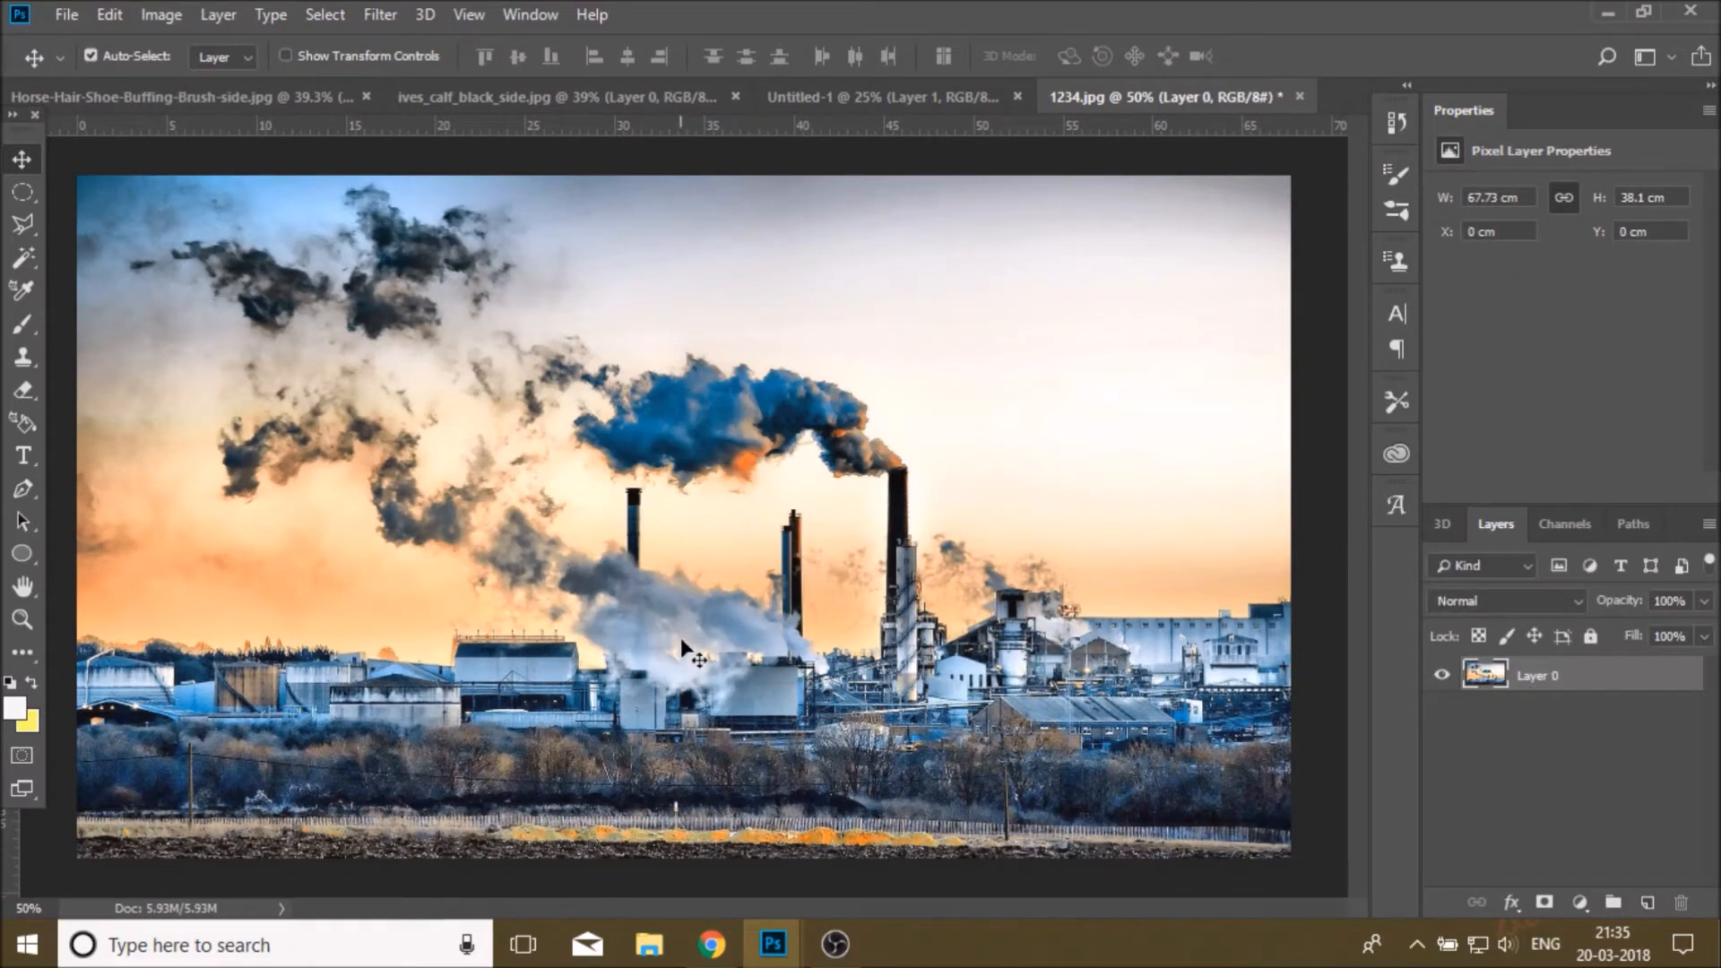
{"action": "left_click_drag", "start_coordinate": [838, 610], "coordinate": [773, 384]}
{"action": "left_click_drag", "start_coordinate": [812, 440], "coordinate": [649, 602]}
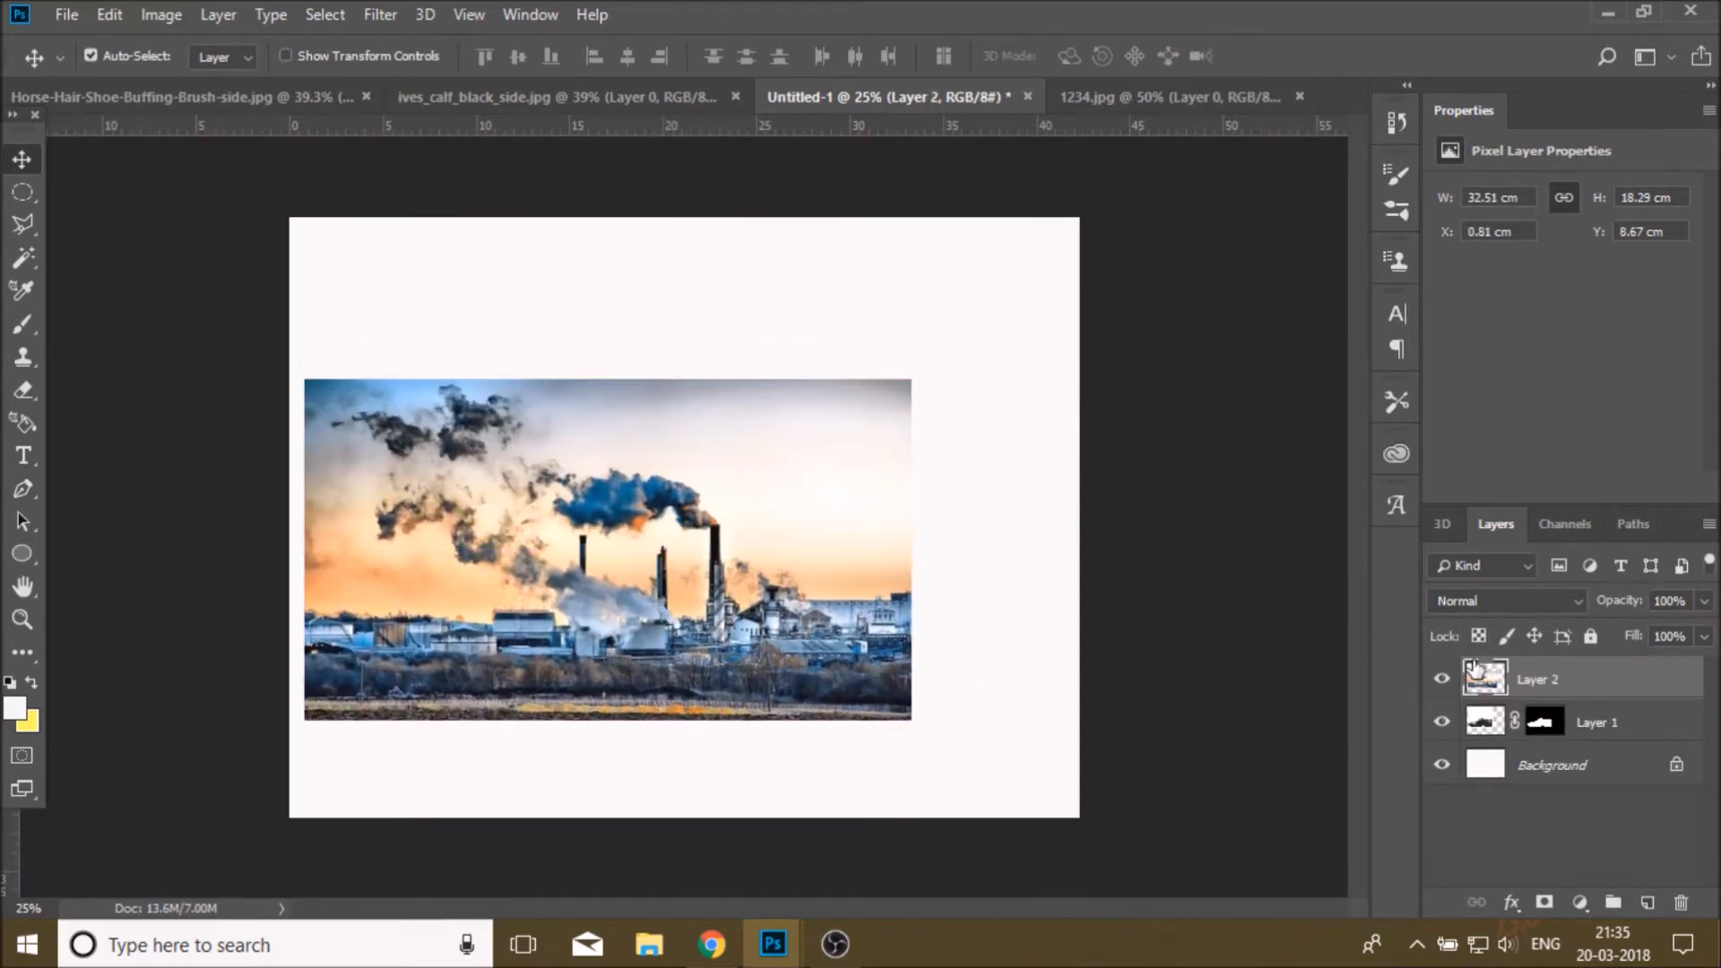
- Lower the factory layer's opacity to 45% and scale it to about 28 × 16 cm so it covers the shoe
{"action": "left_click", "coordinate": [1488, 730]}
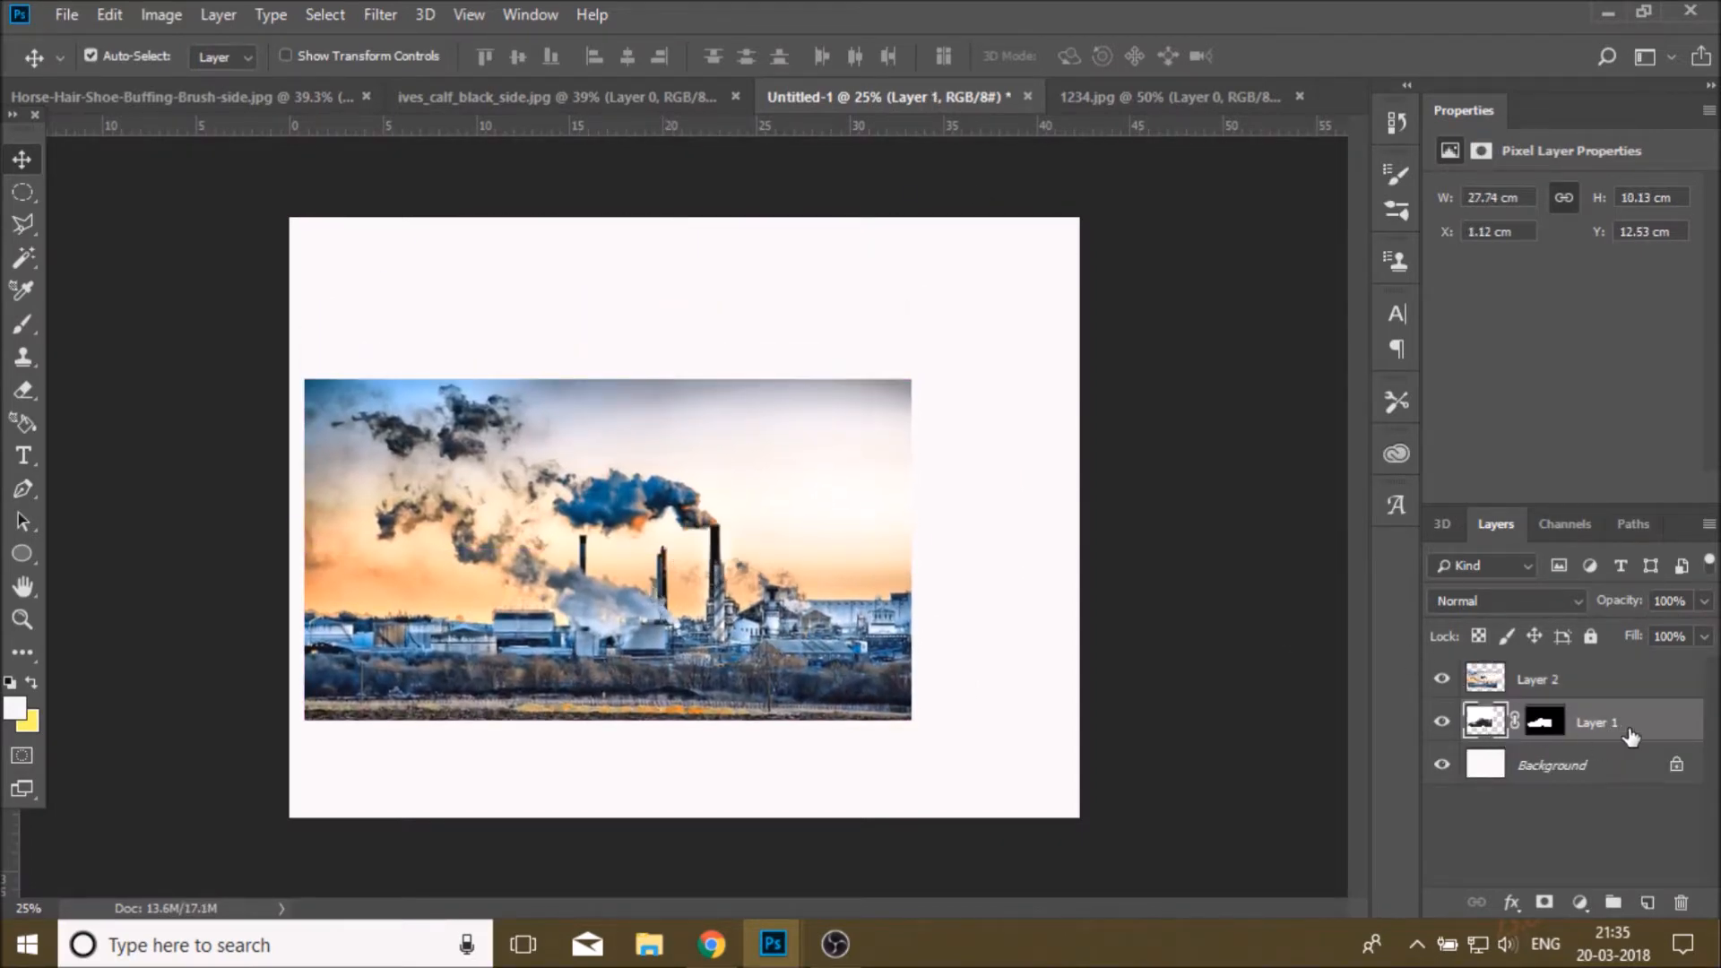
{"action": "key", "text": "ctrl+0"}
{"action": "left_click", "coordinate": [626, 524]}
{"action": "key", "text": "ctrl+t"}
{"action": "left_click_drag", "start_coordinate": [1704, 601], "coordinate": [1644, 638]}
{"action": "left_click_drag", "start_coordinate": [980, 302], "coordinate": [917, 339]}
{"action": "left_click_drag", "start_coordinate": [825, 610], "coordinate": [751, 652]}
{"action": "left_click_drag", "start_coordinate": [844, 386], "coordinate": [871, 374]}
{"action": "mouse_move", "coordinate": [779, 565]}
{"action": "left_mouse_down"}
{"action": "mouse_move", "coordinate": [803, 607]}
{"action": "mouse_move", "coordinate": [795, 548]}
{"action": "left_mouse_up"}
{"action": "left_click", "coordinate": [1141, 56]}
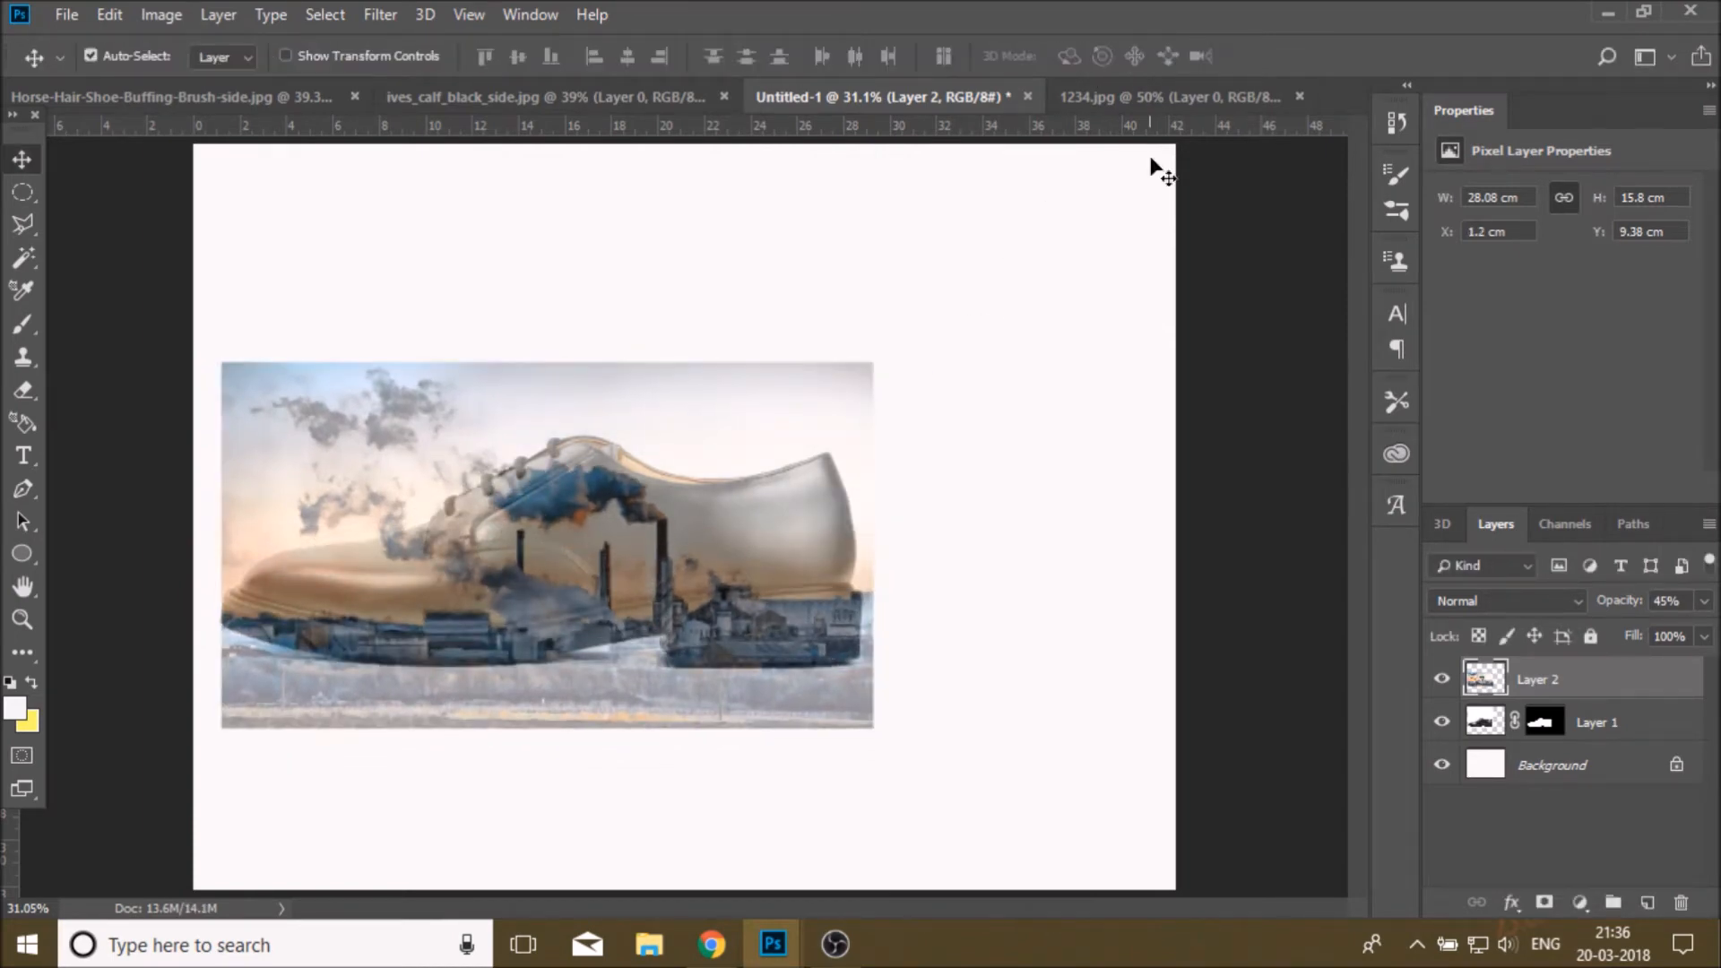
- Clip the factory layer to the shoe layer and shift it slightly up and left within the shoe
{"action": "right_click", "coordinate": [1612, 689]}
{"action": "left_click", "coordinate": [1422, 440]}
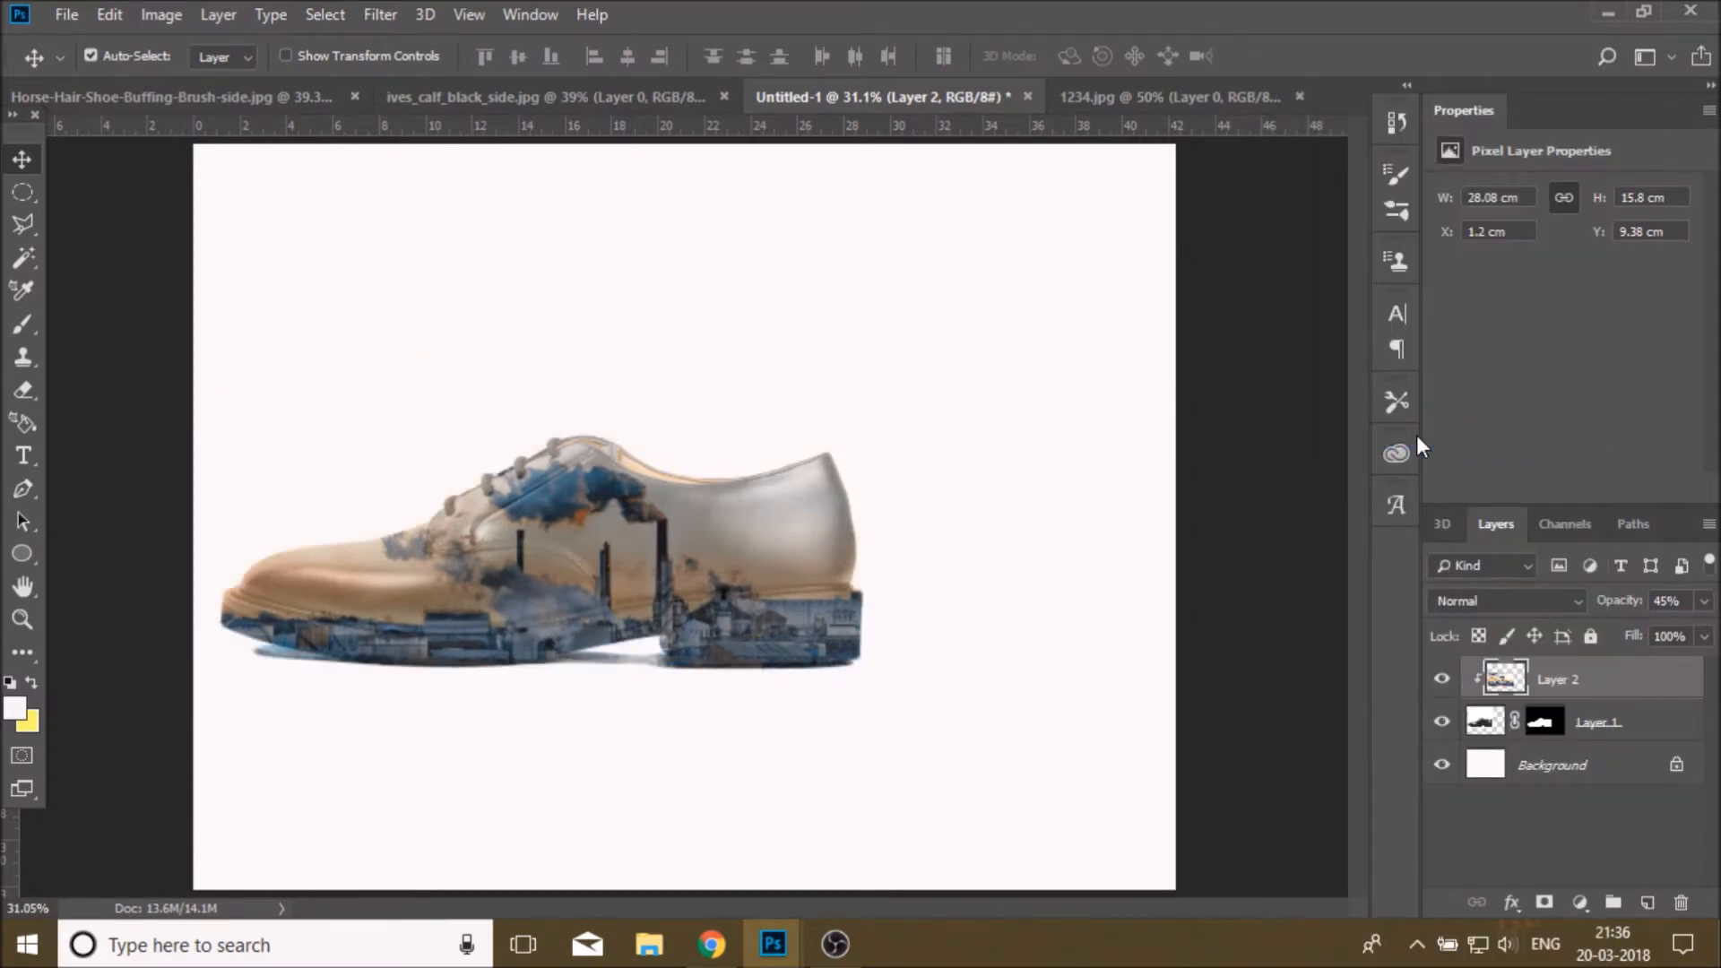
{"action": "mouse_move", "coordinate": [762, 611]}
{"action": "left_mouse_down"}
{"action": "mouse_move", "coordinate": [767, 632]}
{"action": "mouse_move", "coordinate": [744, 626]}
{"action": "left_mouse_up"}
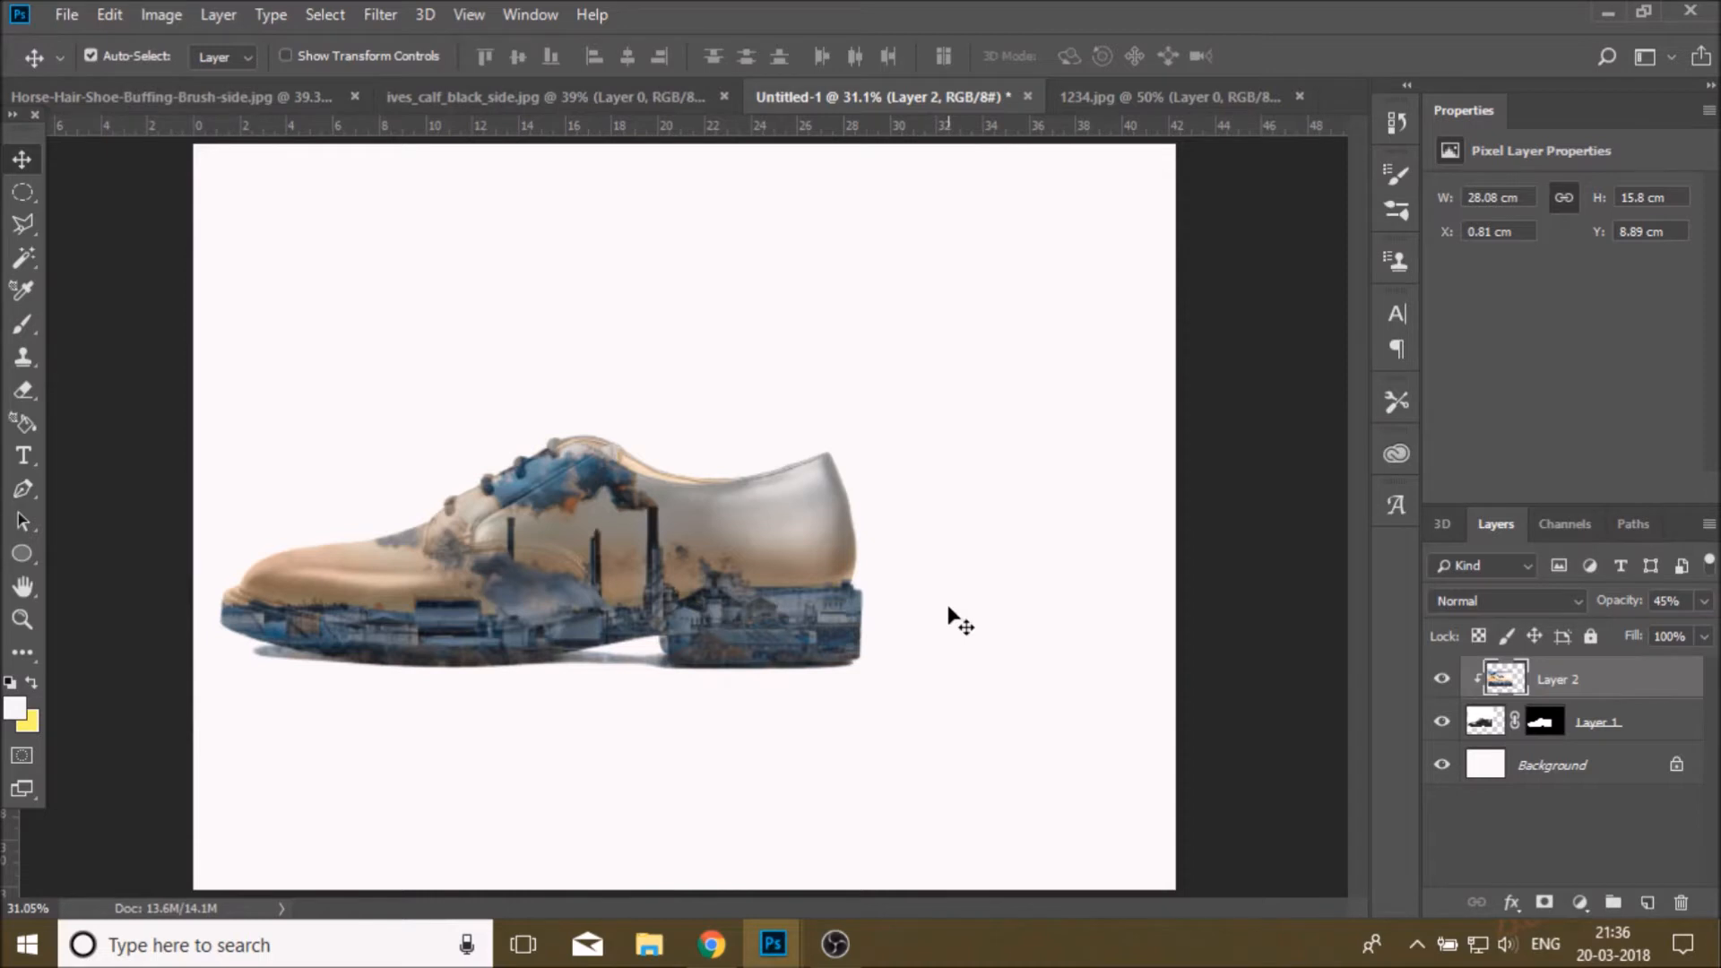
- Reduce the clipped factory layer's opacity to 17%
{"action": "left_click", "coordinate": [1704, 601]}
{"action": "mouse_move", "coordinate": [1648, 630]}
{"action": "left_mouse_down"}
{"action": "mouse_move", "coordinate": [1717, 632]}
{"action": "mouse_move", "coordinate": [1623, 632]}
{"action": "left_mouse_up"}
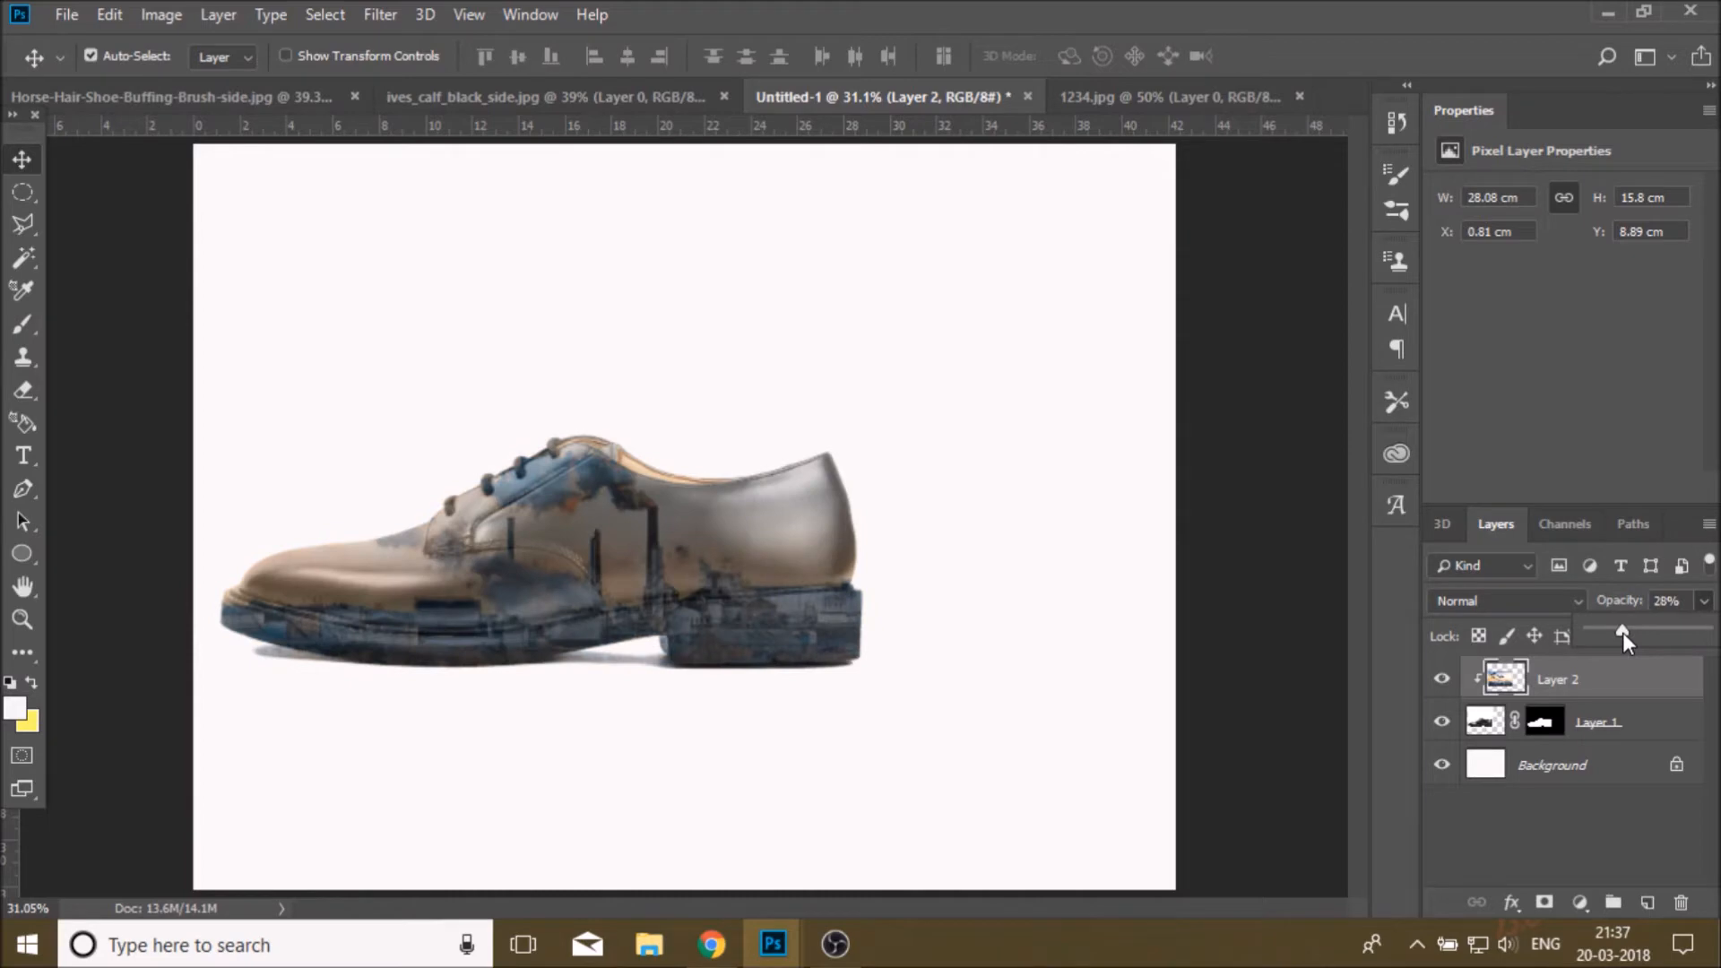
{"action": "mouse_move", "coordinate": [1621, 629]}
{"action": "left_mouse_down"}
{"action": "mouse_move", "coordinate": [1578, 629]}
{"action": "mouse_move", "coordinate": [1661, 634]}
{"action": "mouse_move", "coordinate": [1609, 632]}
{"action": "left_mouse_up"}
- Outline the tan lining between the top lace and the tongue with the Polygonal Lasso and delete the factory image there
{"action": "left_click", "coordinate": [21, 618]}
{"action": "left_click_drag", "start_coordinate": [672, 445], "coordinate": [676, 400]}
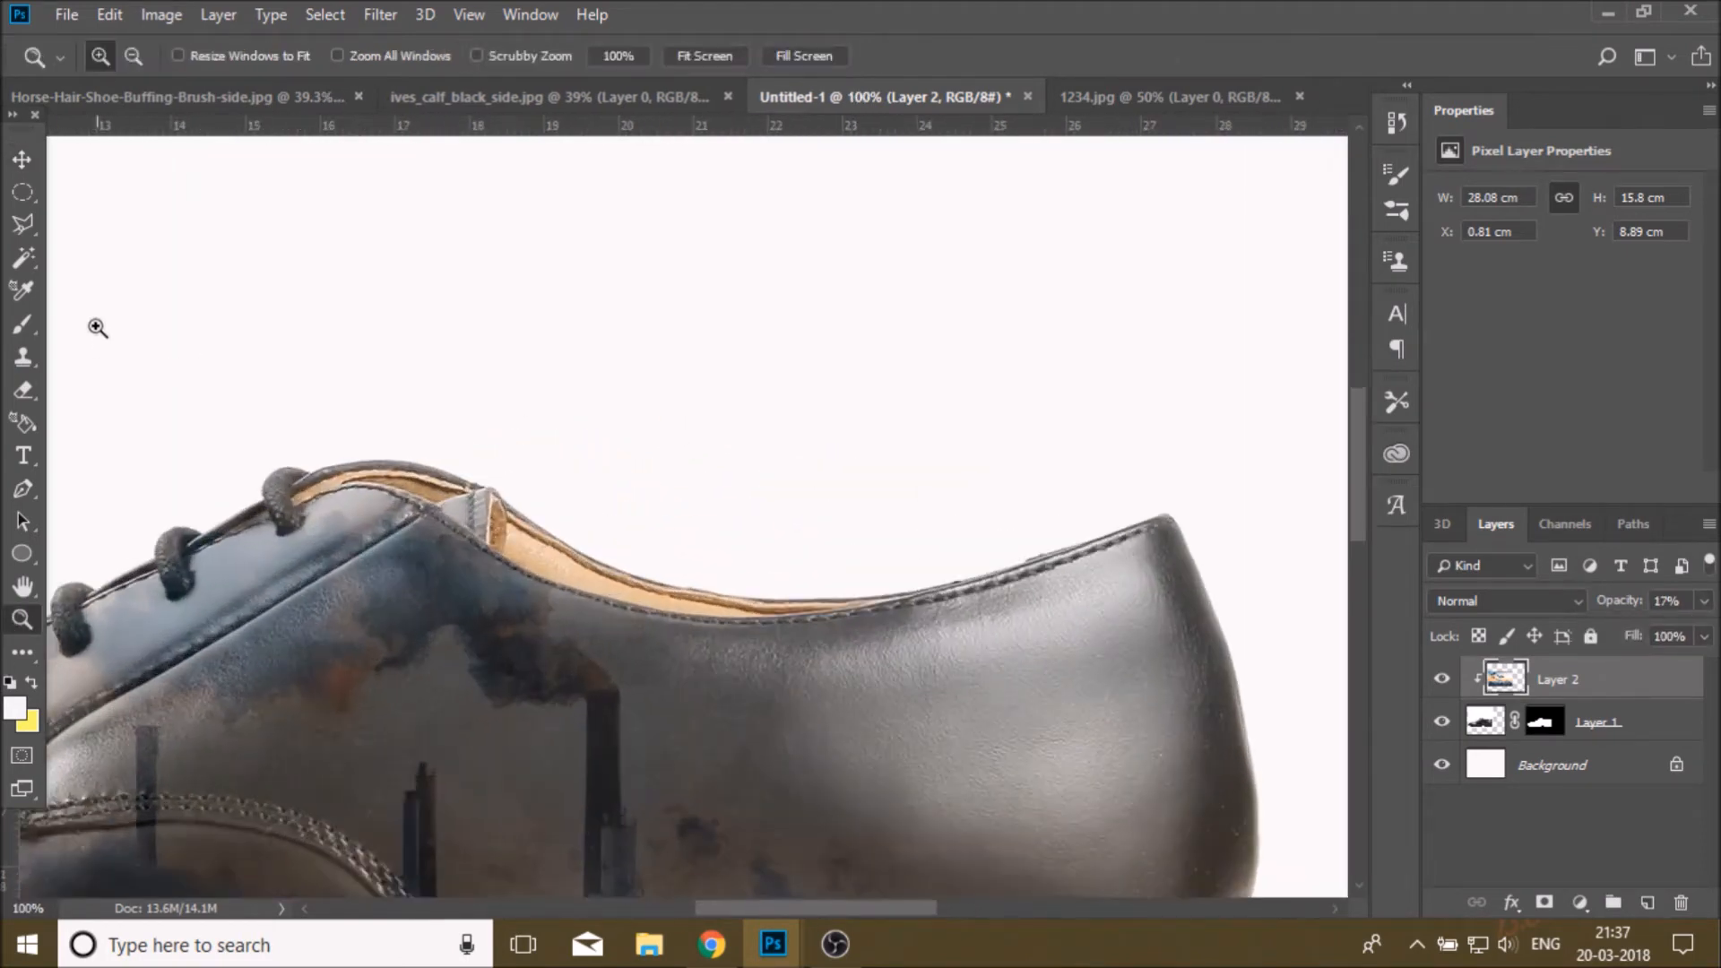
{"action": "key", "text": "l"}
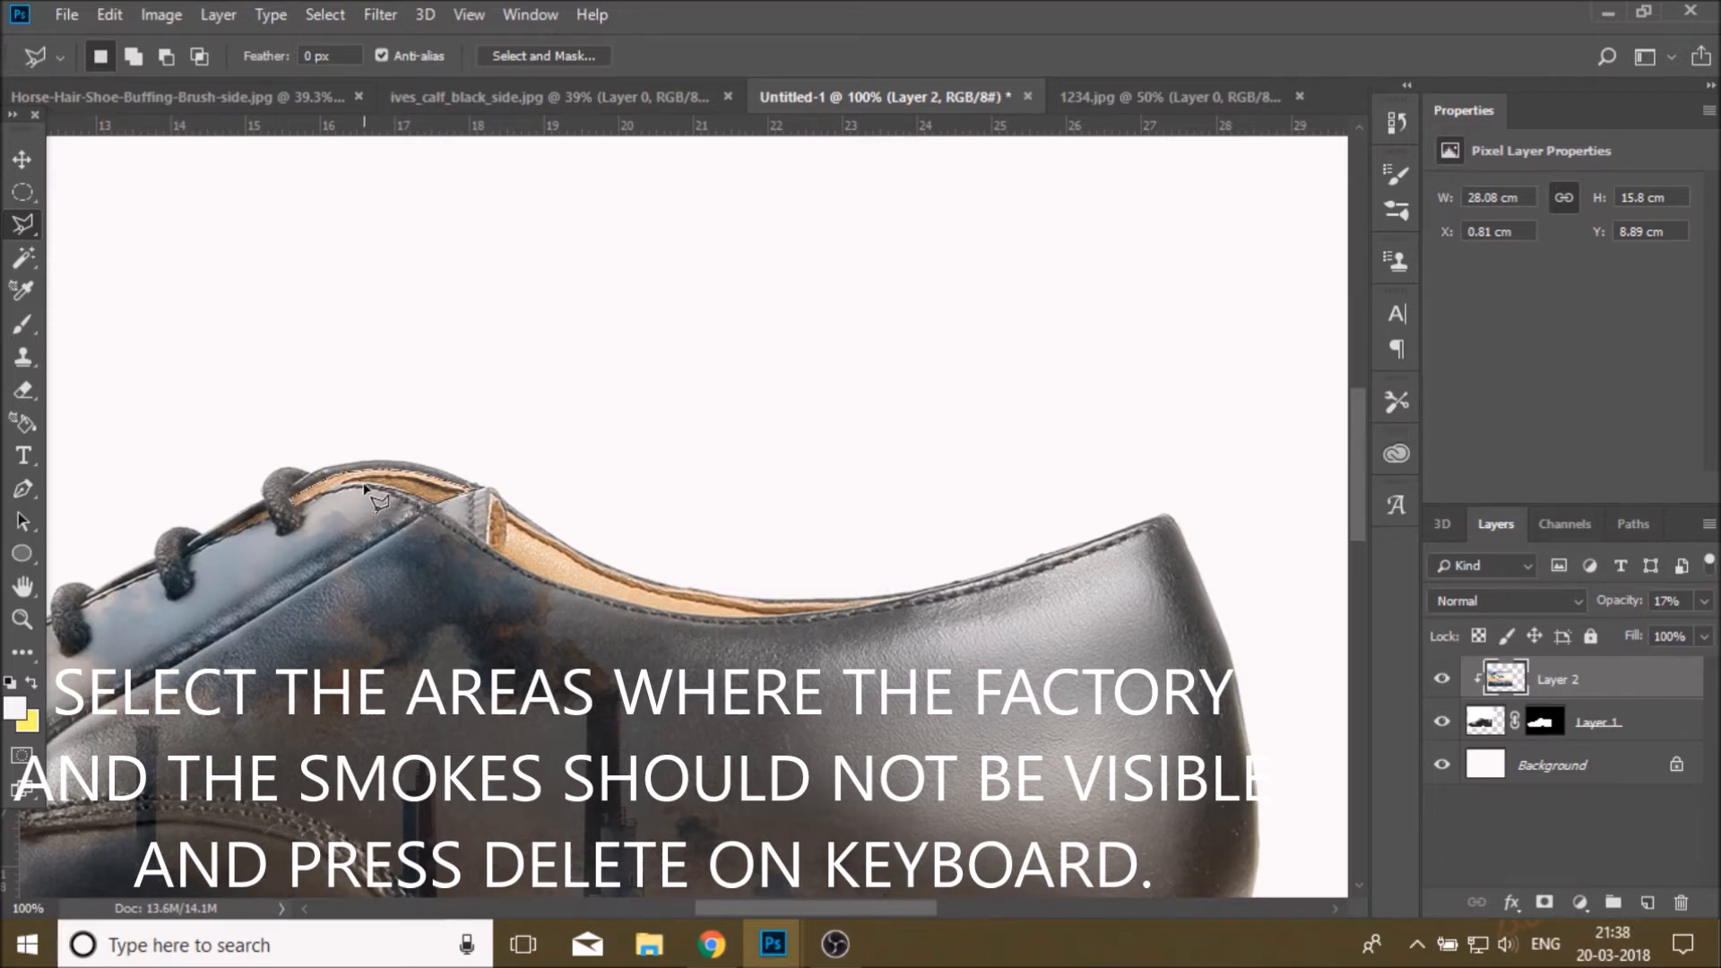
{"action": "left_click", "coordinate": [294, 509]}
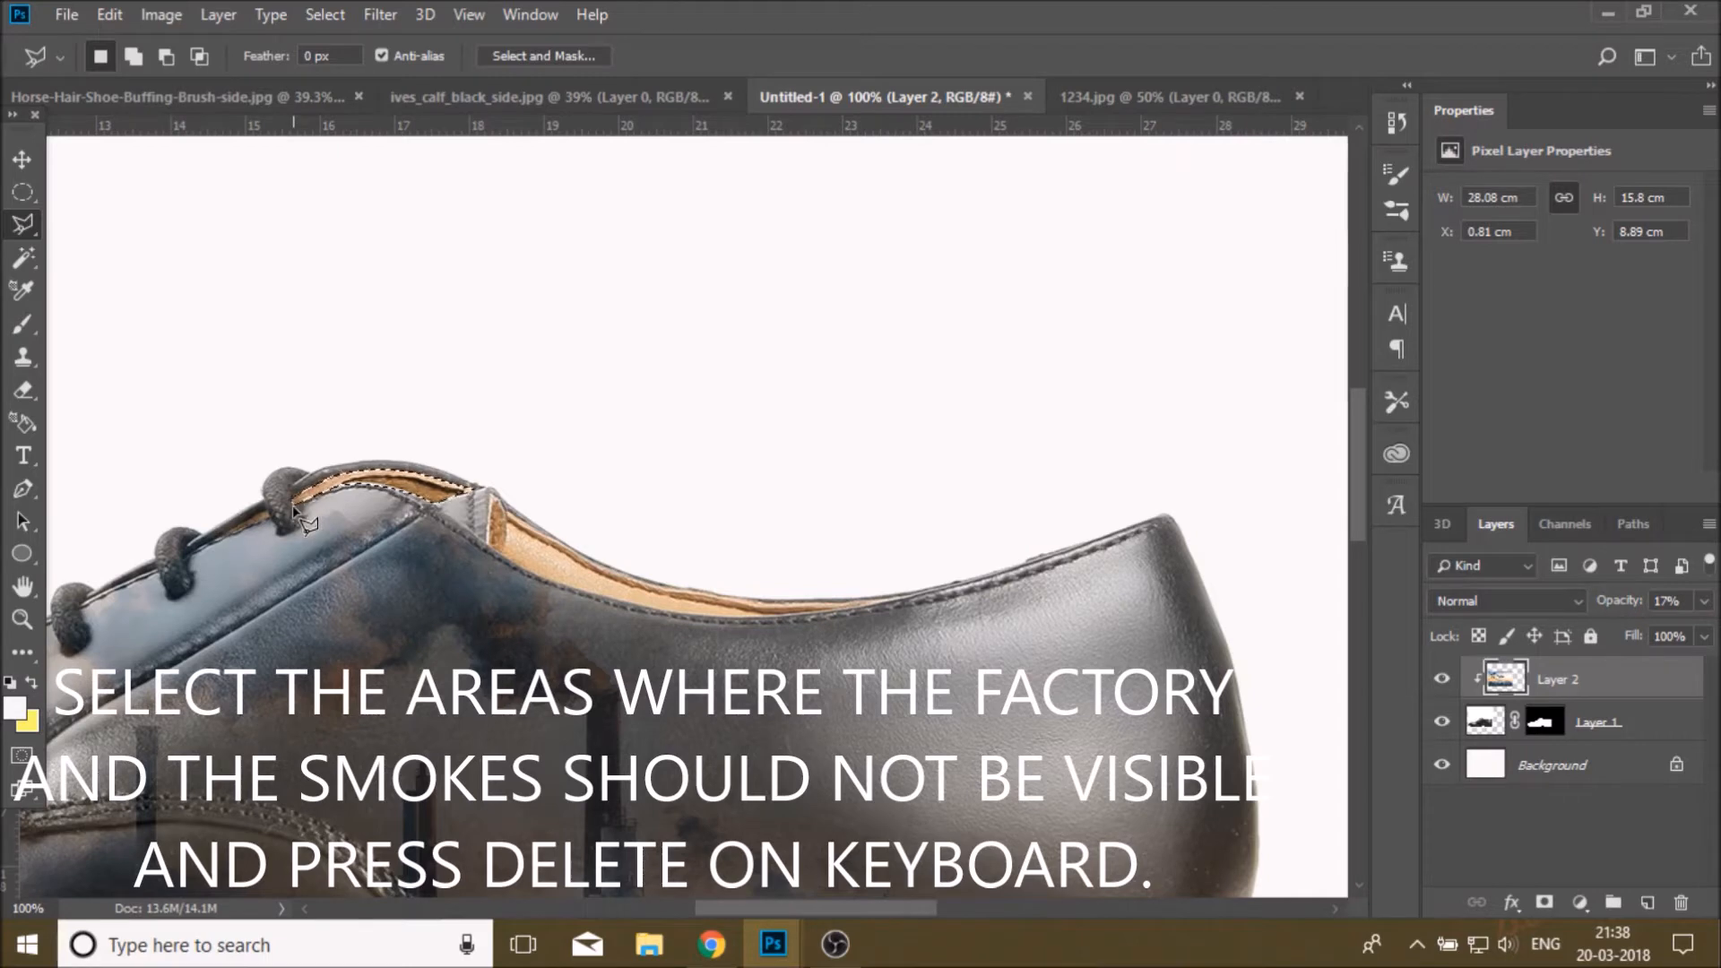
- Outline the tan lining along the shoe's collar toward the heel and delete the factory image inside it
{"action": "left_click", "coordinate": [927, 592]}
{"action": "left_click", "coordinate": [879, 604]}
{"action": "left_click", "coordinate": [768, 618]}
{"action": "left_click", "coordinate": [699, 618]}
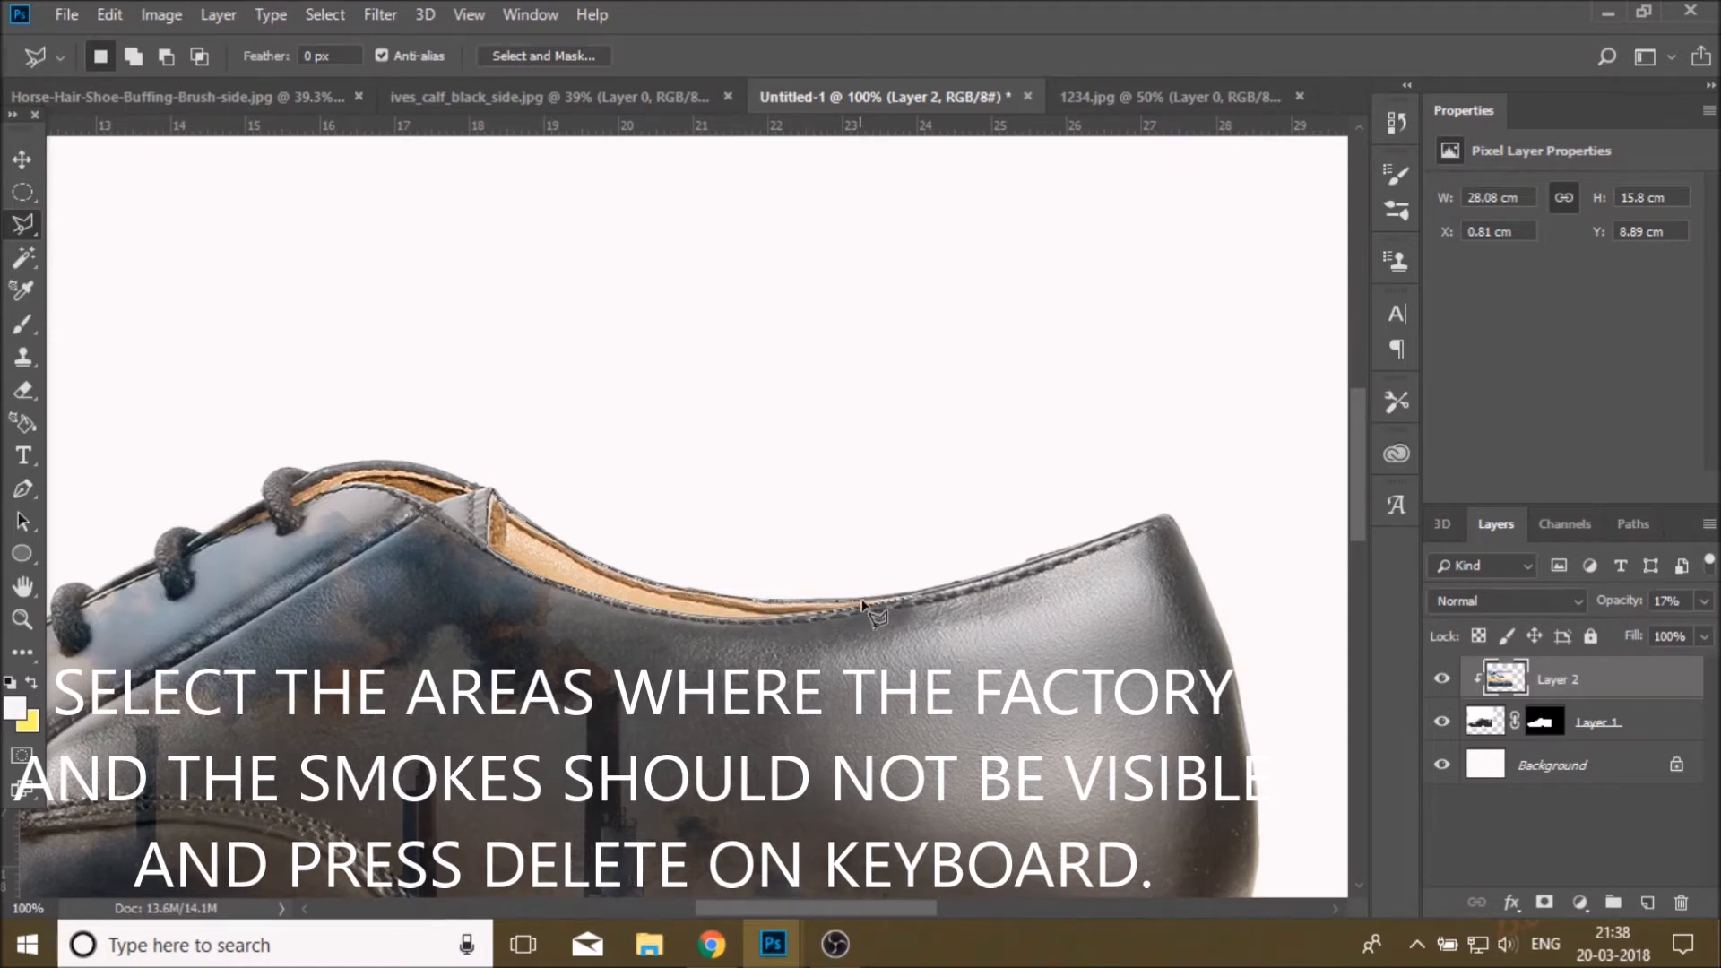
{"action": "double_click", "coordinate": [915, 595]}
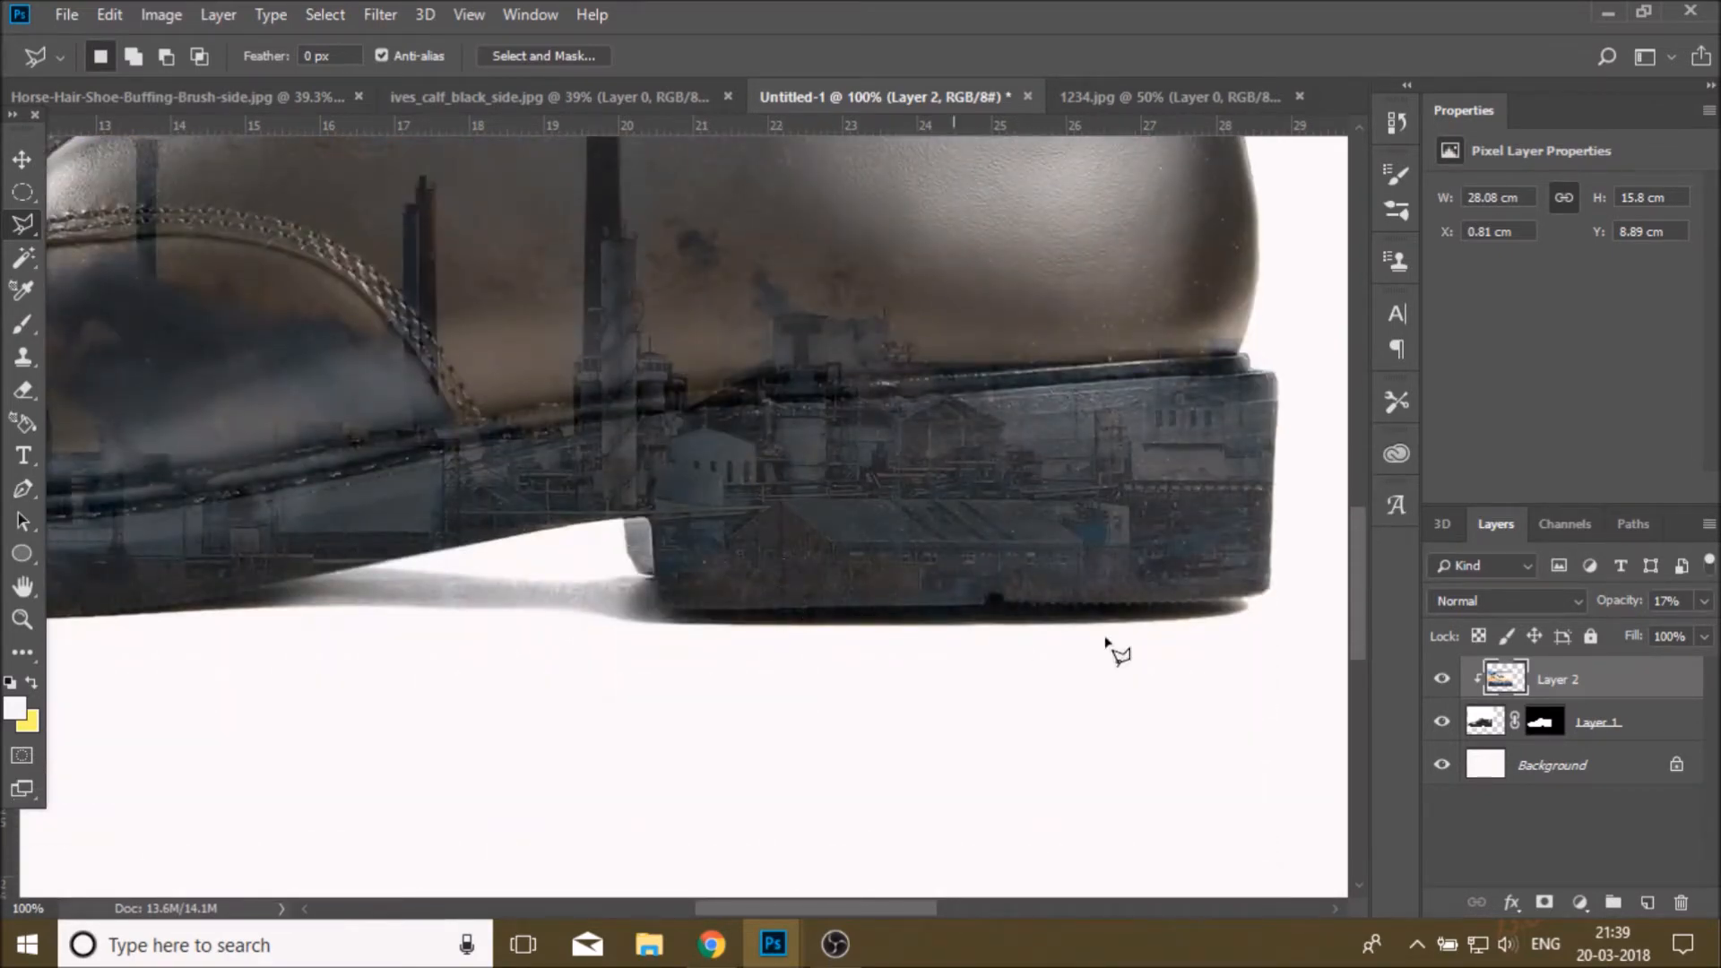
- Outline the ground shadow beneath the heel and the whole sole, delete the factory image from it and deselect
{"action": "left_click", "coordinate": [1264, 596]}
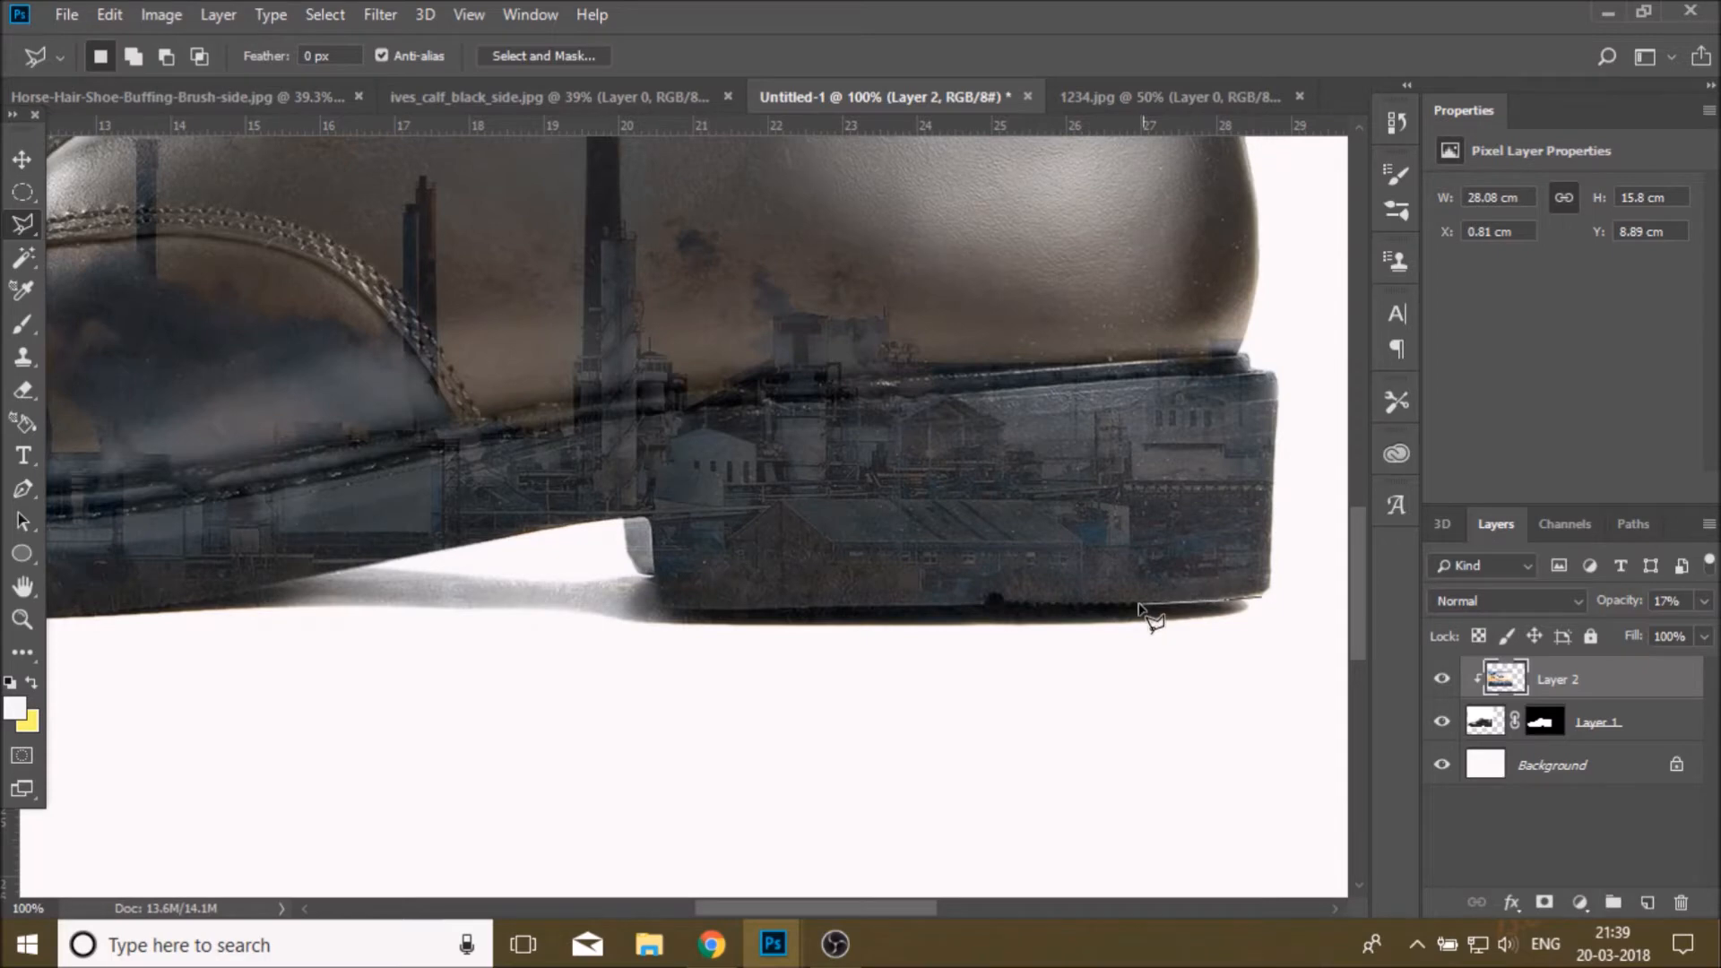
{"action": "left_click", "coordinate": [982, 607]}
{"action": "left_click", "coordinate": [792, 609]}
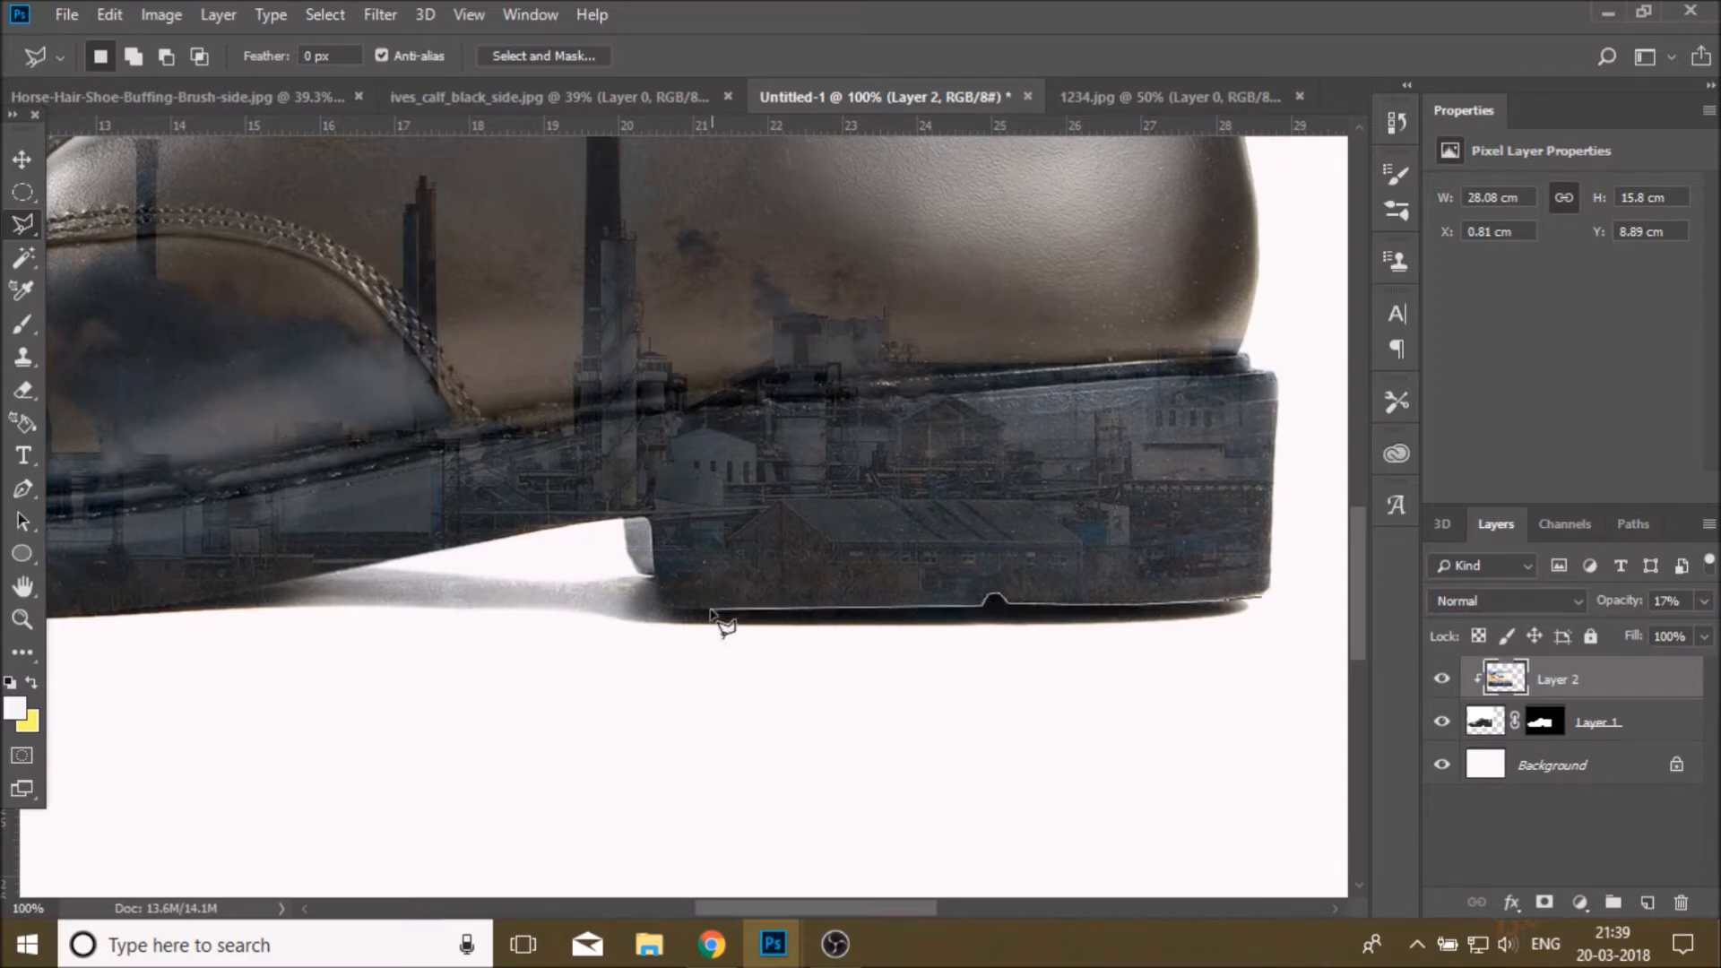
{"action": "left_click", "coordinate": [668, 610]}
{"action": "left_click", "coordinate": [626, 519]}
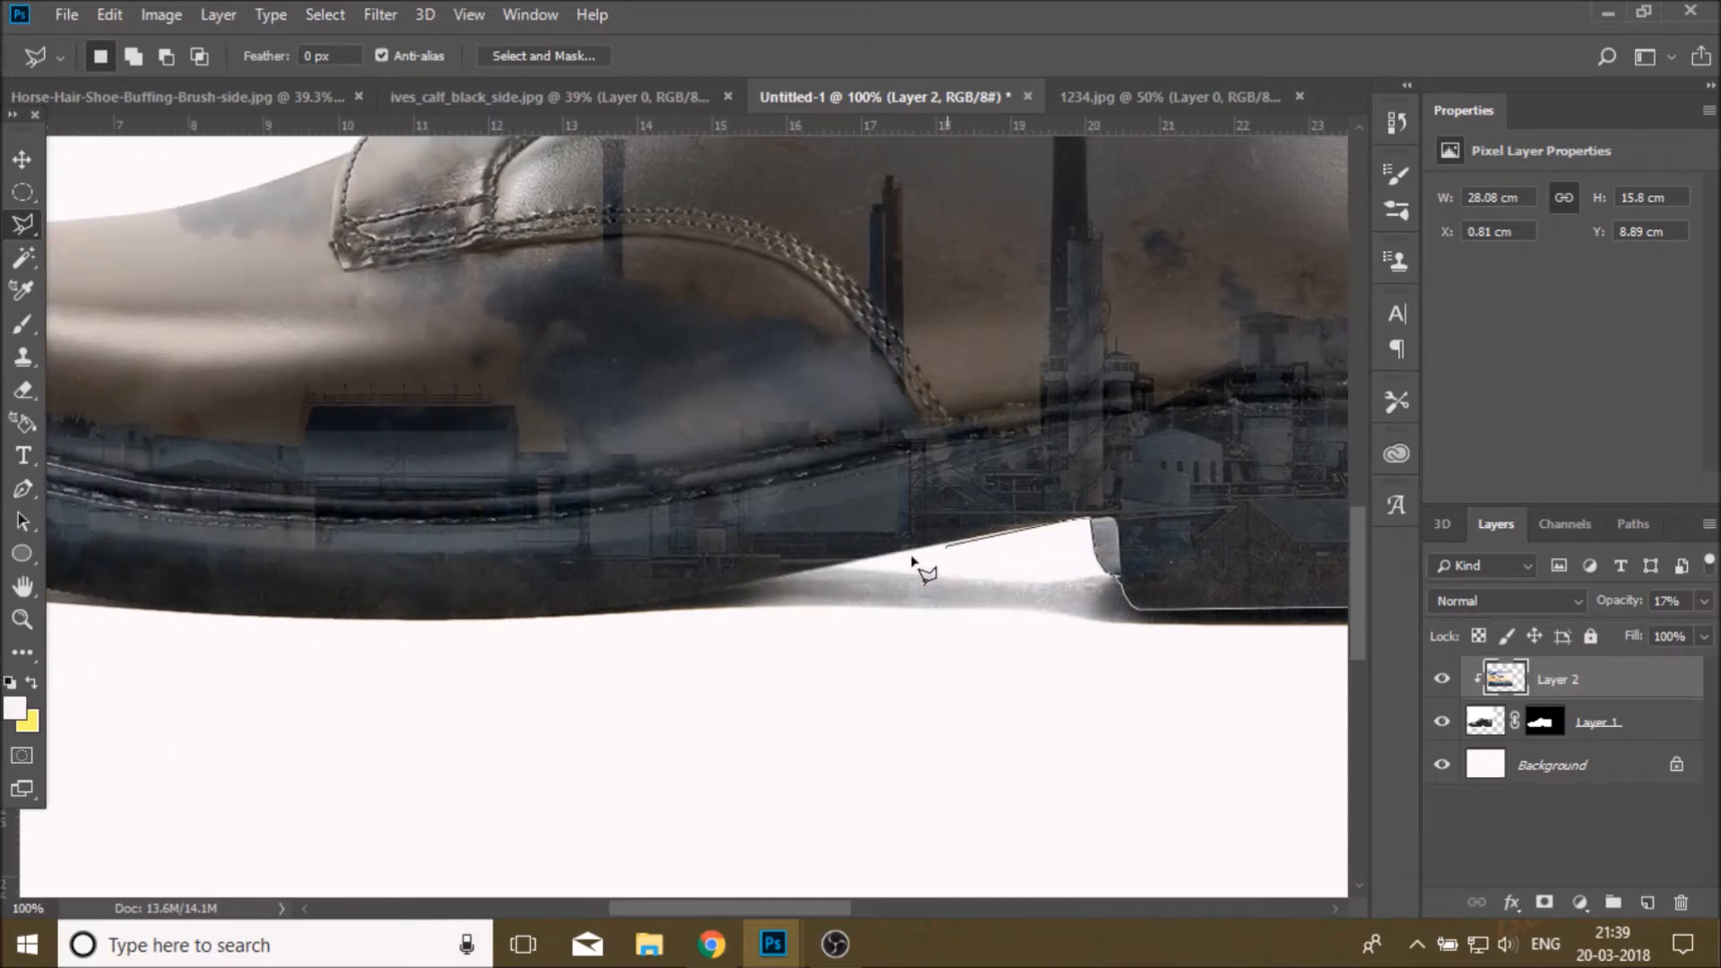
{"action": "left_click", "coordinate": [549, 618]}
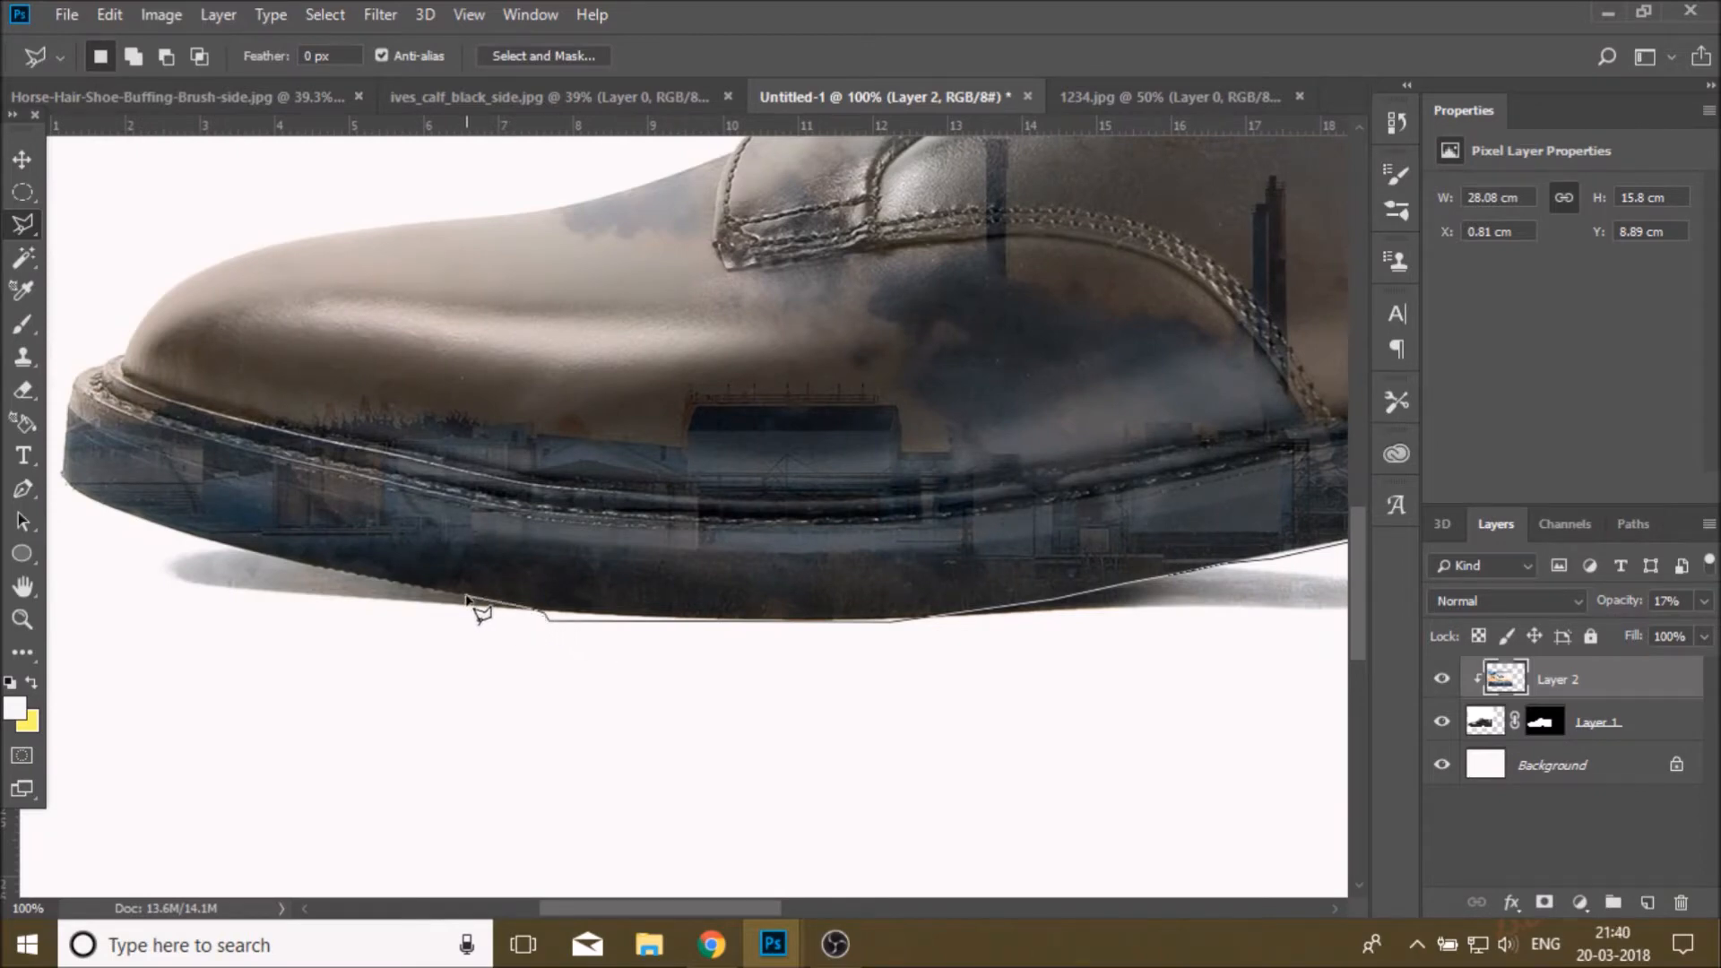
{"action": "left_click", "coordinate": [199, 538]}
{"action": "left_click", "coordinate": [89, 578]}
{"action": "left_click", "coordinate": [67, 652]}
{"action": "left_click", "coordinate": [268, 777]}
{"action": "left_click", "coordinate": [866, 825]}
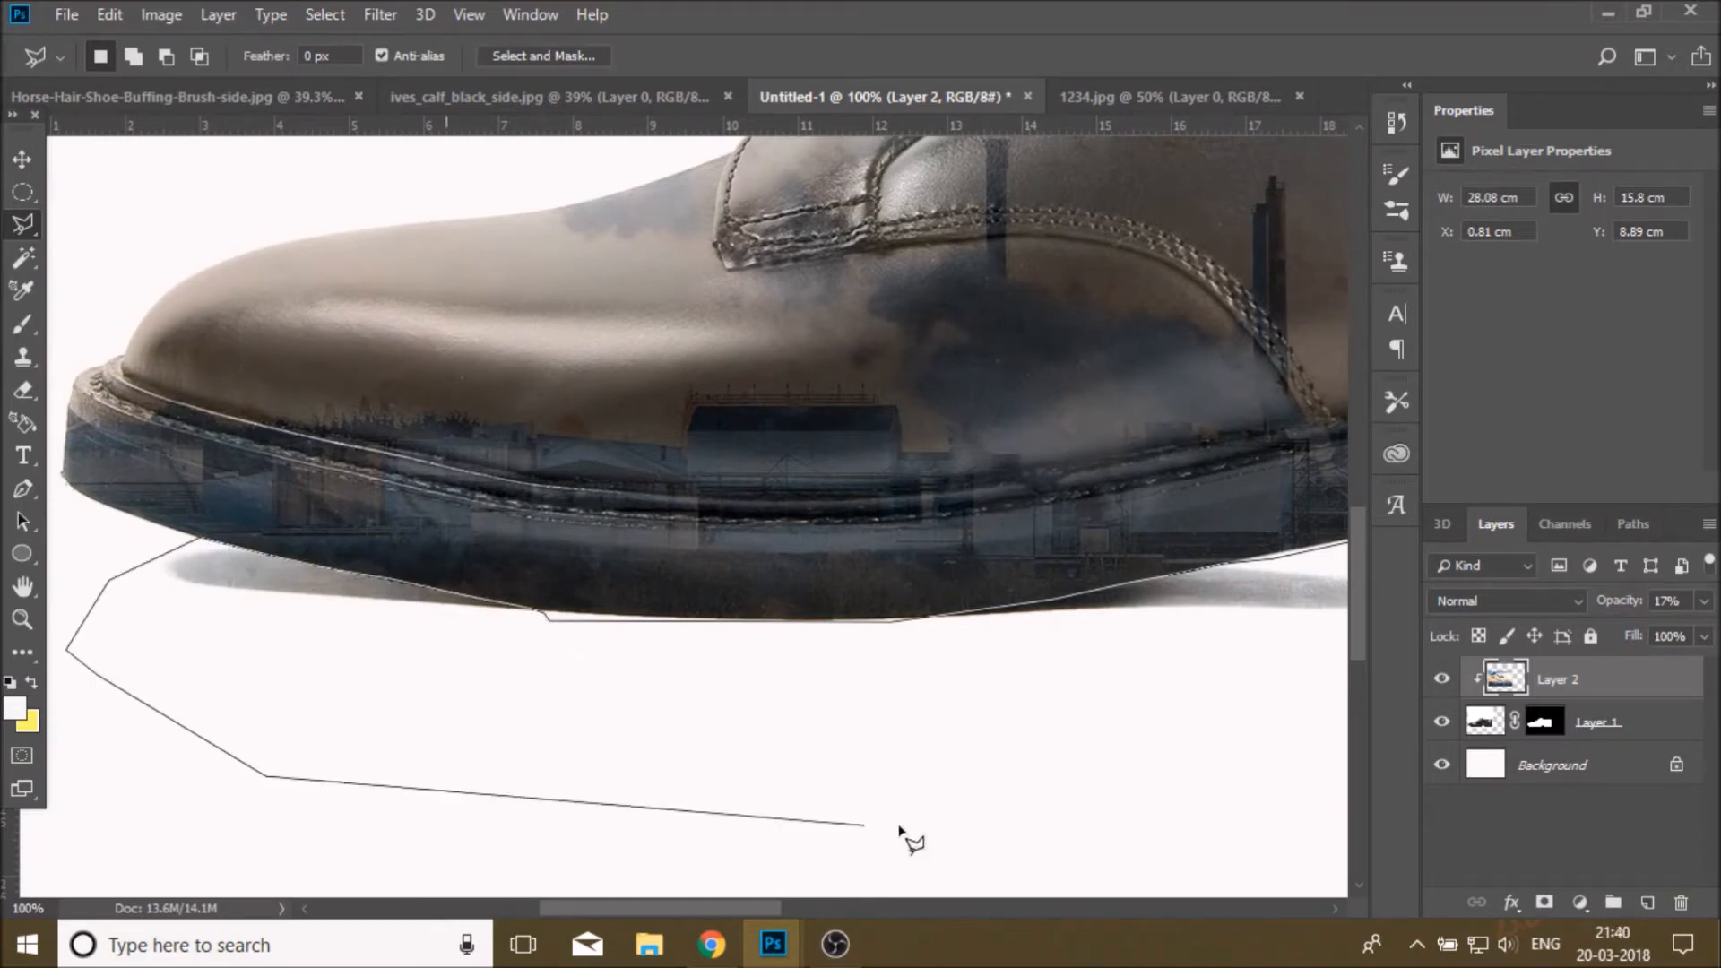
{"action": "left_click", "coordinate": [1212, 770]}
{"action": "left_click", "coordinate": [1166, 638]}
{"action": "left_click", "coordinate": [1083, 598]}
{"action": "right_click", "coordinate": [513, 546]}
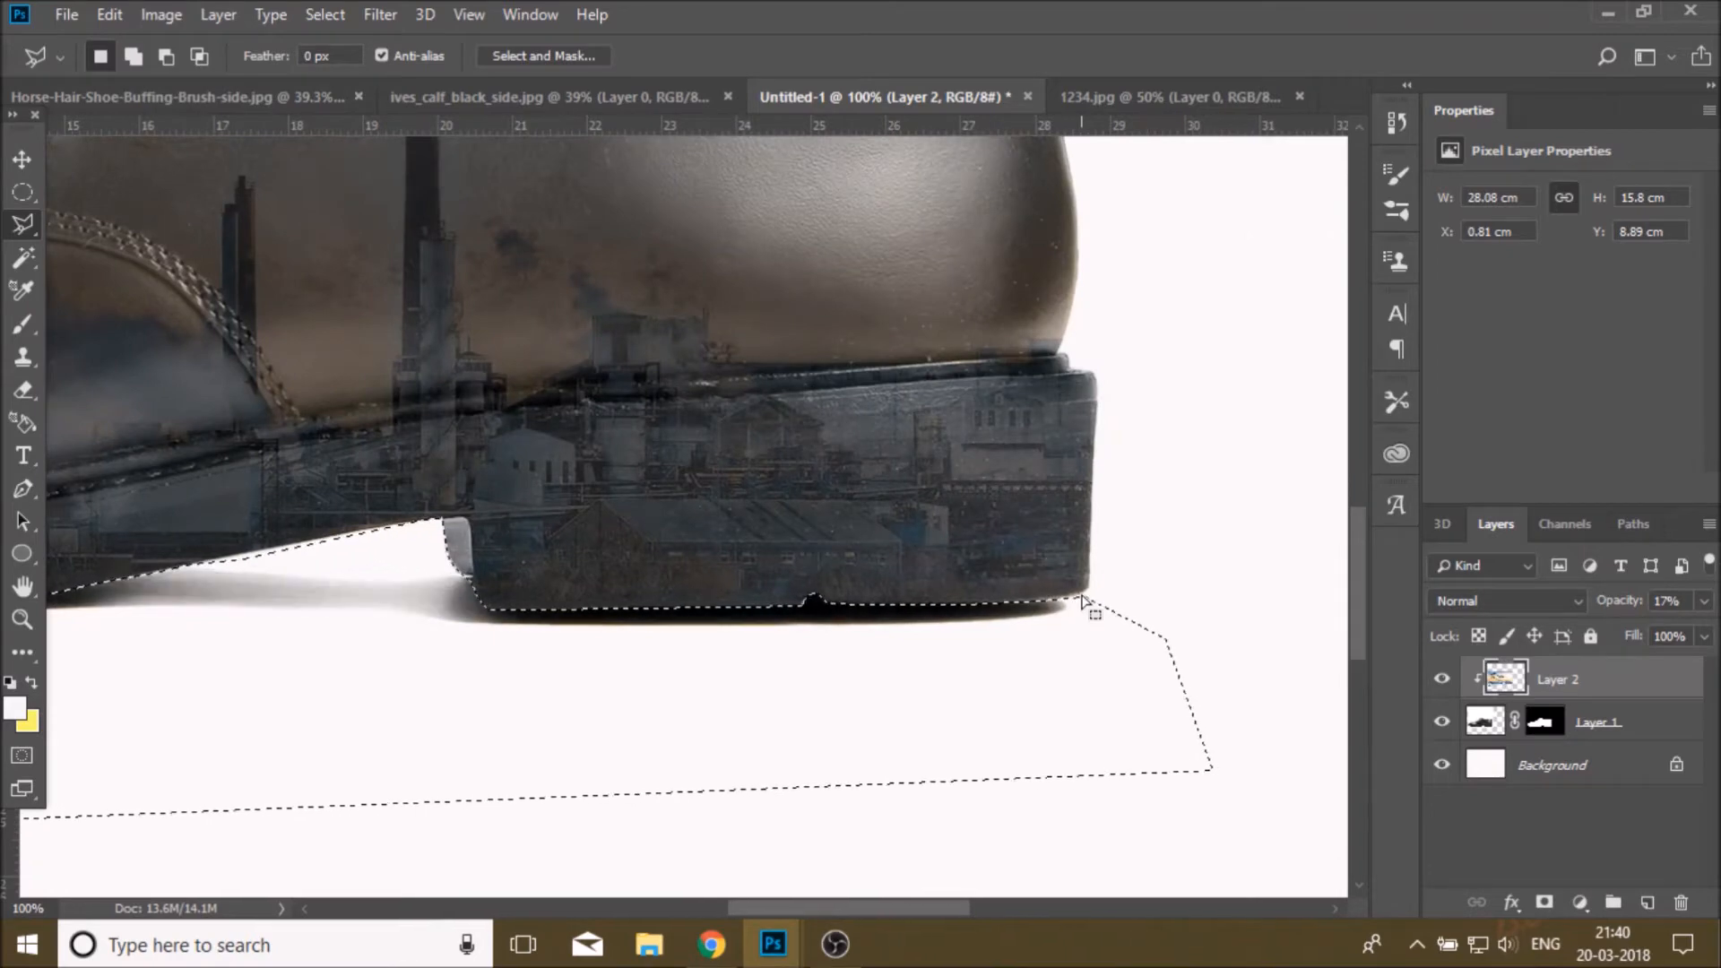
{"action": "left_click", "coordinate": [641, 103]}
- Outline the small light patch at the heel's inner front edge, delete the factory image from it and deselect
{"action": "left_click", "coordinate": [472, 576]}
{"action": "left_click", "coordinate": [469, 524]}
{"action": "left_click", "coordinate": [462, 516]}
{"action": "left_click", "coordinate": [437, 519]}
{"action": "left_click", "coordinate": [436, 565]}
{"action": "left_click", "coordinate": [458, 583]}
{"action": "left_click", "coordinate": [473, 578]}
{"action": "right_click", "coordinate": [573, 513]}
{"action": "left_click", "coordinate": [632, 69]}
- Raise the factory layer's opacity to 43% with the whole canvas in view
{"action": "key", "text": "z"}
{"action": "left_click", "coordinate": [704, 56]}
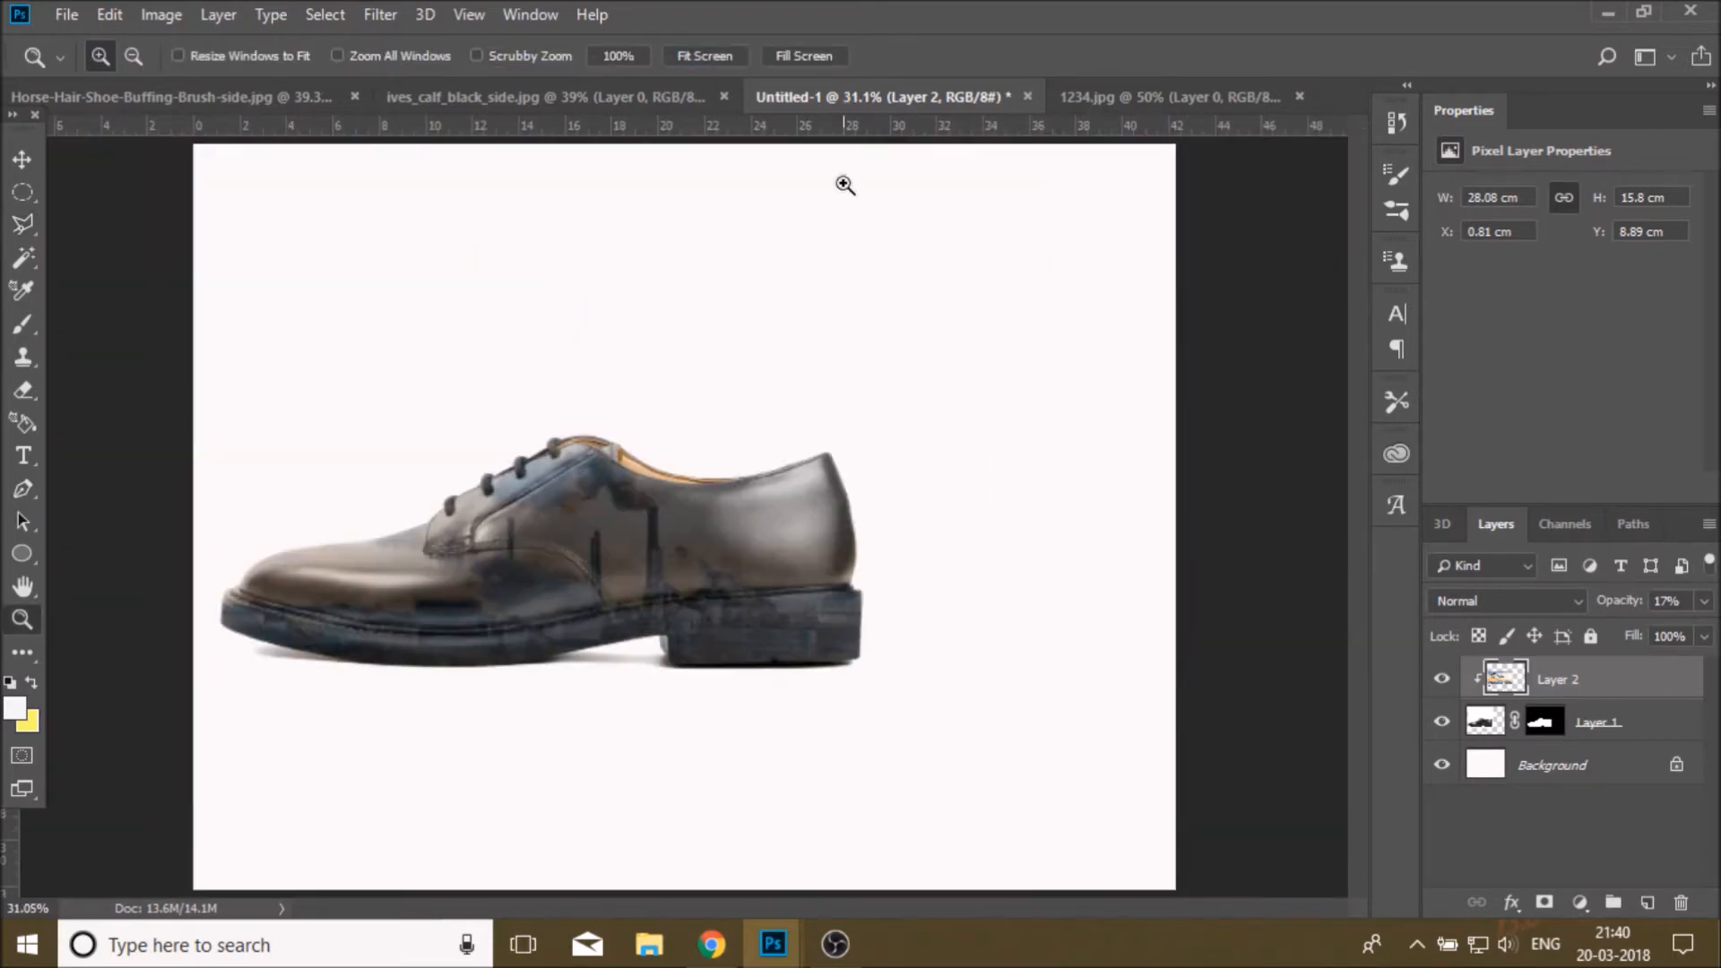
{"action": "left_click_drag", "start_coordinate": [1704, 600], "coordinate": [1641, 633]}
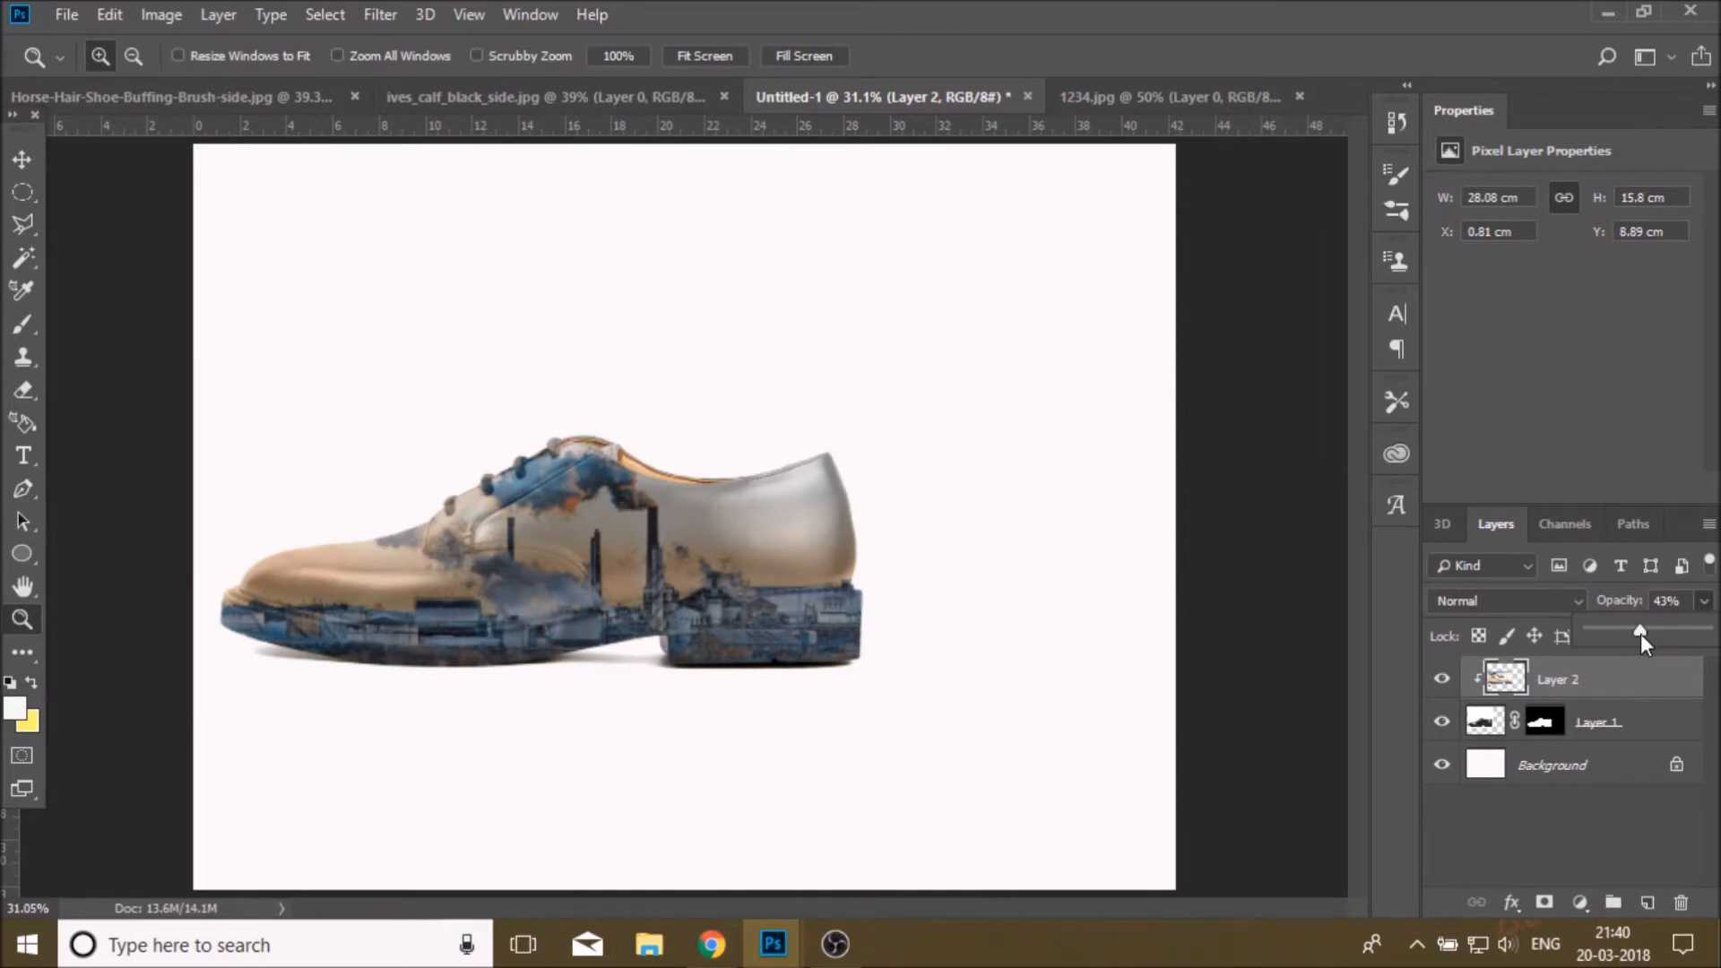
- Bring the masked brush from the Horse-Hair-Shoe-Buffing-Brush-side.jpg document into Untitled-1 beside the shoe
{"action": "left_click", "coordinate": [1170, 97]}
{"action": "left_click", "coordinate": [171, 96]}
{"action": "key", "text": "v"}
{"action": "left_click_drag", "start_coordinate": [648, 397], "coordinate": [876, 424]}
{"action": "left_click_drag", "start_coordinate": [957, 437], "coordinate": [880, 730]}
- Rotate the brush so its bristles point up, scale it to about 16 cm wide and place it overlapping the shoe's heel
{"action": "key", "text": "ctrl+t"}
{"action": "left_click_drag", "start_coordinate": [1166, 628], "coordinate": [516, 874]}
{"action": "mouse_move", "coordinate": [1125, 456]}
{"action": "left_mouse_down"}
{"action": "mouse_move", "coordinate": [1030, 550]}
{"action": "mouse_move", "coordinate": [1041, 534]}
{"action": "left_mouse_up"}
{"action": "mouse_move", "coordinate": [932, 802]}
{"action": "left_mouse_down"}
{"action": "mouse_move", "coordinate": [992, 696]}
{"action": "mouse_move", "coordinate": [992, 722]}
{"action": "mouse_move", "coordinate": [993, 689]}
{"action": "left_mouse_up"}
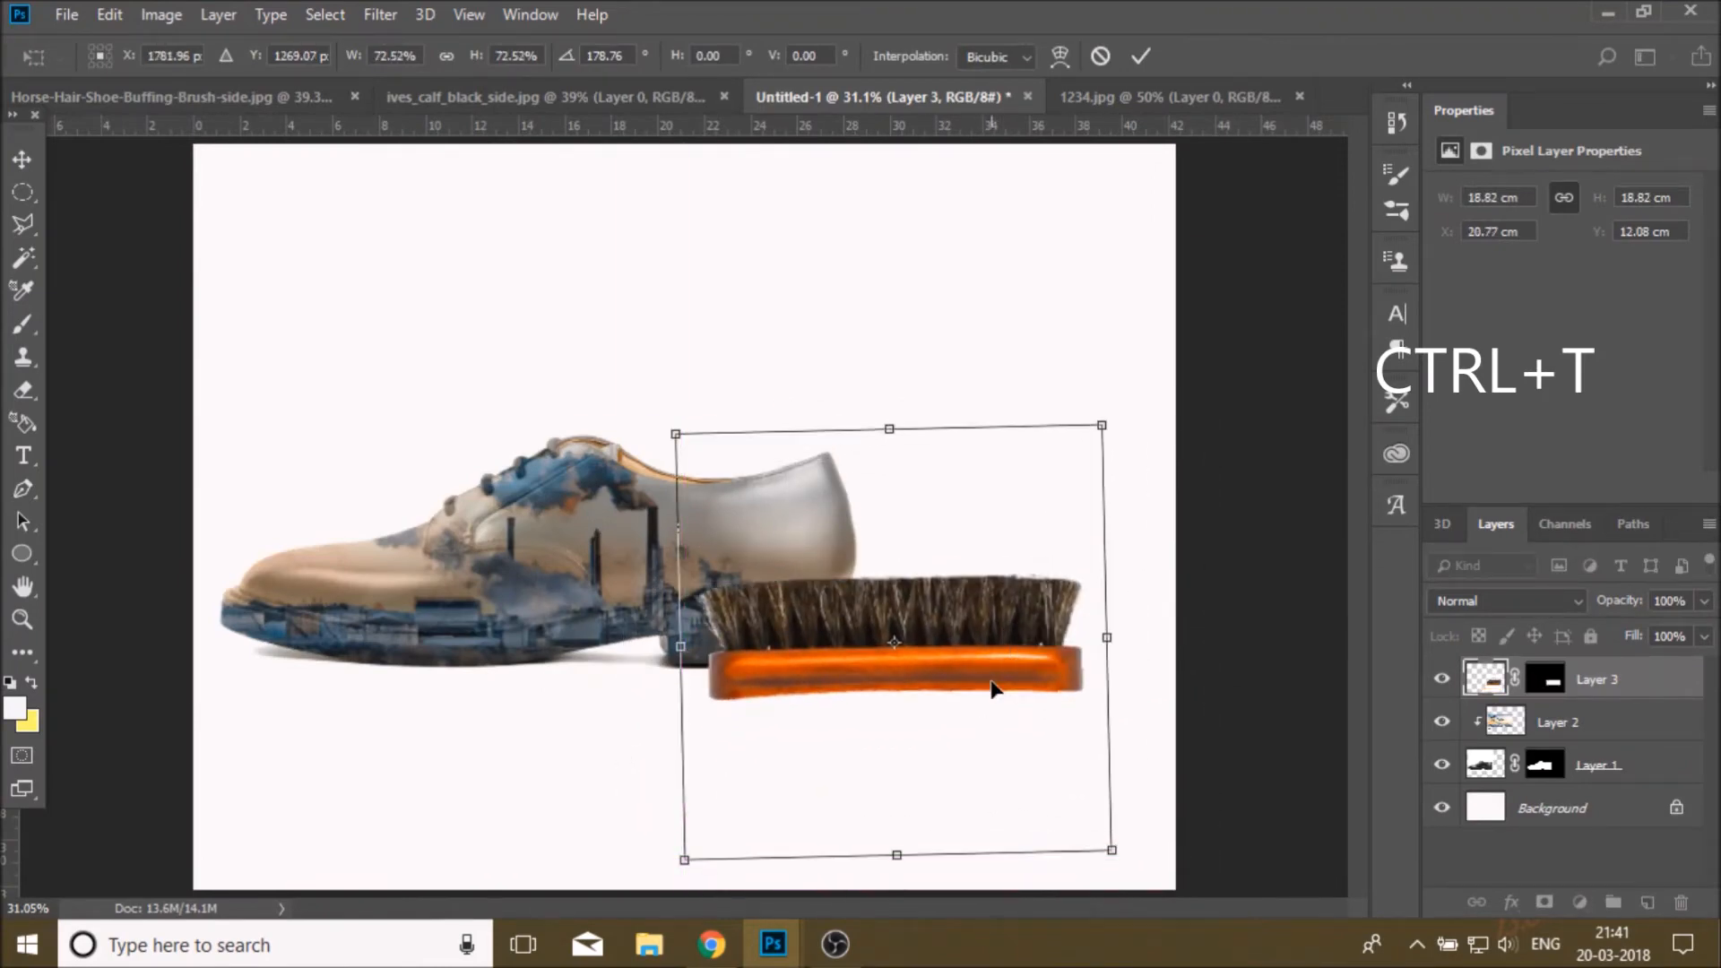
{"action": "left_click_drag", "start_coordinate": [1102, 425], "coordinate": [1085, 441]}
{"action": "mouse_move", "coordinate": [992, 661]}
{"action": "left_mouse_down"}
{"action": "mouse_move", "coordinate": [1046, 707]}
{"action": "mouse_move", "coordinate": [960, 700]}
{"action": "mouse_move", "coordinate": [973, 647]}
{"action": "left_mouse_up"}
{"action": "mouse_move", "coordinate": [1064, 428]}
{"action": "left_mouse_down"}
{"action": "mouse_move", "coordinate": [1092, 398]}
{"action": "mouse_move", "coordinate": [1068, 421]}
{"action": "left_mouse_up"}
{"action": "mouse_move", "coordinate": [927, 649]}
{"action": "left_mouse_down"}
{"action": "mouse_move", "coordinate": [973, 646]}
{"action": "mouse_move", "coordinate": [977, 675]}
{"action": "mouse_move", "coordinate": [979, 657]}
{"action": "left_mouse_up"}
{"action": "left_click", "coordinate": [1133, 56]}
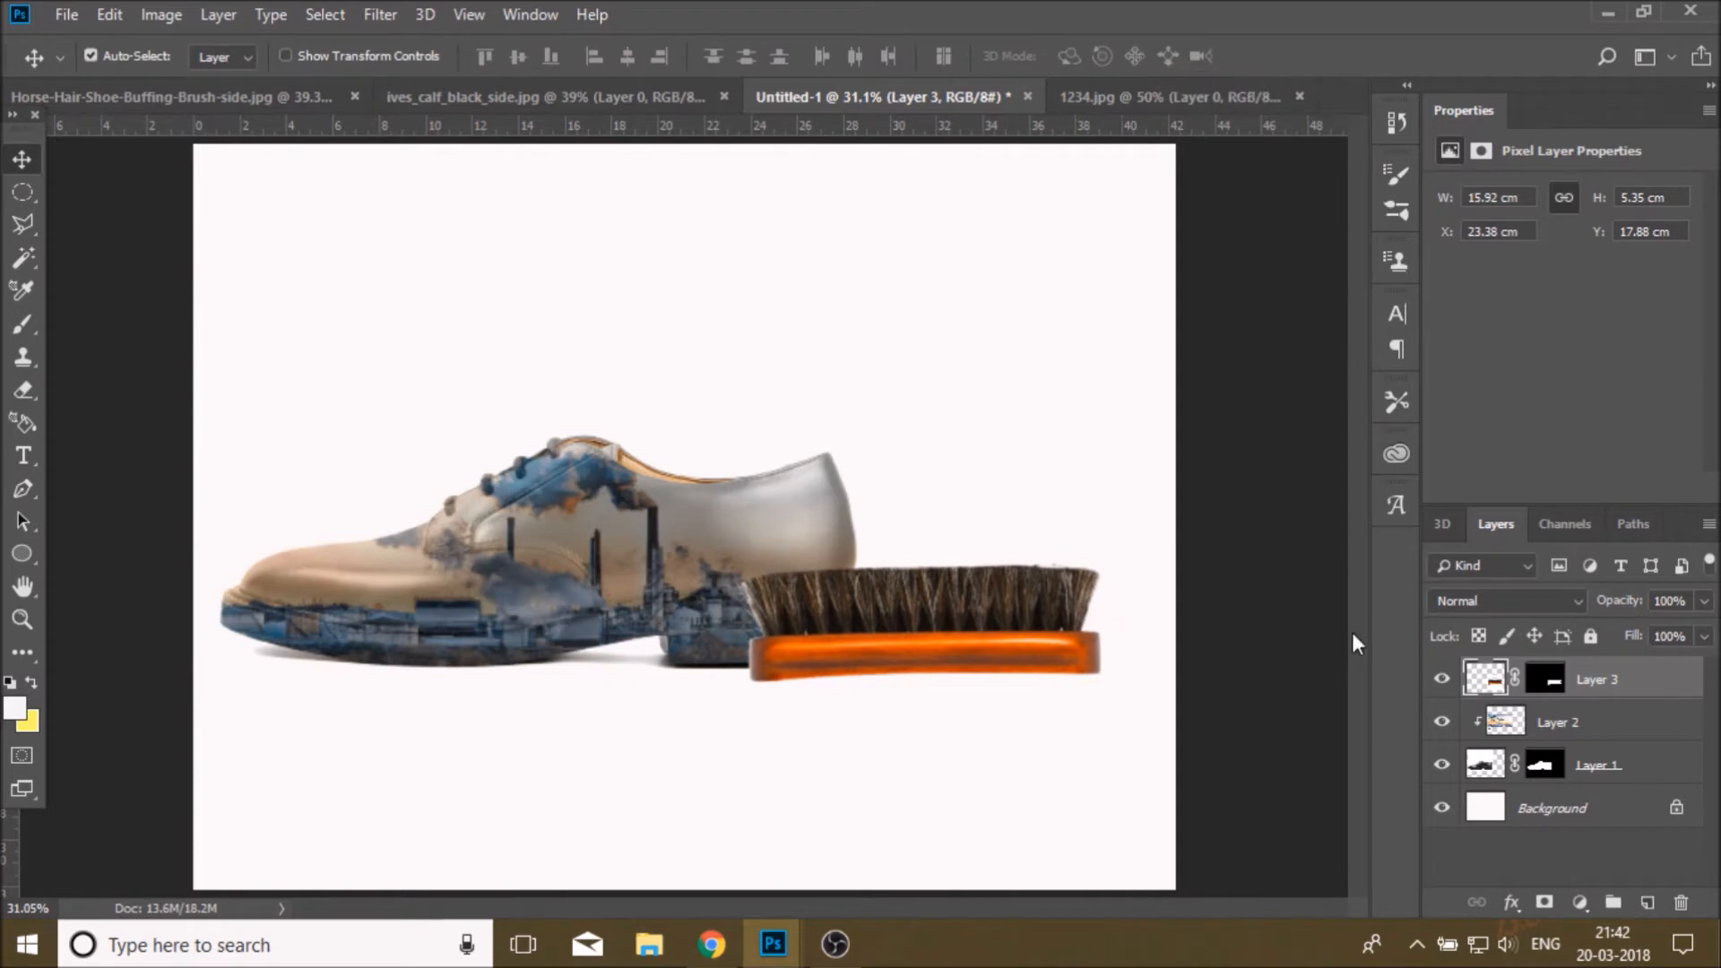
- Duplicate the brush layer, Layer 3
{"action": "key", "text": "z"}
{"action": "left_click", "coordinate": [873, 684]}
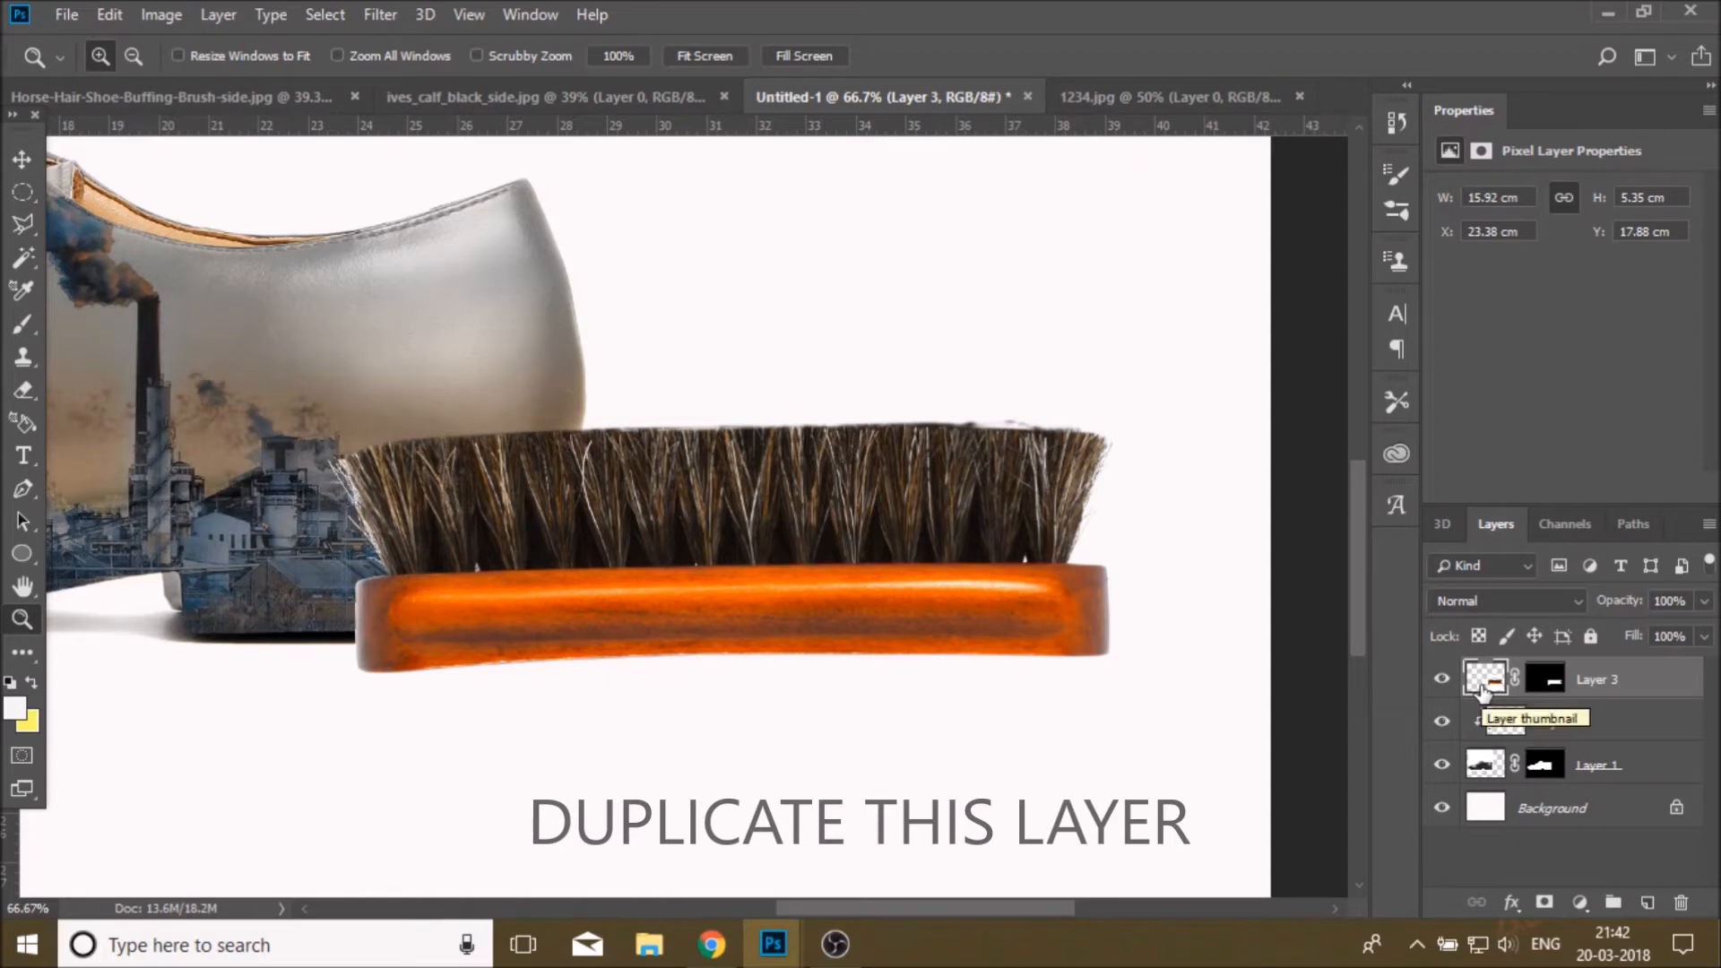
{"action": "key", "text": "ctrl+j"}
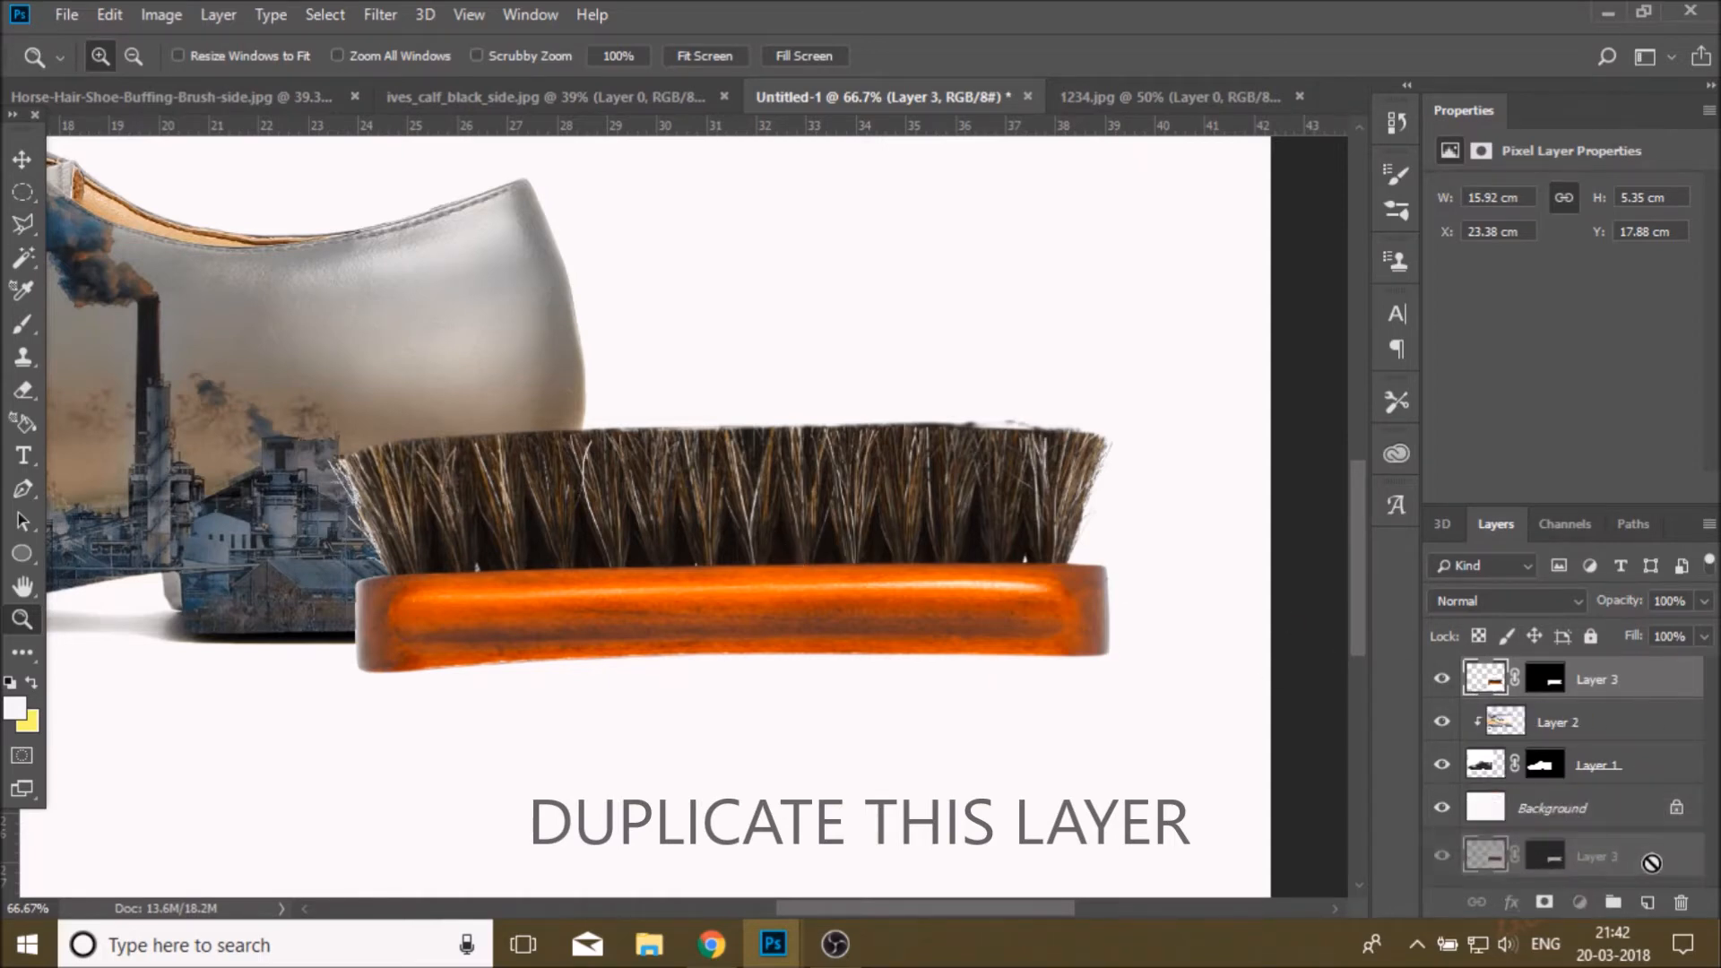
- Select the brush's bristles with the Polygonal Lasso, following the upper edge of the orange handle
{"action": "left_click", "coordinate": [22, 224]}
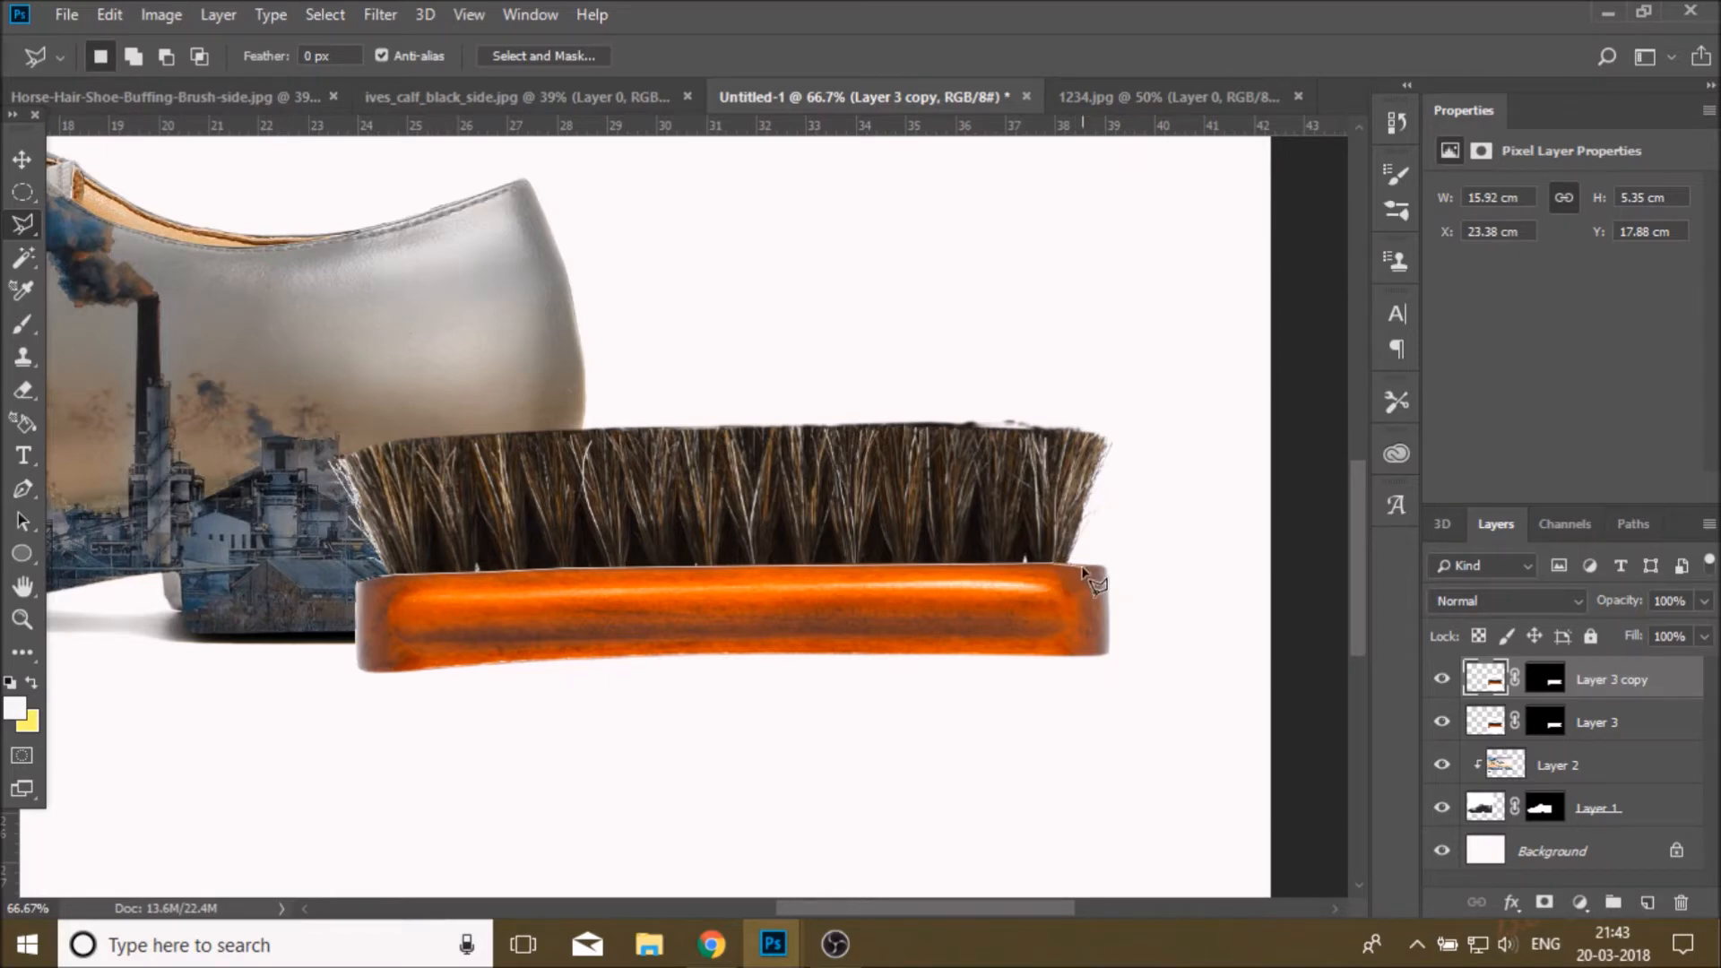
{"action": "left_click", "coordinate": [1084, 565]}
{"action": "left_click", "coordinate": [1123, 543]}
{"action": "left_click", "coordinate": [1144, 384]}
{"action": "left_click", "coordinate": [982, 348]}
{"action": "left_click", "coordinate": [545, 359]}
{"action": "left_click", "coordinate": [247, 388]}
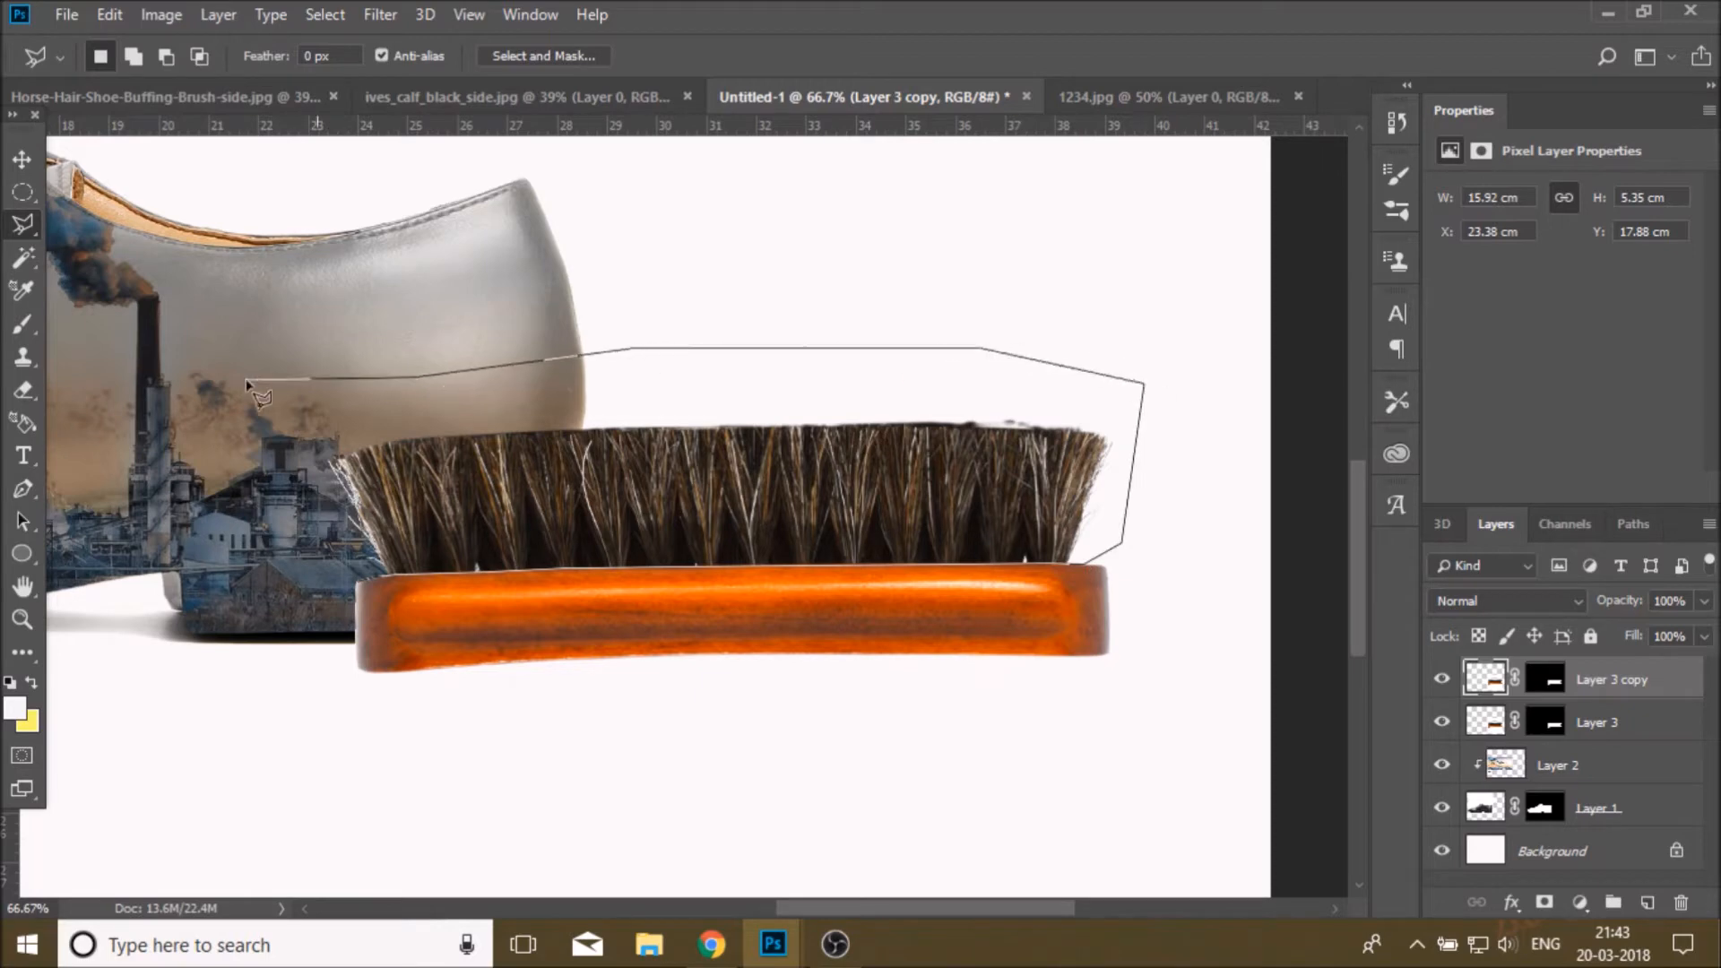
{"action": "double_click", "coordinate": [359, 581]}
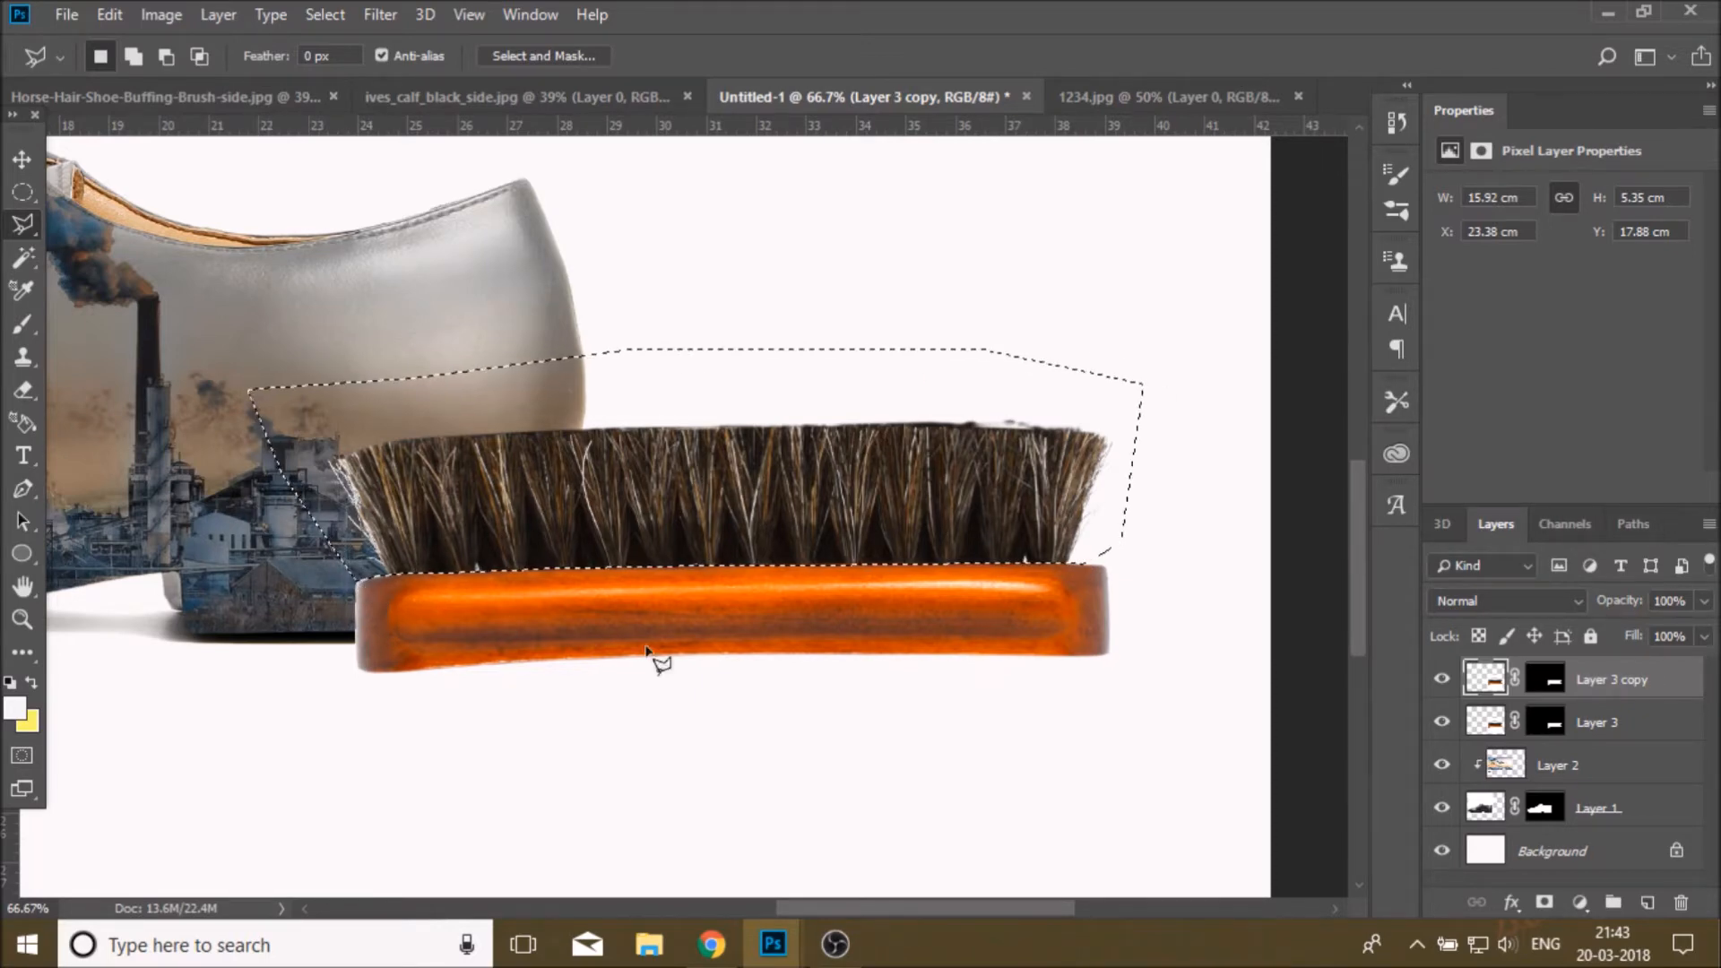
- Apply the duplicate brush layer's existing mask and add a new mask from the bristle selection
{"action": "left_click", "coordinate": [1547, 679]}
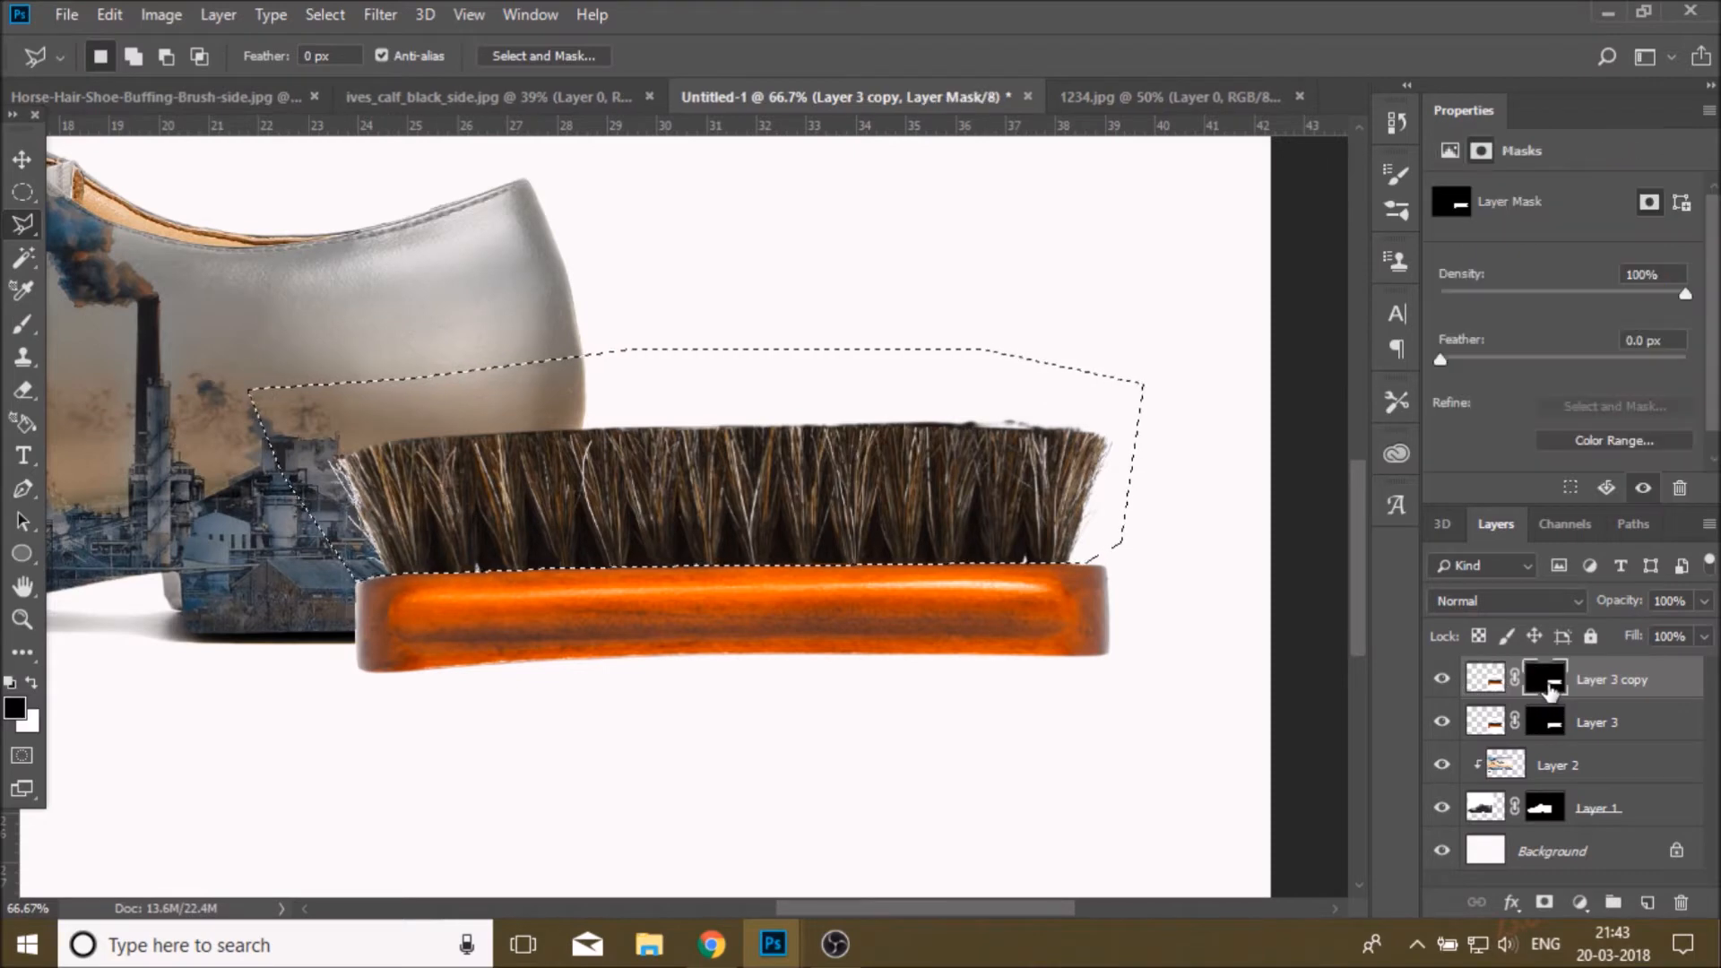
{"action": "right_click", "coordinate": [1547, 680]}
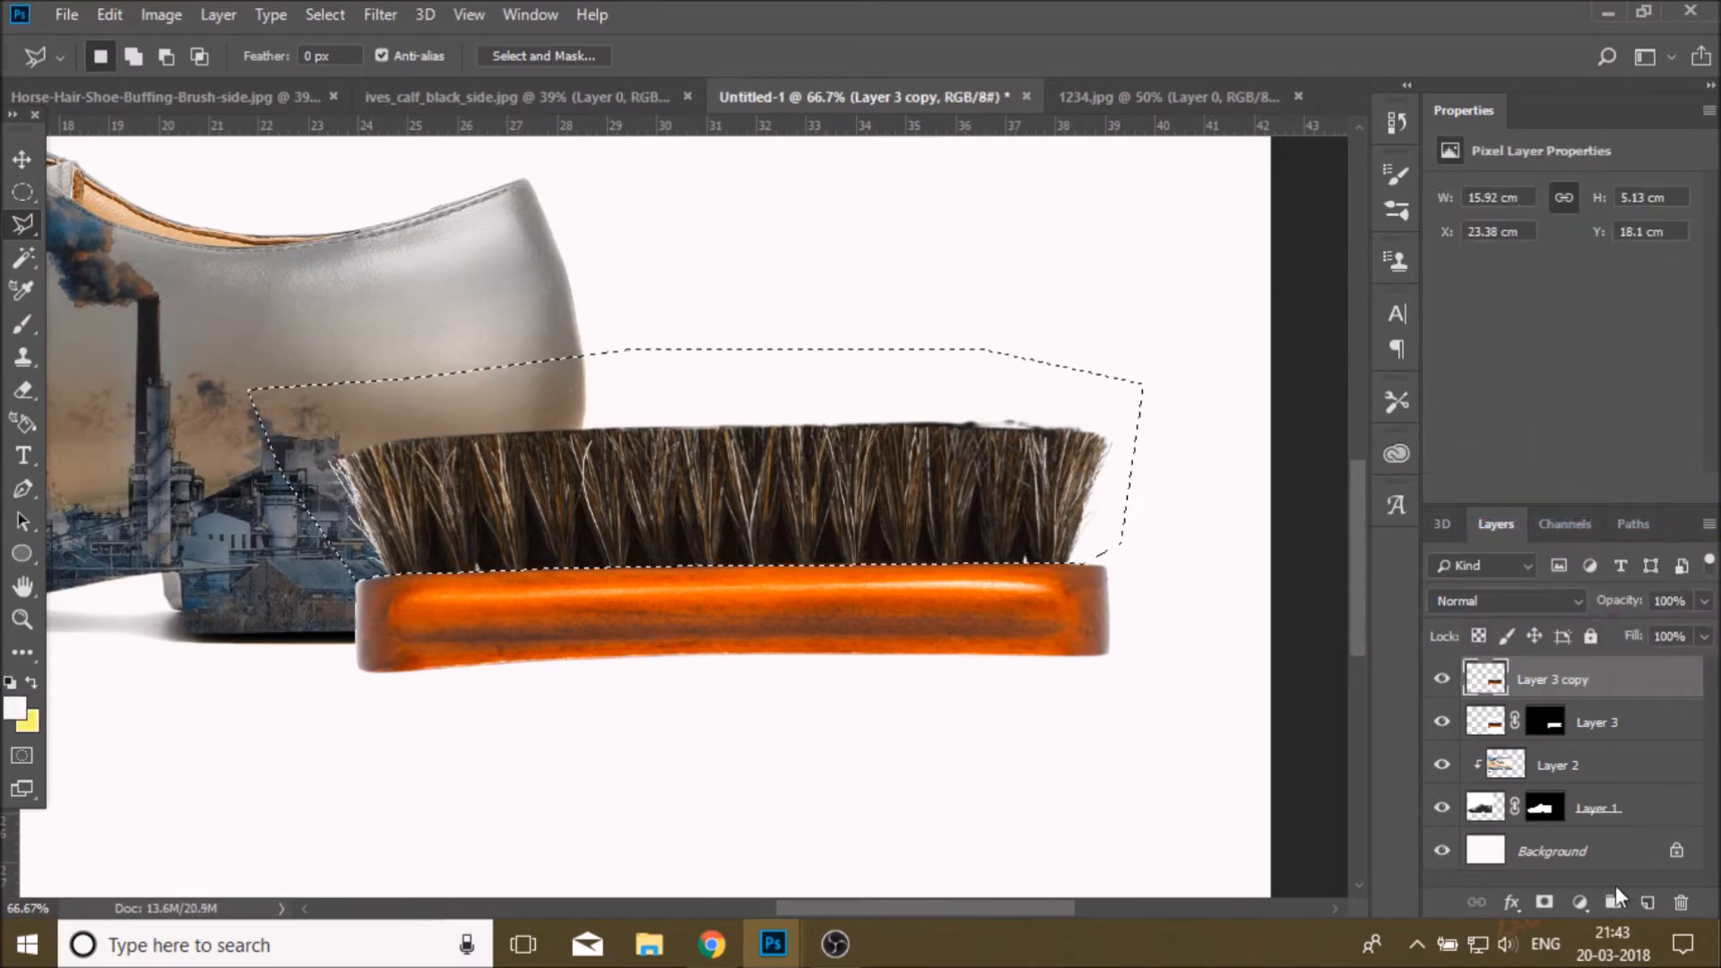
{"action": "left_click", "coordinate": [1544, 903]}
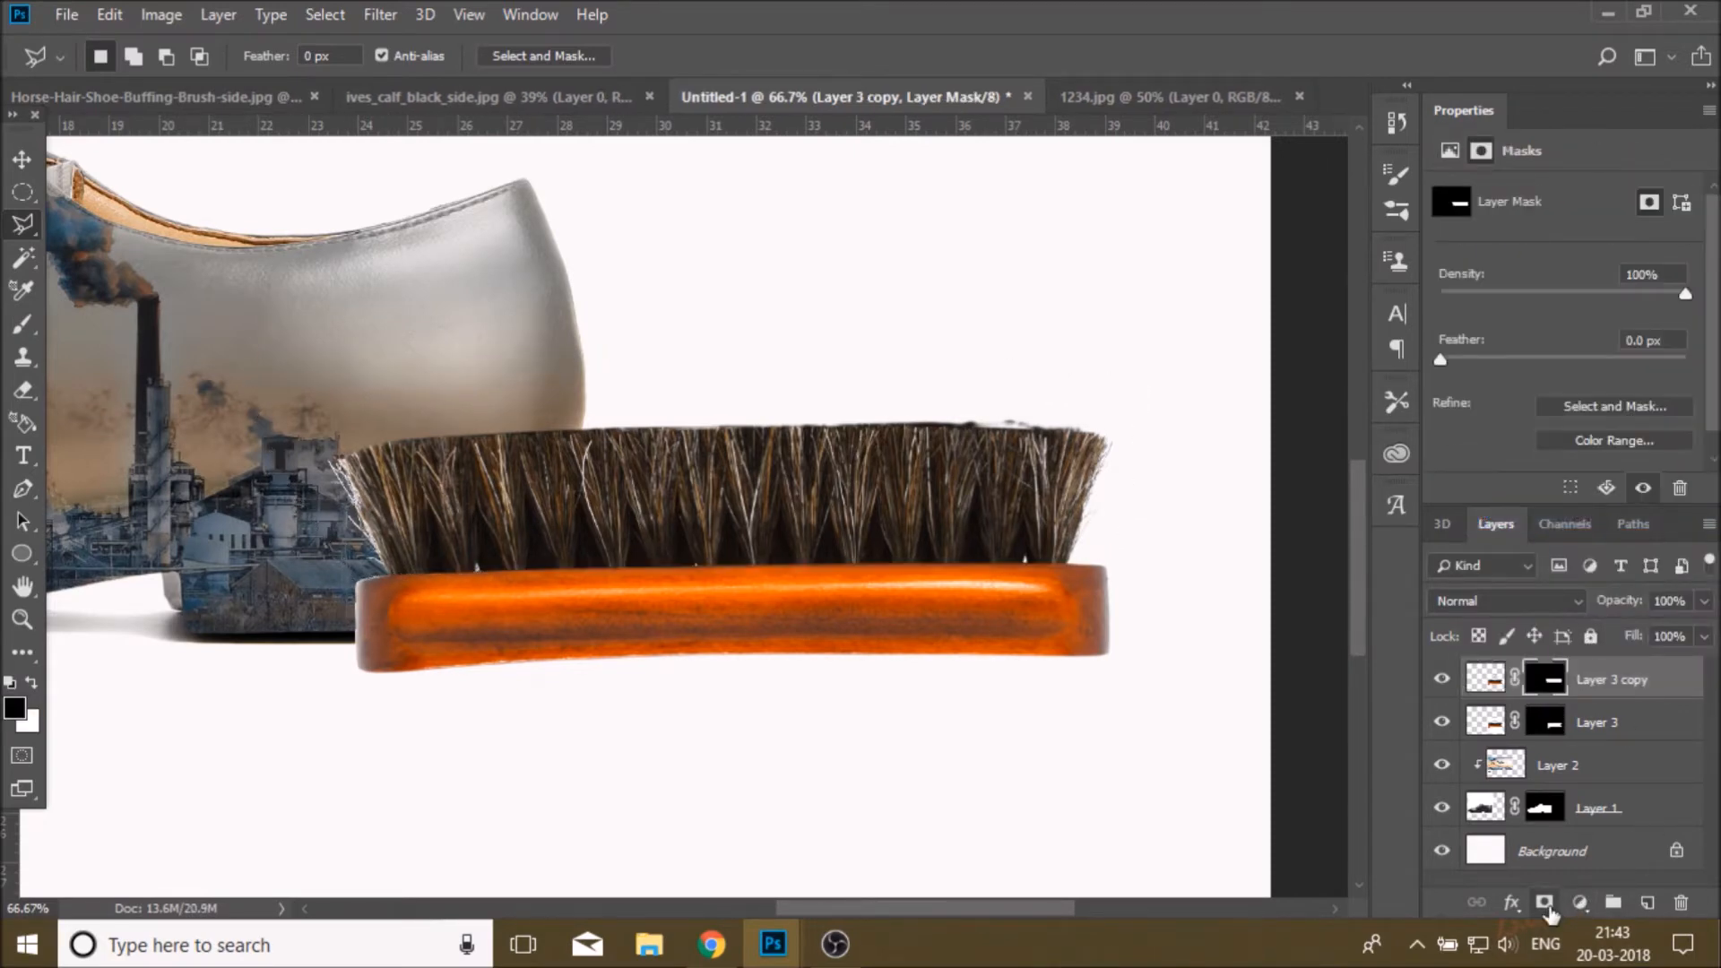
{"action": "left_click", "coordinate": [1441, 721]}
{"action": "left_click", "coordinate": [1442, 722]}
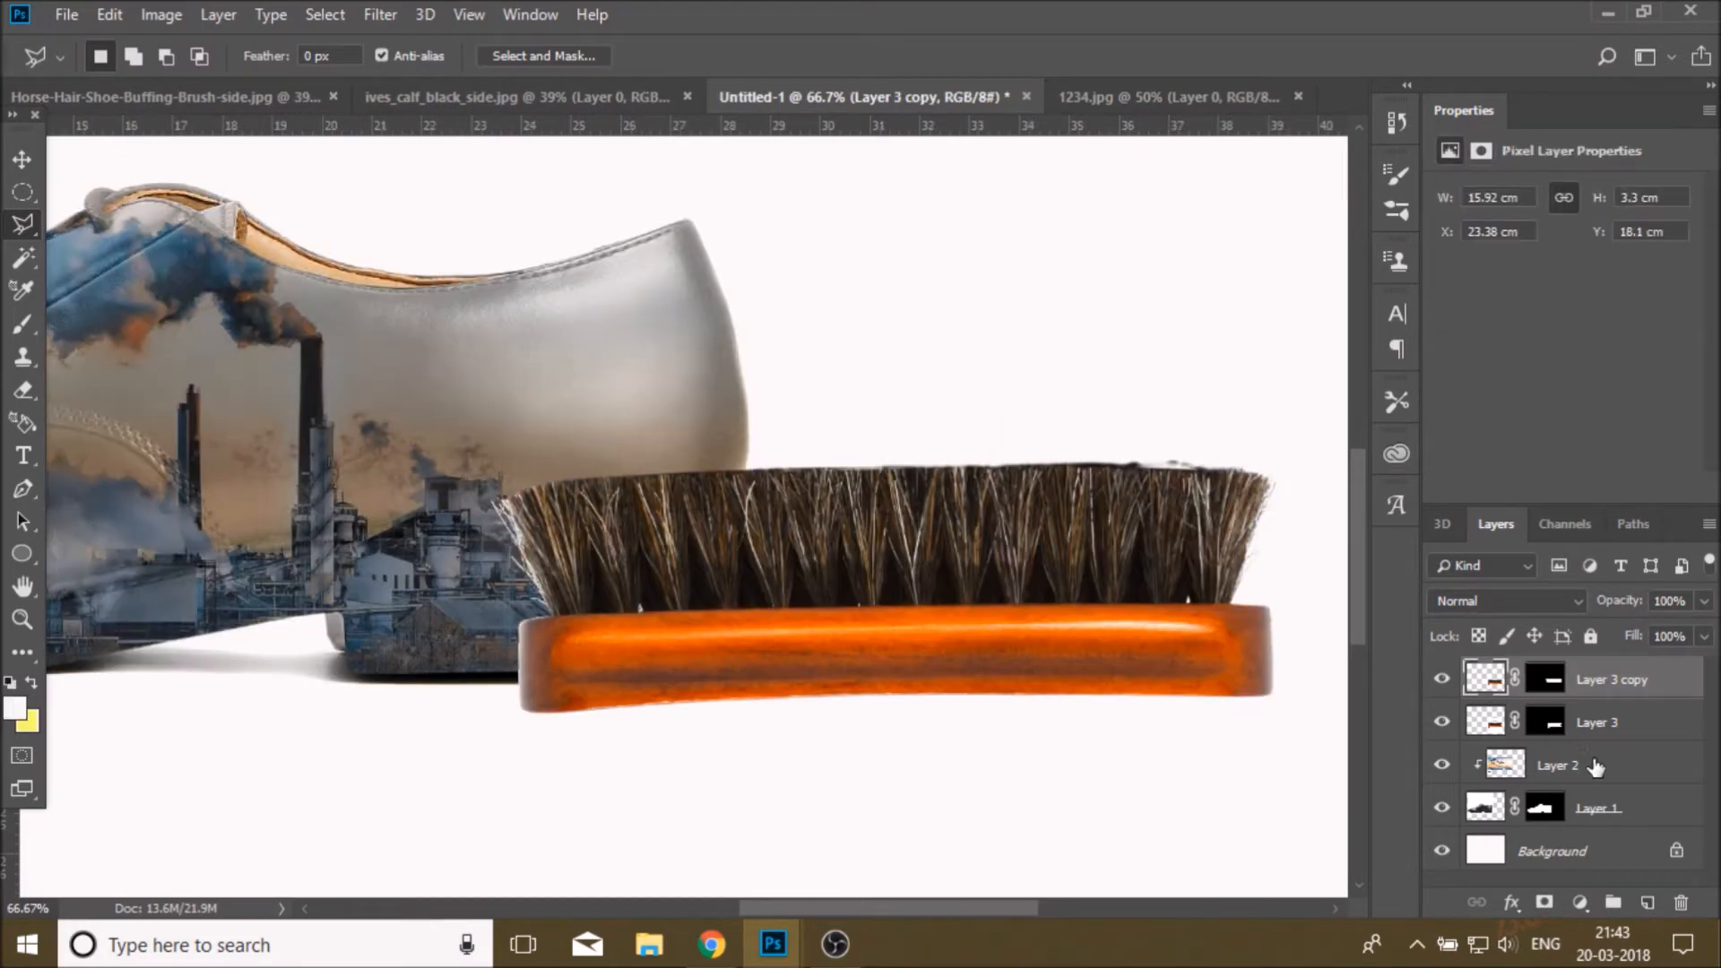
- Add a new empty layer directly above the factory layer, Layer 2
{"action": "left_click", "coordinate": [1595, 779]}
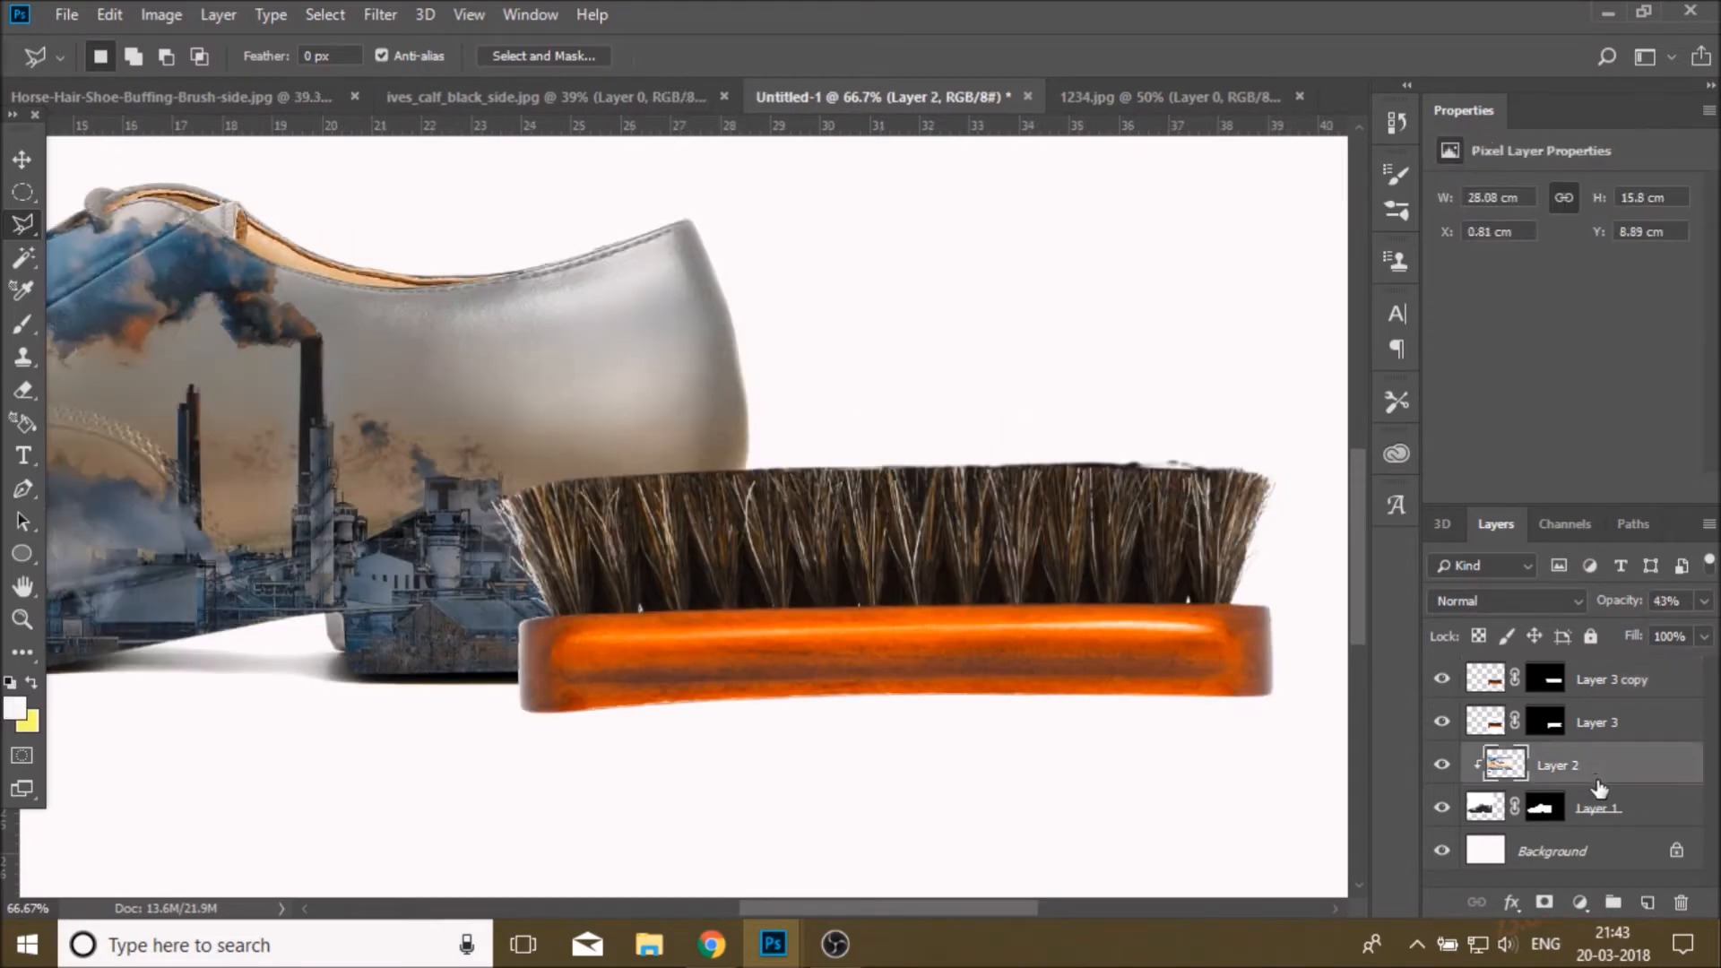
{"action": "left_click", "coordinate": [1648, 904]}
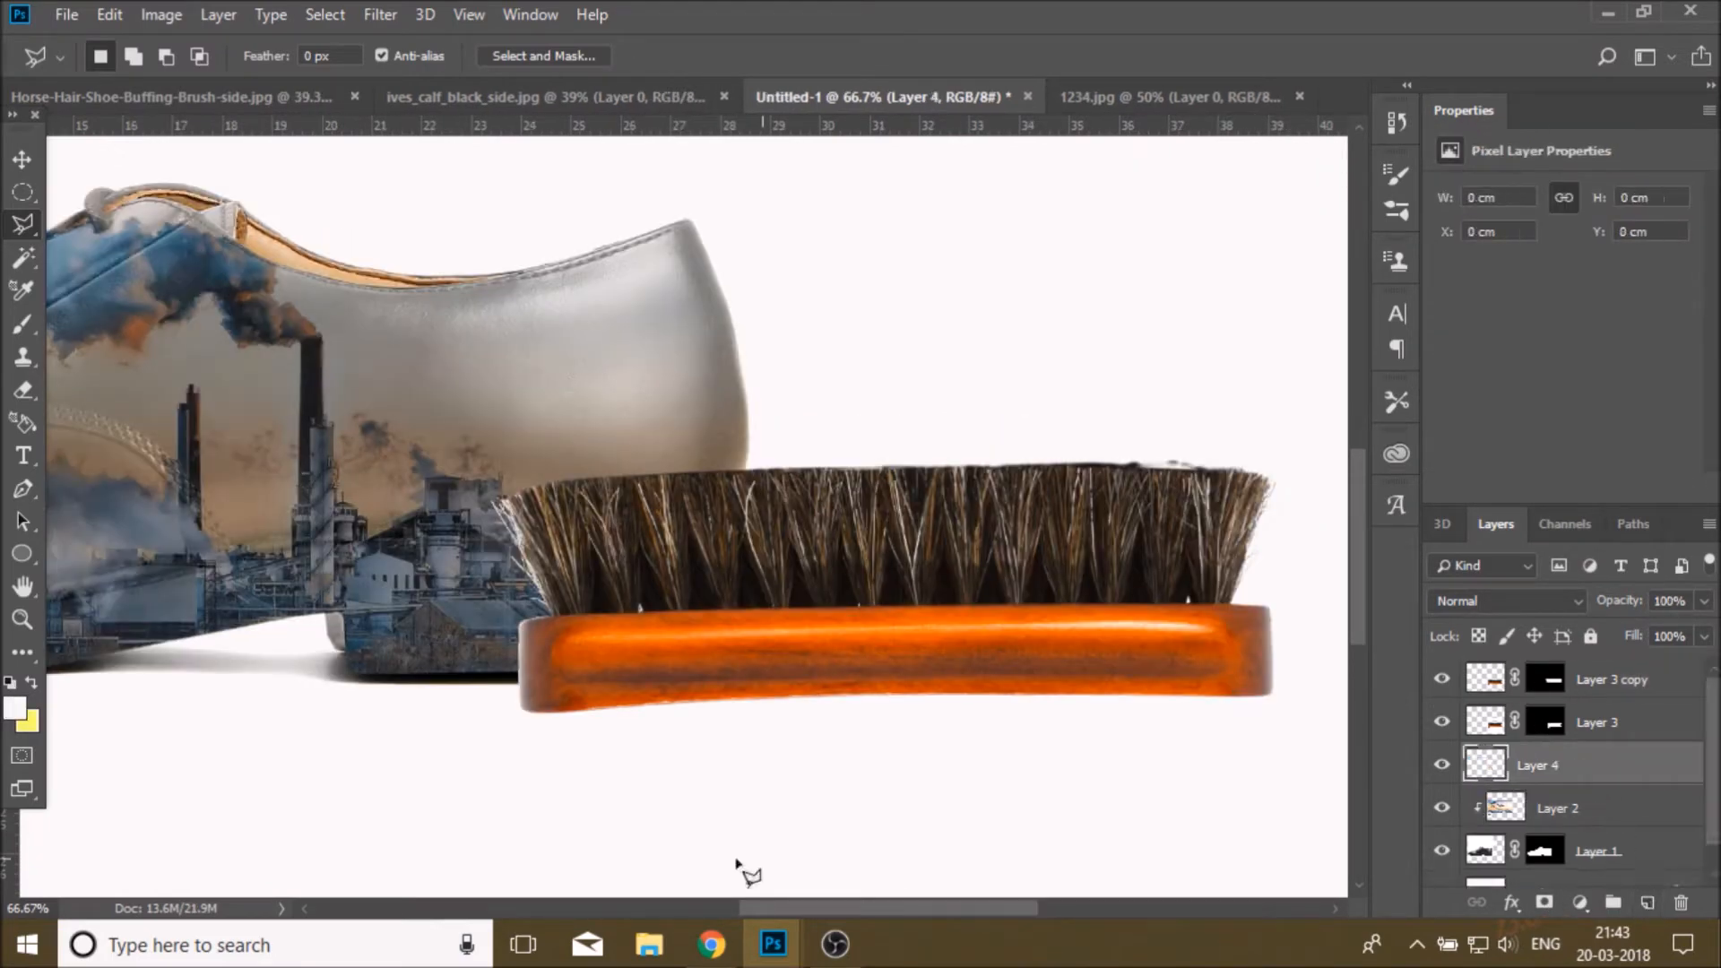
- Select a long, thin horizontal ellipse just below the brush's orange handle
{"action": "left_click", "coordinate": [519, 713]}
{"action": "left_click", "coordinate": [23, 192]}
{"action": "mouse_move", "coordinate": [516, 724]}
{"action": "left_mouse_down"}
{"action": "mouse_move", "coordinate": [876, 703]}
{"action": "mouse_move", "coordinate": [1256, 718]}
{"action": "mouse_move", "coordinate": [524, 734]}
{"action": "left_mouse_up"}
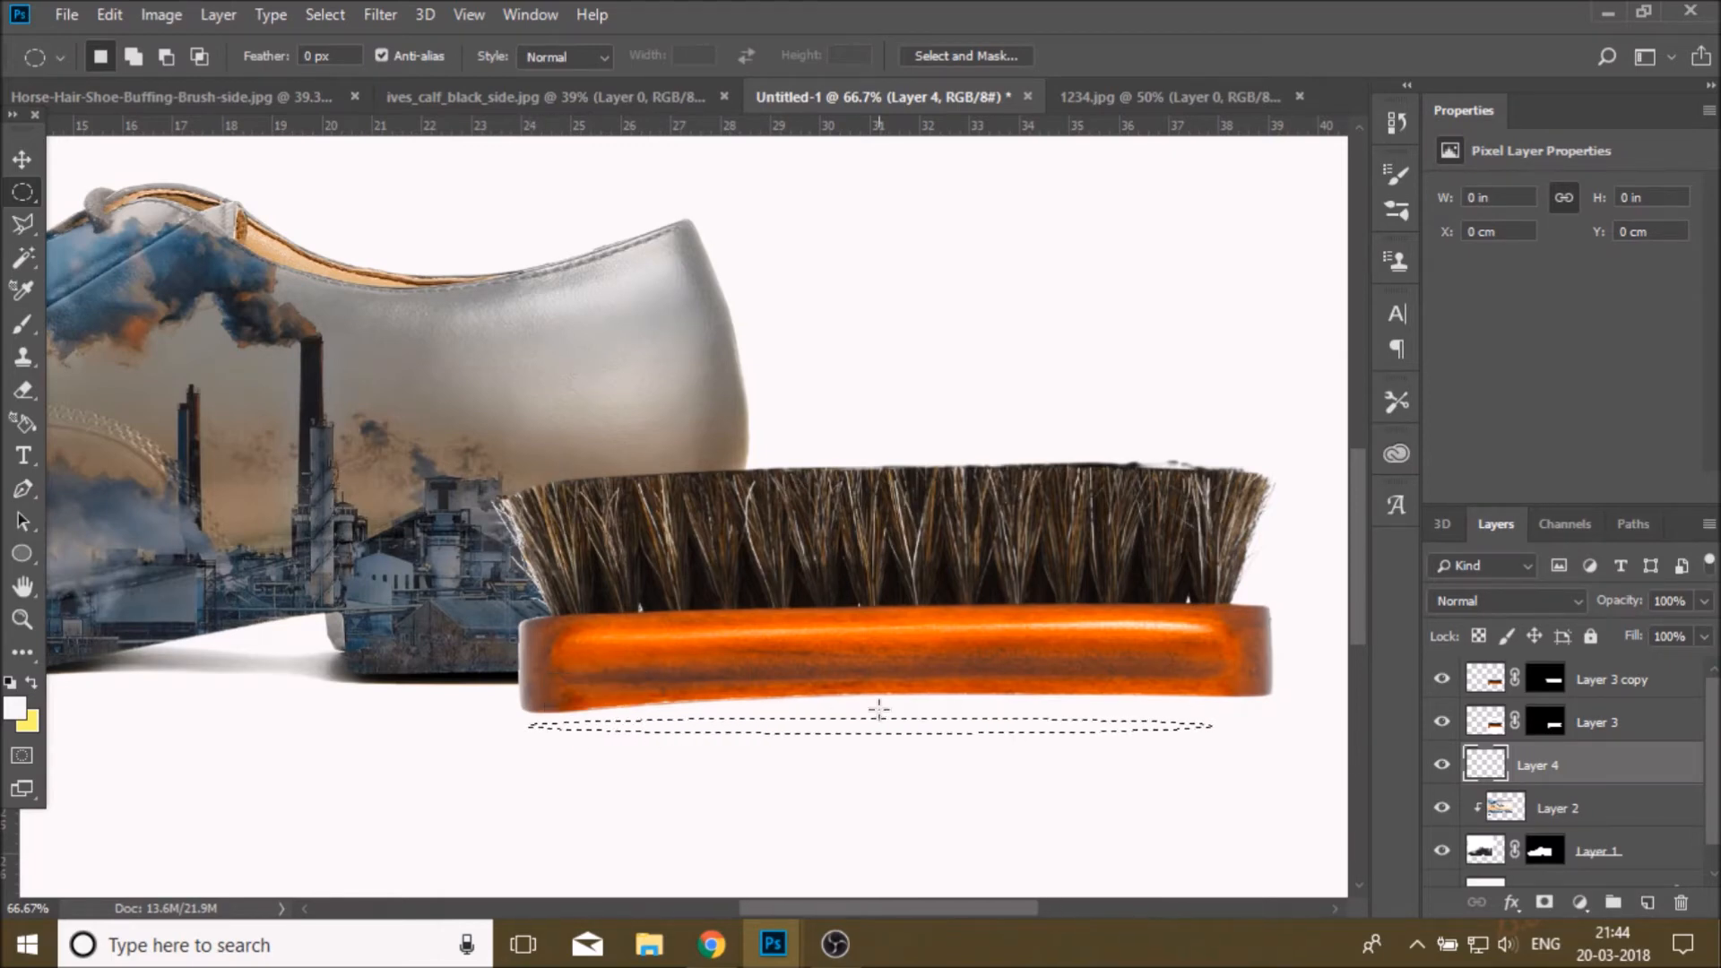
- Paint the elliptical selection light grey, sampled from the shadow beside the shoe's heel, using a size 75 brush
{"action": "key", "text": "b"}
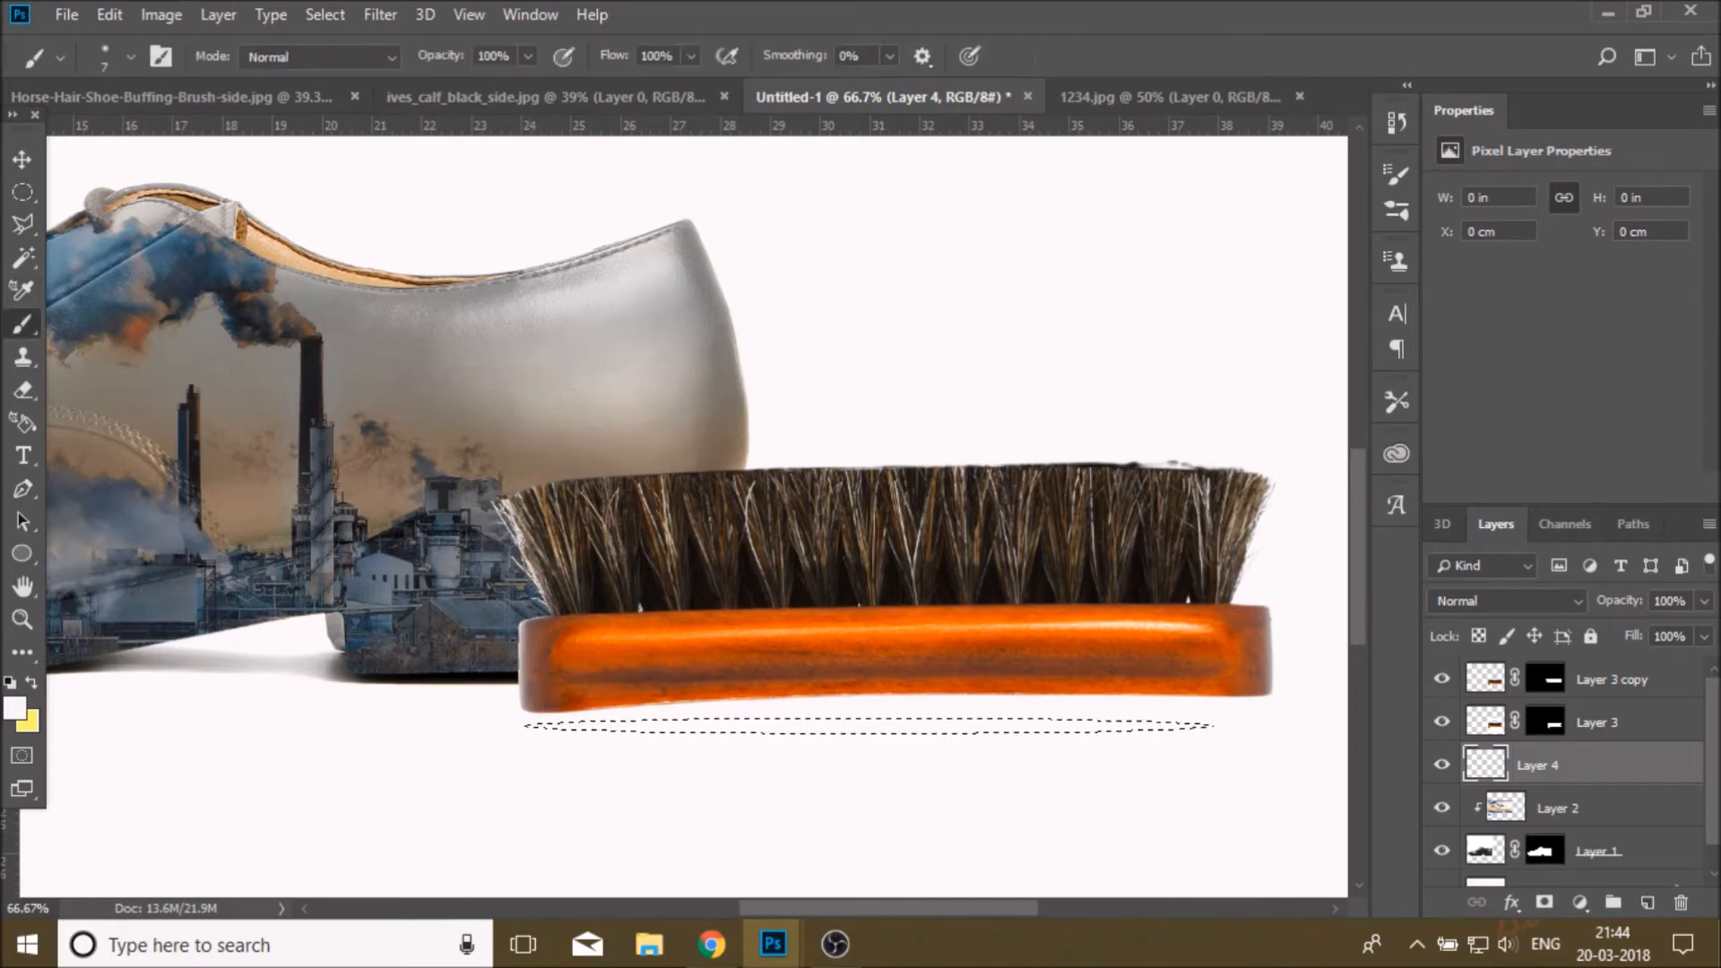
{"action": "left_click", "coordinate": [16, 709]}
{"action": "left_click", "coordinate": [328, 655]}
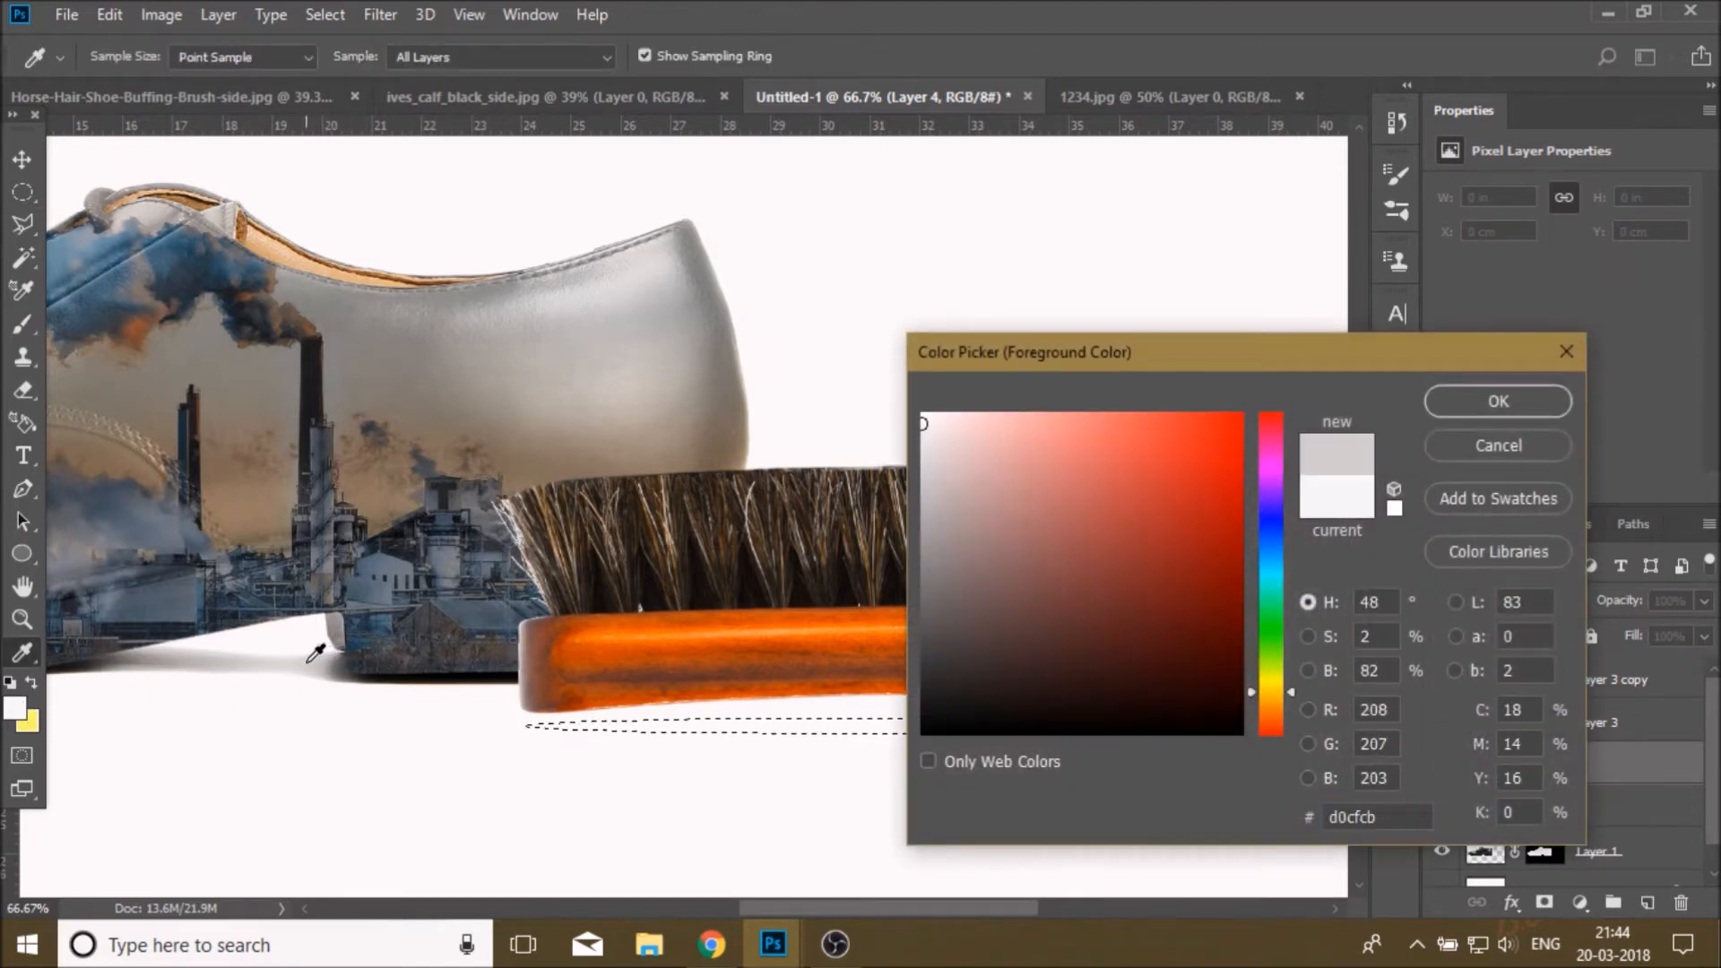
{"action": "left_click", "coordinate": [1470, 407]}
{"action": "left_click", "coordinate": [128, 59]}
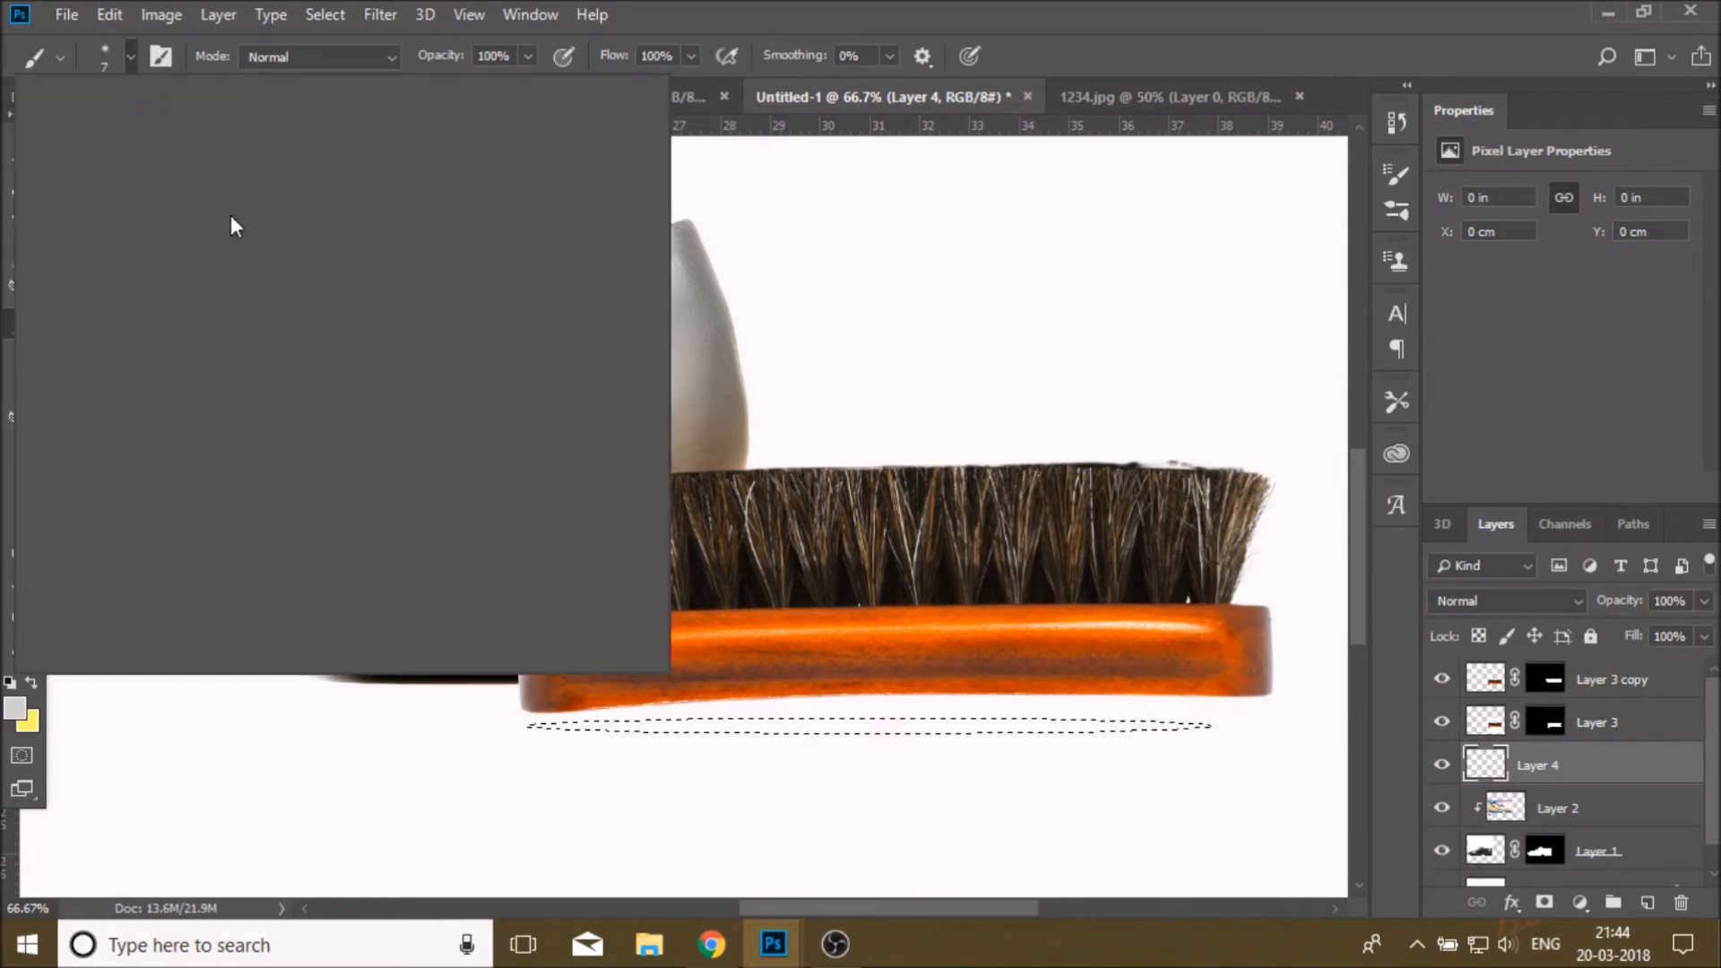
{"action": "left_click_drag", "start_coordinate": [147, 138], "coordinate": [199, 138]}
{"action": "mouse_move", "coordinate": [551, 724]}
{"action": "left_mouse_down"}
{"action": "mouse_move", "coordinate": [1203, 719]}
{"action": "mouse_move", "coordinate": [909, 723]}
{"action": "left_mouse_up"}
{"action": "left_click_drag", "start_coordinate": [1243, 725], "coordinate": [1325, 749]}
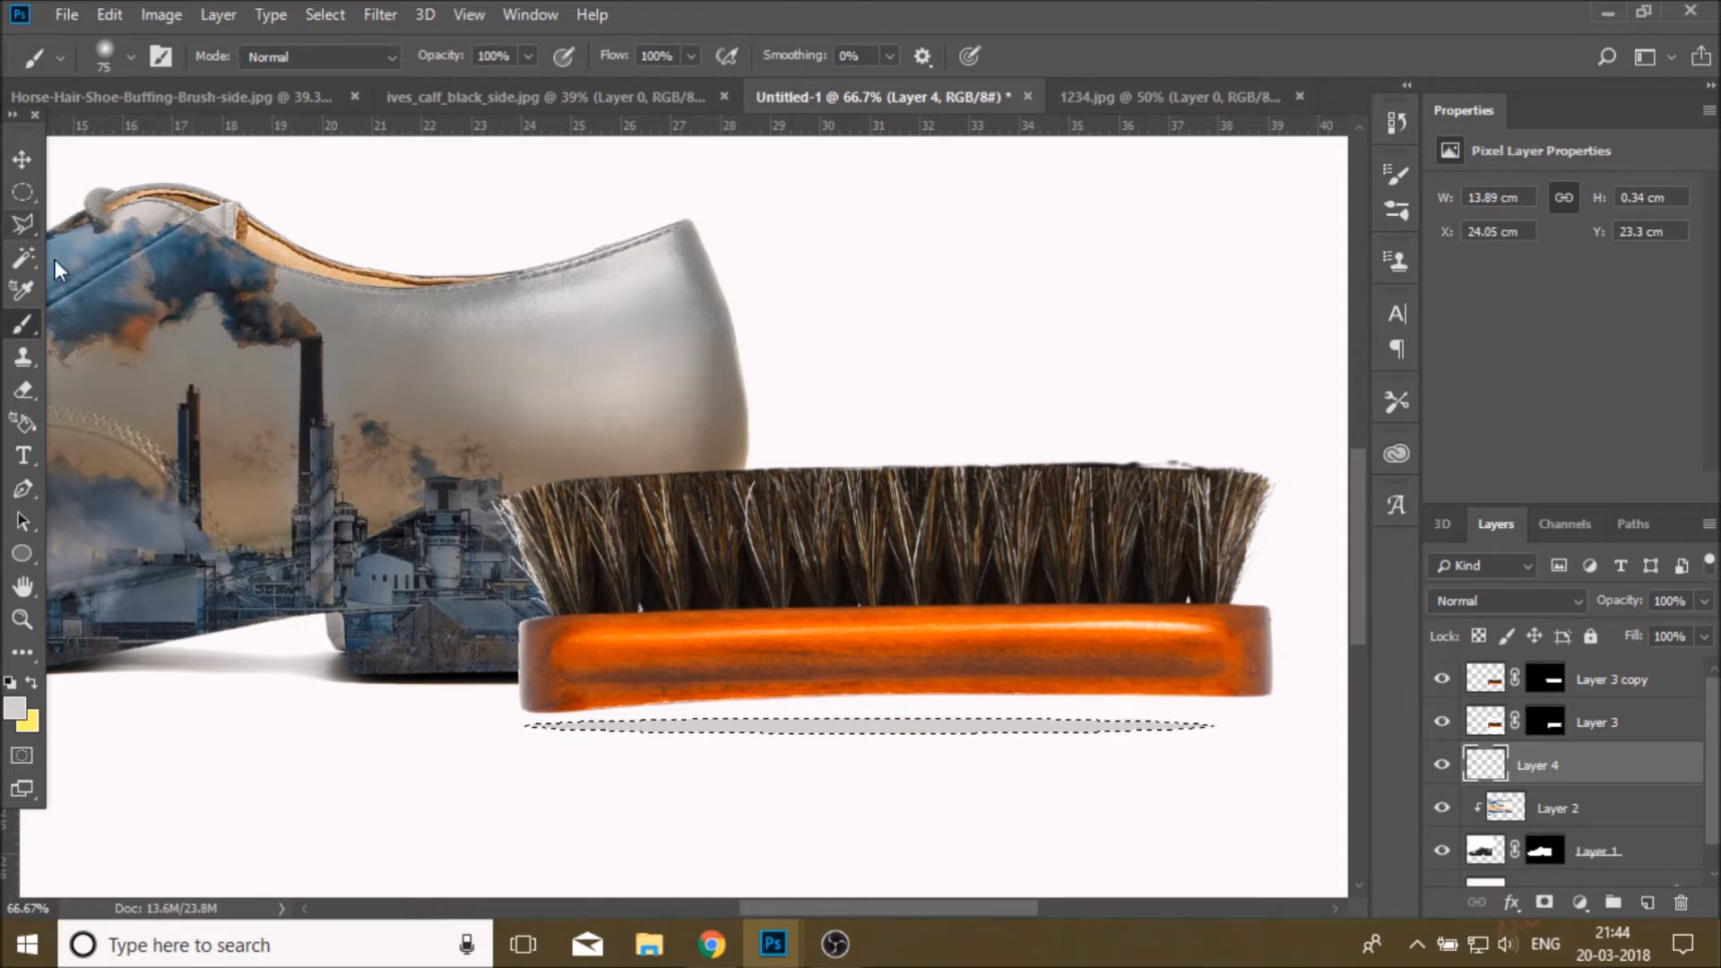
- Repaint the elliptical selection in a darker grey, #7e7f7a, sampled near the shoe's sole
{"action": "left_click", "coordinate": [15, 708]}
{"action": "left_click", "coordinate": [151, 650]}
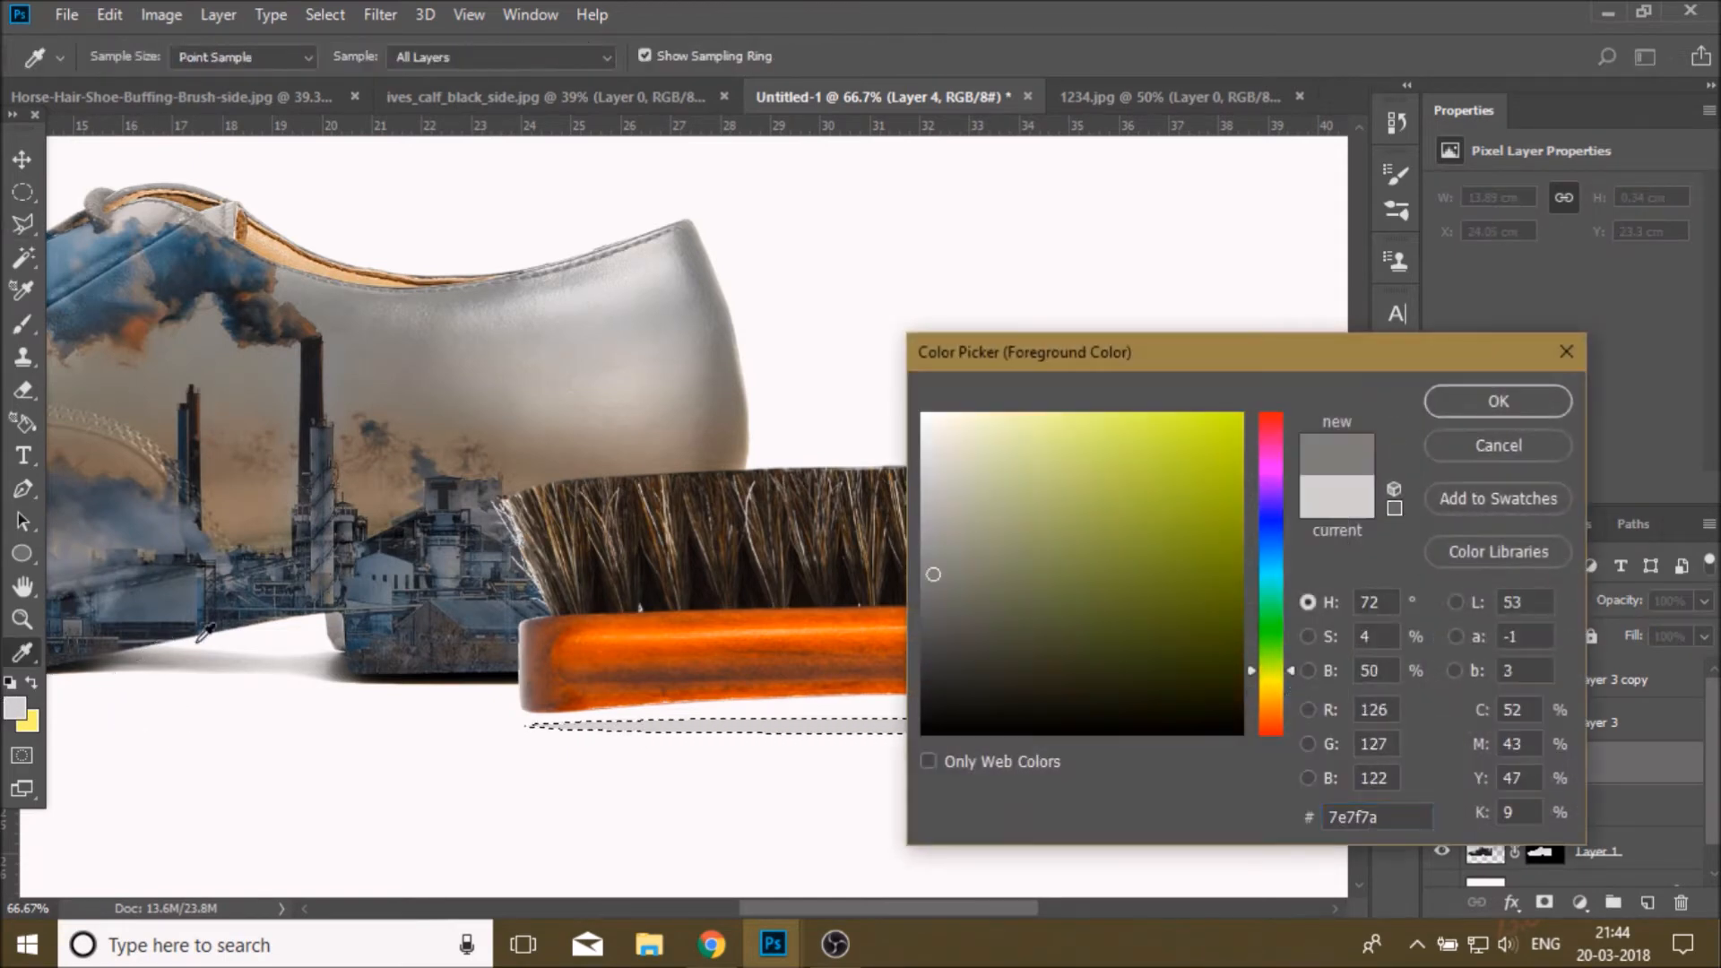
{"action": "key", "text": "Return"}
{"action": "left_click_drag", "start_coordinate": [520, 726], "coordinate": [1372, 730]}
- Deselect the ellipse and move the grey shape up under the brush handle
{"action": "right_click", "coordinate": [267, 282]}
{"action": "left_click", "coordinate": [301, 298]}
{"action": "left_click", "coordinate": [22, 159]}
{"action": "mouse_move", "coordinate": [880, 736]}
{"action": "left_mouse_down"}
{"action": "mouse_move", "coordinate": [926, 711]}
{"action": "mouse_move", "coordinate": [896, 713]}
{"action": "mouse_move", "coordinate": [914, 711]}
{"action": "mouse_move", "coordinate": [906, 724]}
{"action": "left_mouse_up"}
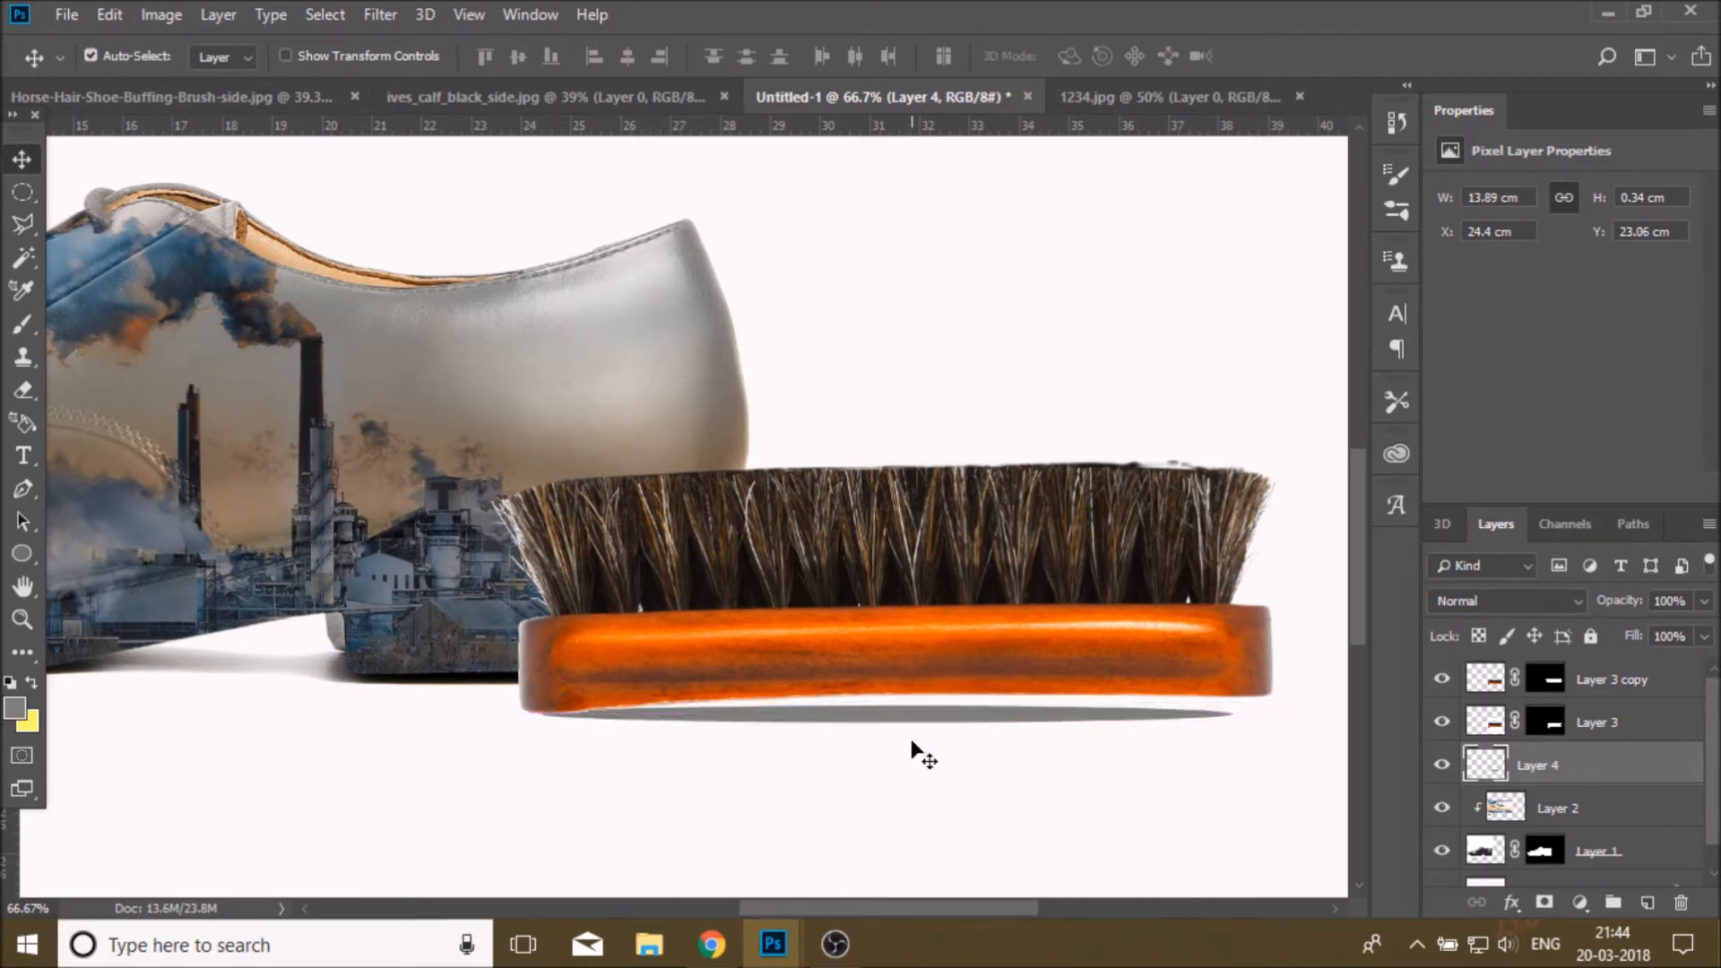
- Rotate Layer 3 and Layer 3 copy together by about 0.95° clockwise
{"action": "left_click", "coordinate": [1610, 689]}
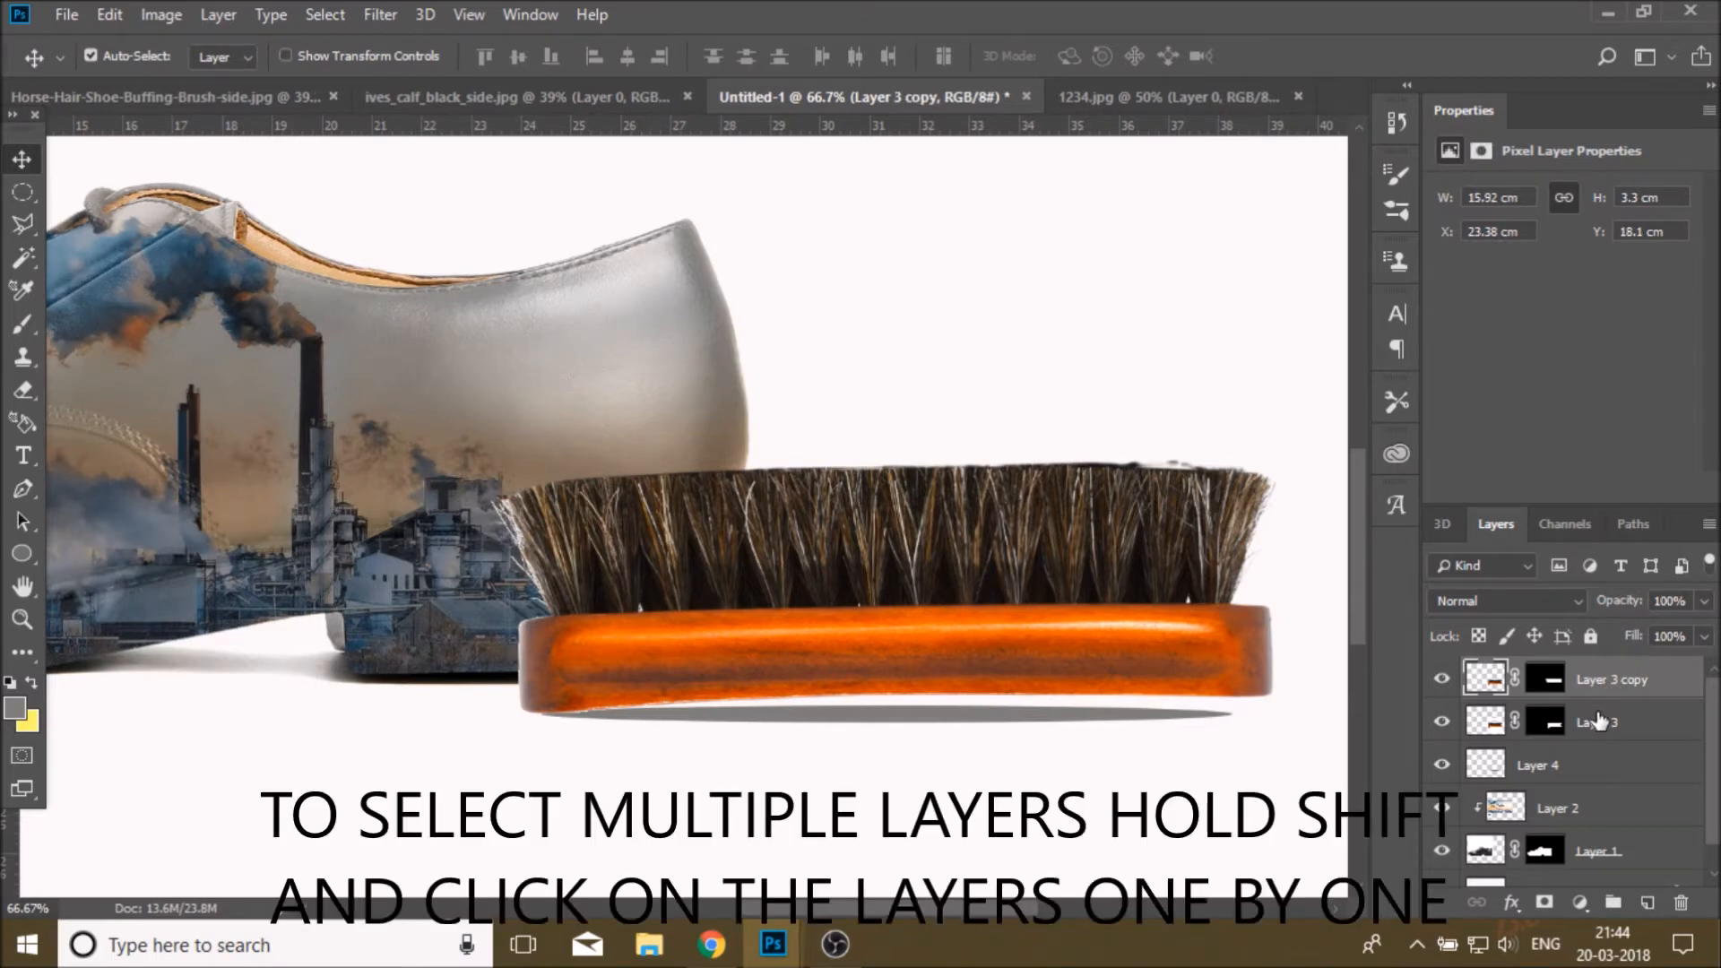
{"action": "left_click", "coordinate": [1599, 722], "text": "shift"}
{"action": "key", "text": "ctrl+t"}
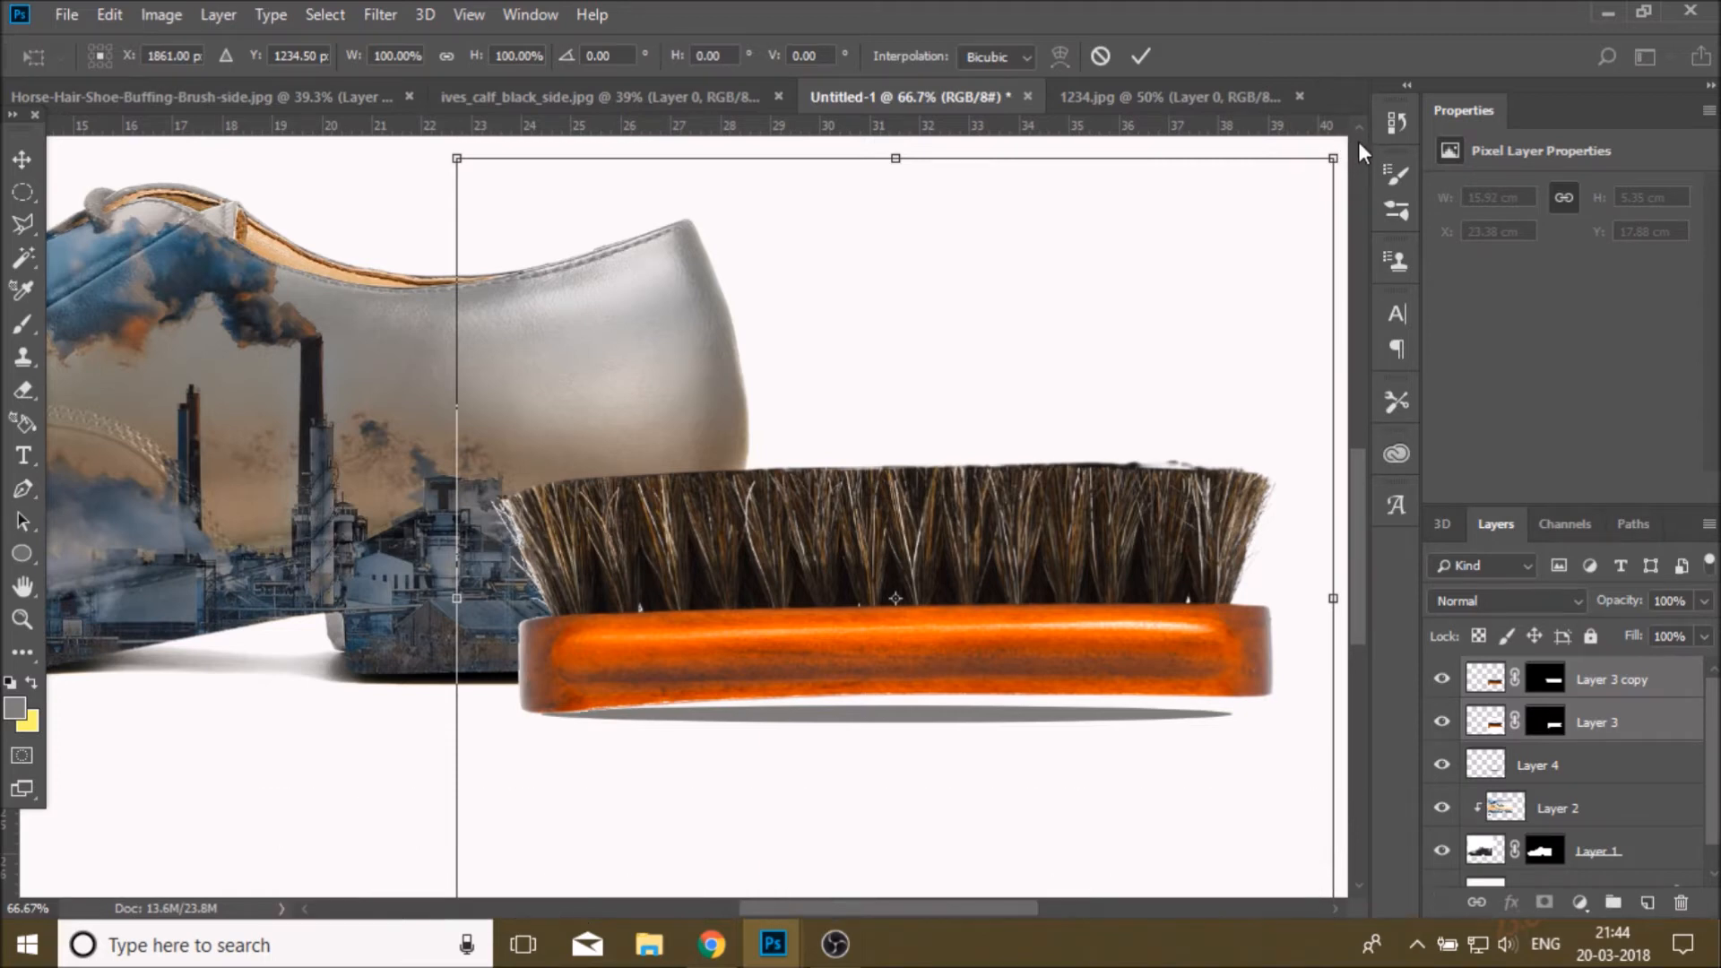
{"action": "left_click_drag", "start_coordinate": [383, 159], "coordinate": [400, 157]}
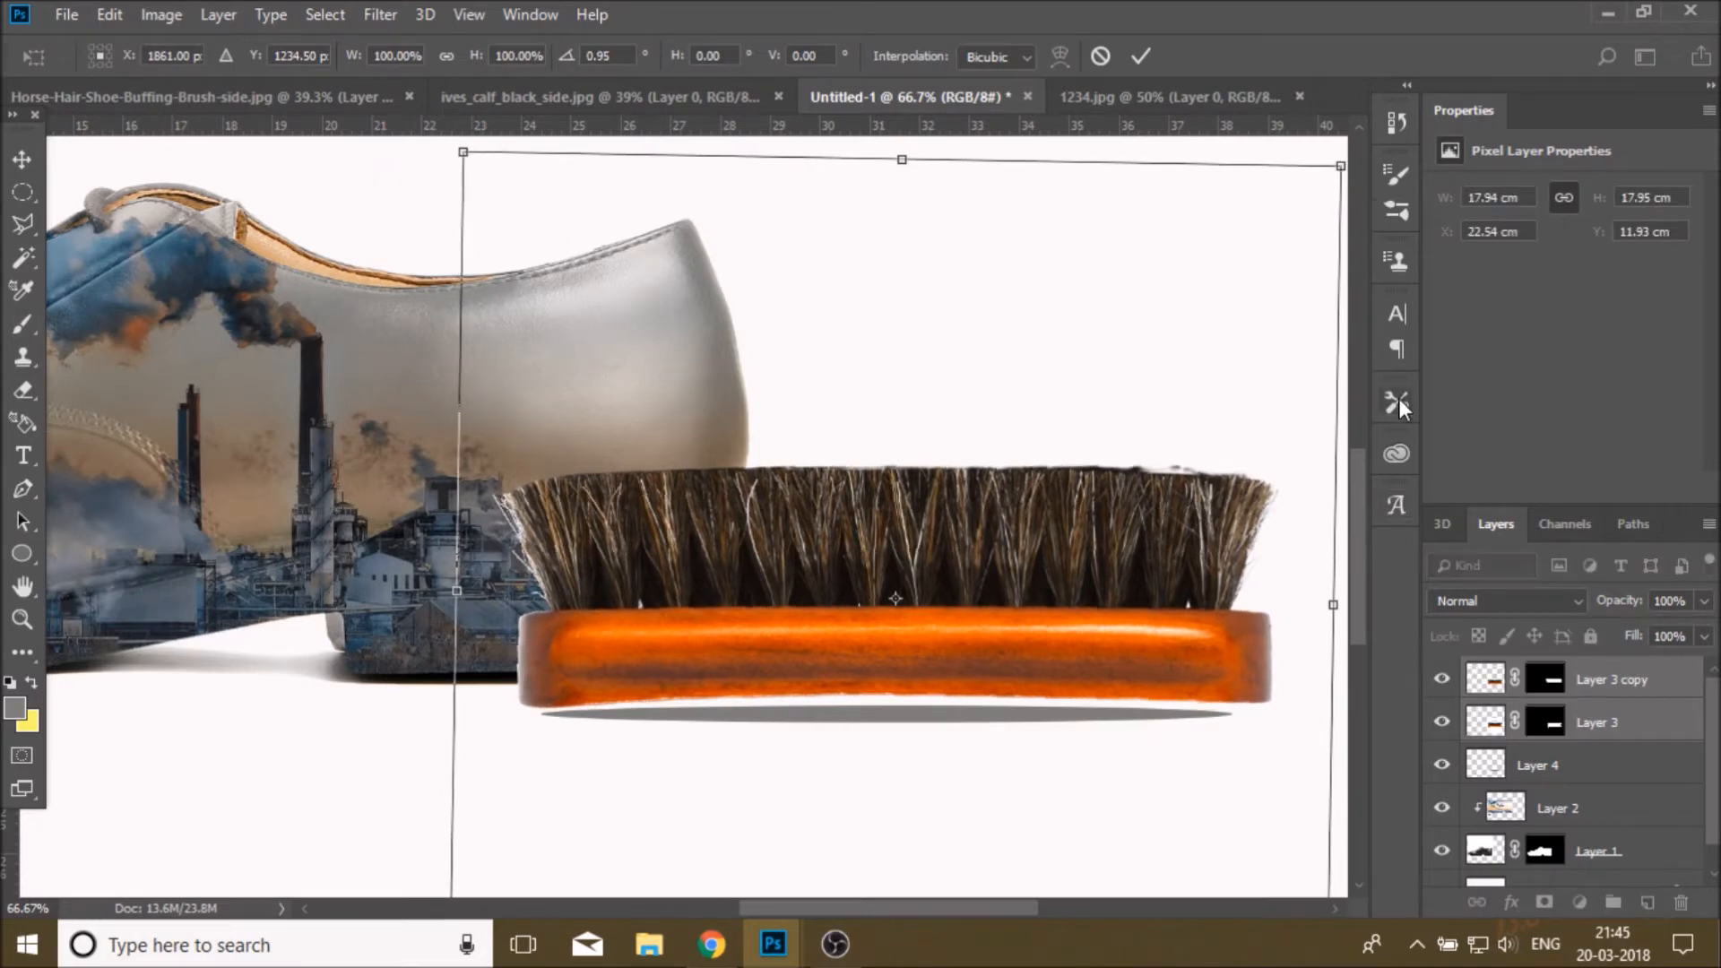
{"action": "left_click", "coordinate": [1142, 58]}
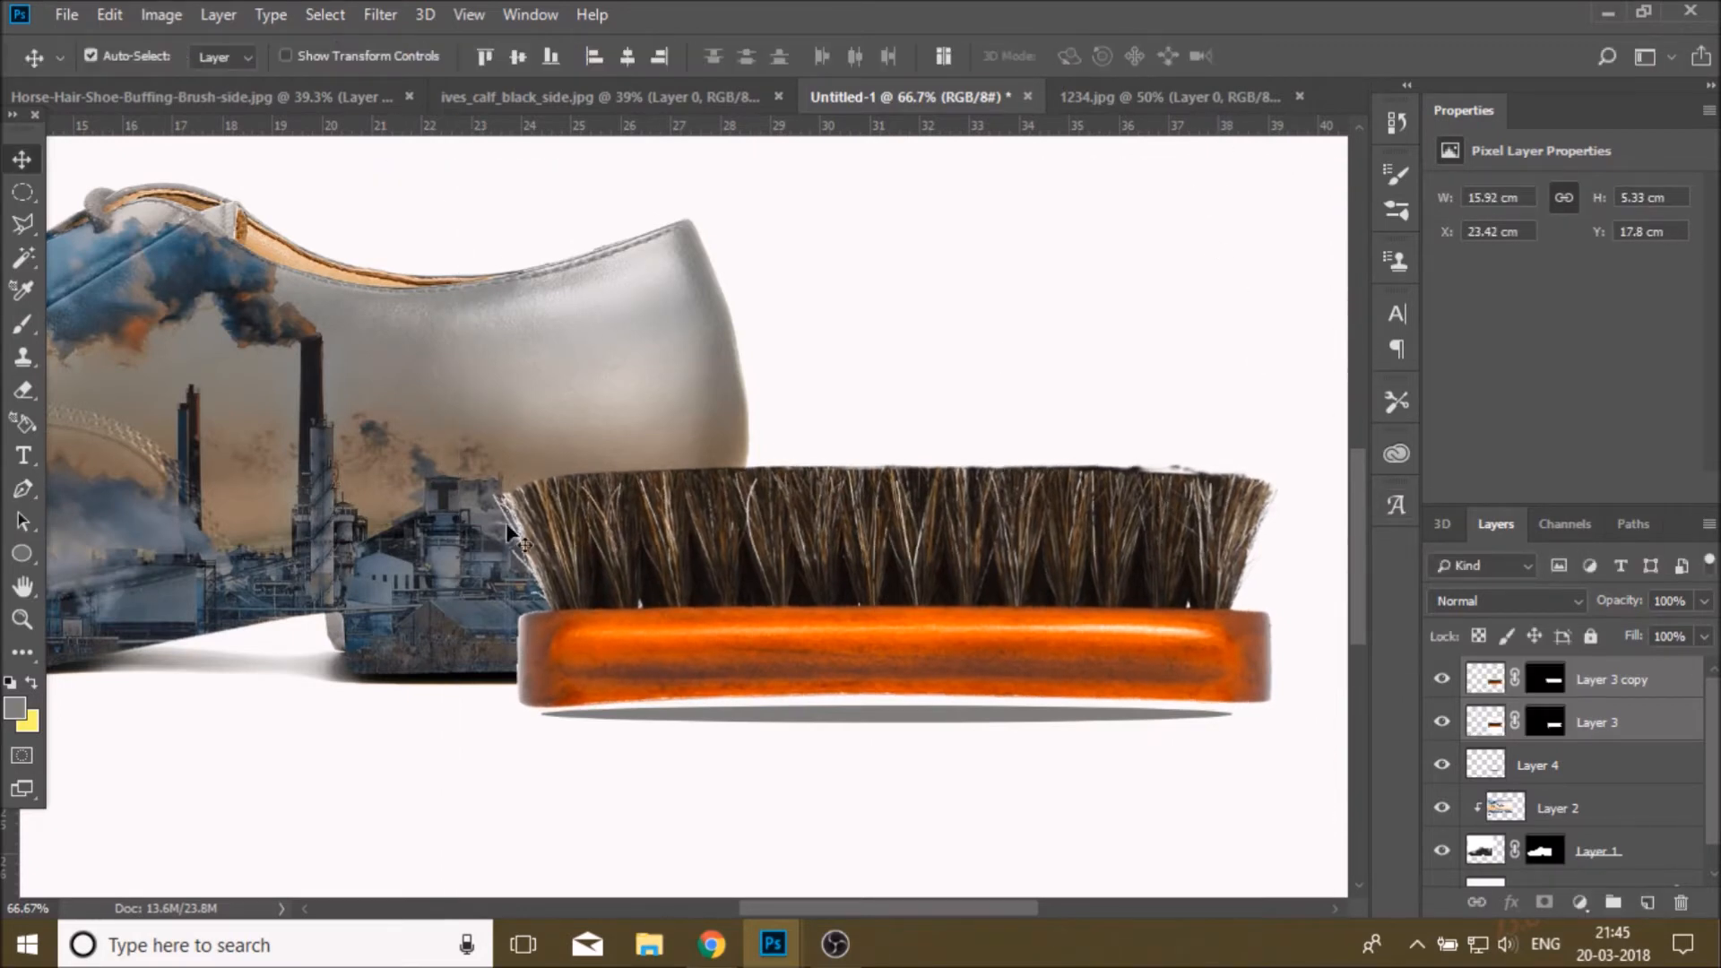
- Move the grey ellipse against the handle's underside and stretch it to about 14.97 cm wide, spanning the handle
{"action": "left_click", "coordinate": [968, 715]}
{"action": "left_click_drag", "start_coordinate": [968, 715], "coordinate": [975, 708]}
{"action": "key", "text": "ctrl+t"}
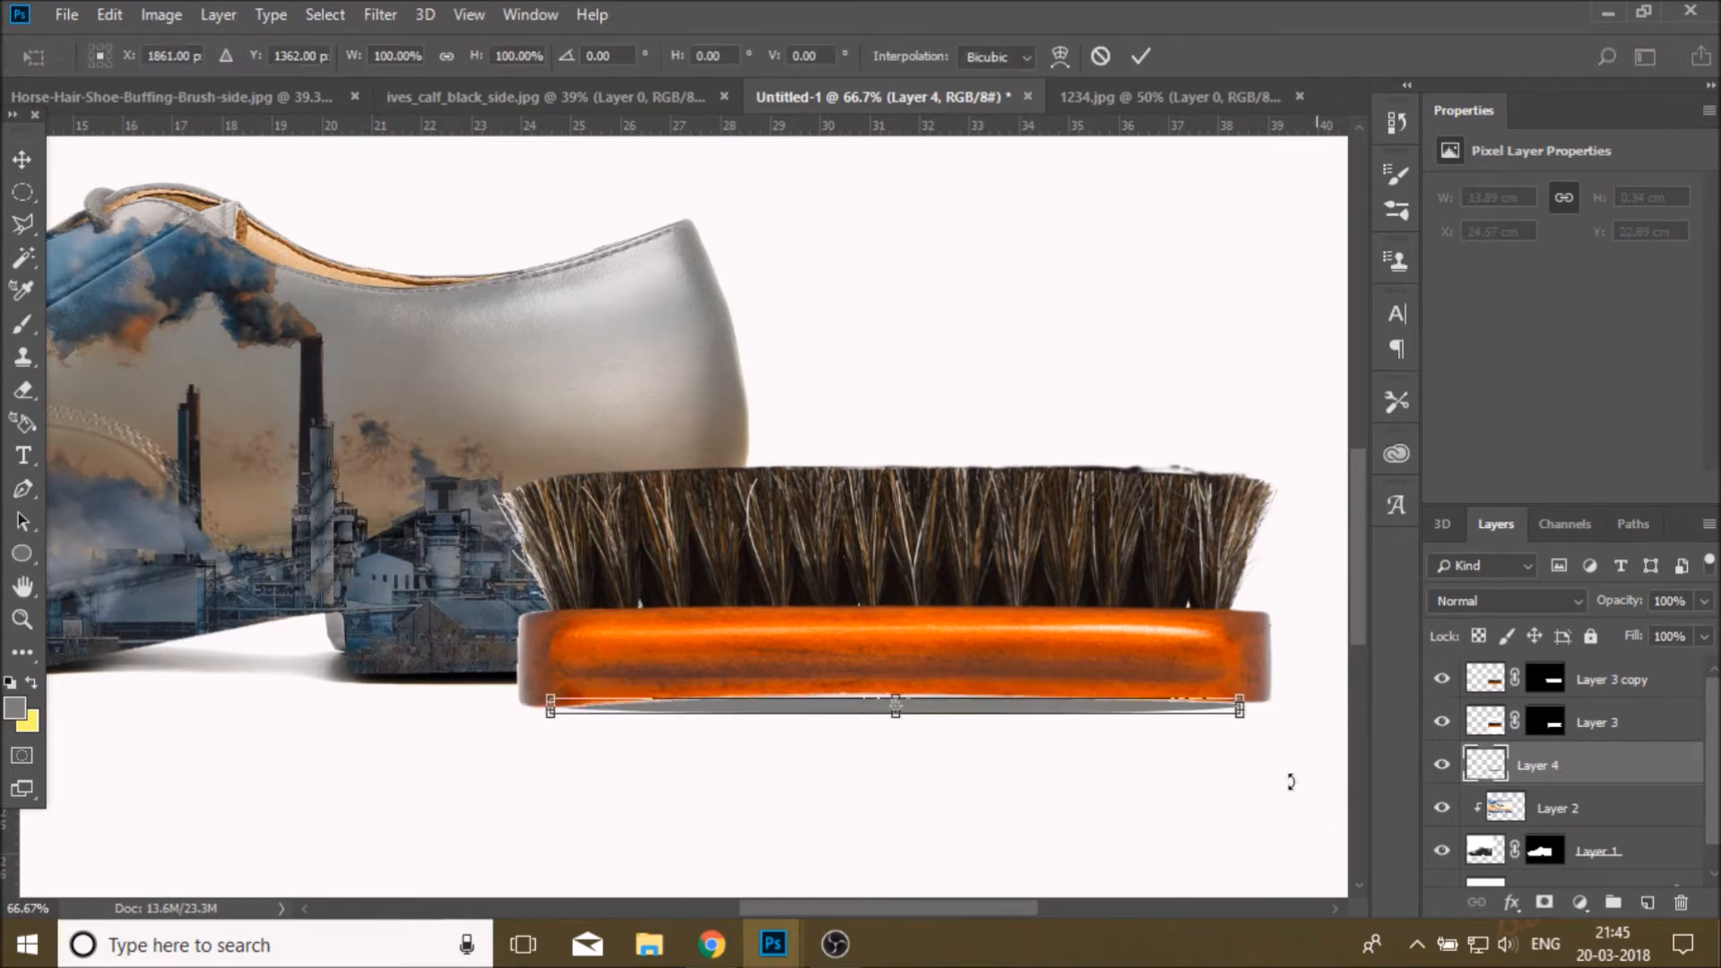
{"action": "left_click_drag", "start_coordinate": [1244, 712], "coordinate": [1260, 709]}
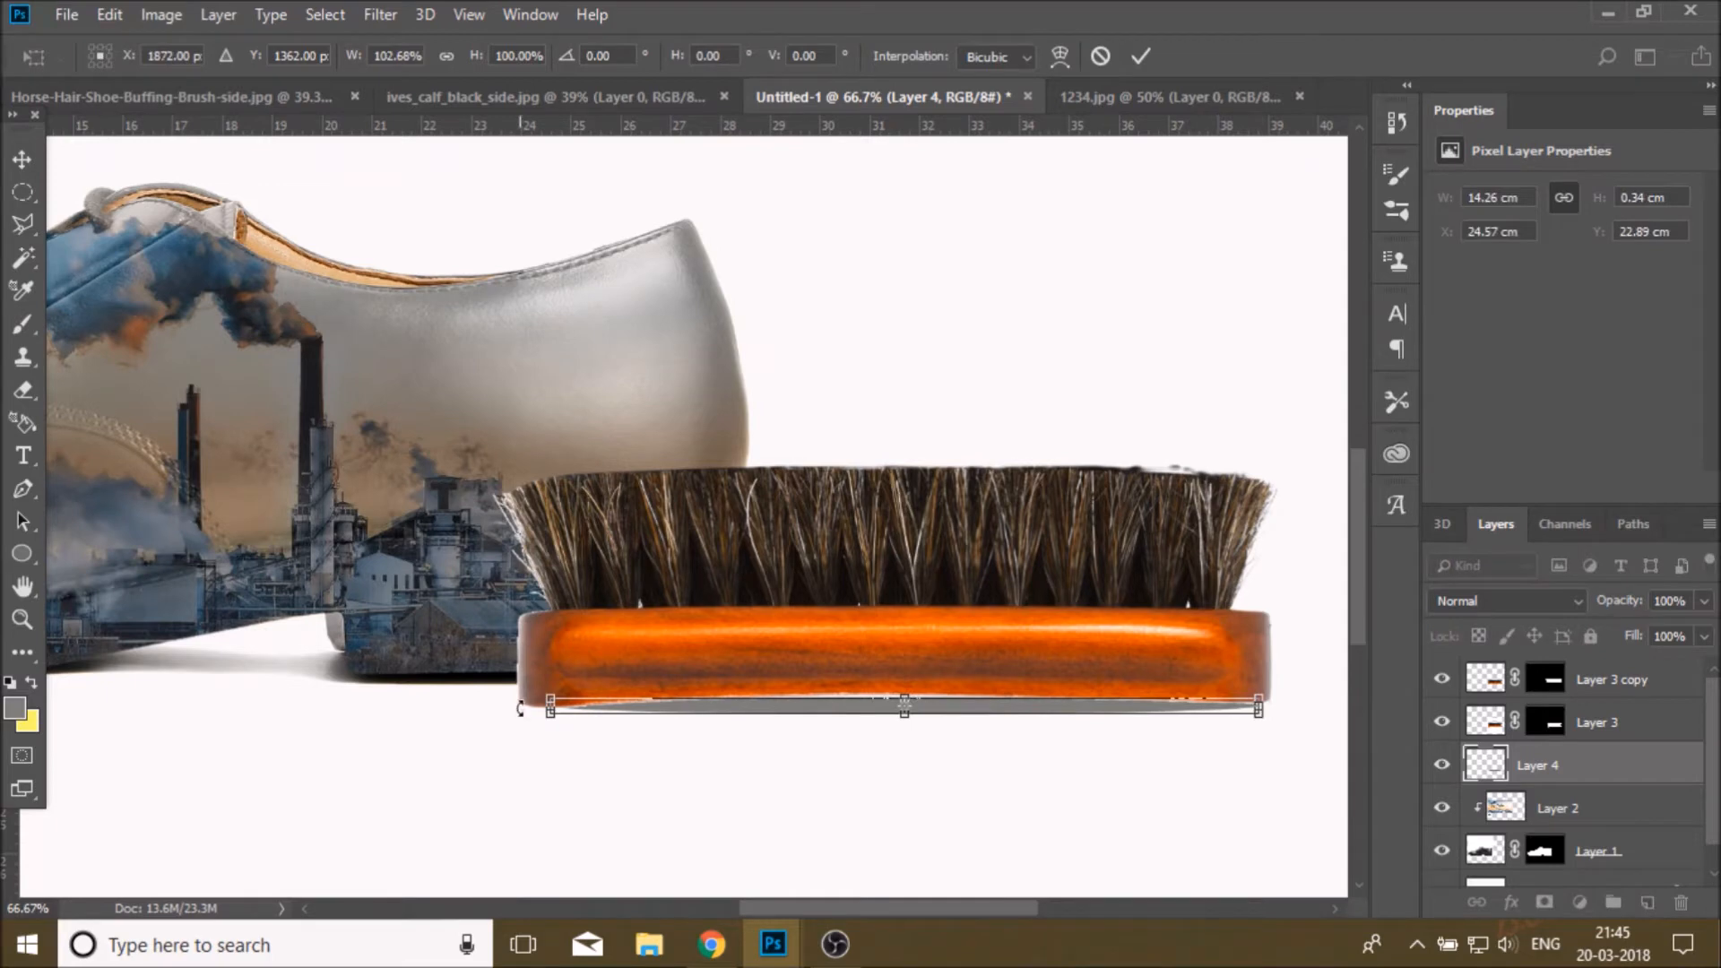
{"action": "left_click_drag", "start_coordinate": [549, 707], "coordinate": [525, 707]}
{"action": "left_click_drag", "start_coordinate": [1119, 710], "coordinate": [1116, 717]}
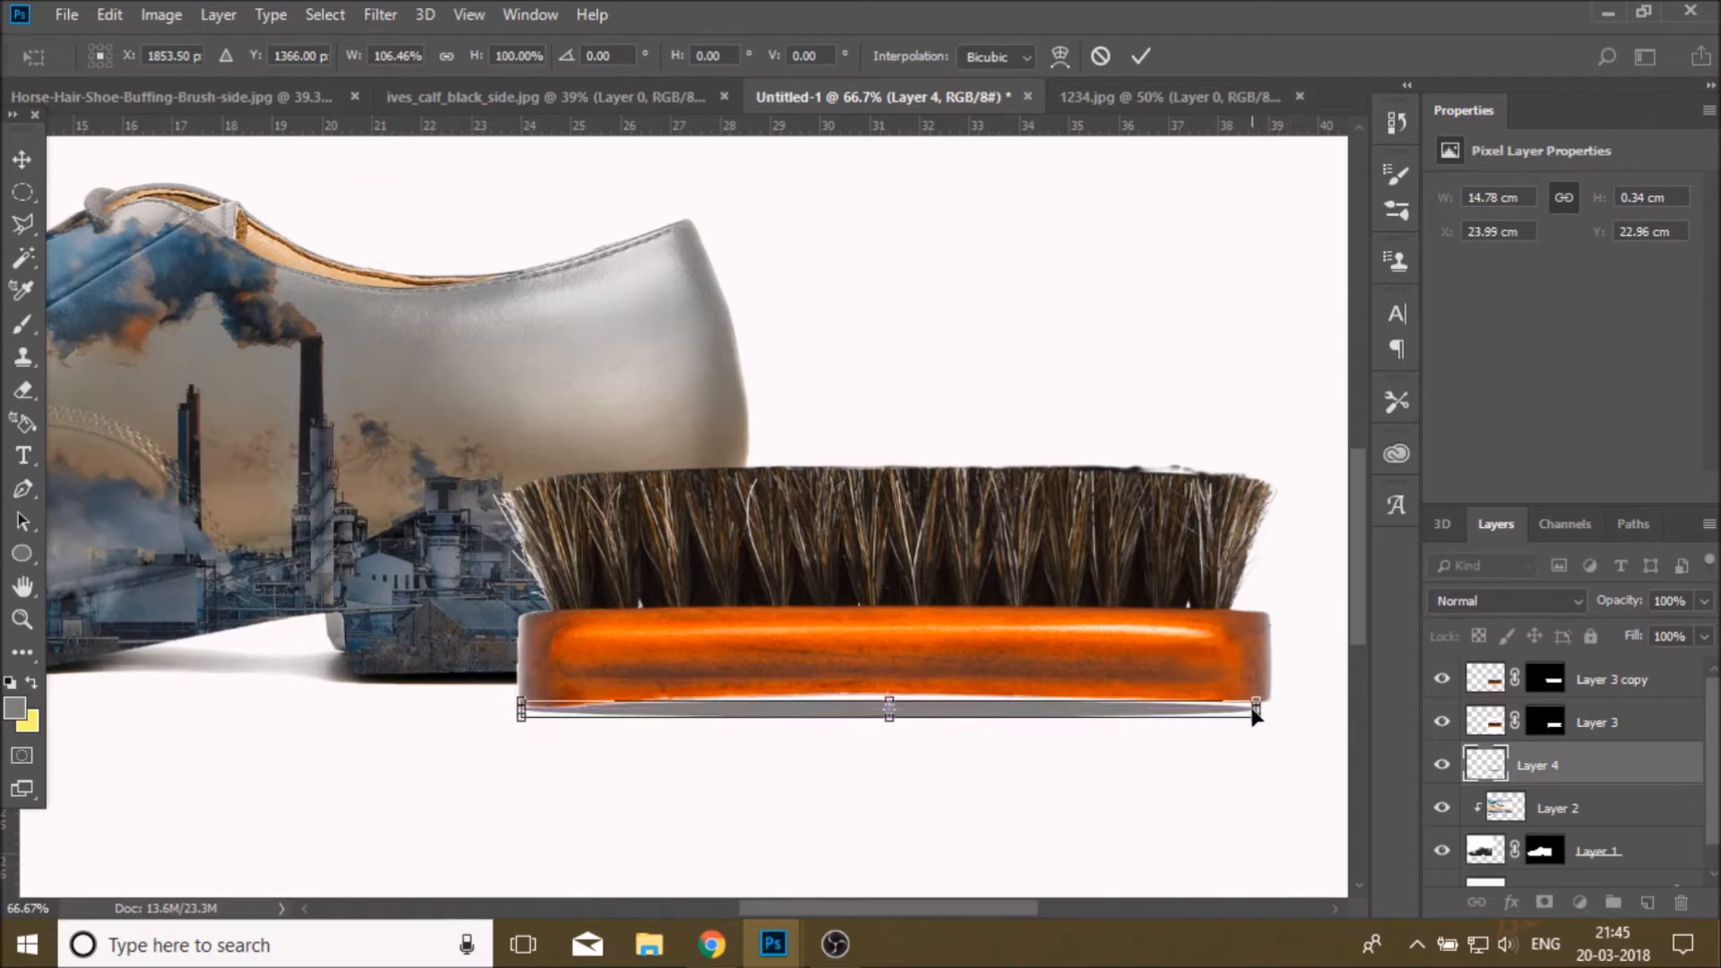
{"action": "left_click_drag", "start_coordinate": [1258, 712], "coordinate": [1268, 712]}
{"action": "left_click", "coordinate": [1139, 57]}
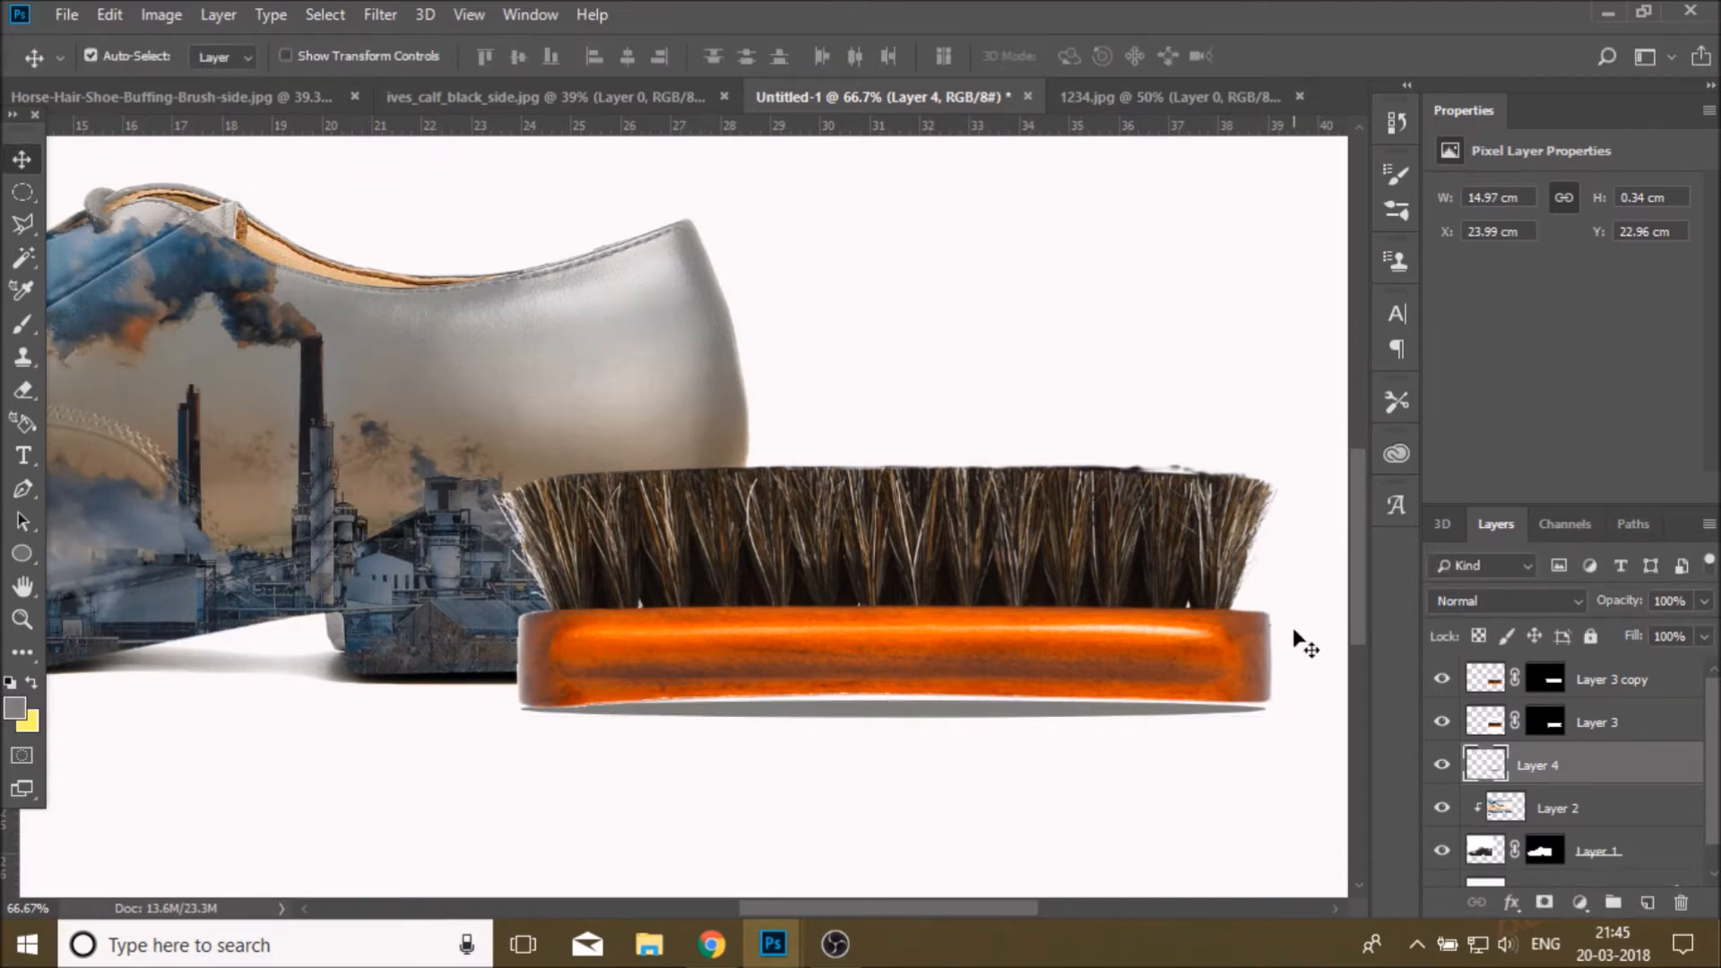
- Rotate both brush layers, Layer 3 and Layer 3 copy, slightly further clockwise to level the handle
{"action": "left_click", "coordinate": [1621, 686]}
{"action": "left_click", "coordinate": [1621, 726], "text": "shift"}
{"action": "key", "text": "ctrl+t"}
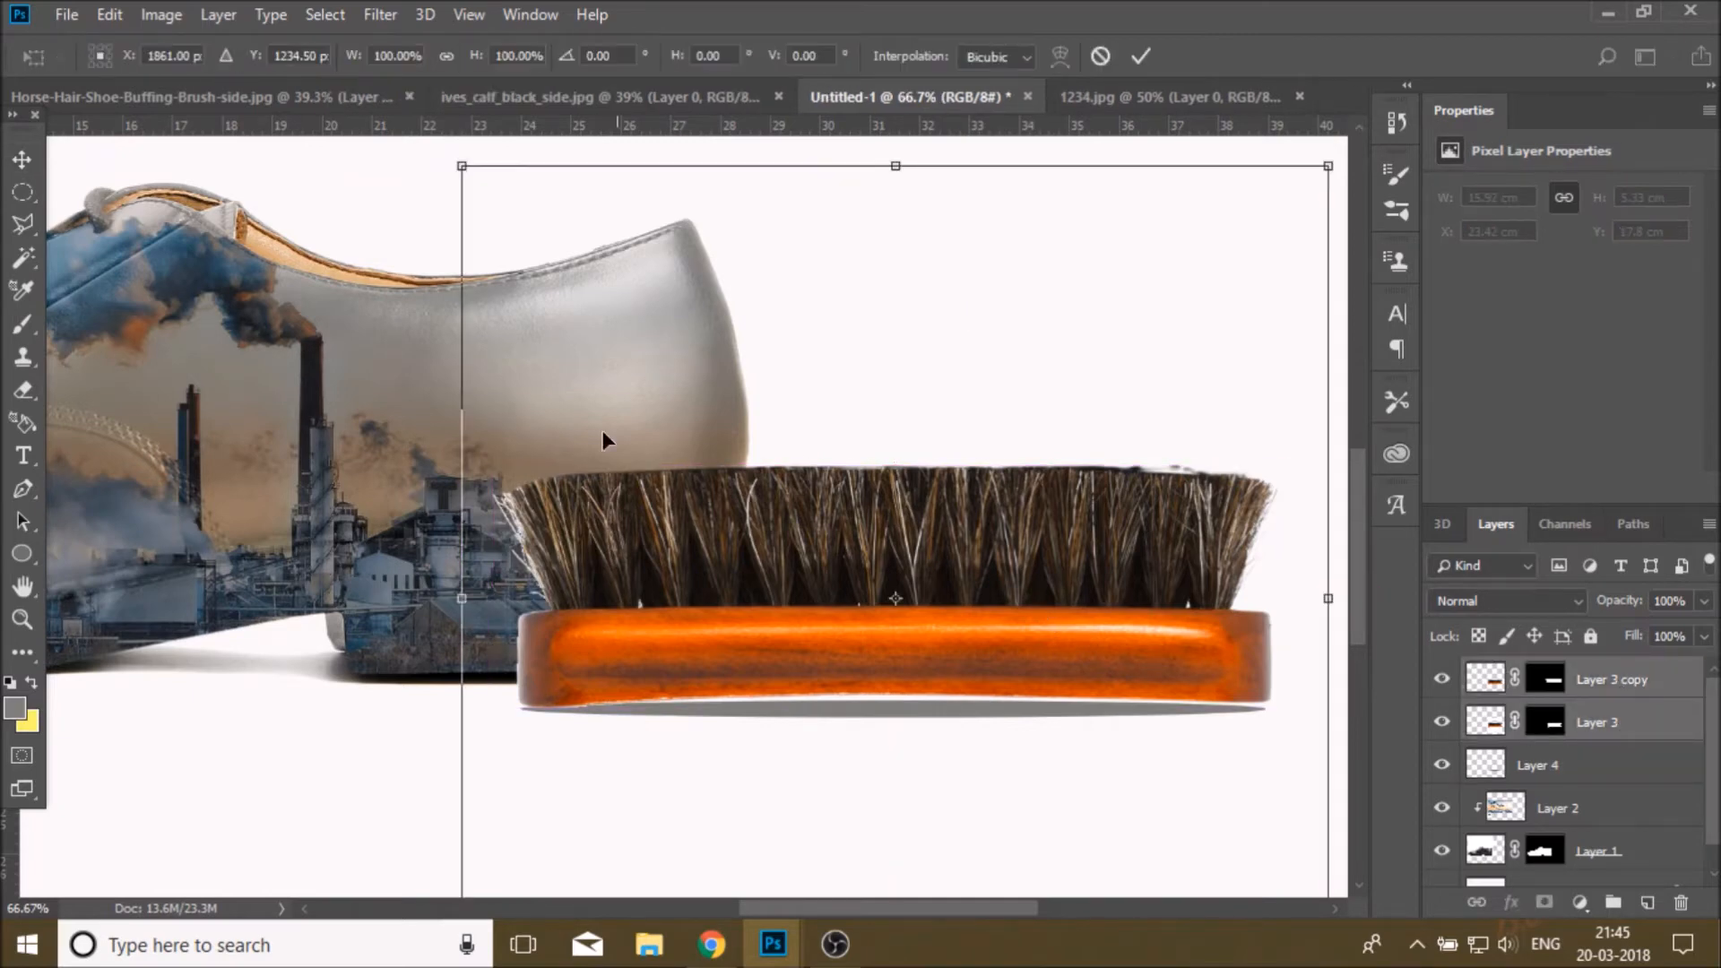
{"action": "left_click_drag", "start_coordinate": [396, 186], "coordinate": [403, 185]}
{"action": "left_click", "coordinate": [1140, 55]}
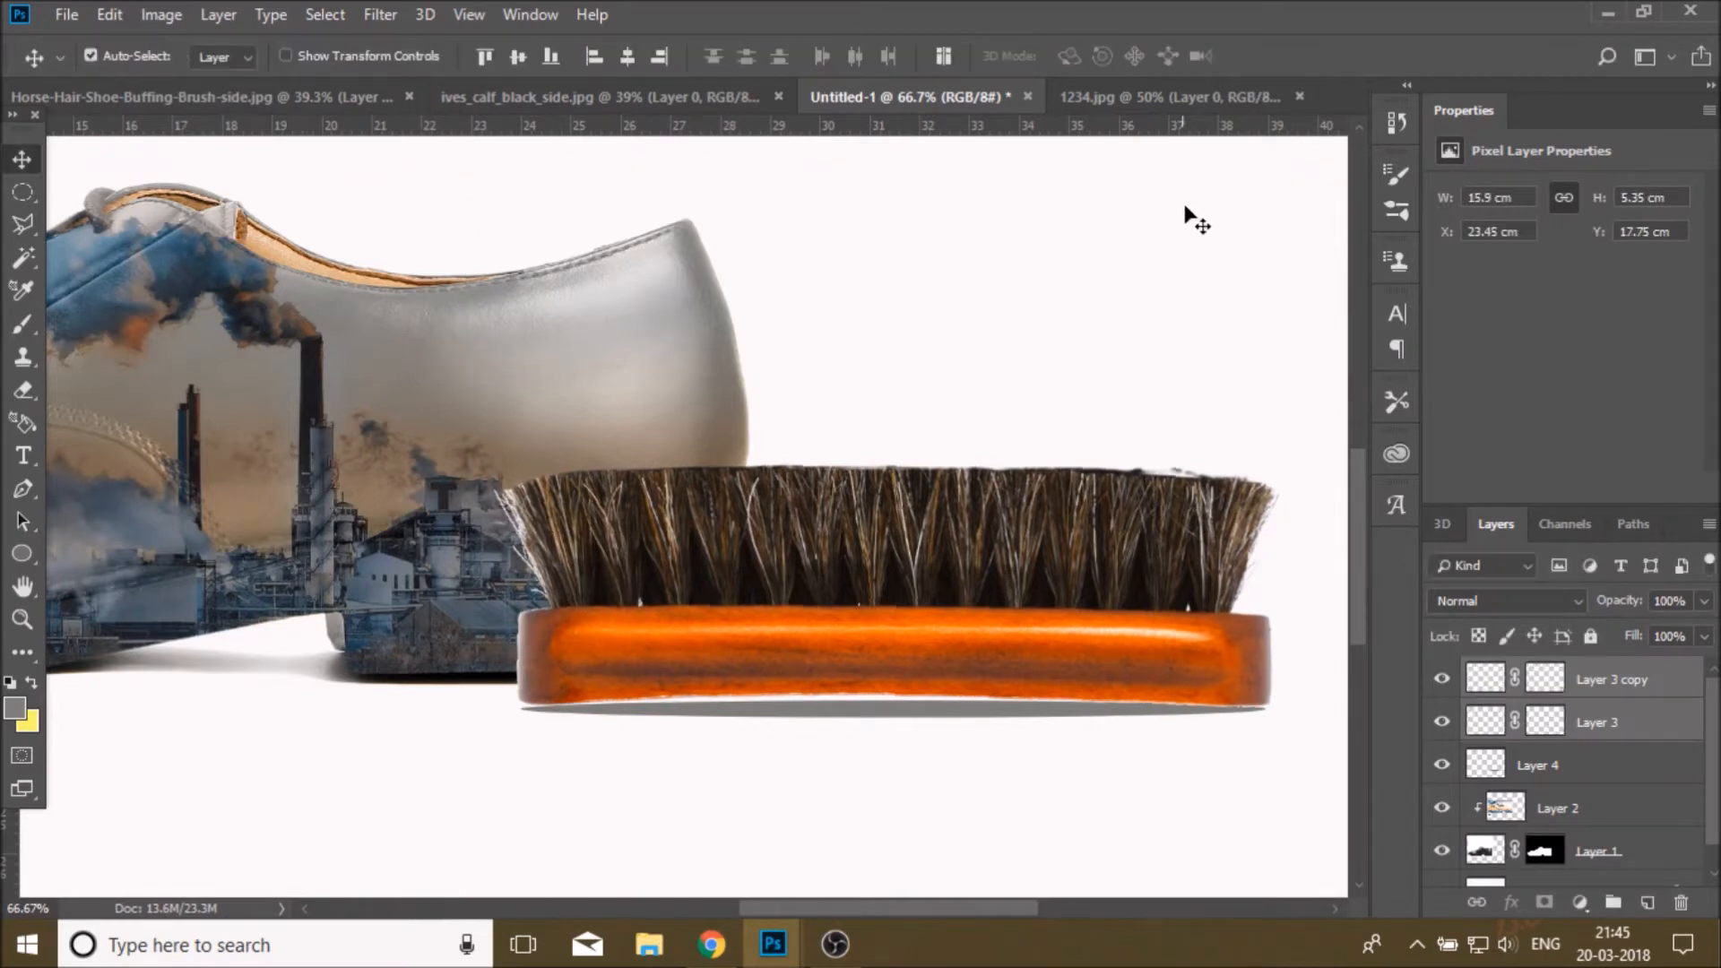
- Shift the shadow on Layer 4 slightly to the right, to about X 24.28 cm
{"action": "left_click", "coordinate": [1572, 782]}
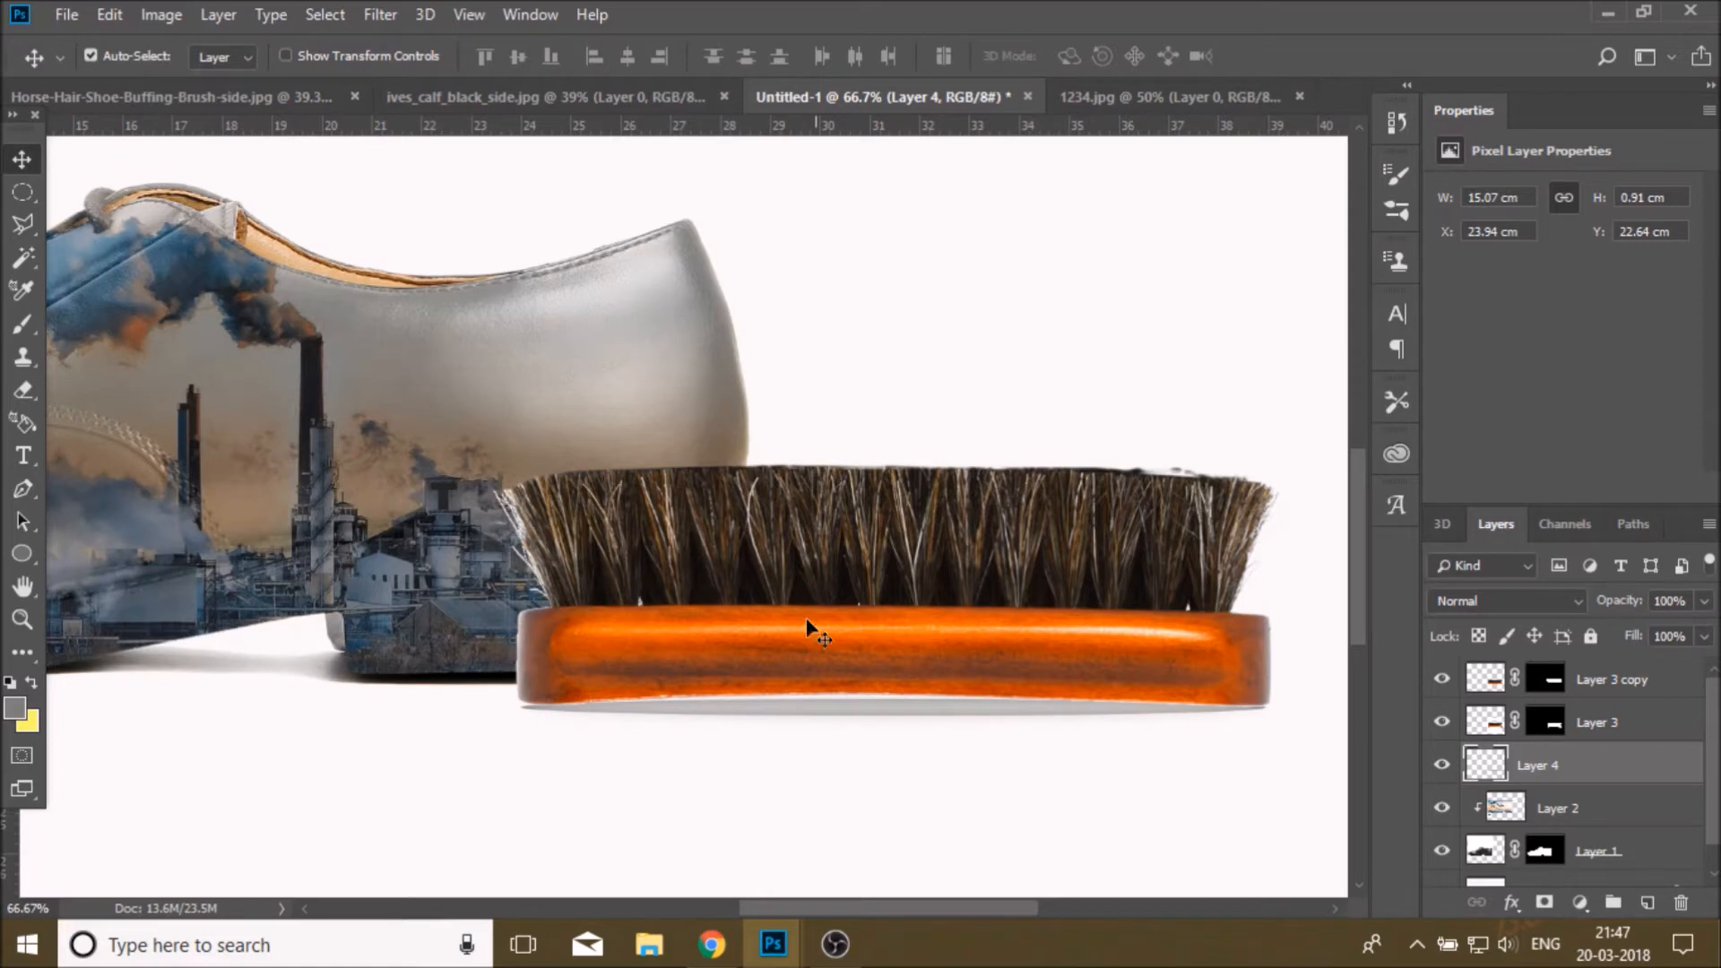
{"action": "mouse_move", "coordinate": [809, 909]}
{"action": "left_mouse_down"}
{"action": "mouse_move", "coordinate": [647, 890]}
{"action": "mouse_move", "coordinate": [853, 896]}
{"action": "left_mouse_up"}
{"action": "mouse_move", "coordinate": [600, 714]}
{"action": "left_mouse_down"}
{"action": "mouse_move", "coordinate": [651, 710]}
{"action": "mouse_move", "coordinate": [628, 712]}
{"action": "left_mouse_up"}
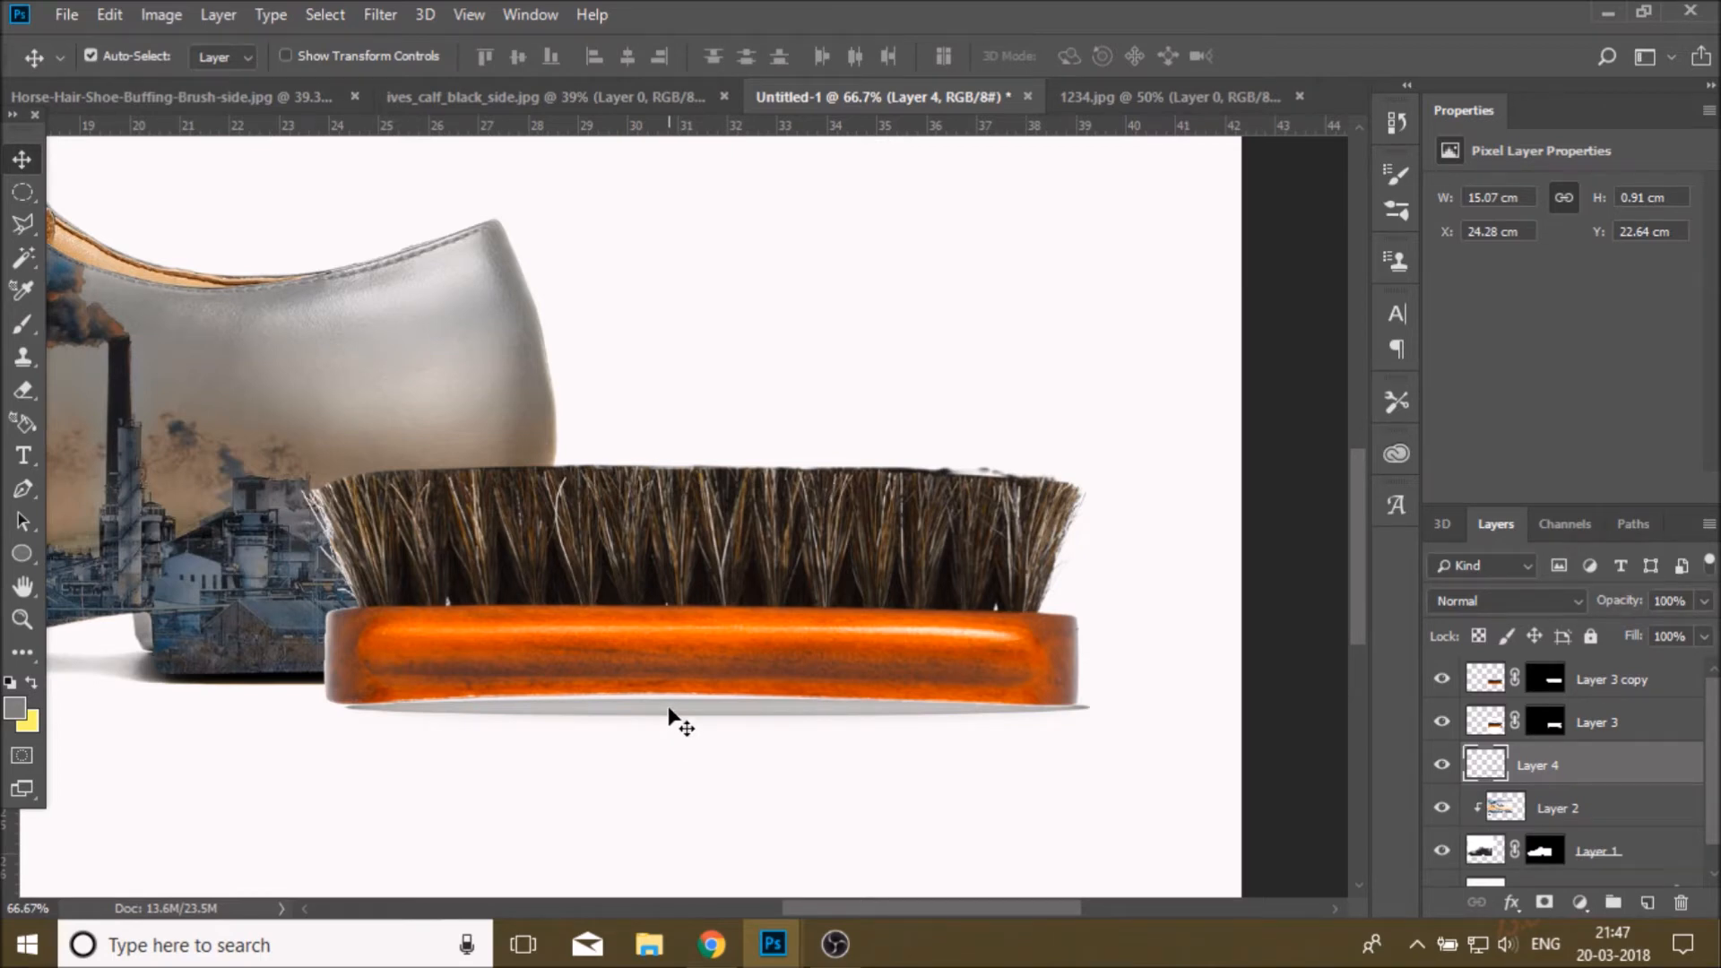
- Soften the brush's shadow on Layer 4 with a small-radius Gaussian Blur
{"action": "left_click", "coordinate": [391, 13]}
{"action": "mouse_move", "coordinate": [500, 296]}
{"action": "left_click", "coordinate": [780, 394]}
{"action": "left_click_drag", "start_coordinate": [1182, 518], "coordinate": [1099, 520]}
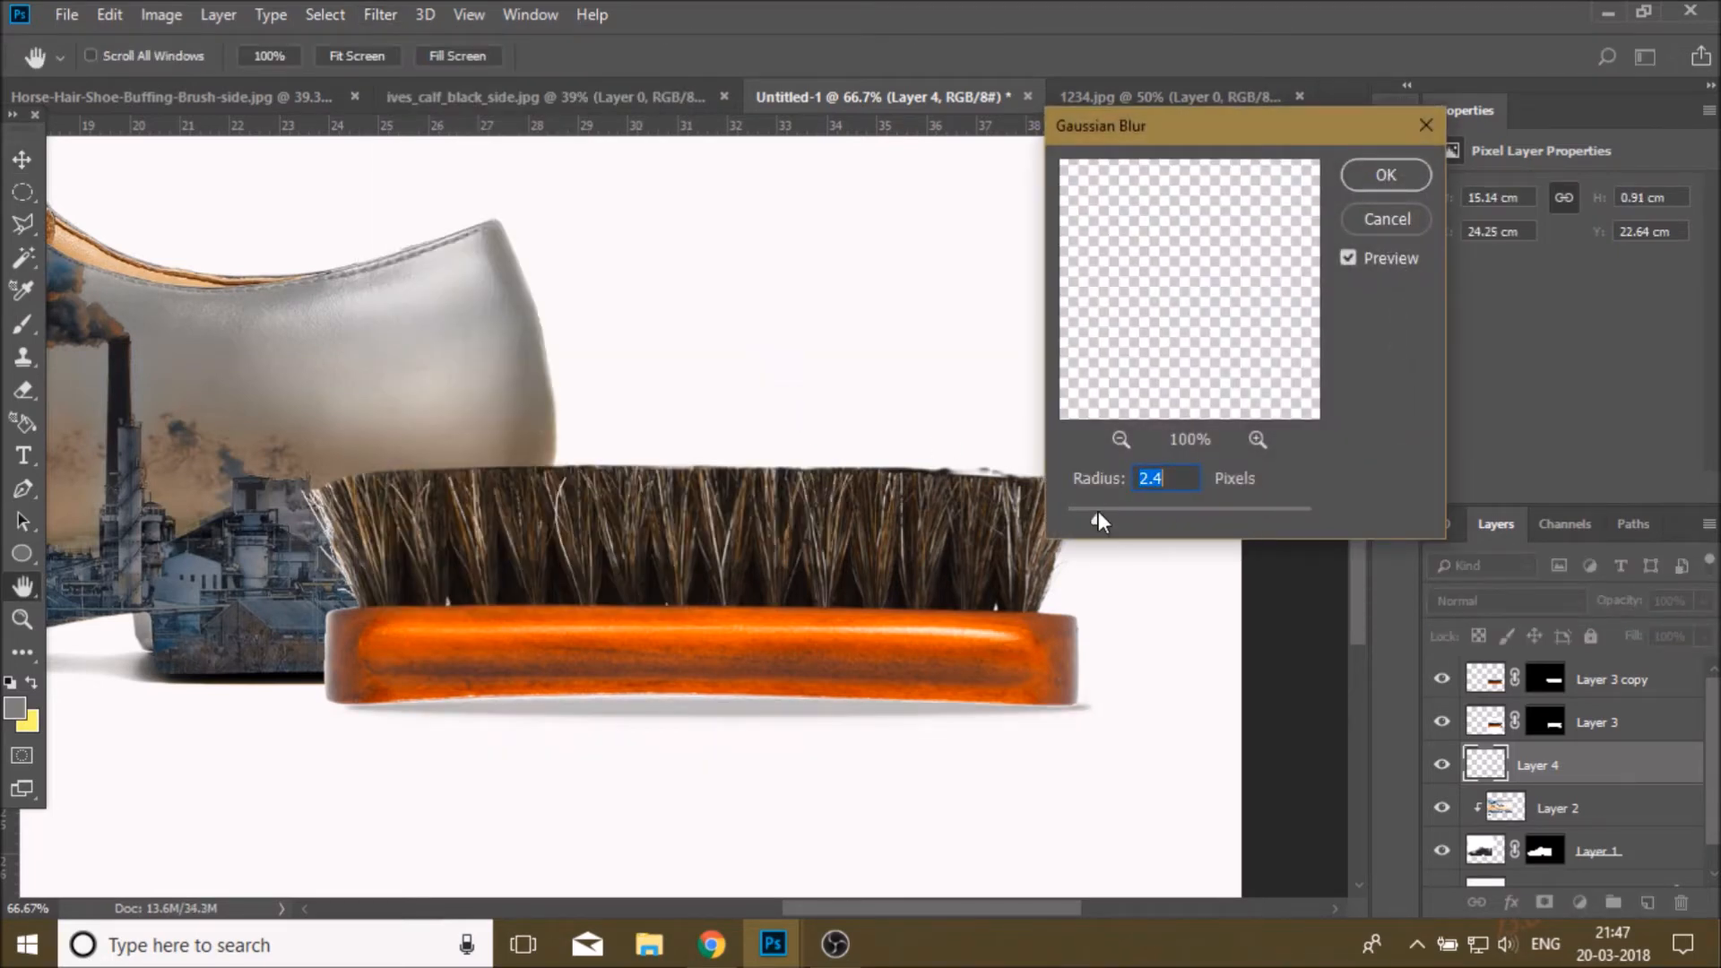
{"action": "left_click_drag", "start_coordinate": [1100, 513], "coordinate": [1109, 519]}
{"action": "left_click", "coordinate": [1421, 178]}
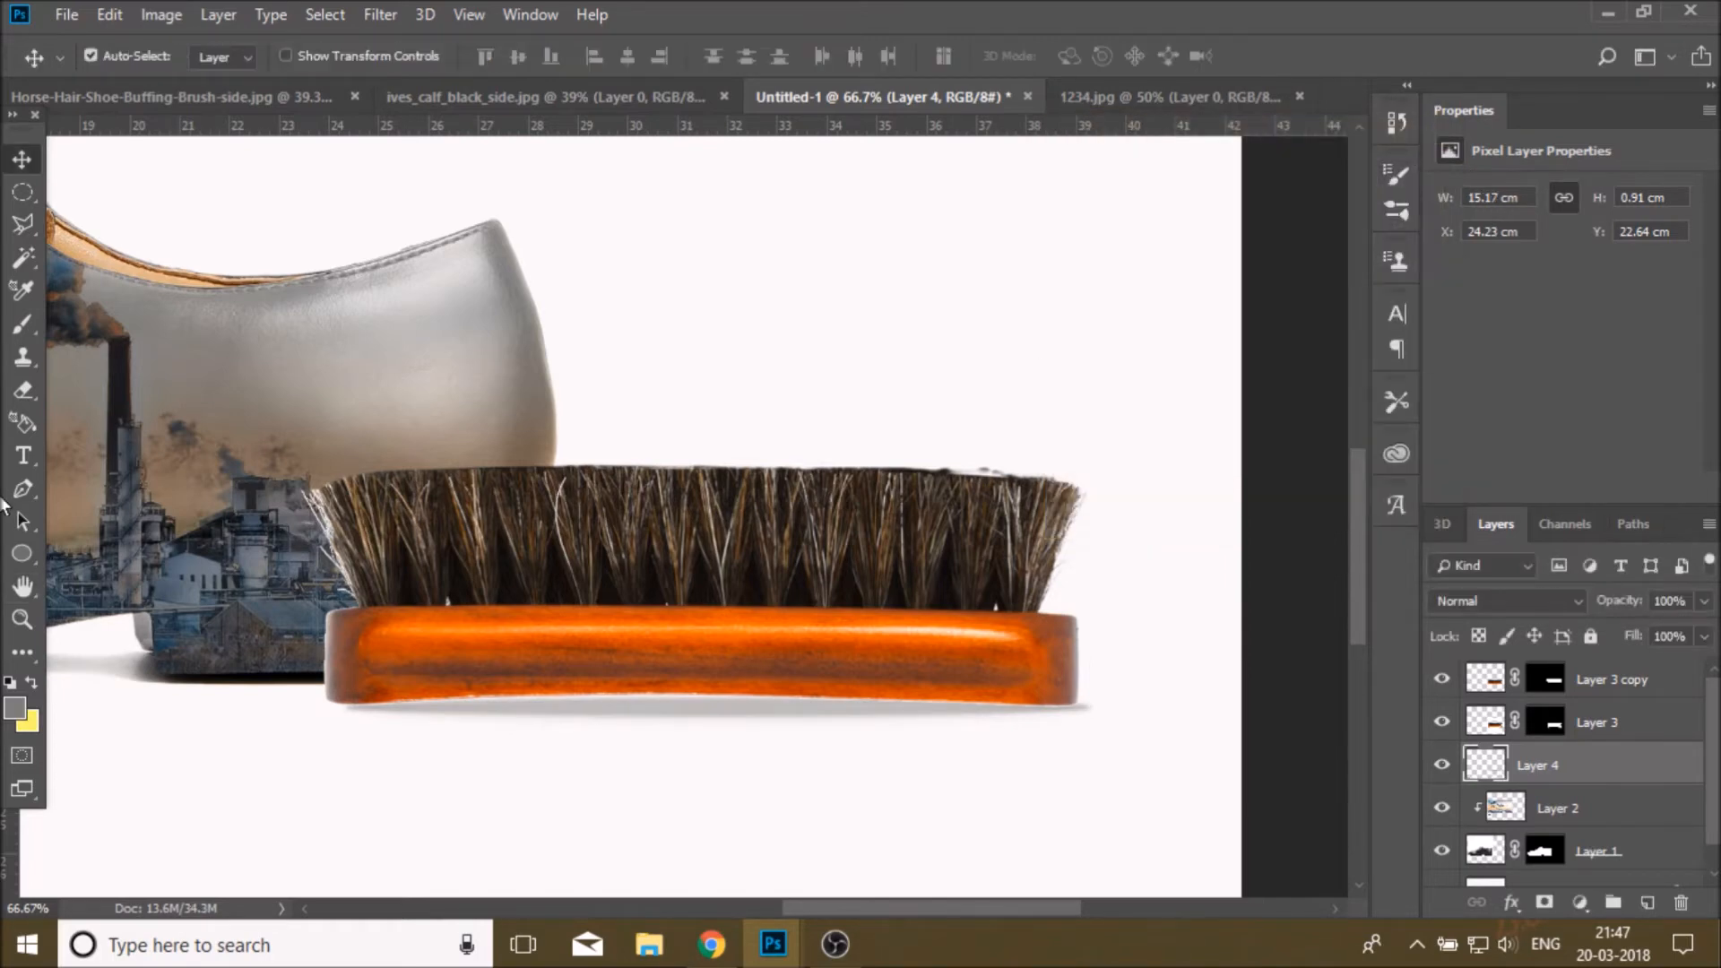
- Scale the bush image on Layer 5 to about 37% and position it over the brush's bristles
{"action": "left_click", "coordinate": [23, 618]}
{"action": "left_click", "coordinate": [705, 54]}
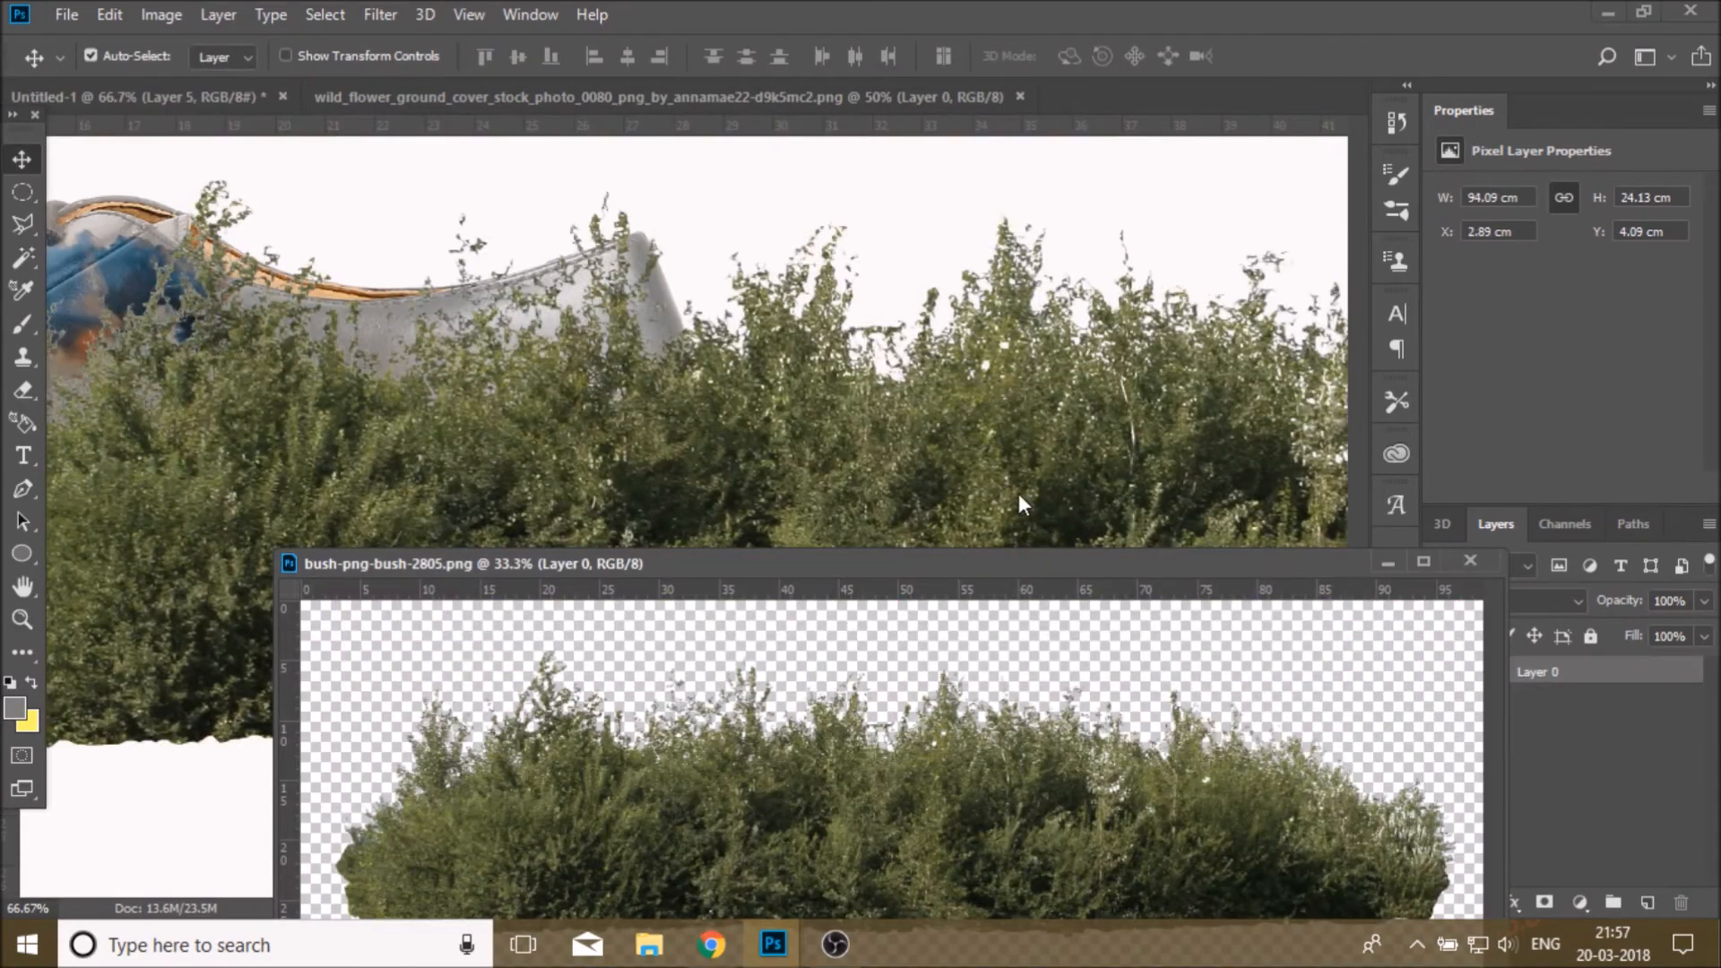
{"action": "left_click", "coordinate": [1391, 565]}
{"action": "left_click_drag", "start_coordinate": [1080, 491], "coordinate": [349, 587]}
{"action": "key", "text": "ctrl+t"}
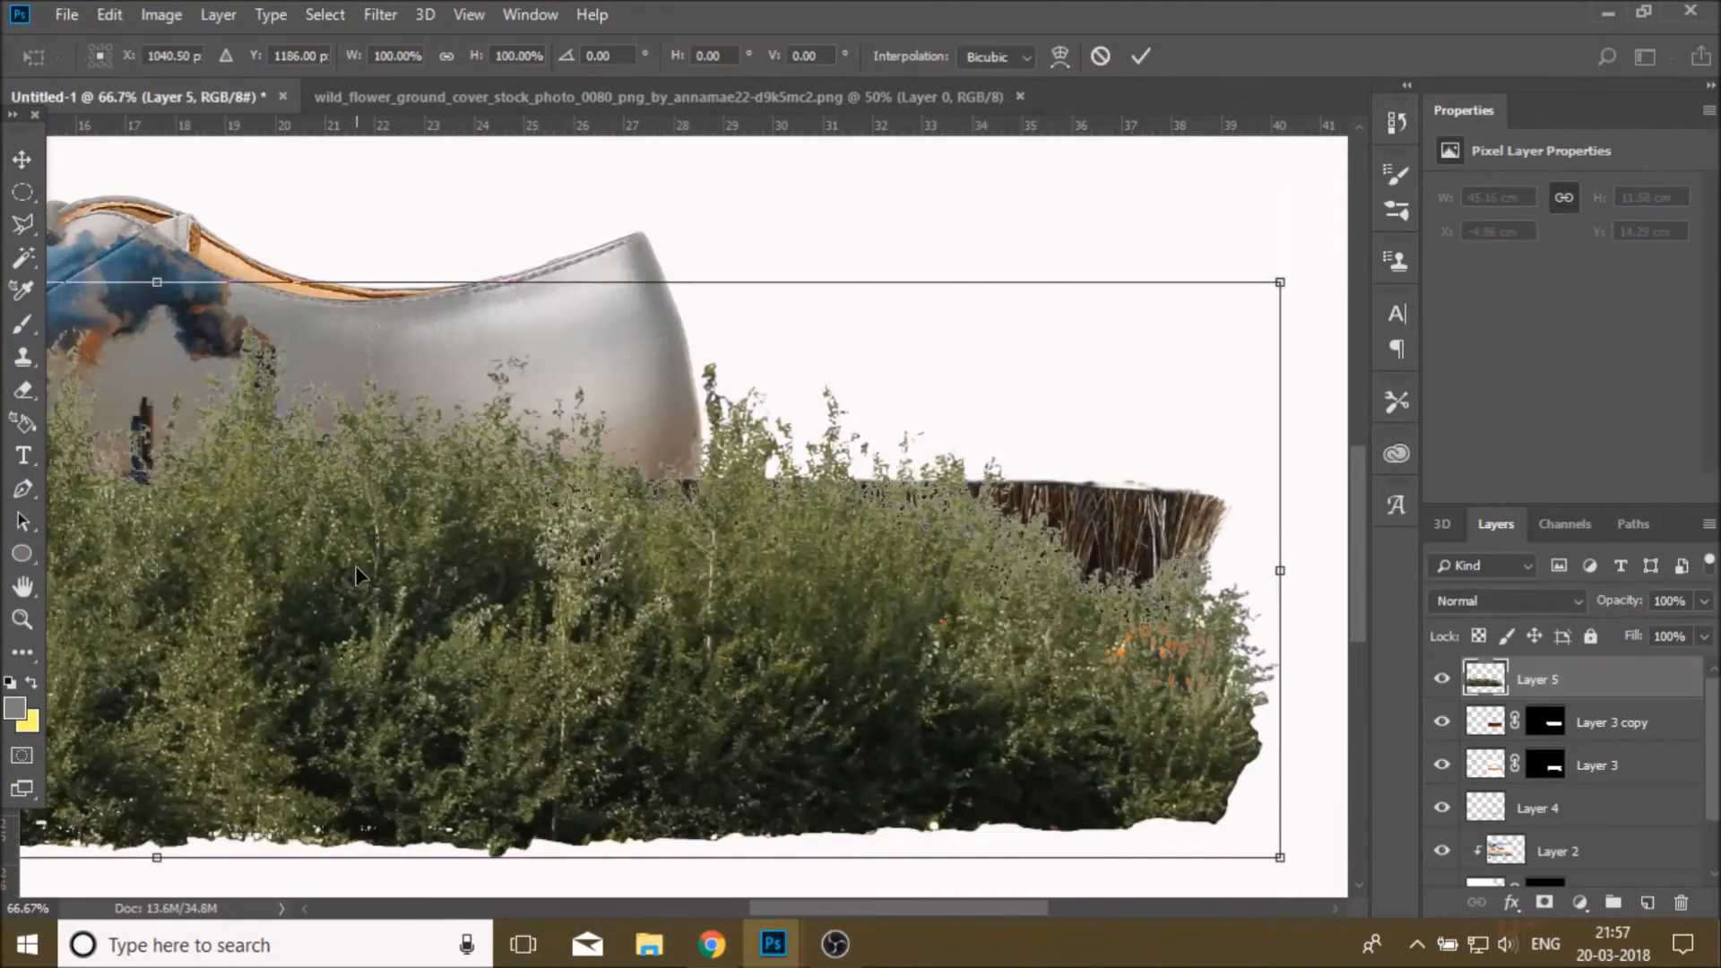
{"action": "left_click_drag", "start_coordinate": [1284, 284], "coordinate": [661, 569]}
{"action": "mouse_move", "coordinate": [471, 583]}
{"action": "left_mouse_down"}
{"action": "mouse_move", "coordinate": [1156, 505]}
{"action": "mouse_move", "coordinate": [1139, 524]}
{"action": "left_mouse_up"}
{"action": "left_click_drag", "start_coordinate": [1296, 390], "coordinate": [1257, 483]}
{"action": "left_click_drag", "start_coordinate": [1086, 542], "coordinate": [1131, 566]}
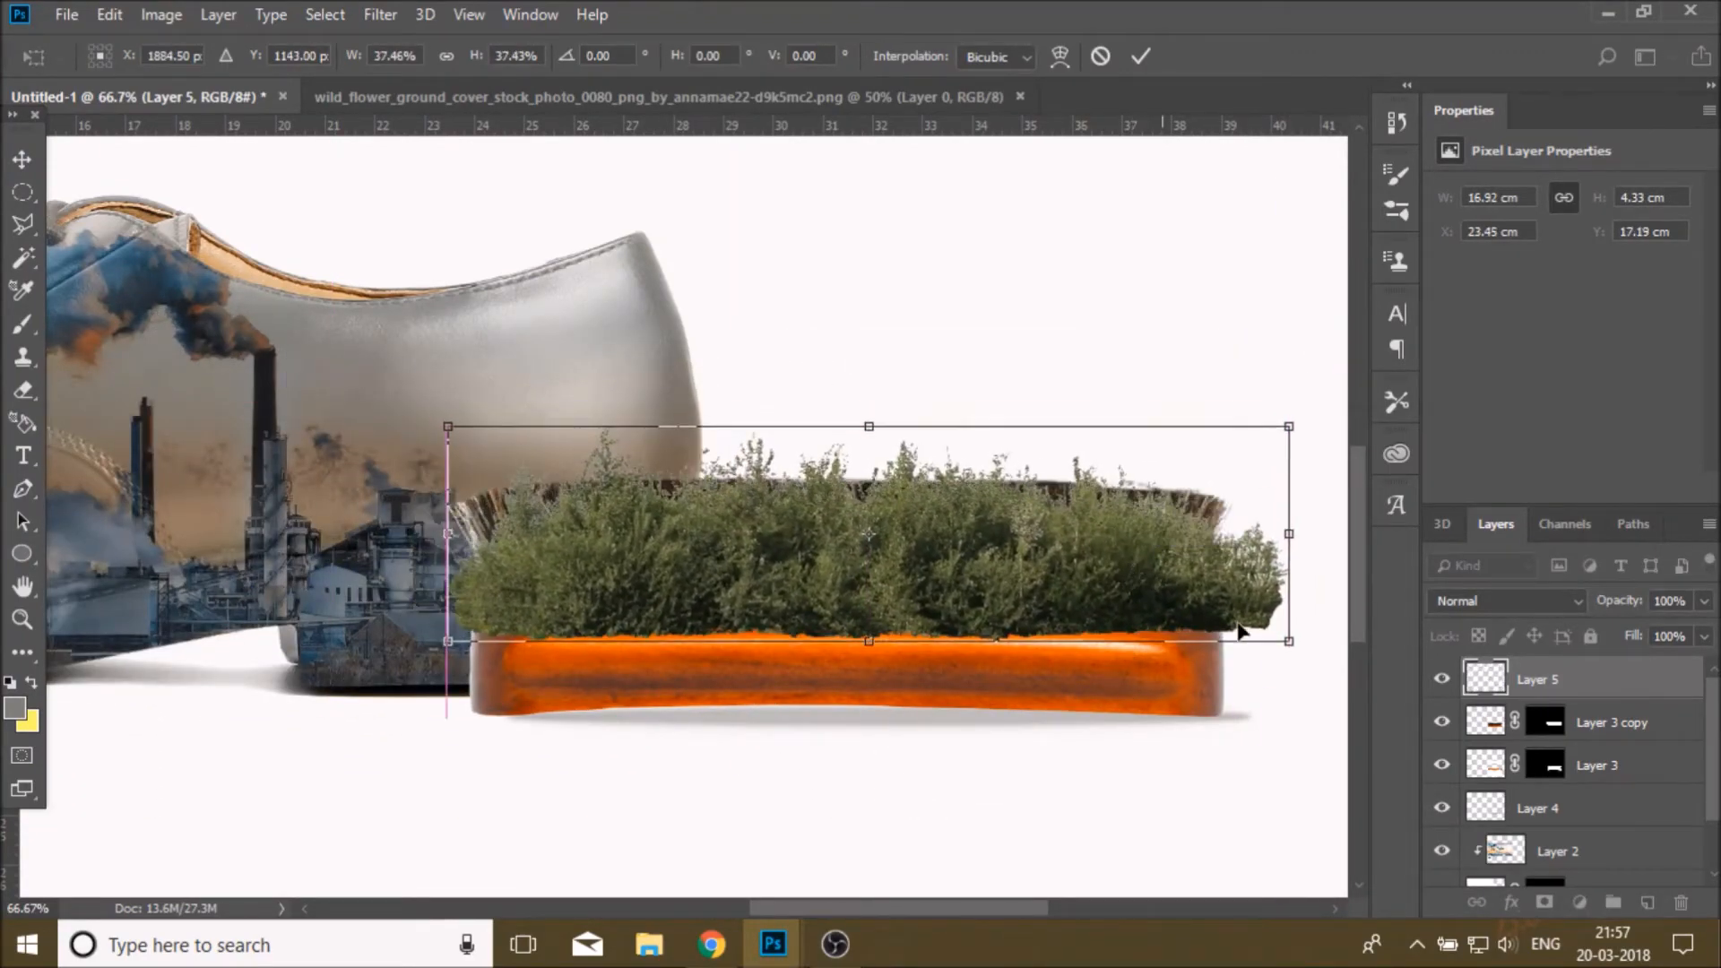
{"action": "left_click", "coordinate": [1141, 55]}
- Clip the bush layer, Layer 5, to the bristle layer, Layer 3 copy
{"action": "right_click", "coordinate": [1574, 672]}
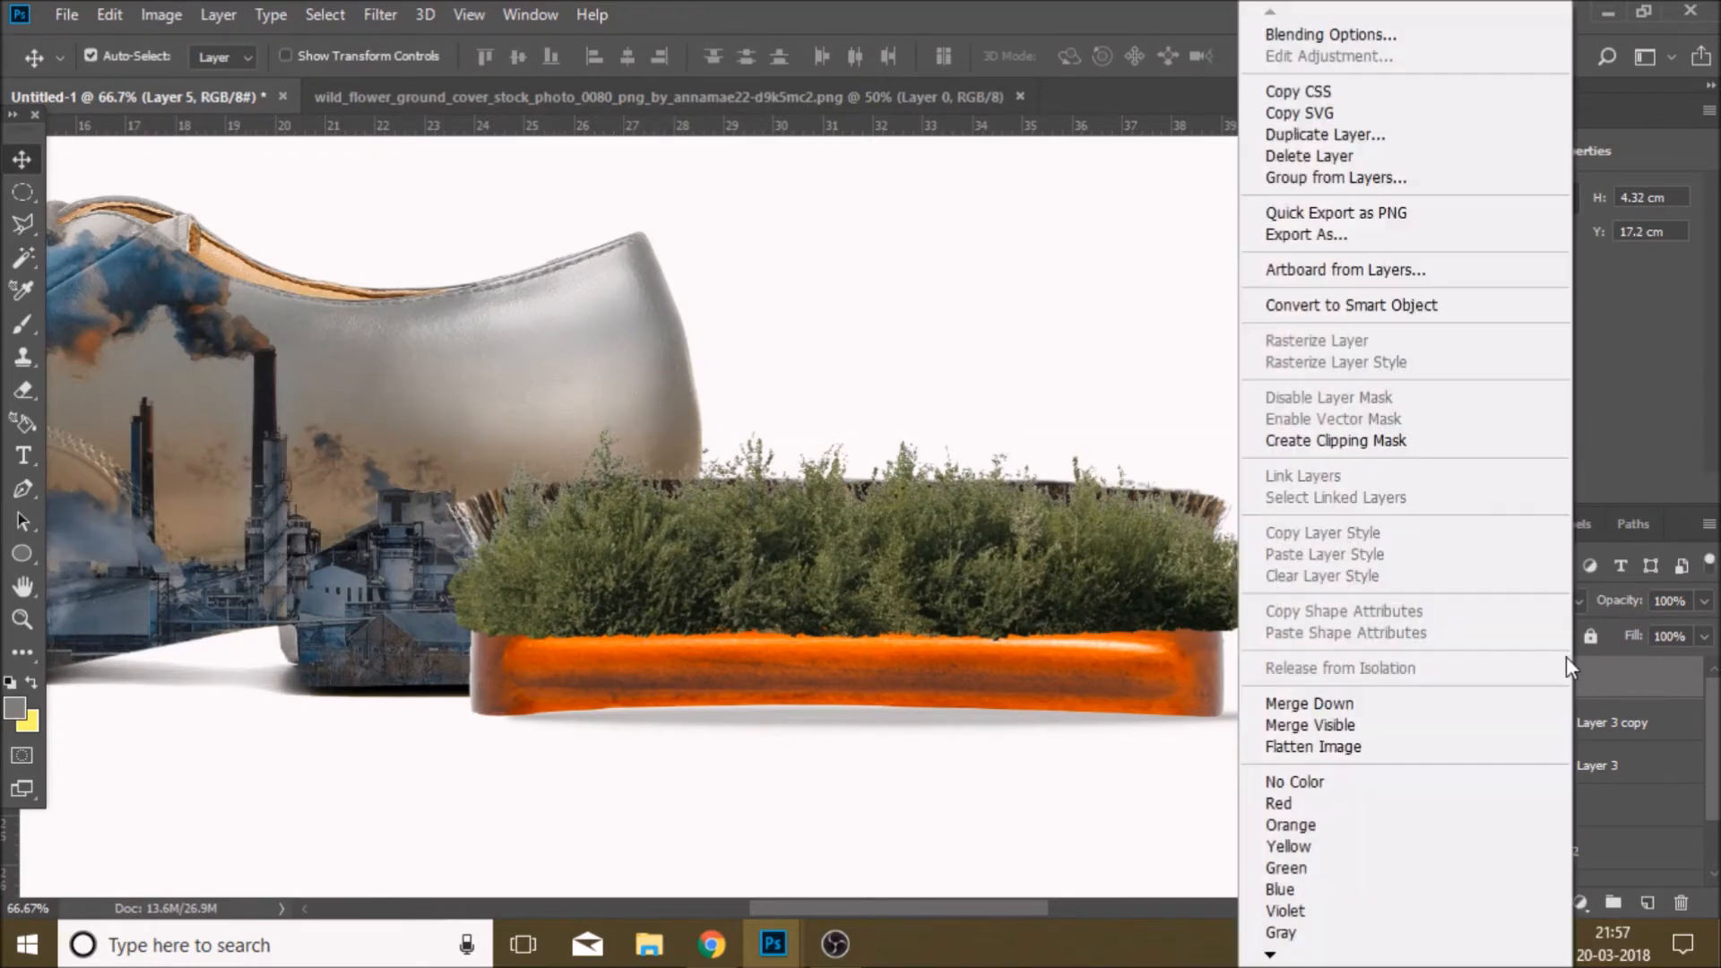
{"action": "left_click", "coordinate": [1318, 445]}
{"action": "left_click_drag", "start_coordinate": [1004, 552], "coordinate": [1012, 553]}
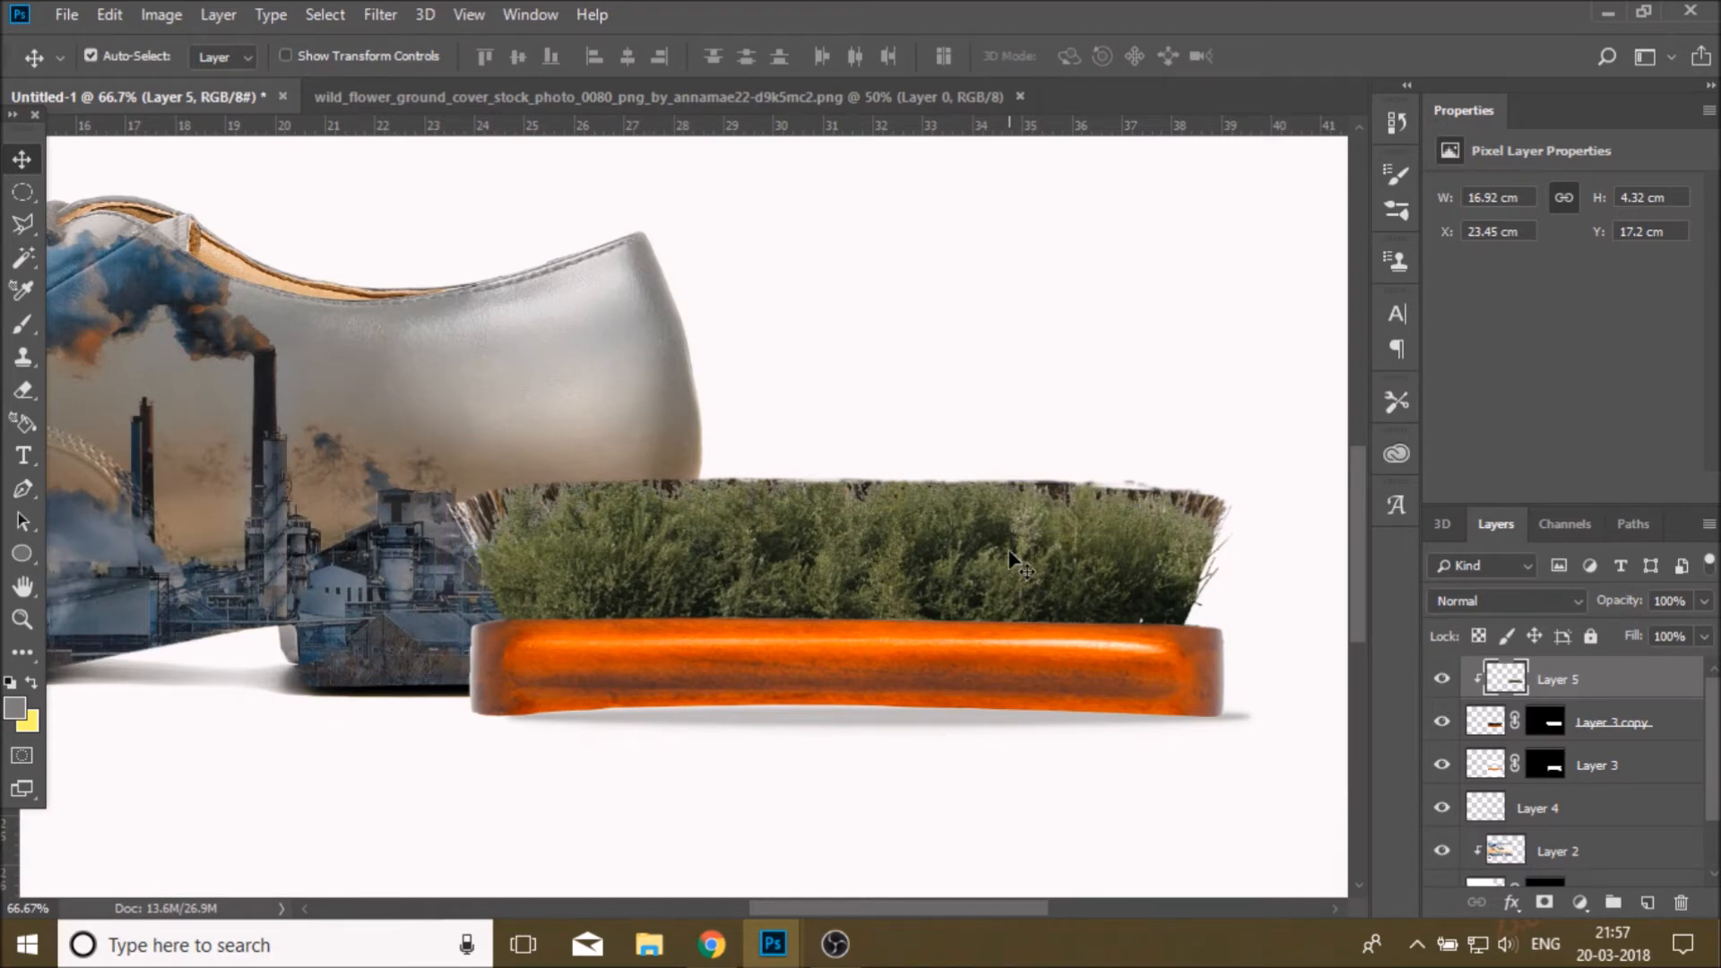
- Enlarge the clipped bushes to about 122% from their centre to fill the bristle shape
{"action": "key", "text": "ctrl+t"}
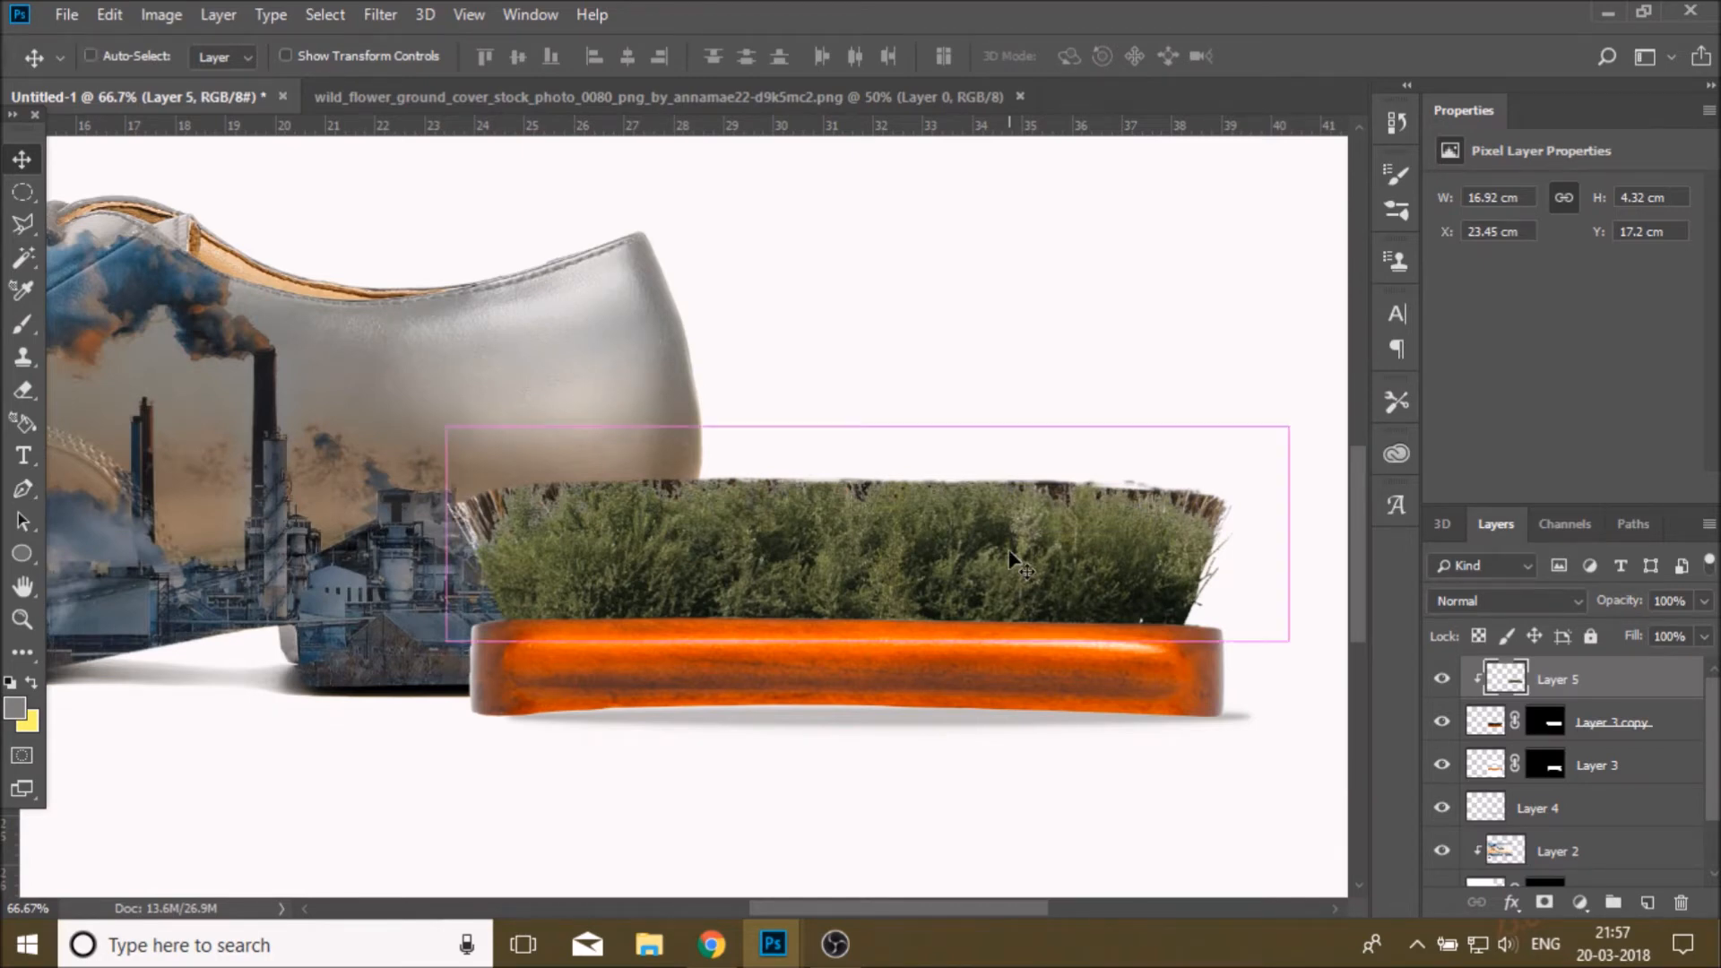
{"action": "left_click_drag", "start_coordinate": [446, 425], "coordinate": [355, 404]}
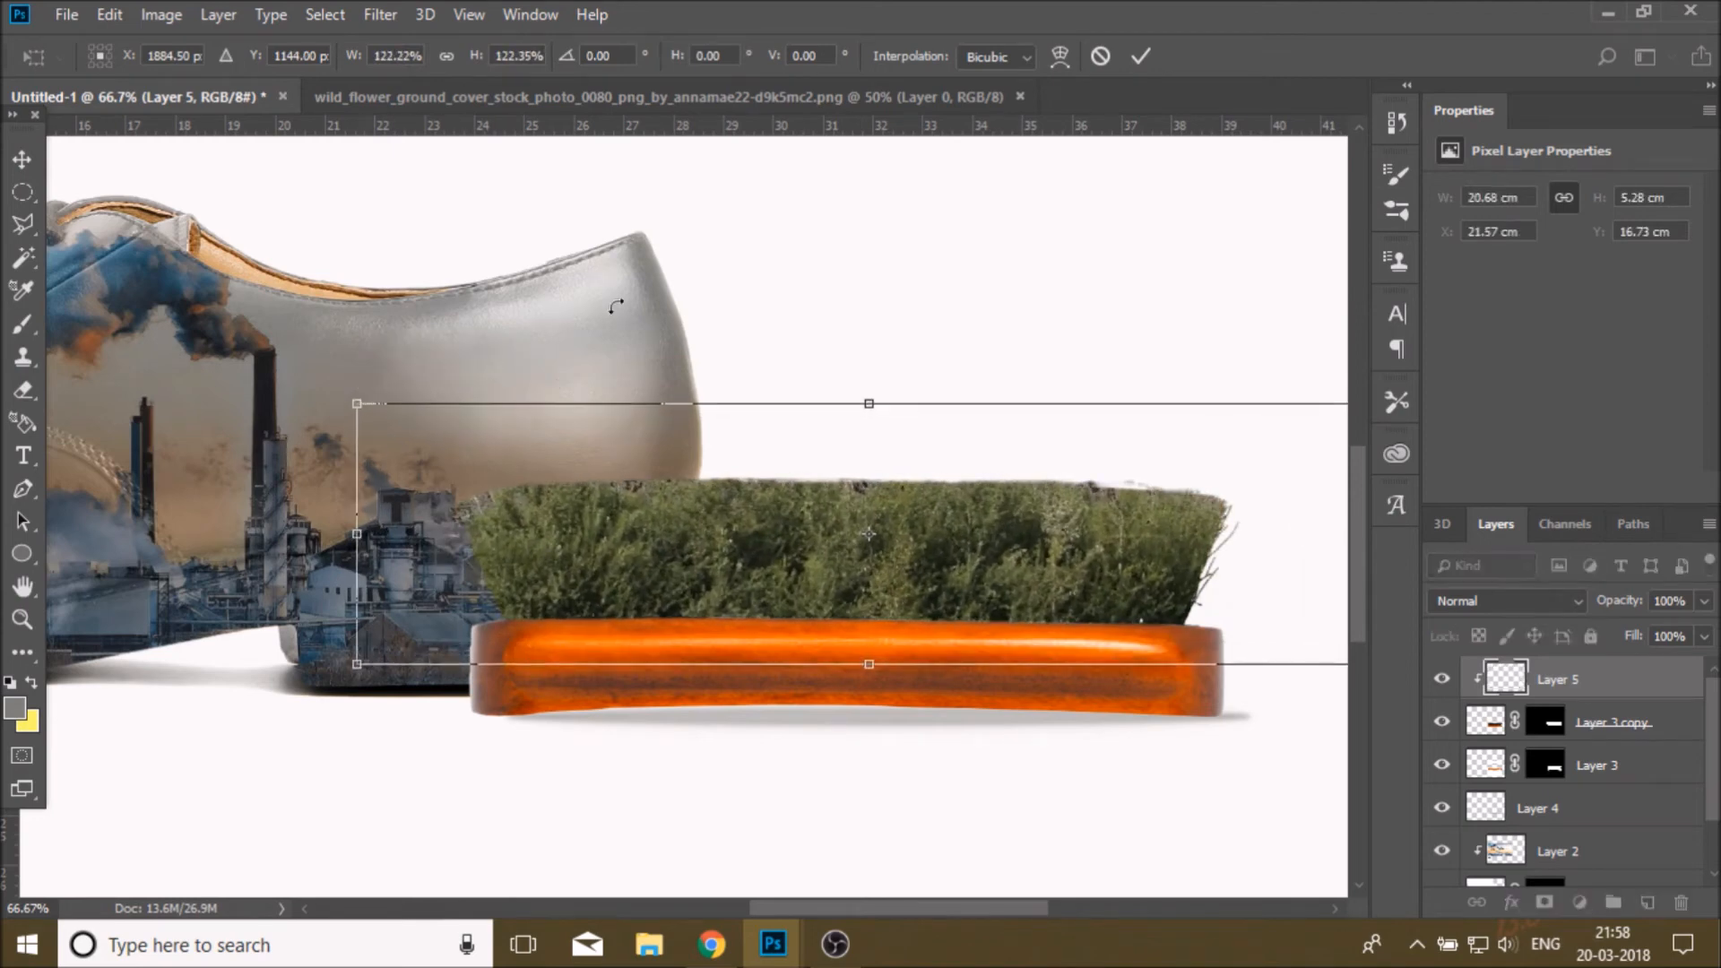
{"action": "left_click", "coordinate": [1139, 56]}
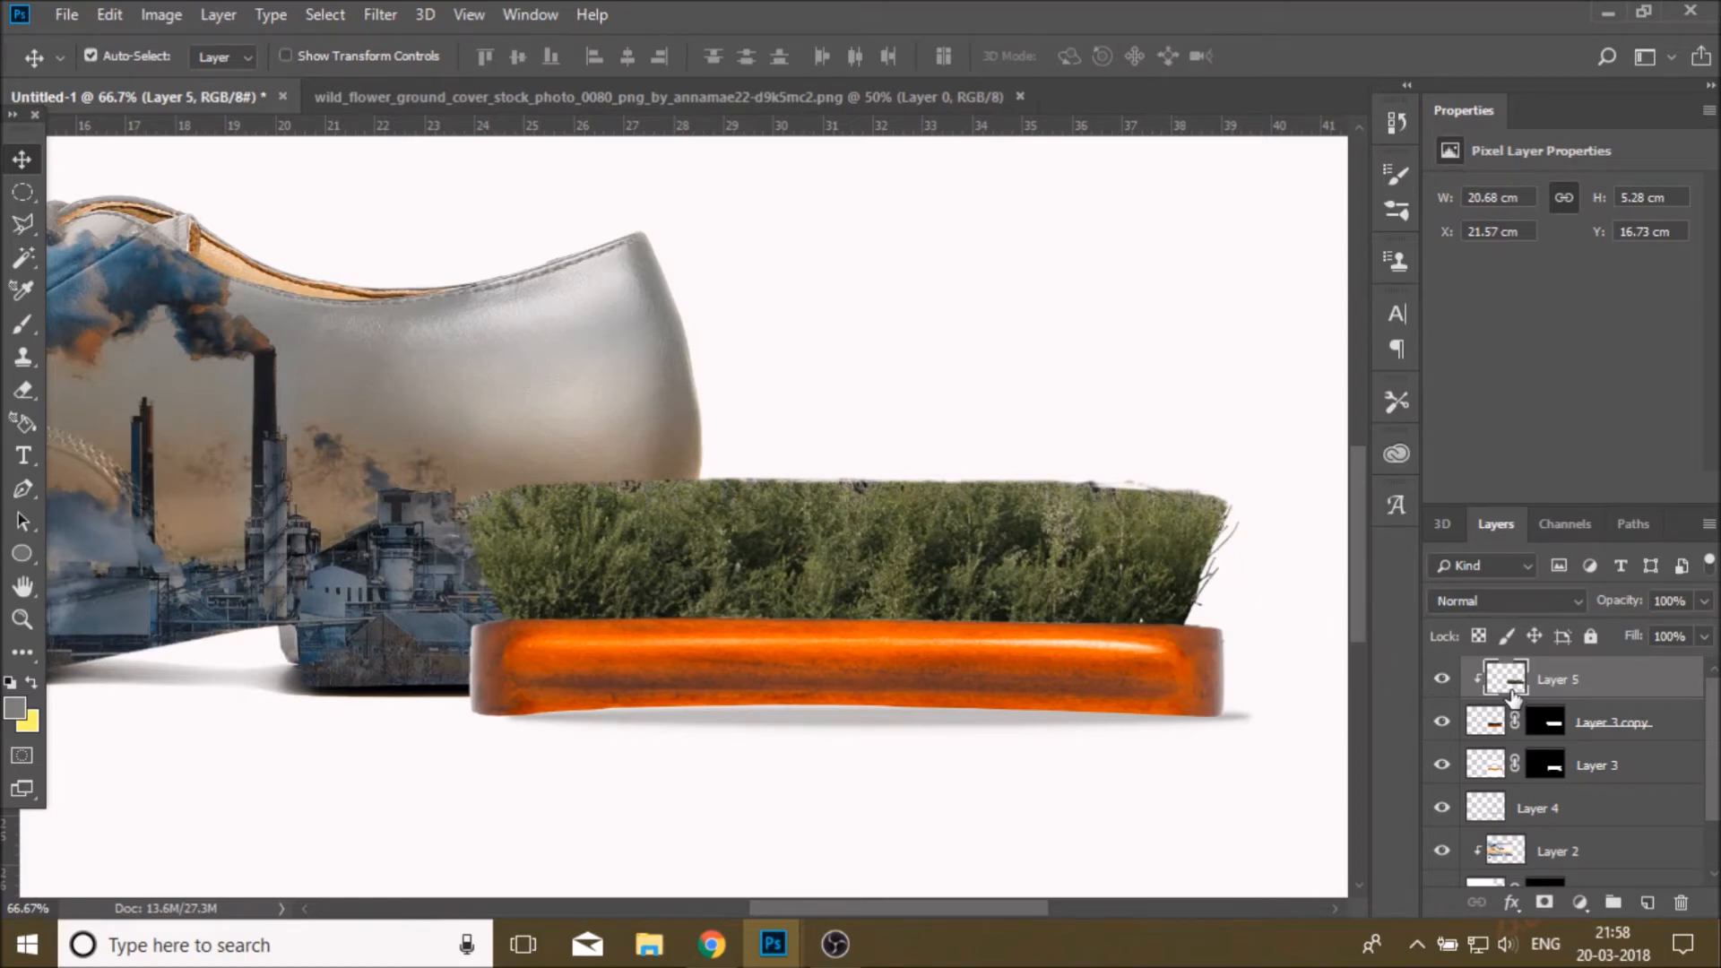
- Shrink the bush, brush and shadow layers together until the shadow is about 13 cm wide, and place them behind the shoe's heel
{"action": "left_click", "coordinate": [1502, 740]}
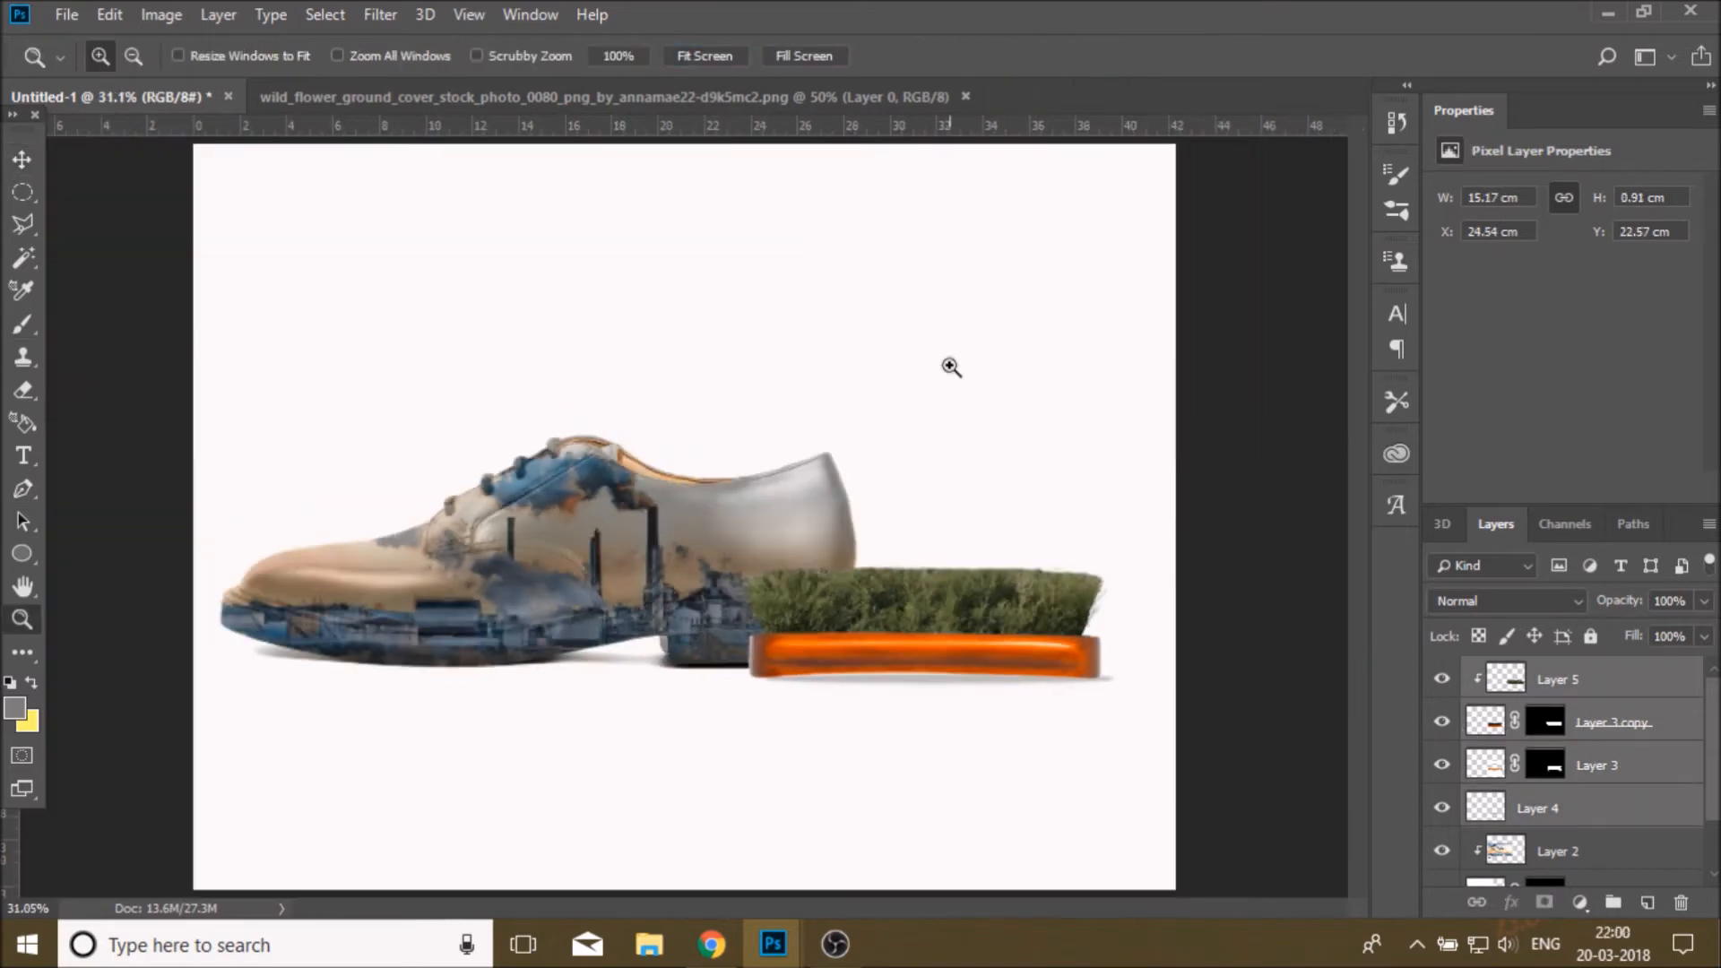
{"action": "key", "text": "ctrl+t"}
{"action": "left_click_drag", "start_coordinate": [695, 428], "coordinate": [731, 456]}
{"action": "mouse_move", "coordinate": [969, 647]}
{"action": "left_mouse_down"}
{"action": "mouse_move", "coordinate": [1051, 645]}
{"action": "mouse_move", "coordinate": [987, 636]}
{"action": "left_mouse_up"}
{"action": "left_click", "coordinate": [1141, 56]}
{"action": "key", "text": "z"}
- Scale down the shoe and factory layers, Layer 1 and Layer 2, together and reposition them toward the canvas's left side
{"action": "scroll", "coordinate": [1596, 753], "scroll_direction": "down", "scroll_amount": 2}
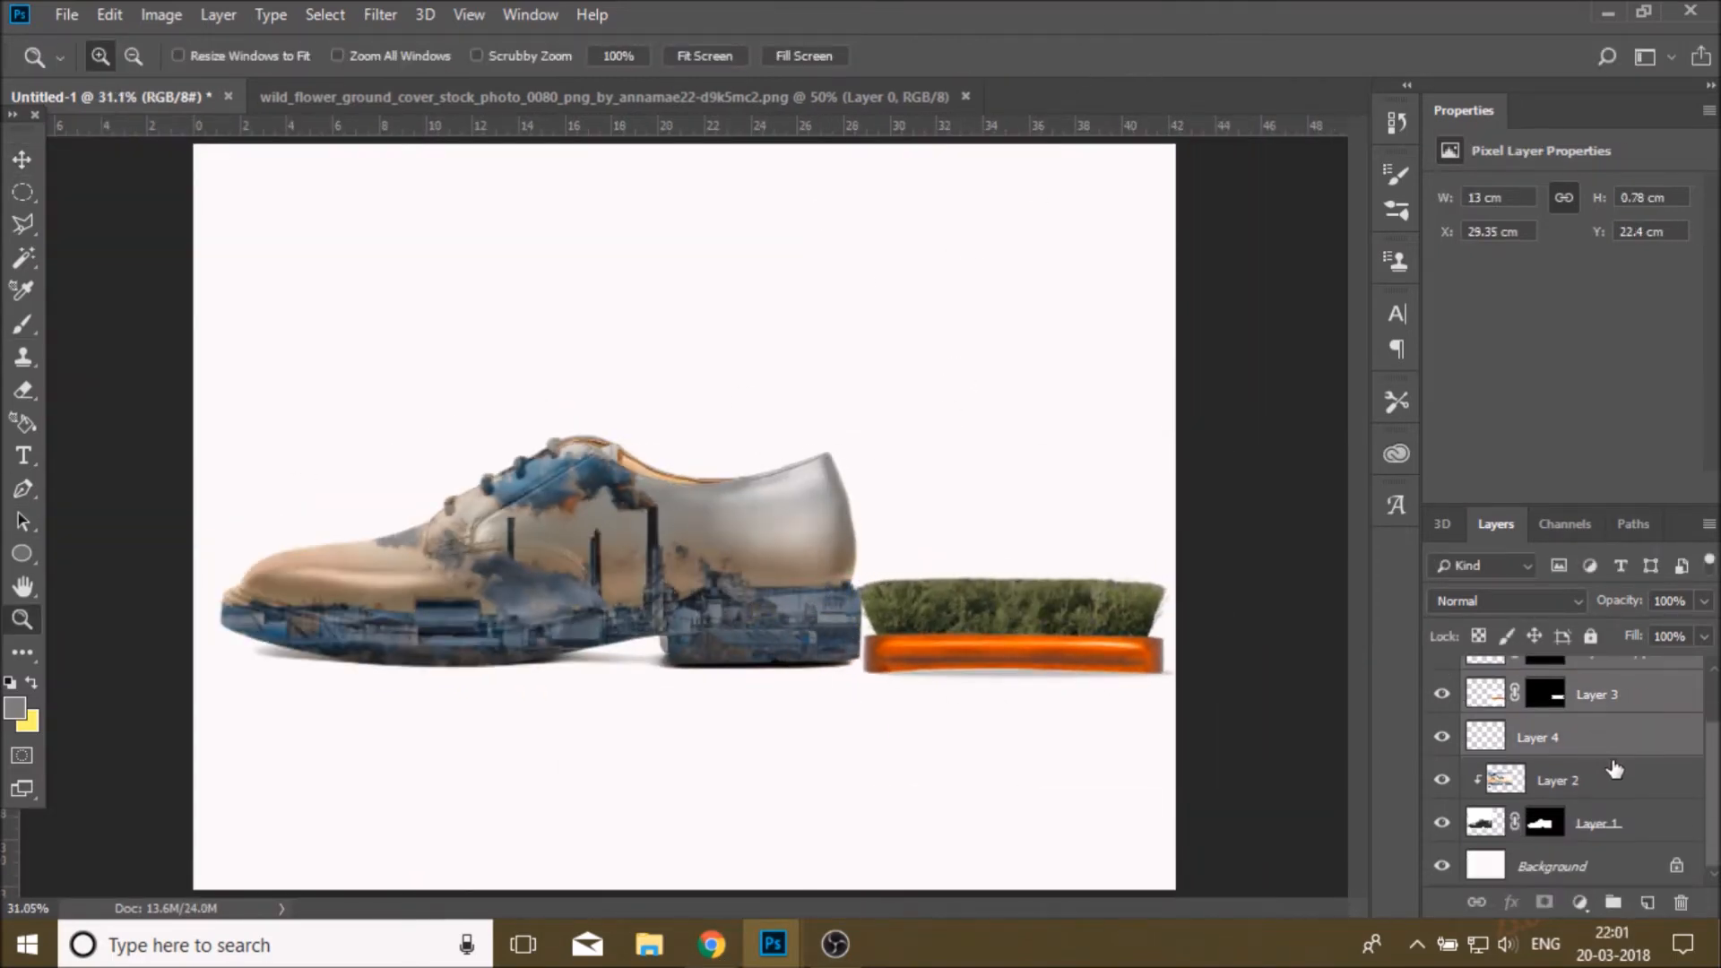
{"action": "left_click", "coordinate": [1605, 782]}
{"action": "left_click", "coordinate": [1632, 830], "text": "ctrl"}
{"action": "key", "text": "ctrl+t"}
{"action": "left_click_drag", "start_coordinate": [873, 715], "coordinate": [843, 690]}
{"action": "left_click_drag", "start_coordinate": [774, 544], "coordinate": [733, 587]}
{"action": "left_click", "coordinate": [1141, 59]}
- Move Layers 4, 3, 3 copy and 5 together slightly left and up, closer to the shoe's heel
{"action": "scroll", "coordinate": [1602, 755], "scroll_direction": "up", "scroll_amount": 2}
{"action": "left_click", "coordinate": [1575, 813]}
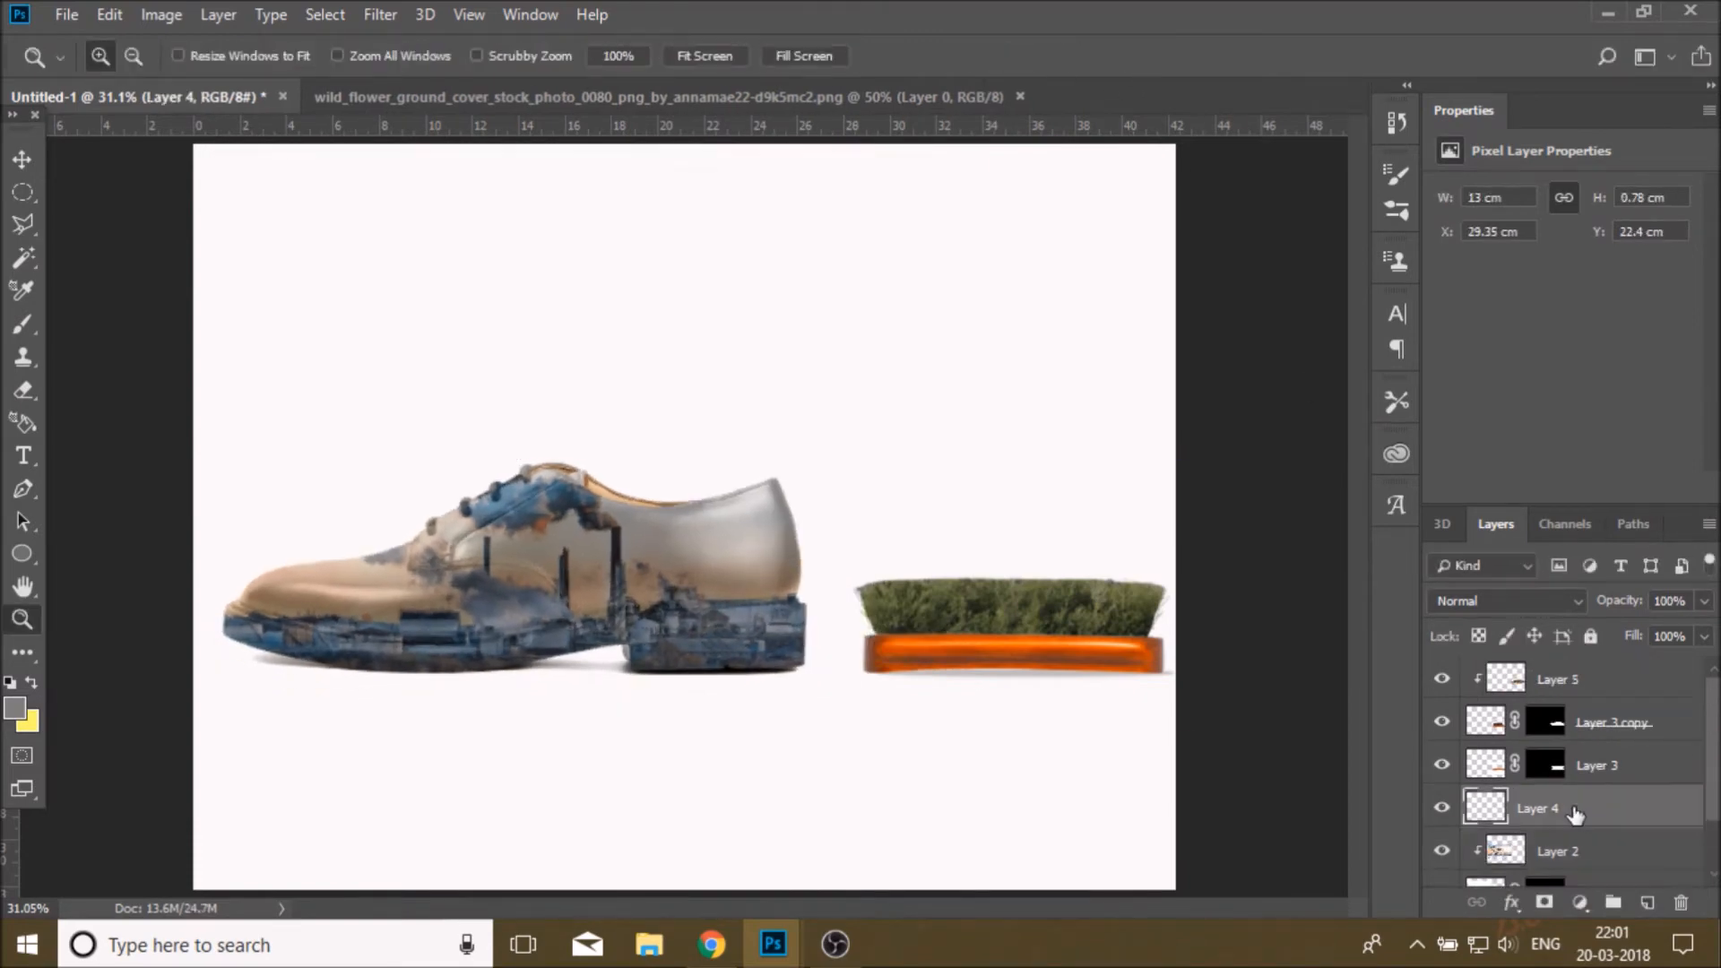
{"action": "left_click", "coordinate": [1578, 686], "text": "shift"}
{"action": "key", "text": "v"}
{"action": "left_click_drag", "start_coordinate": [991, 665], "coordinate": [961, 655]}
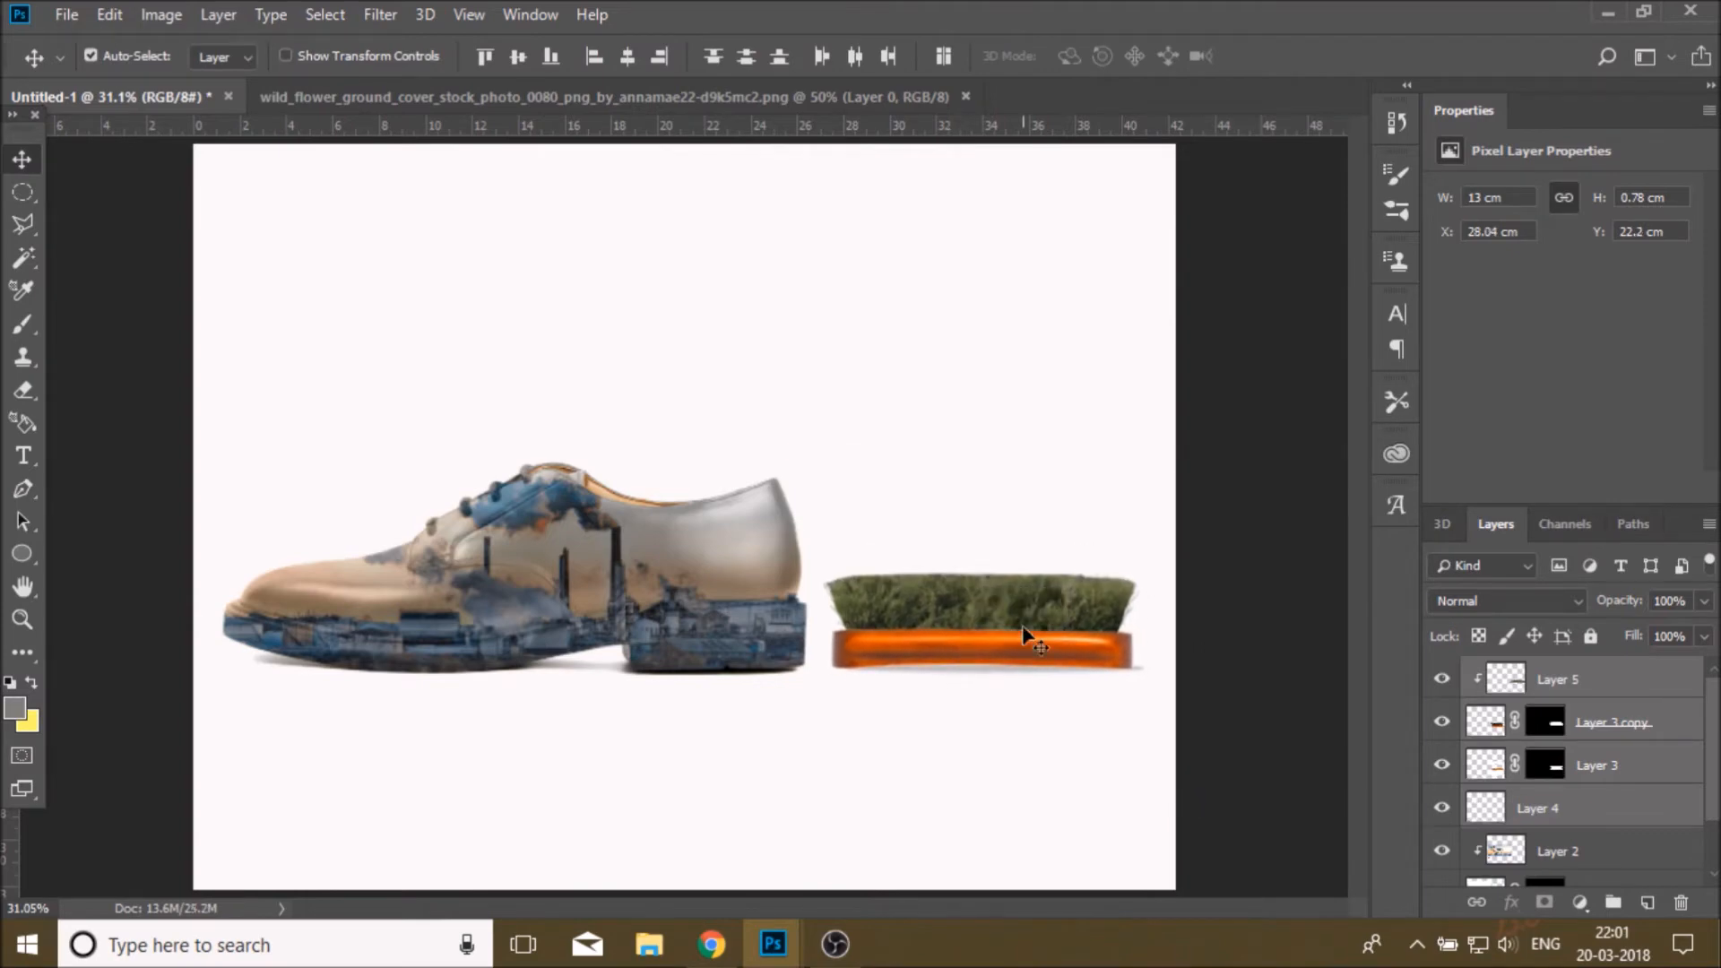
- Target the image of Layer 3 copy, not its mask, and activate the Smudge tool for the bush bristles' edge
{"action": "left_click", "coordinate": [21, 618]}
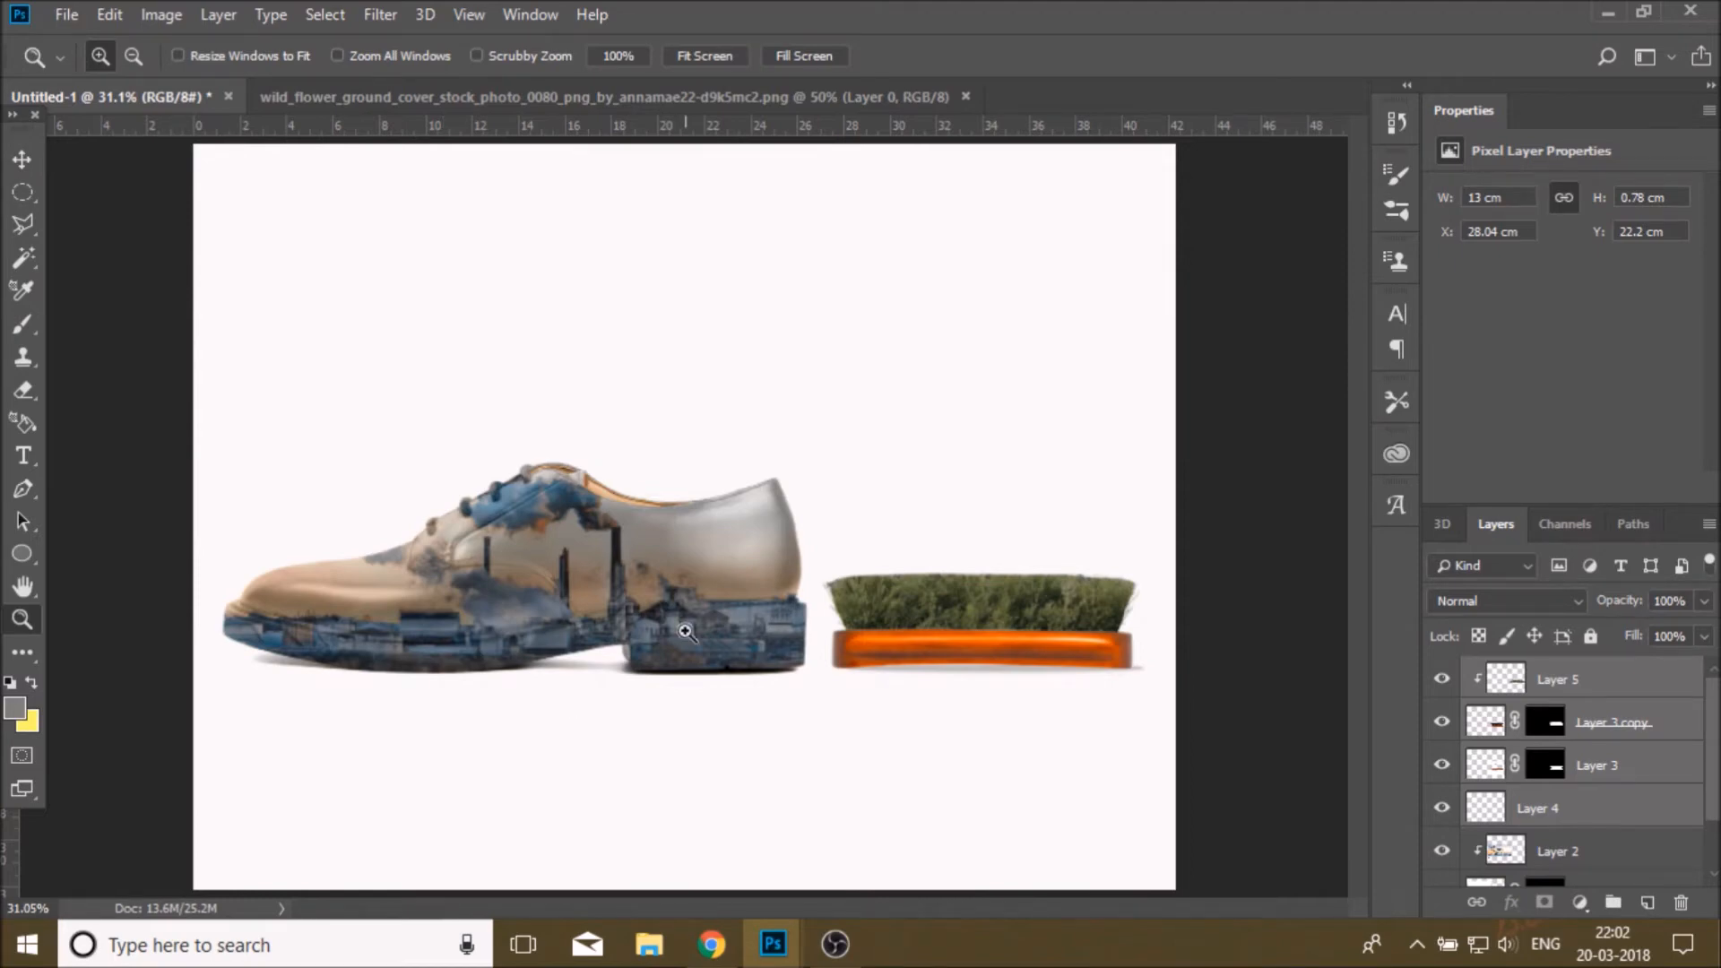
{"action": "left_click", "coordinate": [906, 603]}
{"action": "left_click", "coordinate": [961, 595]}
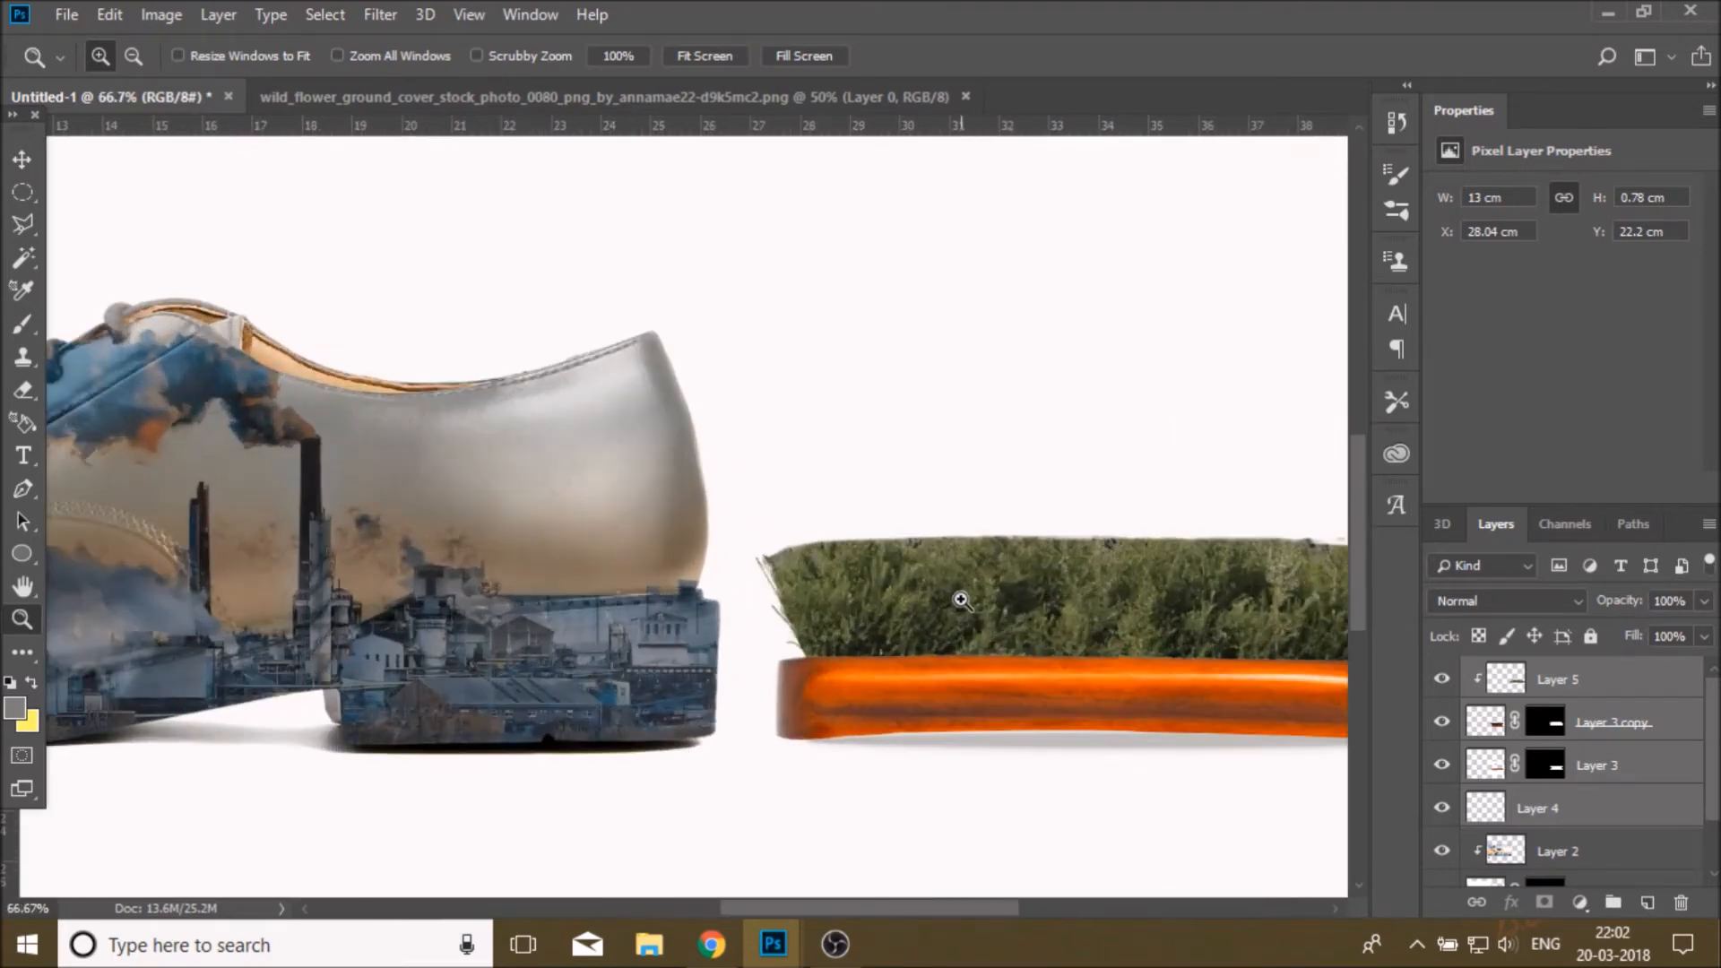
{"action": "left_click", "coordinate": [966, 599]}
{"action": "left_click", "coordinate": [966, 599]}
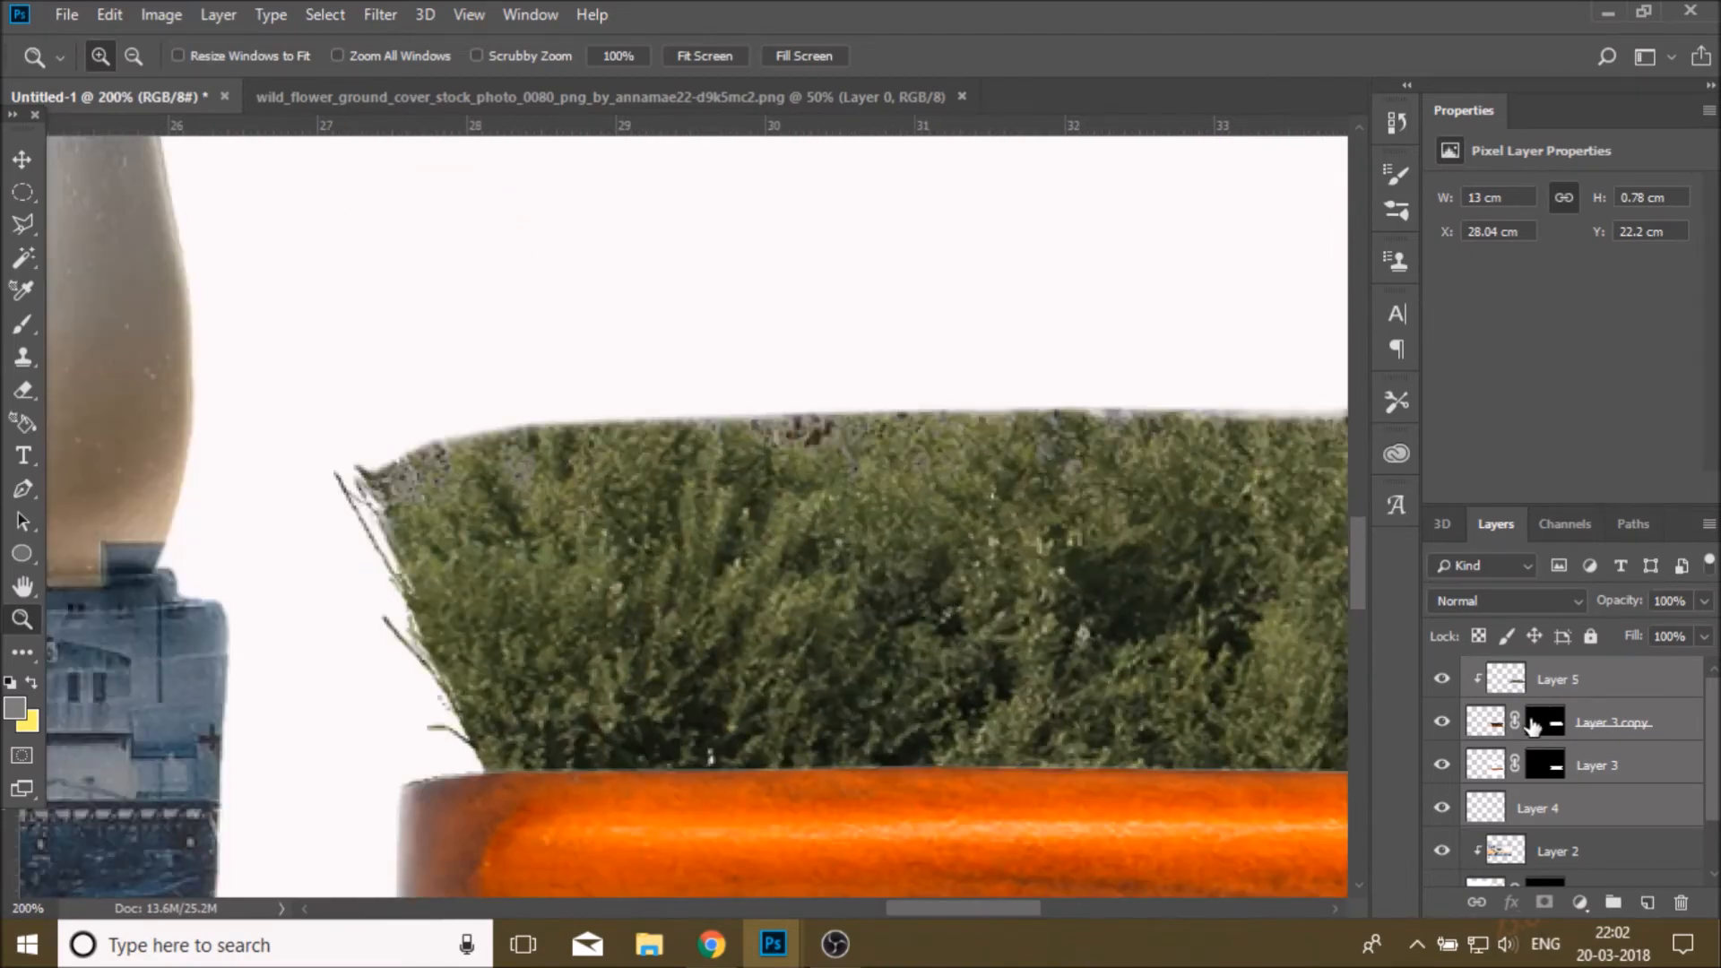
{"action": "left_click", "coordinate": [1484, 731]}
{"action": "left_click", "coordinate": [23, 653]}
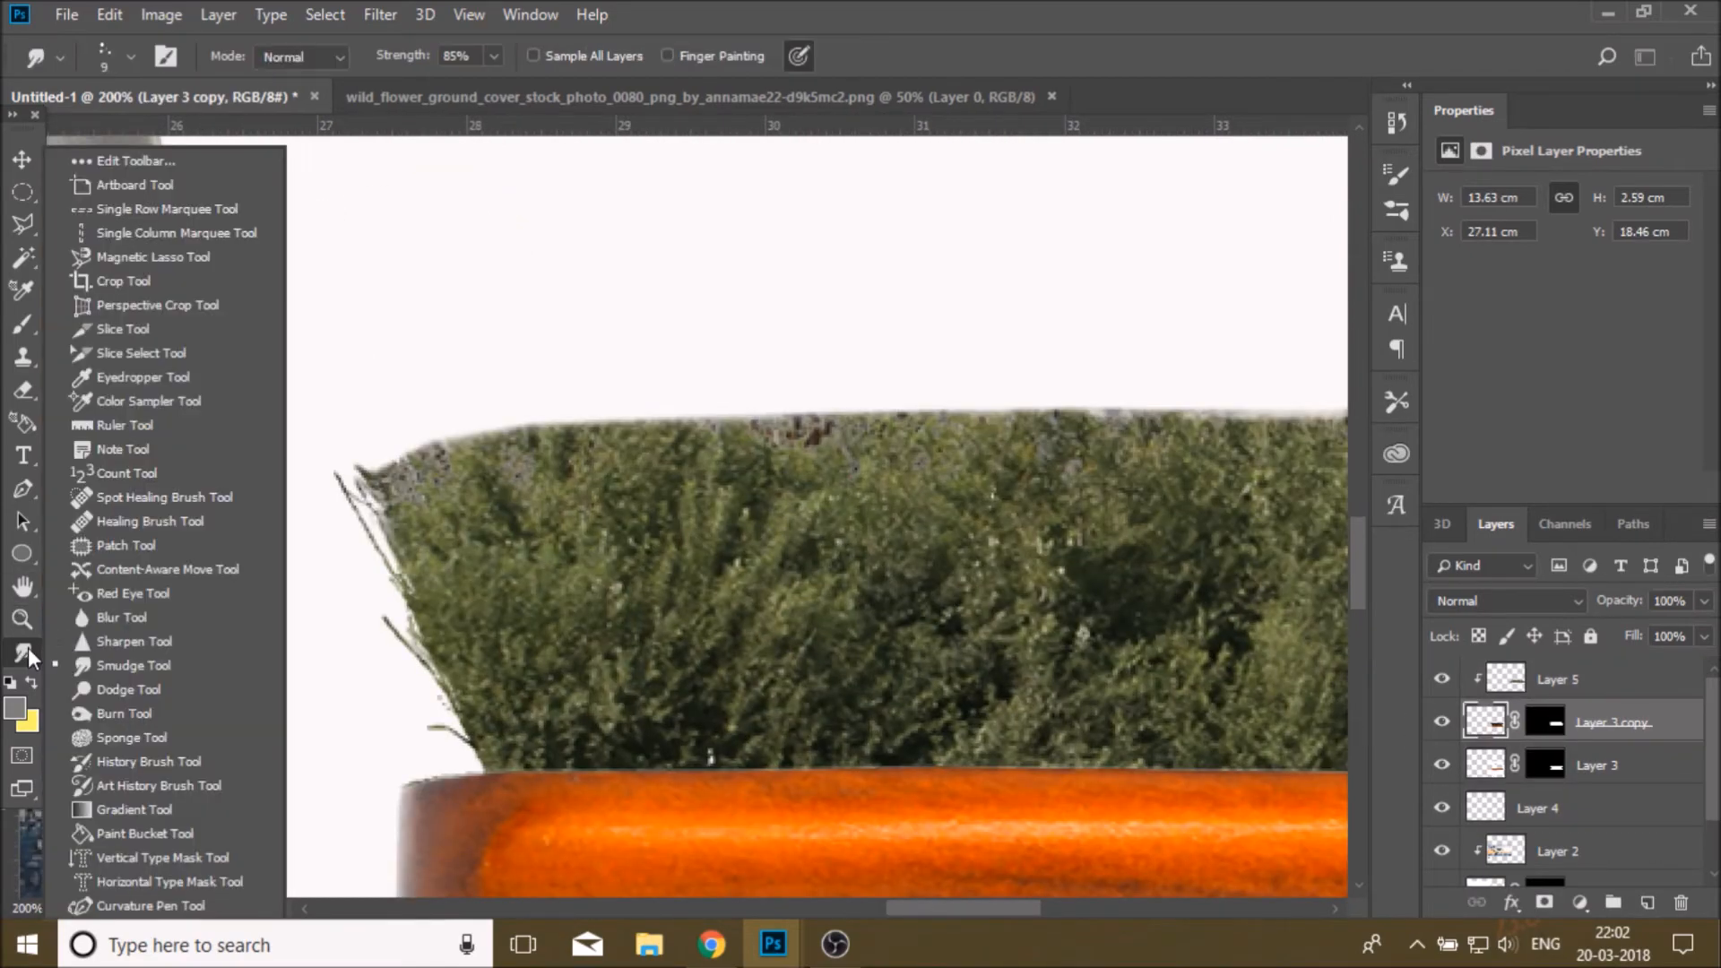
{"action": "left_click", "coordinate": [90, 661]}
- Try smudging the bush bristles' upper edge near the shoe's heel at 85% strength, and undo the trial strokes
{"action": "left_click_drag", "start_coordinate": [482, 452], "coordinate": [489, 475]}
{"action": "left_click", "coordinate": [140, 38]}
{"action": "left_click_drag", "start_coordinate": [417, 435], "coordinate": [472, 501]}
{"action": "left_click_drag", "start_coordinate": [444, 436], "coordinate": [475, 504]}
{"action": "left_click", "coordinate": [120, 17]}
{"action": "left_click", "coordinate": [170, 81]}
{"action": "left_click", "coordinate": [120, 18]}
{"action": "left_click", "coordinate": [151, 63]}
{"action": "left_click", "coordinate": [117, 19]}
{"action": "left_click", "coordinate": [170, 84]}
{"action": "left_click", "coordinate": [115, 16]}
{"action": "left_click", "coordinate": [161, 60]}
{"action": "left_click", "coordinate": [112, 15]}
{"action": "left_click", "coordinate": [164, 86]}
- Set the smudge strength to 64% and smudge the bushes' upper edge nearest the heel into short vertical bristles
{"action": "left_click", "coordinate": [493, 55]}
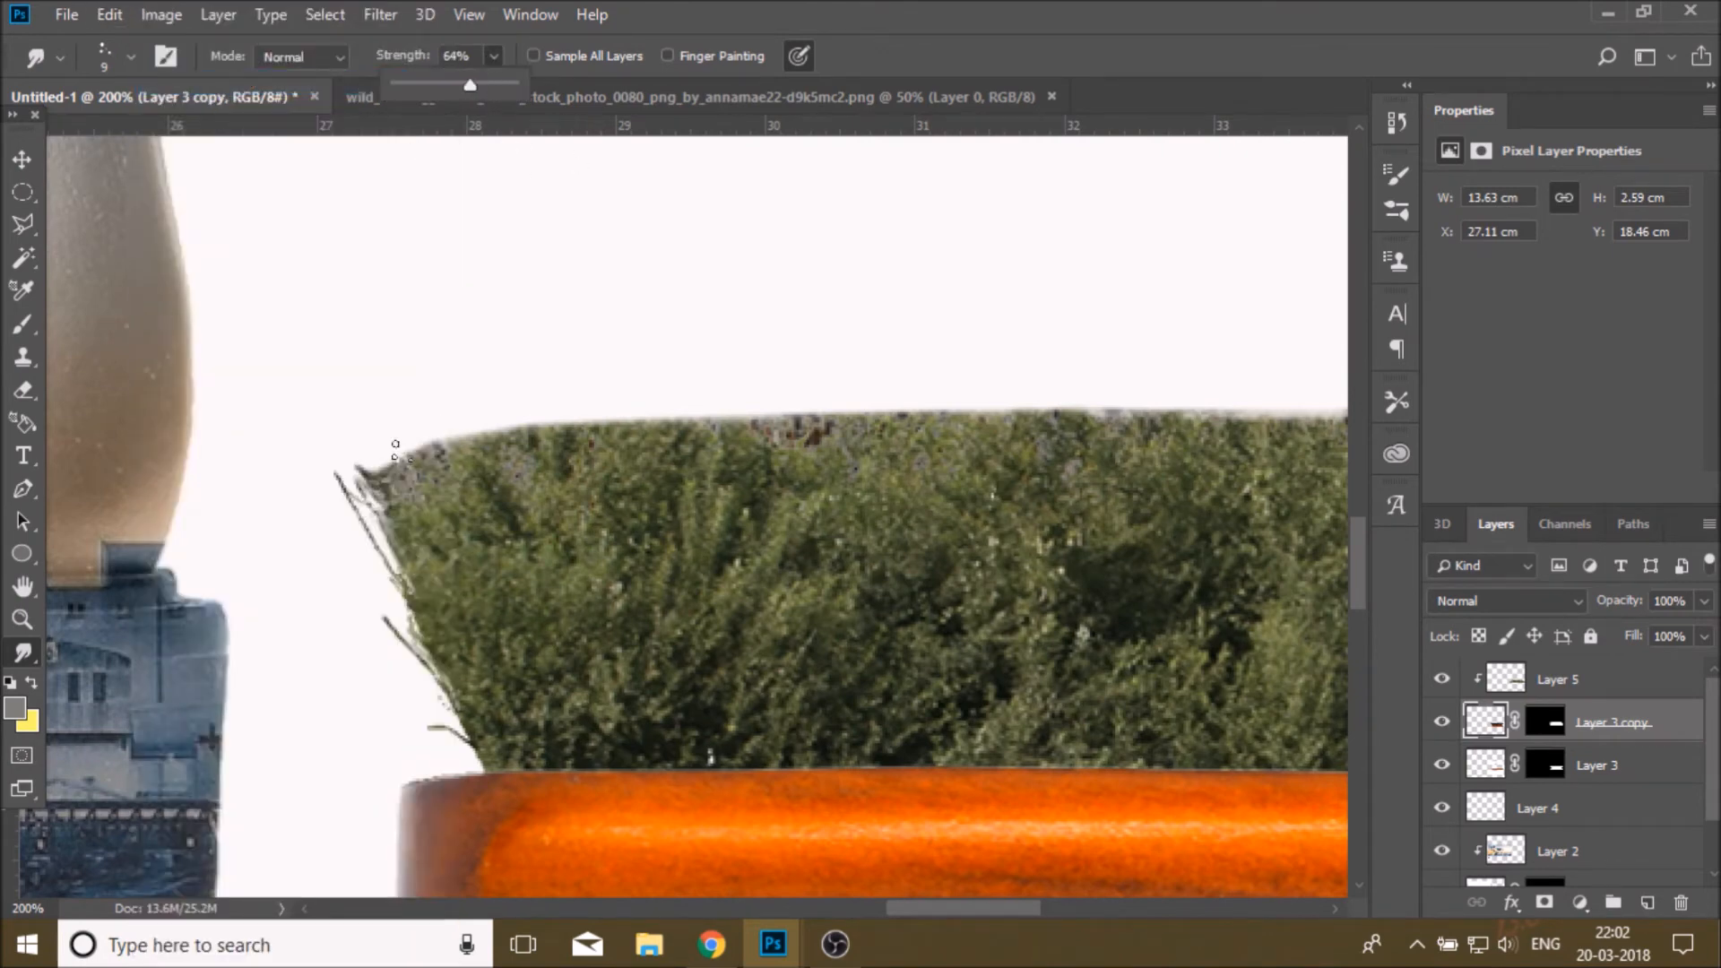
{"action": "left_click", "coordinate": [418, 460]}
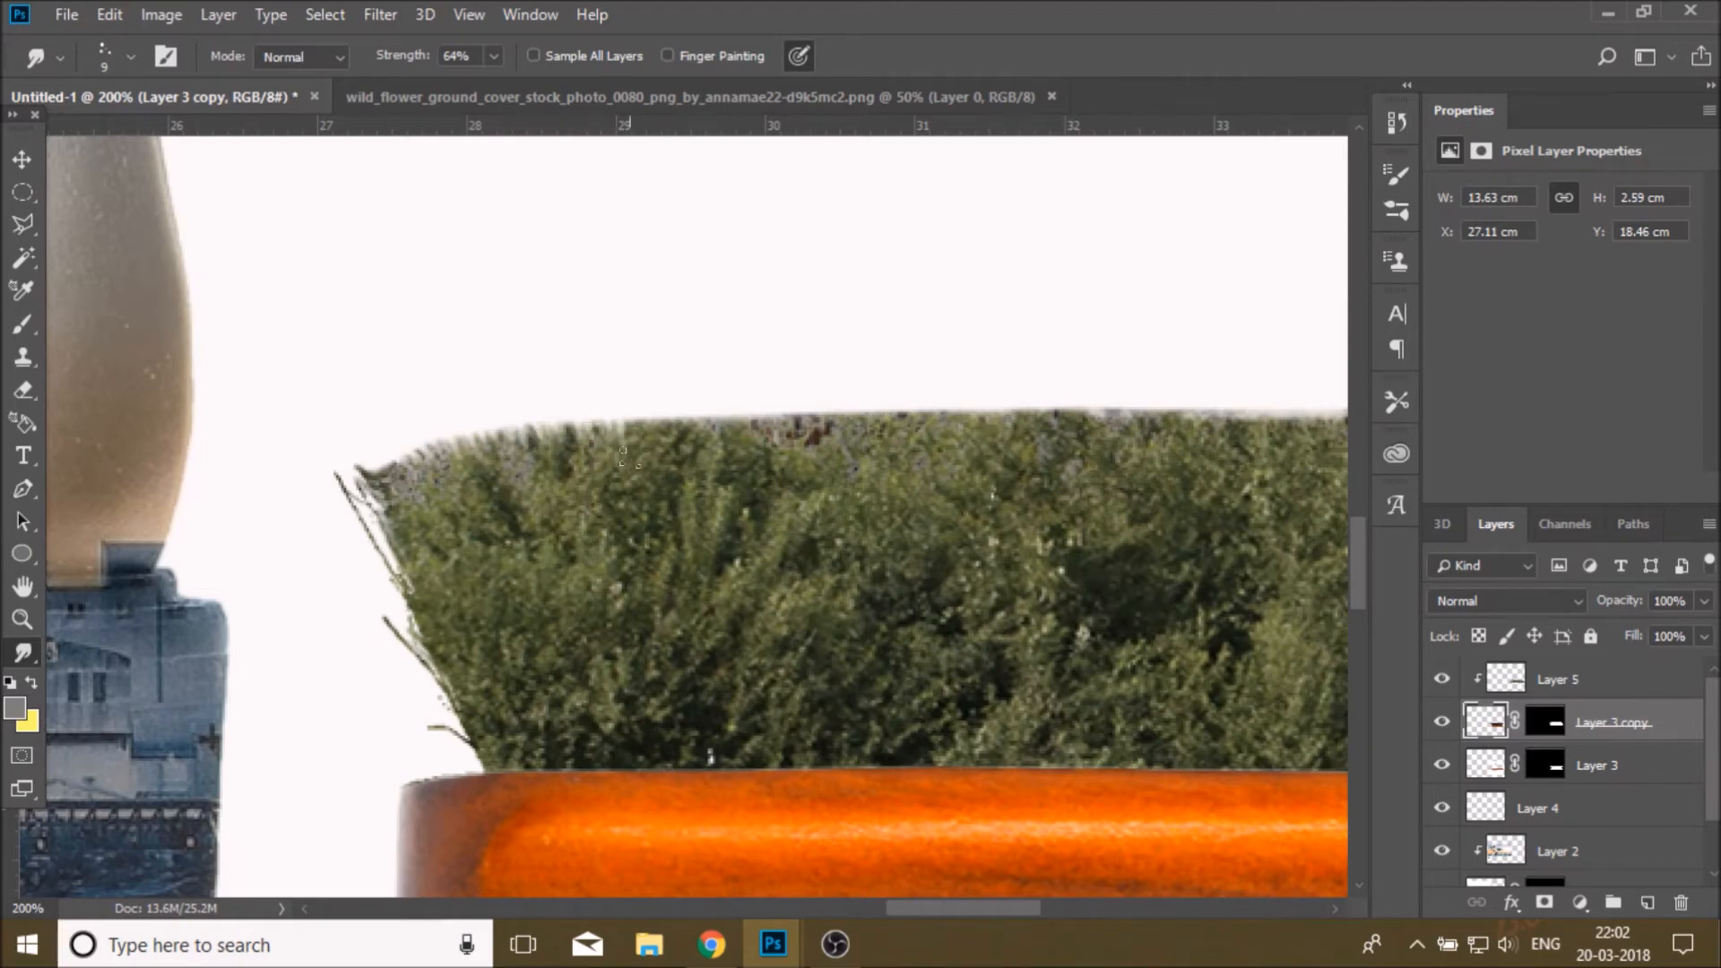
{"action": "mouse_move", "coordinate": [642, 441]}
{"action": "left_mouse_down"}
{"action": "mouse_move", "coordinate": [640, 483]}
{"action": "mouse_move", "coordinate": [646, 414]}
{"action": "mouse_move", "coordinate": [667, 459]}
{"action": "mouse_move", "coordinate": [659, 416]}
{"action": "mouse_move", "coordinate": [672, 452]}
{"action": "left_mouse_up"}
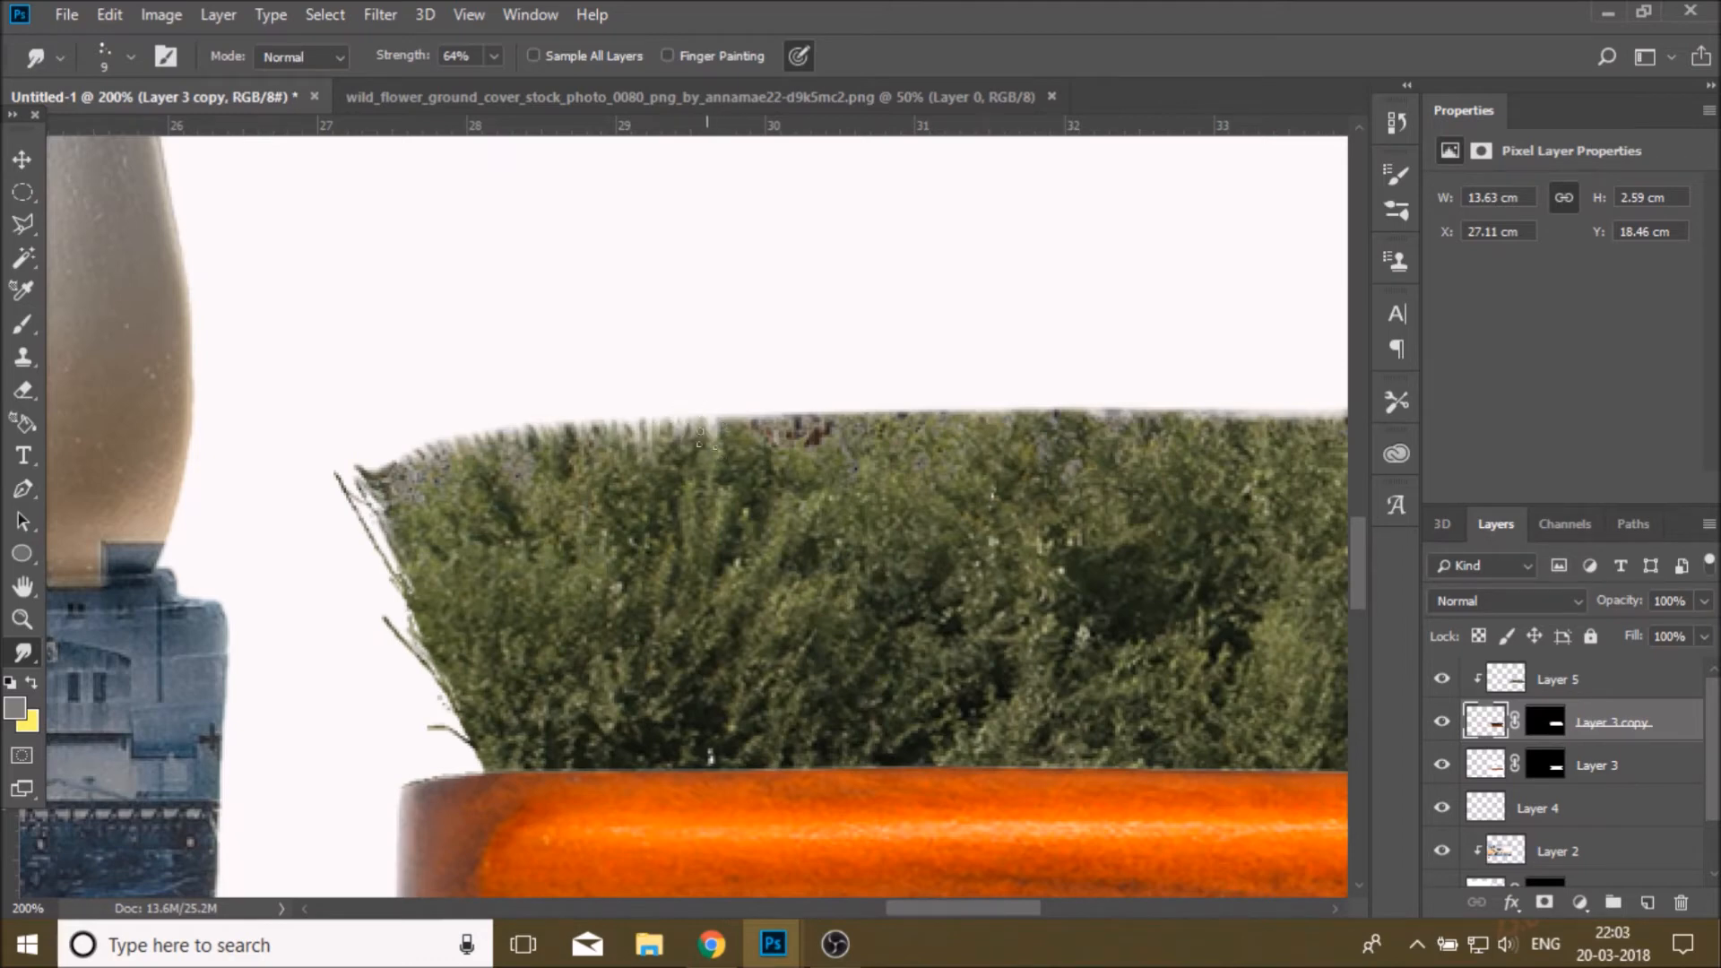
{"action": "left_click_drag", "start_coordinate": [728, 411], "coordinate": [732, 448]}
{"action": "left_click_drag", "start_coordinate": [816, 414], "coordinate": [818, 448]}
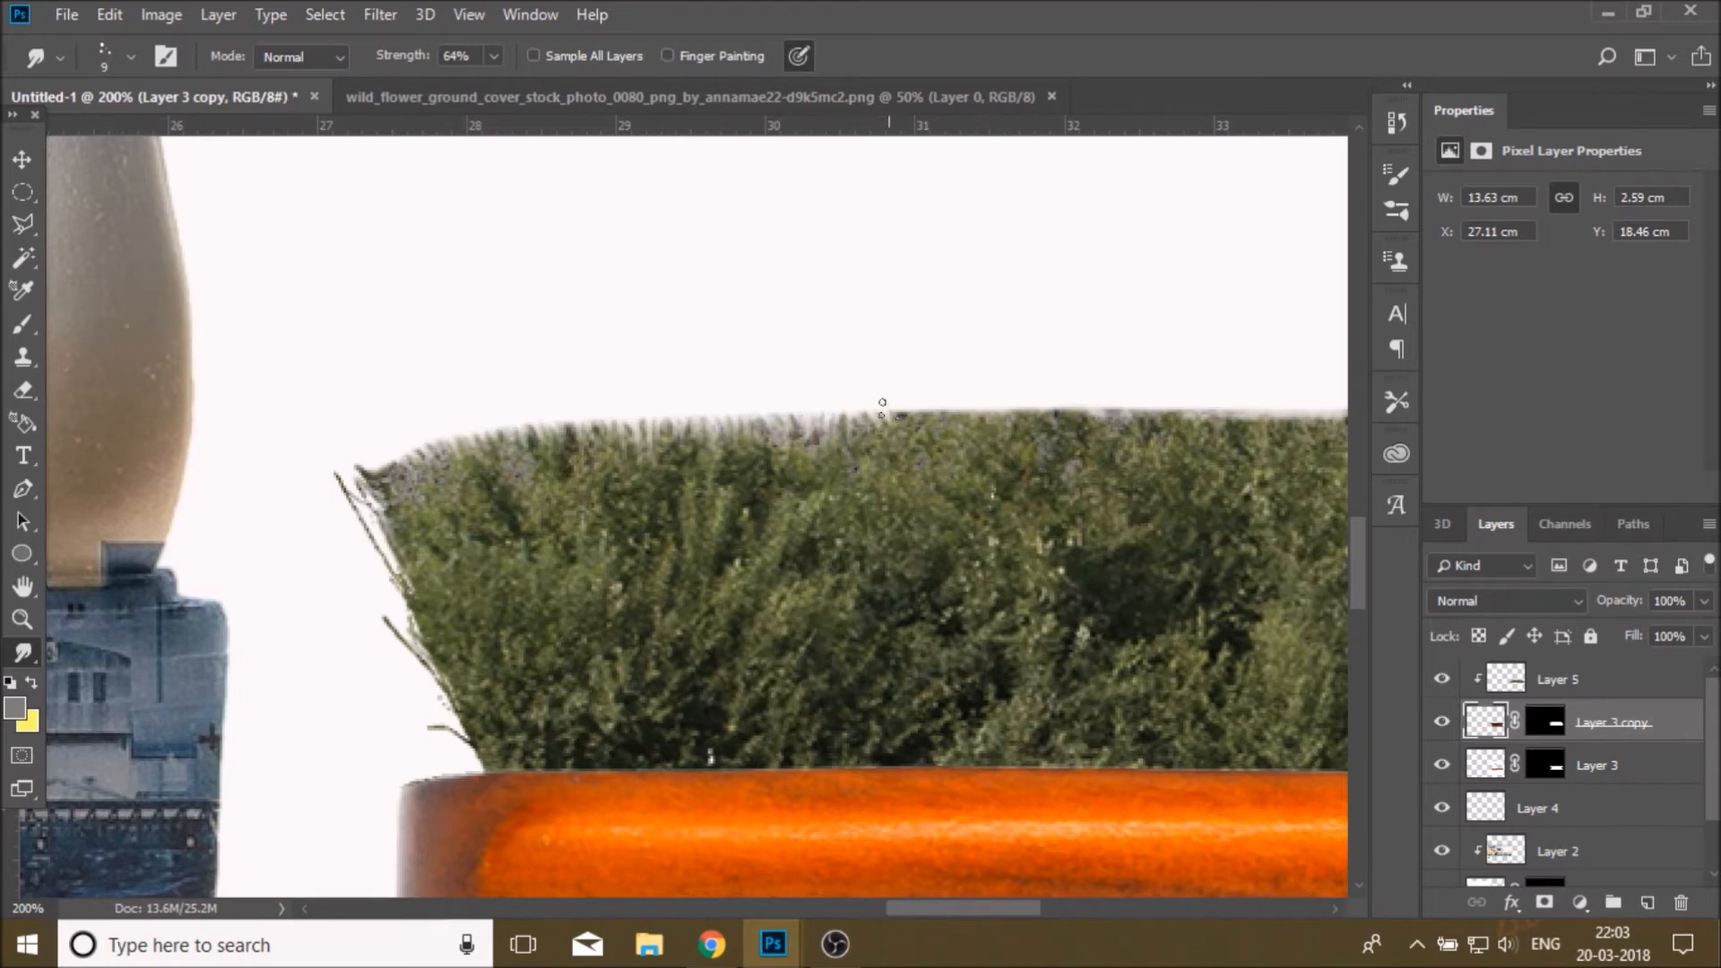
{"action": "left_click_drag", "start_coordinate": [914, 407], "coordinate": [901, 437]}
- Continue smudging short bristle tips along the middle stretch of the bushes' upper edge
{"action": "left_click_drag", "start_coordinate": [1010, 909], "coordinate": [1074, 907]}
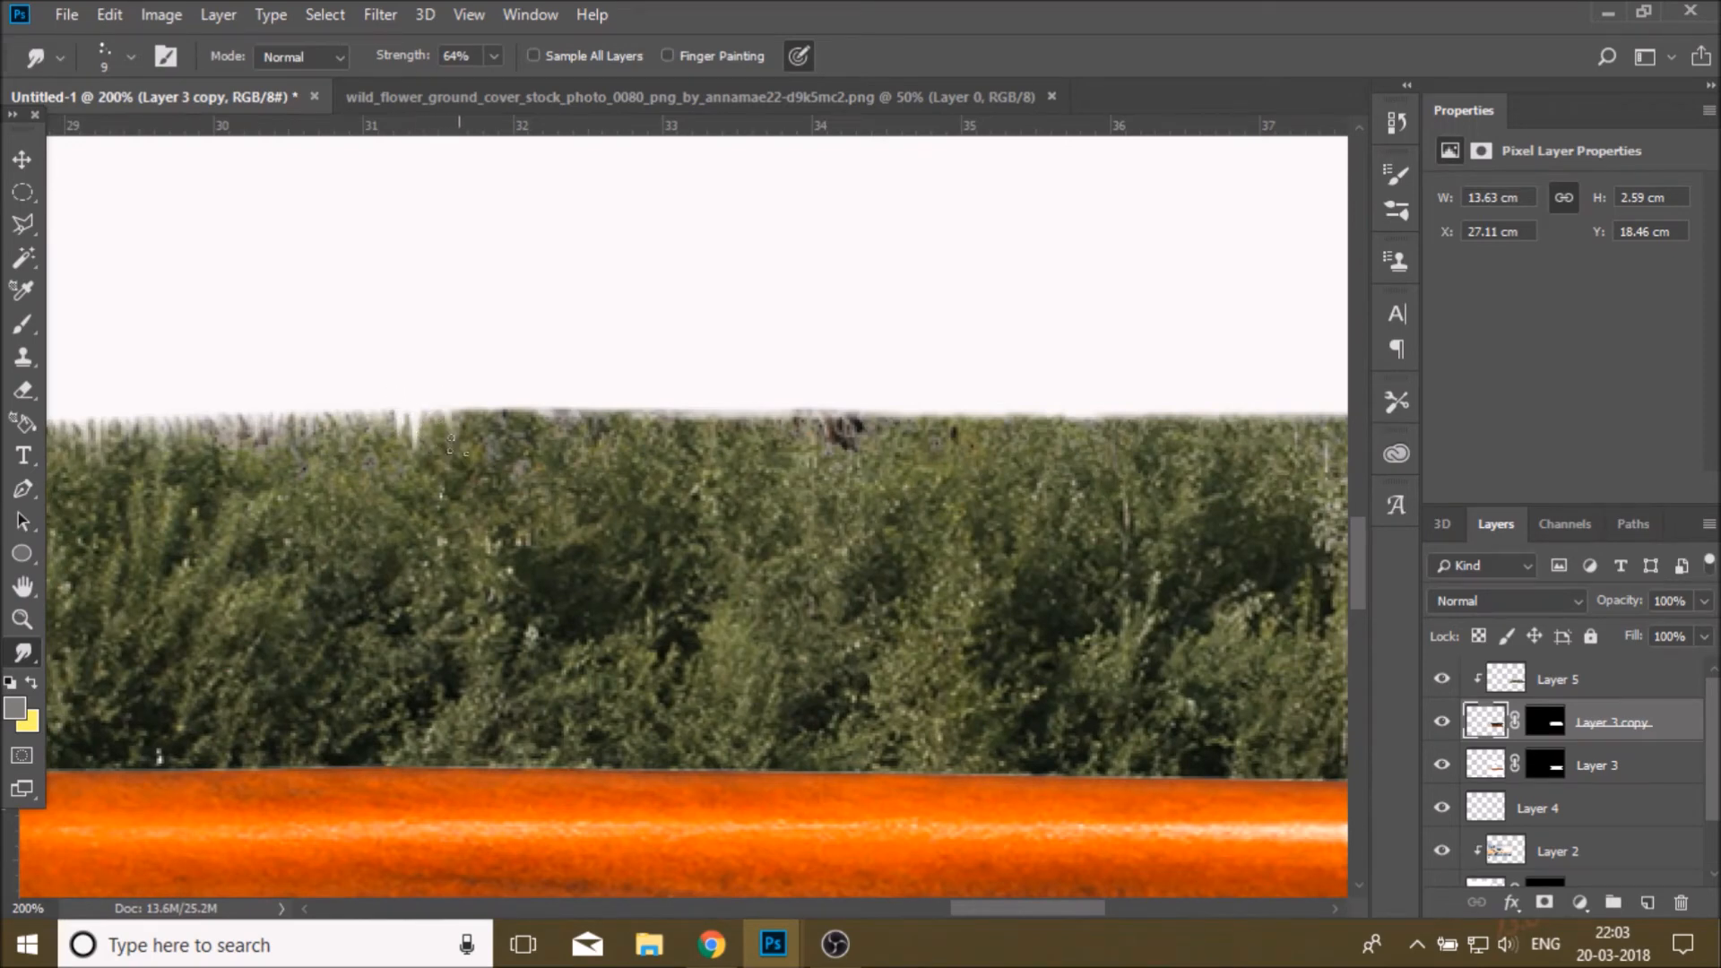
{"action": "mouse_move", "coordinate": [444, 404]}
{"action": "left_mouse_down"}
{"action": "mouse_move", "coordinate": [472, 434]}
{"action": "mouse_move", "coordinate": [468, 461]}
{"action": "mouse_move", "coordinate": [493, 409]}
{"action": "mouse_move", "coordinate": [546, 389]}
{"action": "mouse_move", "coordinate": [572, 465]}
{"action": "mouse_move", "coordinate": [583, 444]}
{"action": "mouse_move", "coordinate": [607, 472]}
{"action": "mouse_move", "coordinate": [612, 449]}
{"action": "mouse_move", "coordinate": [632, 460]}
{"action": "mouse_move", "coordinate": [616, 426]}
{"action": "mouse_move", "coordinate": [647, 452]}
{"action": "mouse_move", "coordinate": [654, 405]}
{"action": "mouse_move", "coordinate": [690, 476]}
{"action": "left_mouse_up"}
{"action": "mouse_move", "coordinate": [668, 399]}
{"action": "left_mouse_down"}
{"action": "mouse_move", "coordinate": [735, 401]}
{"action": "mouse_move", "coordinate": [758, 462]}
{"action": "mouse_move", "coordinate": [772, 414]}
{"action": "left_mouse_up"}
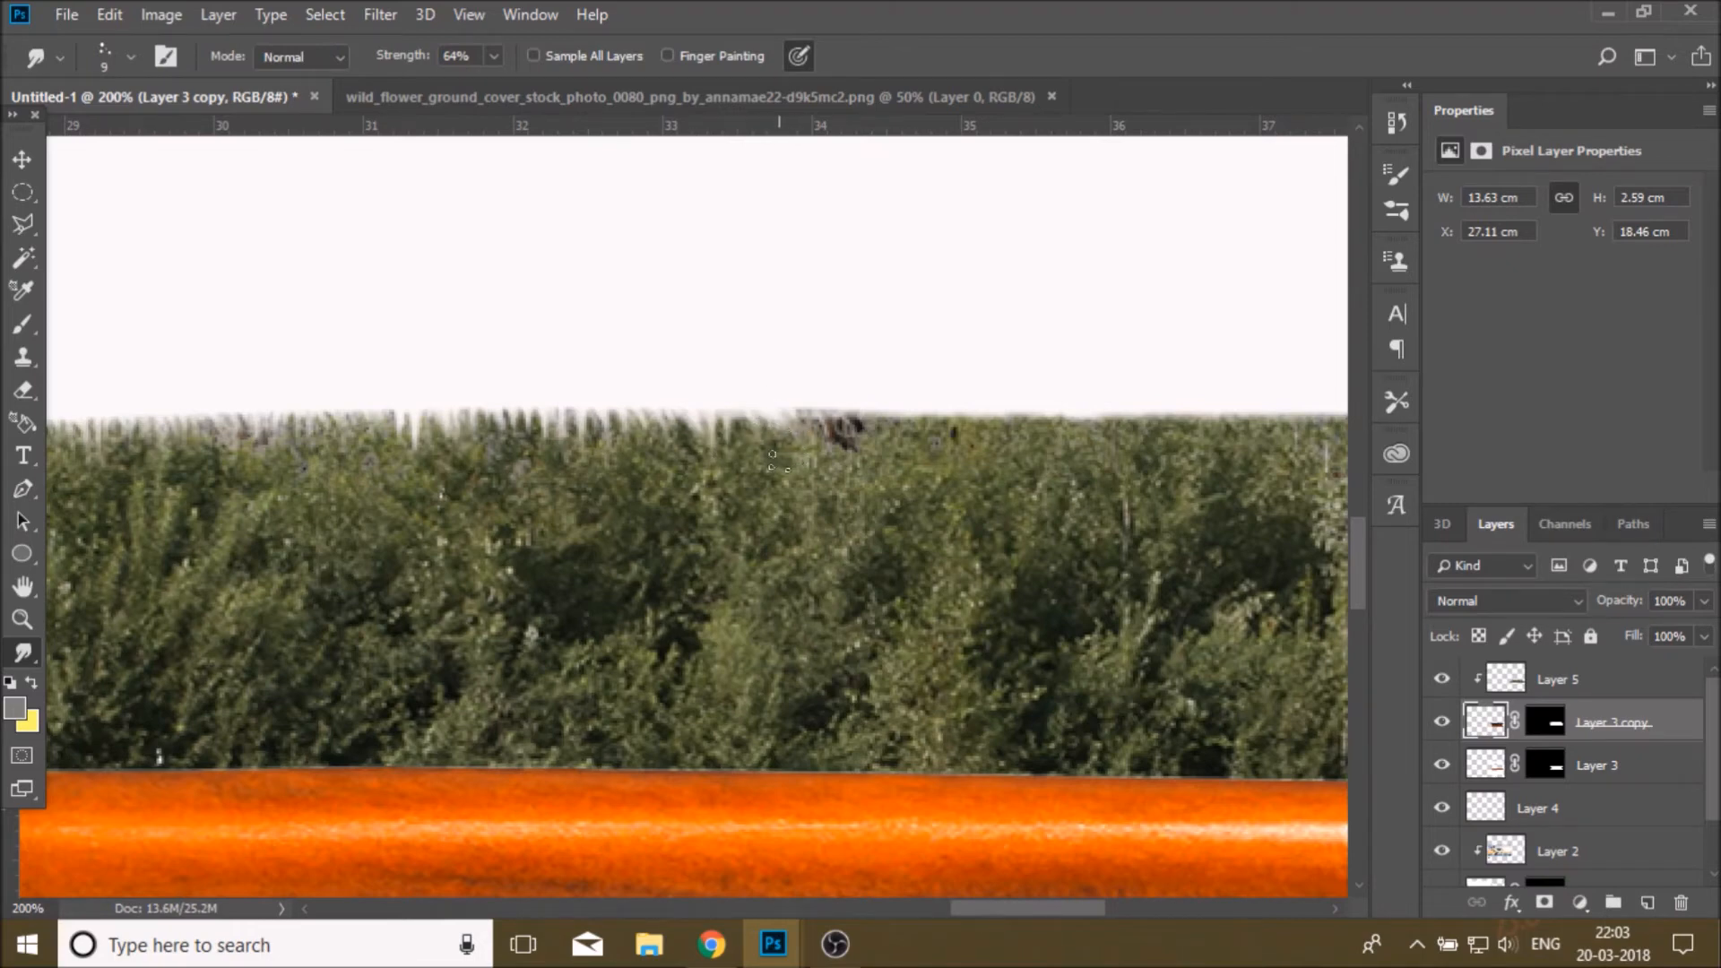
{"action": "mouse_move", "coordinate": [799, 404]}
{"action": "left_mouse_down"}
{"action": "mouse_move", "coordinate": [832, 383]}
{"action": "mouse_move", "coordinate": [836, 429]}
{"action": "left_mouse_up"}
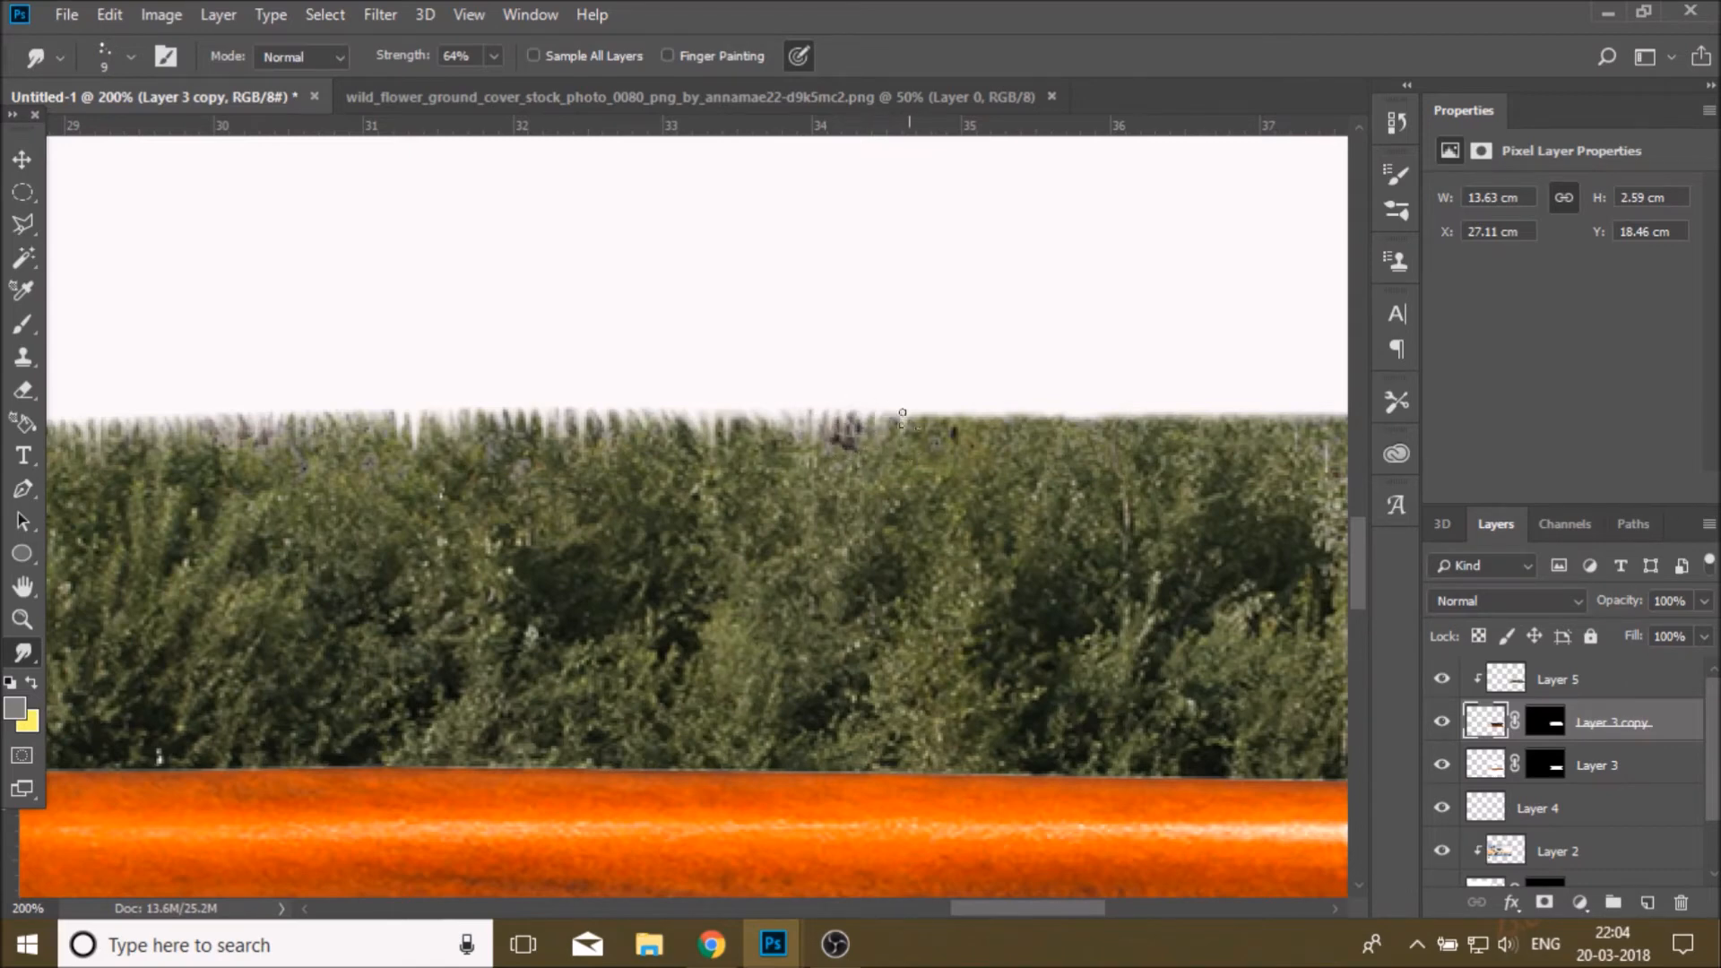
{"action": "mouse_move", "coordinate": [932, 440]}
{"action": "left_mouse_down"}
{"action": "mouse_move", "coordinate": [933, 400]}
{"action": "mouse_move", "coordinate": [934, 437]}
{"action": "mouse_move", "coordinate": [950, 398]}
{"action": "mouse_move", "coordinate": [995, 432]}
{"action": "left_mouse_up"}
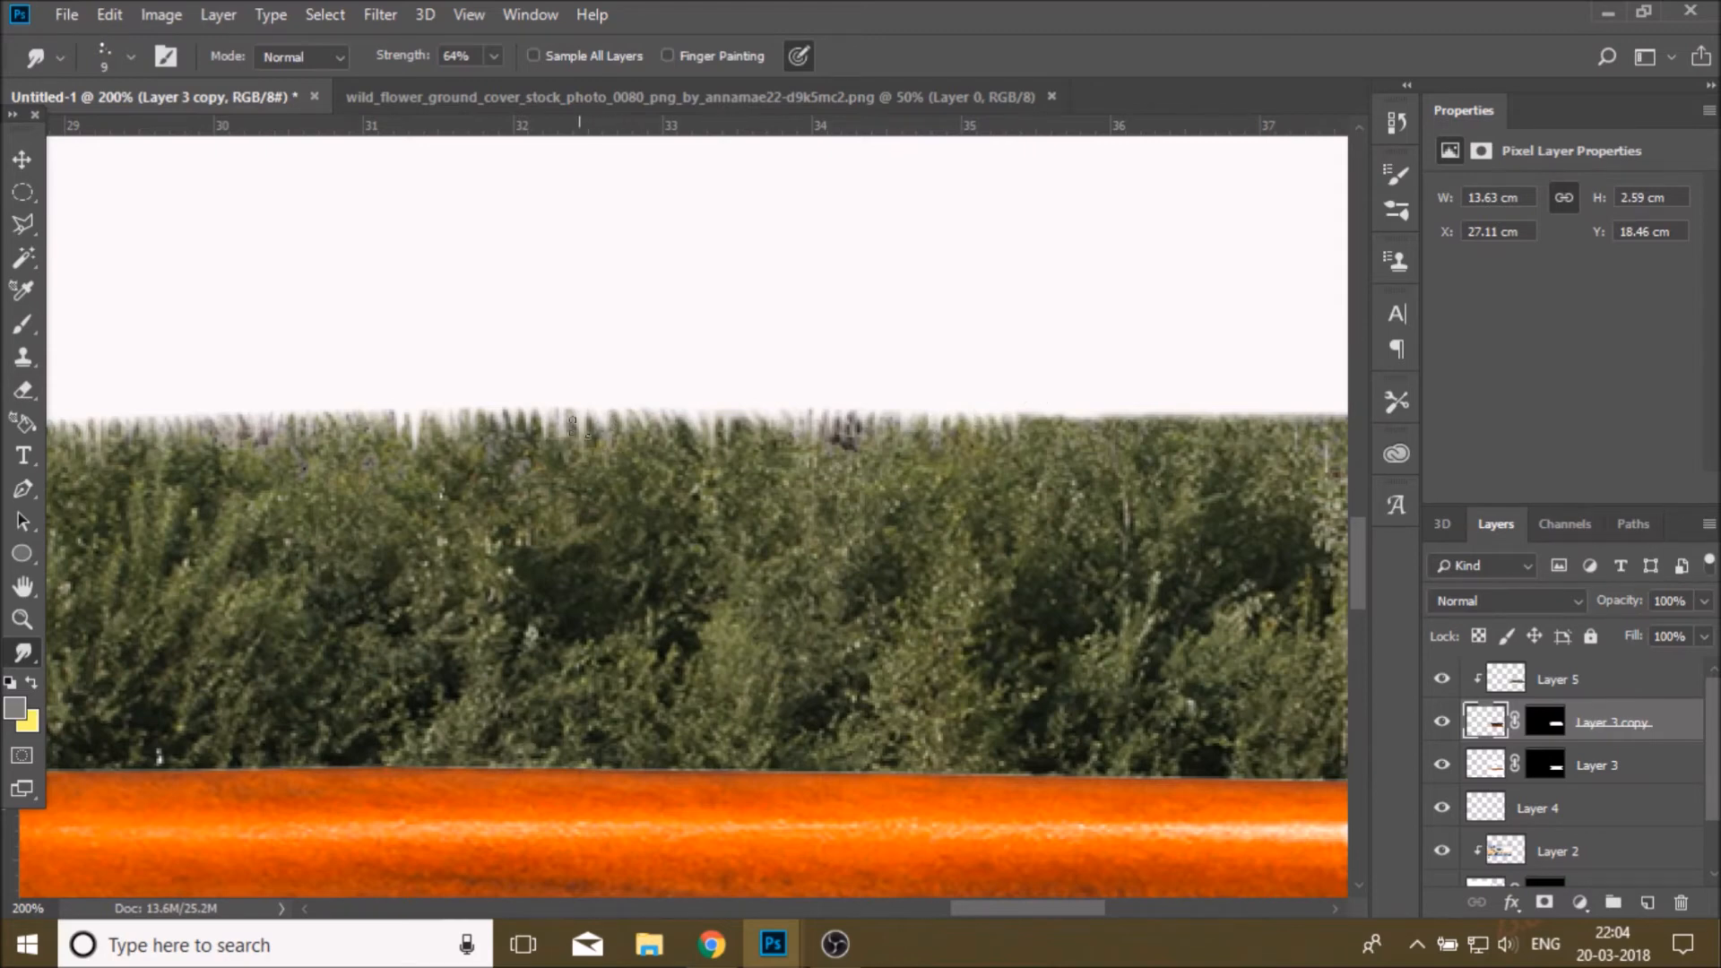
- Smudge short bristle tips along the rest of the bushes' upper edge, up to the brush end farthest from the shoe
{"action": "left_click", "coordinate": [23, 619]}
{"action": "left_click", "coordinate": [704, 56]}
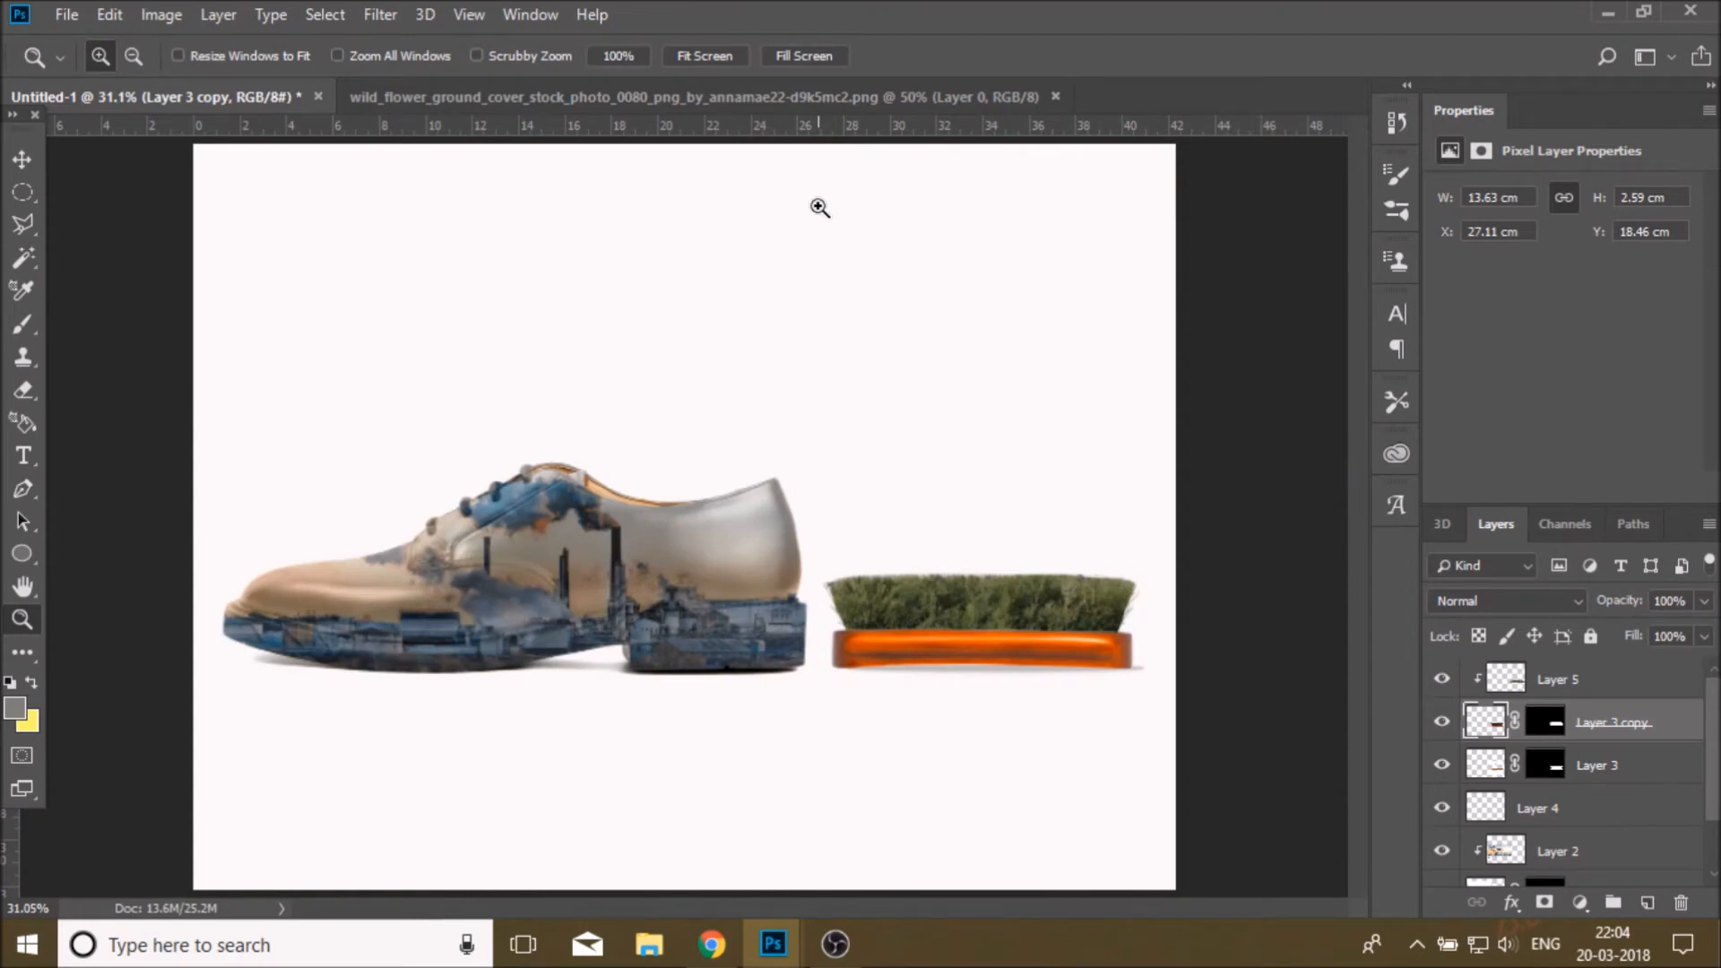
{"action": "left_click", "coordinate": [1109, 522]}
{"action": "left_click", "coordinate": [1108, 522]}
{"action": "left_click", "coordinate": [1110, 524]}
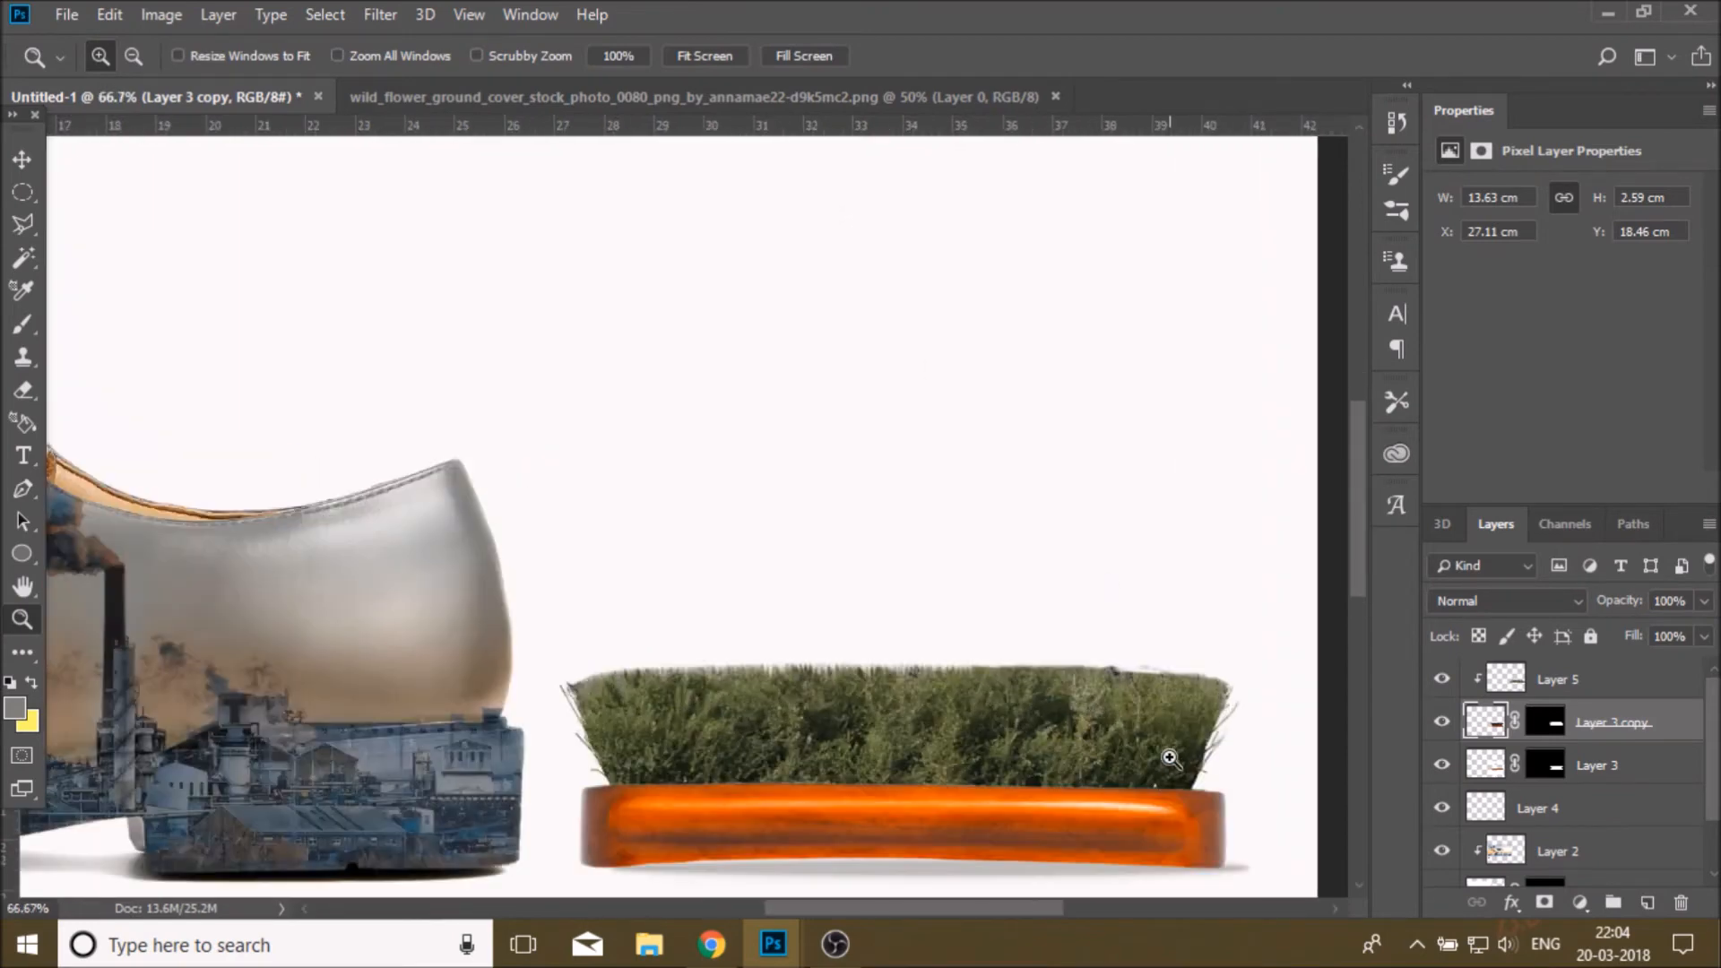
{"action": "left_click", "coordinate": [1172, 762]}
{"action": "left_click", "coordinate": [1172, 771]}
{"action": "left_click", "coordinate": [22, 653]}
{"action": "left_click_drag", "start_coordinate": [581, 400], "coordinate": [584, 427]}
{"action": "mouse_move", "coordinate": [599, 402]}
{"action": "left_mouse_down"}
{"action": "mouse_move", "coordinate": [603, 428]}
{"action": "mouse_move", "coordinate": [624, 430]}
{"action": "left_mouse_up"}
{"action": "mouse_move", "coordinate": [646, 406]}
{"action": "left_mouse_down"}
{"action": "mouse_move", "coordinate": [647, 425]}
{"action": "mouse_move", "coordinate": [674, 426]}
{"action": "left_mouse_up"}
{"action": "mouse_move", "coordinate": [699, 401]}
{"action": "left_mouse_down"}
{"action": "mouse_move", "coordinate": [750, 439]}
{"action": "mouse_move", "coordinate": [741, 413]}
{"action": "mouse_move", "coordinate": [778, 431]}
{"action": "left_mouse_up"}
{"action": "mouse_move", "coordinate": [795, 402]}
{"action": "left_mouse_down"}
{"action": "mouse_move", "coordinate": [796, 425]}
{"action": "mouse_move", "coordinate": [817, 427]}
{"action": "left_mouse_up"}
{"action": "mouse_move", "coordinate": [845, 398]}
{"action": "left_mouse_down"}
{"action": "mouse_move", "coordinate": [846, 422]}
{"action": "mouse_move", "coordinate": [872, 424]}
{"action": "left_mouse_up"}
{"action": "left_click_drag", "start_coordinate": [899, 402], "coordinate": [913, 431]}
{"action": "left_click_drag", "start_coordinate": [925, 402], "coordinate": [943, 432]}
{"action": "mouse_move", "coordinate": [934, 406]}
{"action": "left_mouse_down"}
{"action": "mouse_move", "coordinate": [936, 437]}
{"action": "mouse_move", "coordinate": [1001, 434]}
{"action": "left_mouse_up"}
{"action": "mouse_move", "coordinate": [1029, 403]}
{"action": "left_mouse_down"}
{"action": "mouse_move", "coordinate": [1033, 436]}
{"action": "mouse_move", "coordinate": [1067, 434]}
{"action": "left_mouse_up"}
{"action": "left_click_drag", "start_coordinate": [1094, 405], "coordinate": [1008, 434]}
{"action": "left_click_drag", "start_coordinate": [1096, 414], "coordinate": [1116, 452]}
{"action": "mouse_move", "coordinate": [1132, 414]}
{"action": "left_mouse_down"}
{"action": "mouse_move", "coordinate": [1139, 446]}
{"action": "mouse_move", "coordinate": [1204, 445]}
{"action": "mouse_move", "coordinate": [1255, 477]}
{"action": "mouse_move", "coordinate": [1302, 467]}
{"action": "left_mouse_up"}
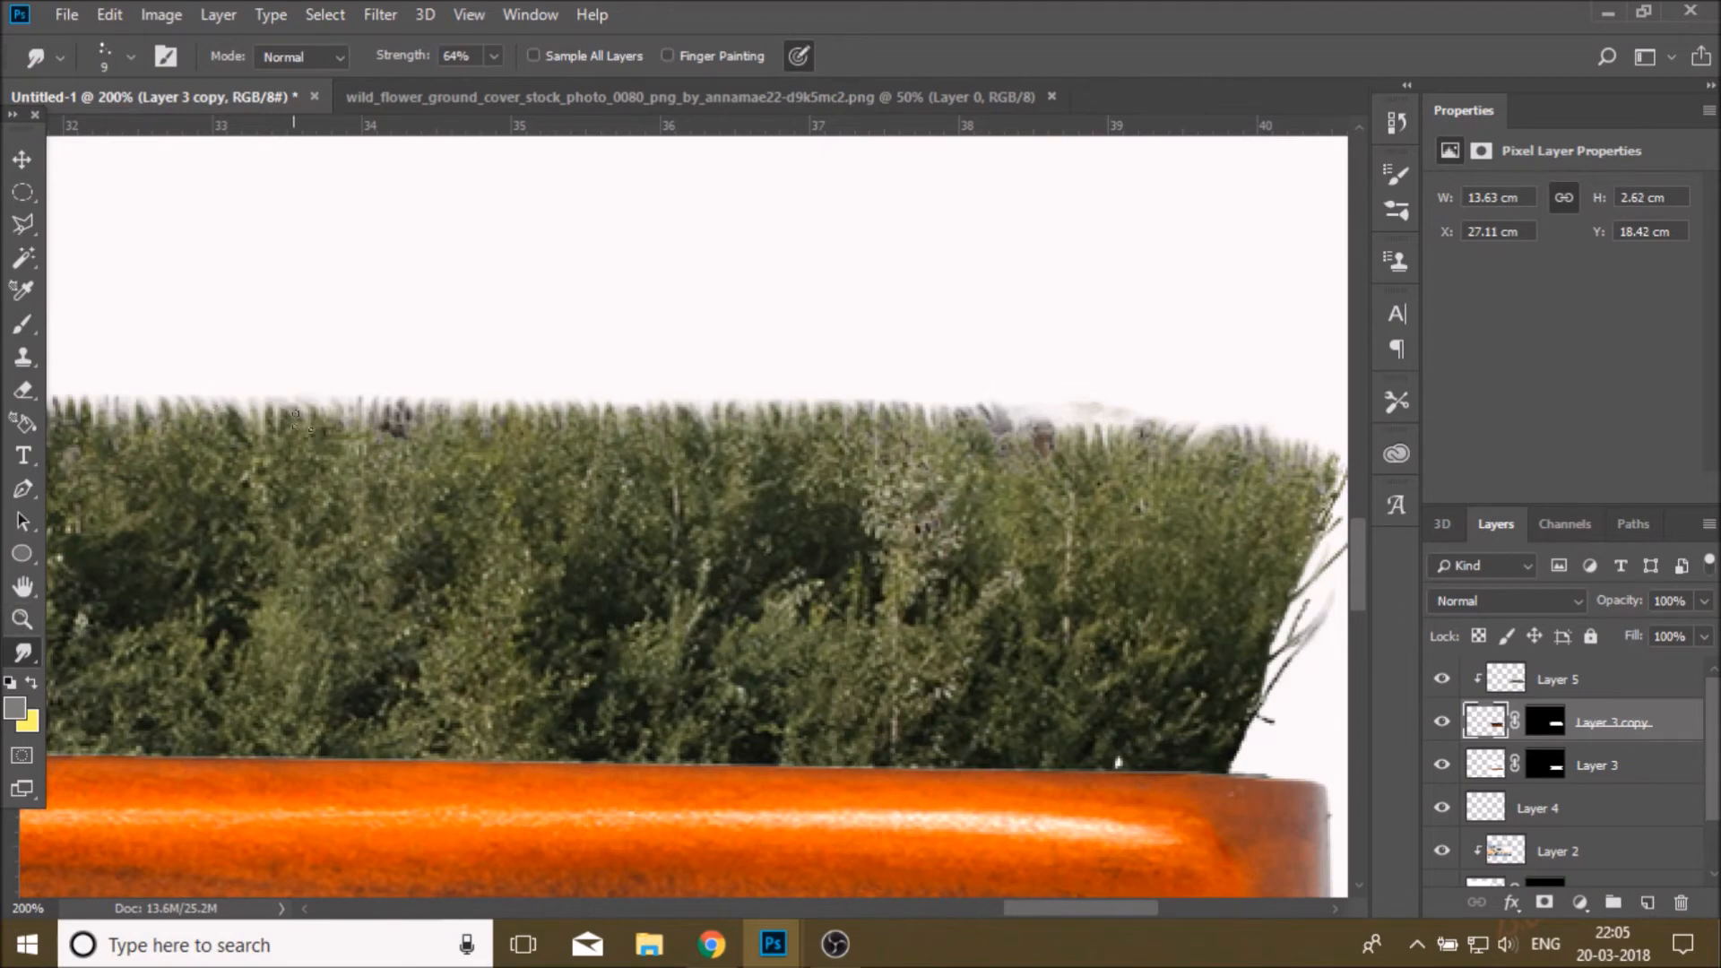
{"action": "key", "text": "z"}
{"action": "left_click", "coordinate": [686, 54]}
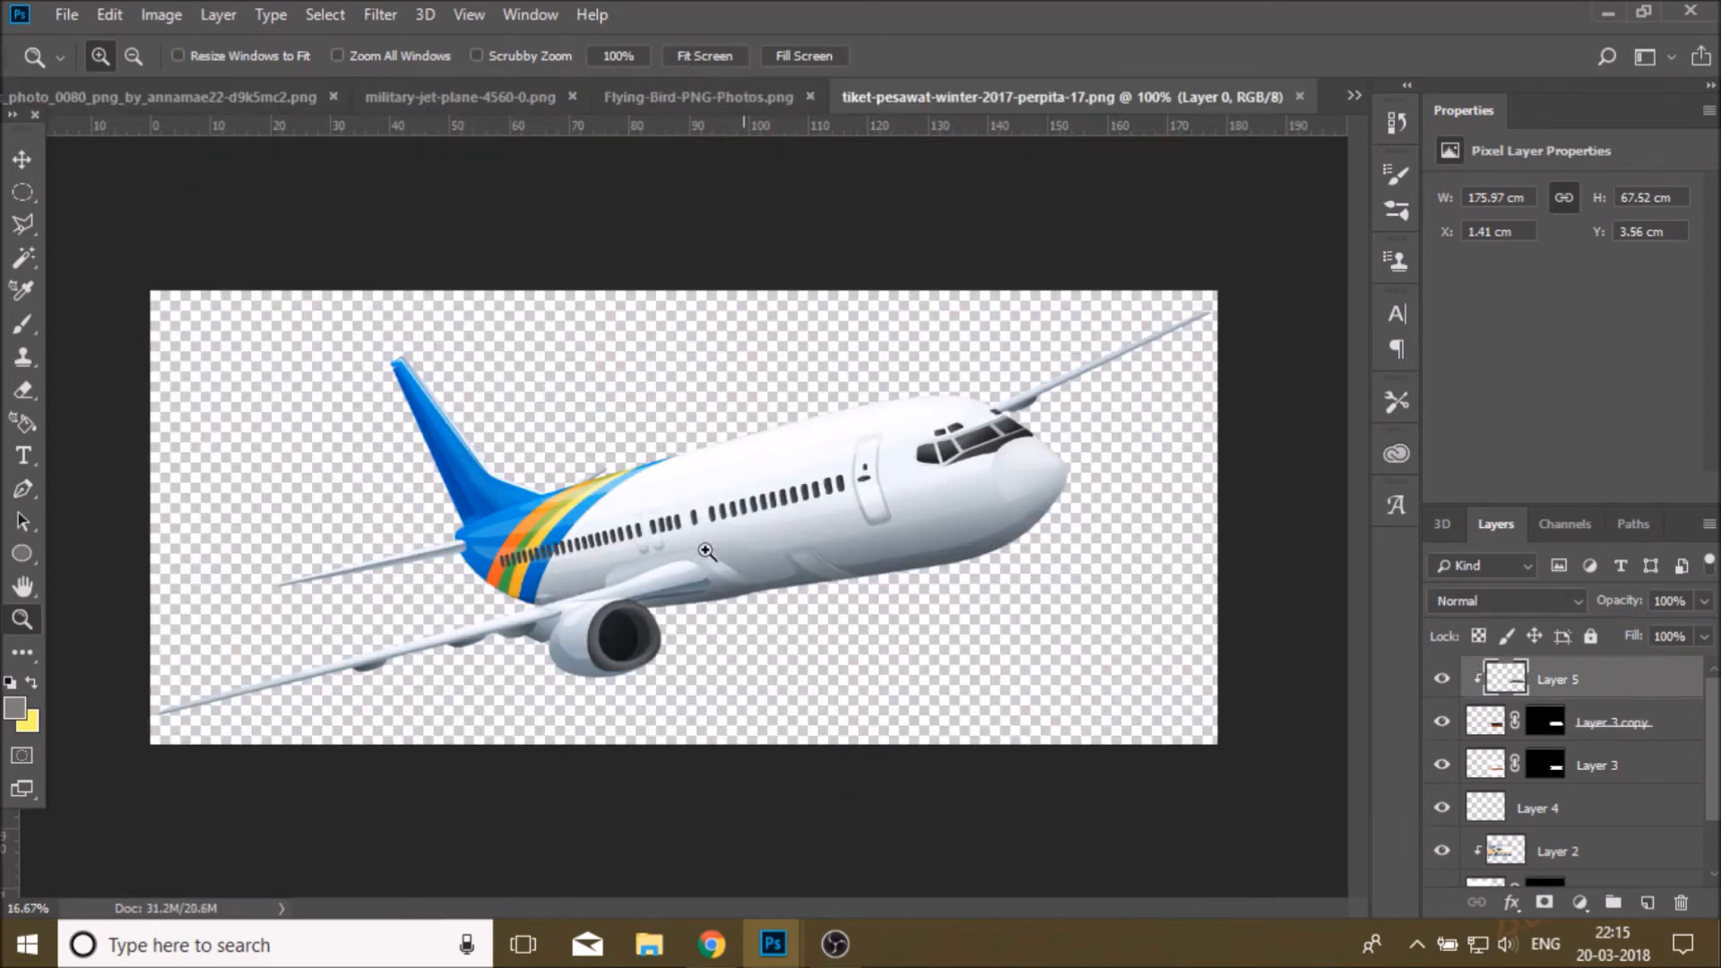
- Copy the airliner from tiket-pesawat-winter-2017-perpita-17.png into the Untitled-1 composite, and close the wild flower image
{"action": "scroll", "coordinate": [682, 515], "scroll_direction": "up", "scroll_amount": 6}
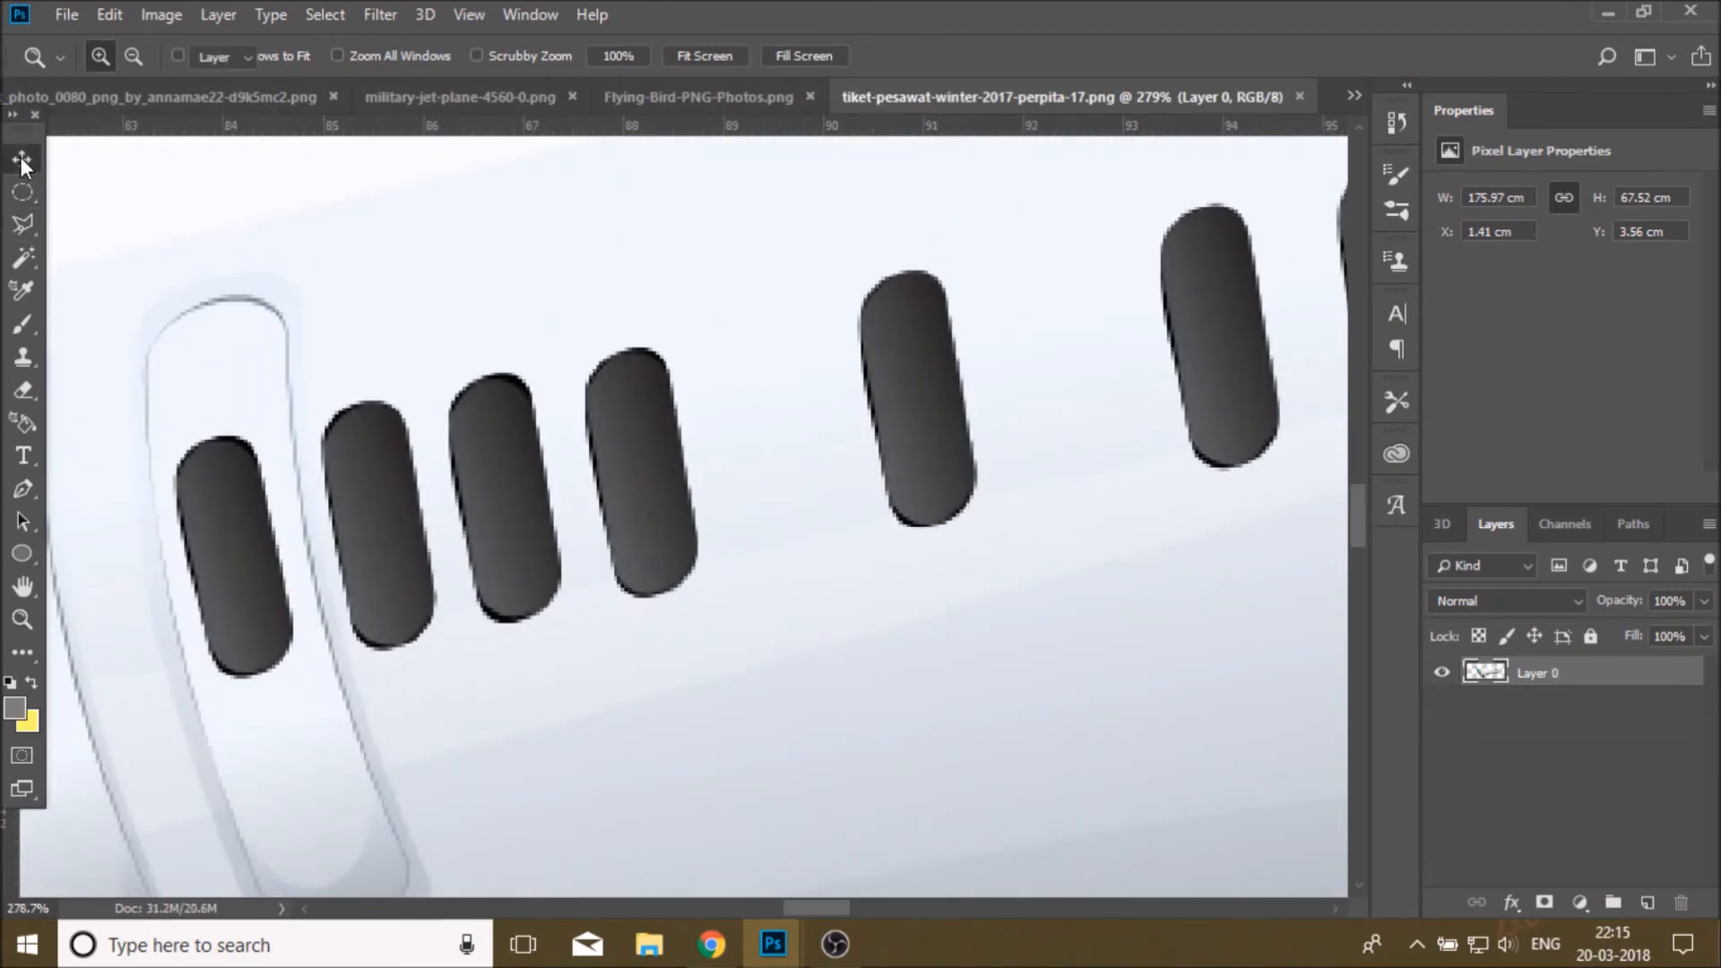
{"action": "key", "text": "v"}
{"action": "left_click_drag", "start_coordinate": [224, 130], "coordinate": [1238, 99]}
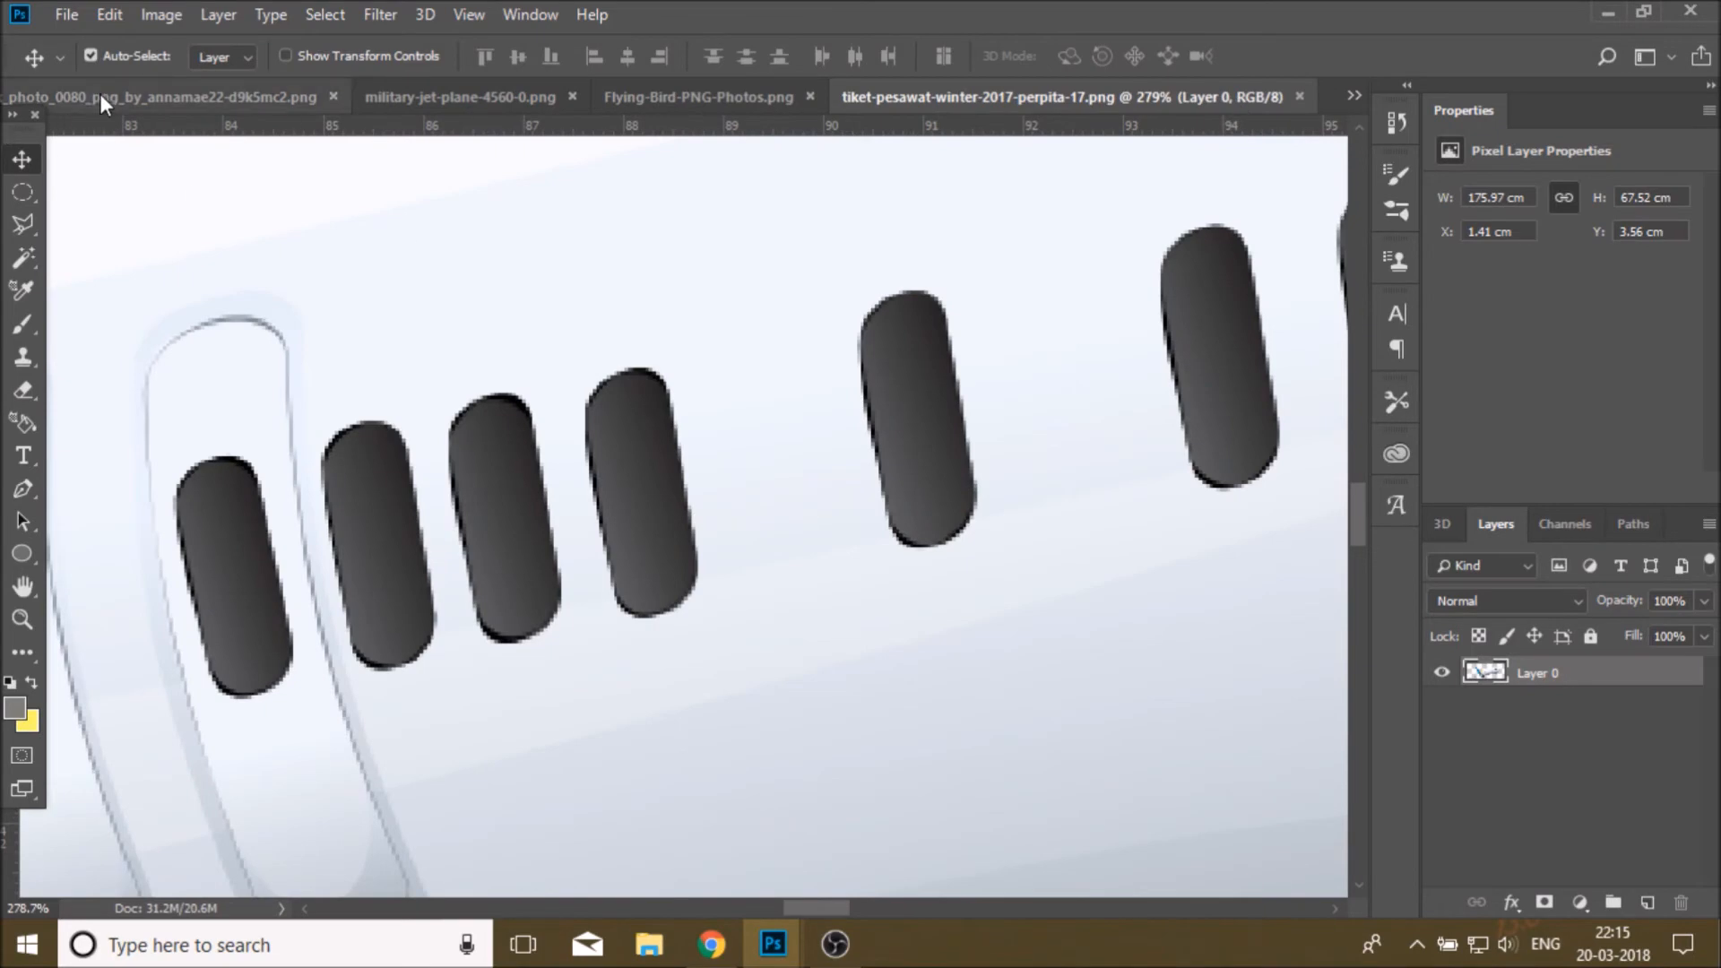
{"action": "left_click_drag", "start_coordinate": [100, 95], "coordinate": [135, 213]}
{"action": "left_click", "coordinate": [962, 212]}
{"action": "left_click_drag", "start_coordinate": [762, 388], "coordinate": [632, 514]}
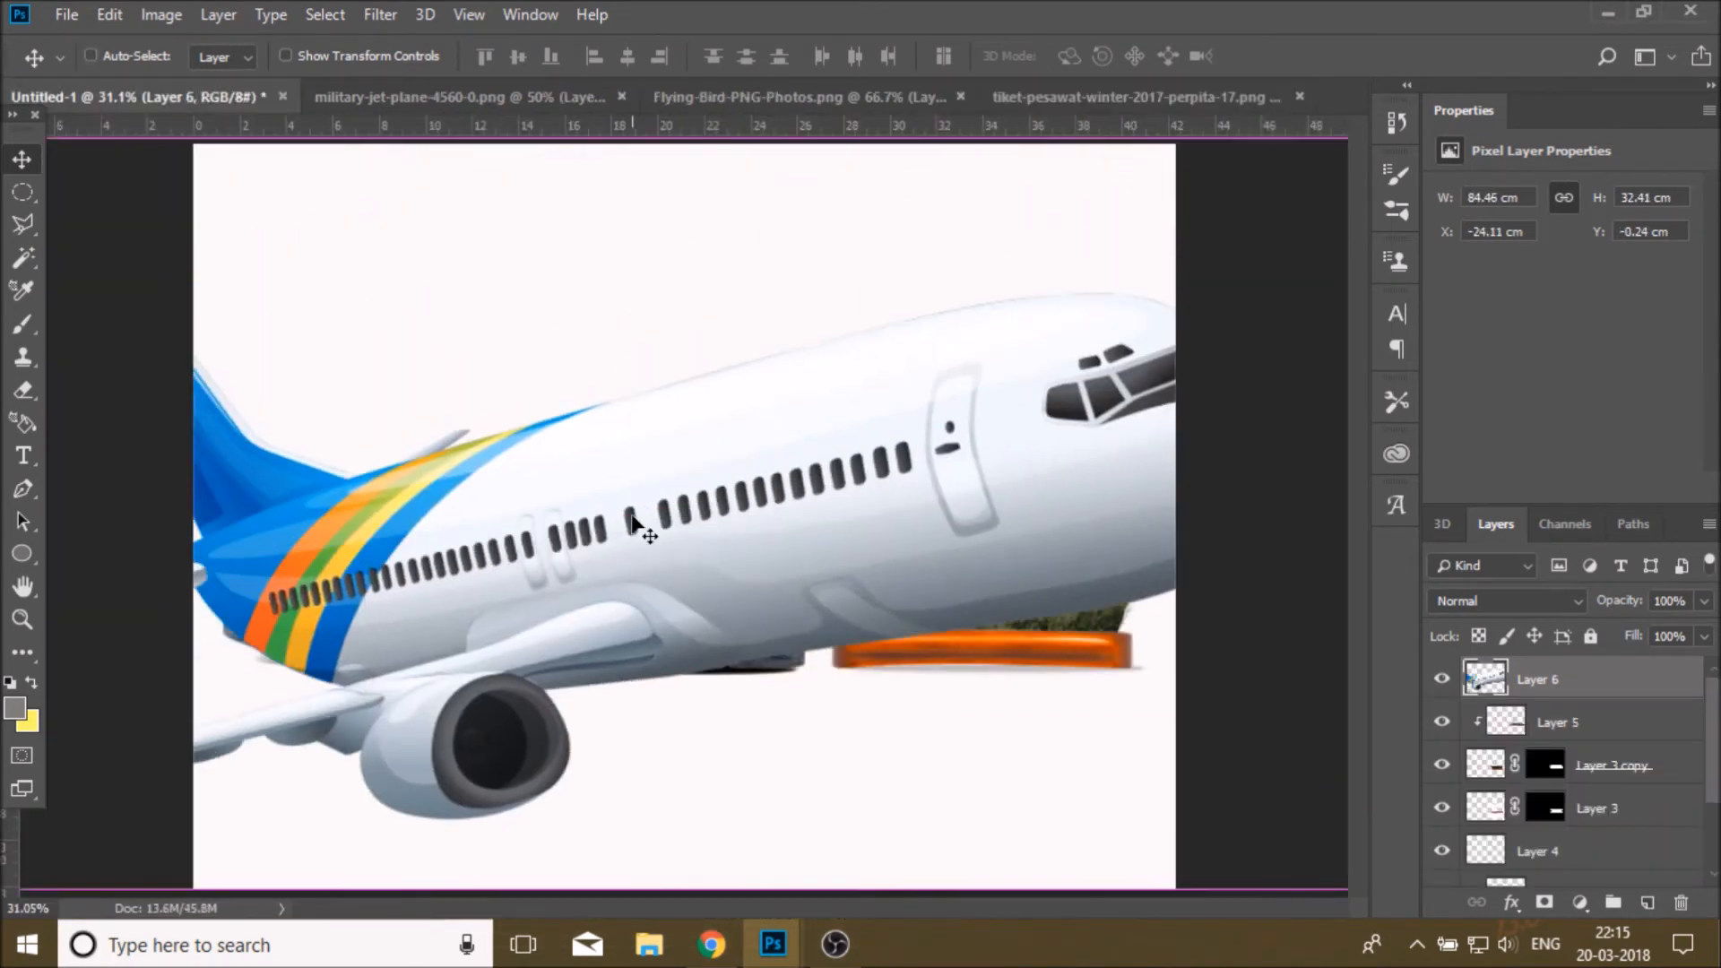
- Scale the airliner down to about 7.6%, roughly 6.45 cm wide, and place it above the shoe's toe
{"action": "key", "text": "ctrl+t"}
{"action": "left_click_drag", "start_coordinate": [843, 547], "coordinate": [426, 682]}
{"action": "left_click_drag", "start_coordinate": [1176, 272], "coordinate": [287, 617]}
{"action": "left_click_drag", "start_coordinate": [269, 632], "coordinate": [365, 430]}
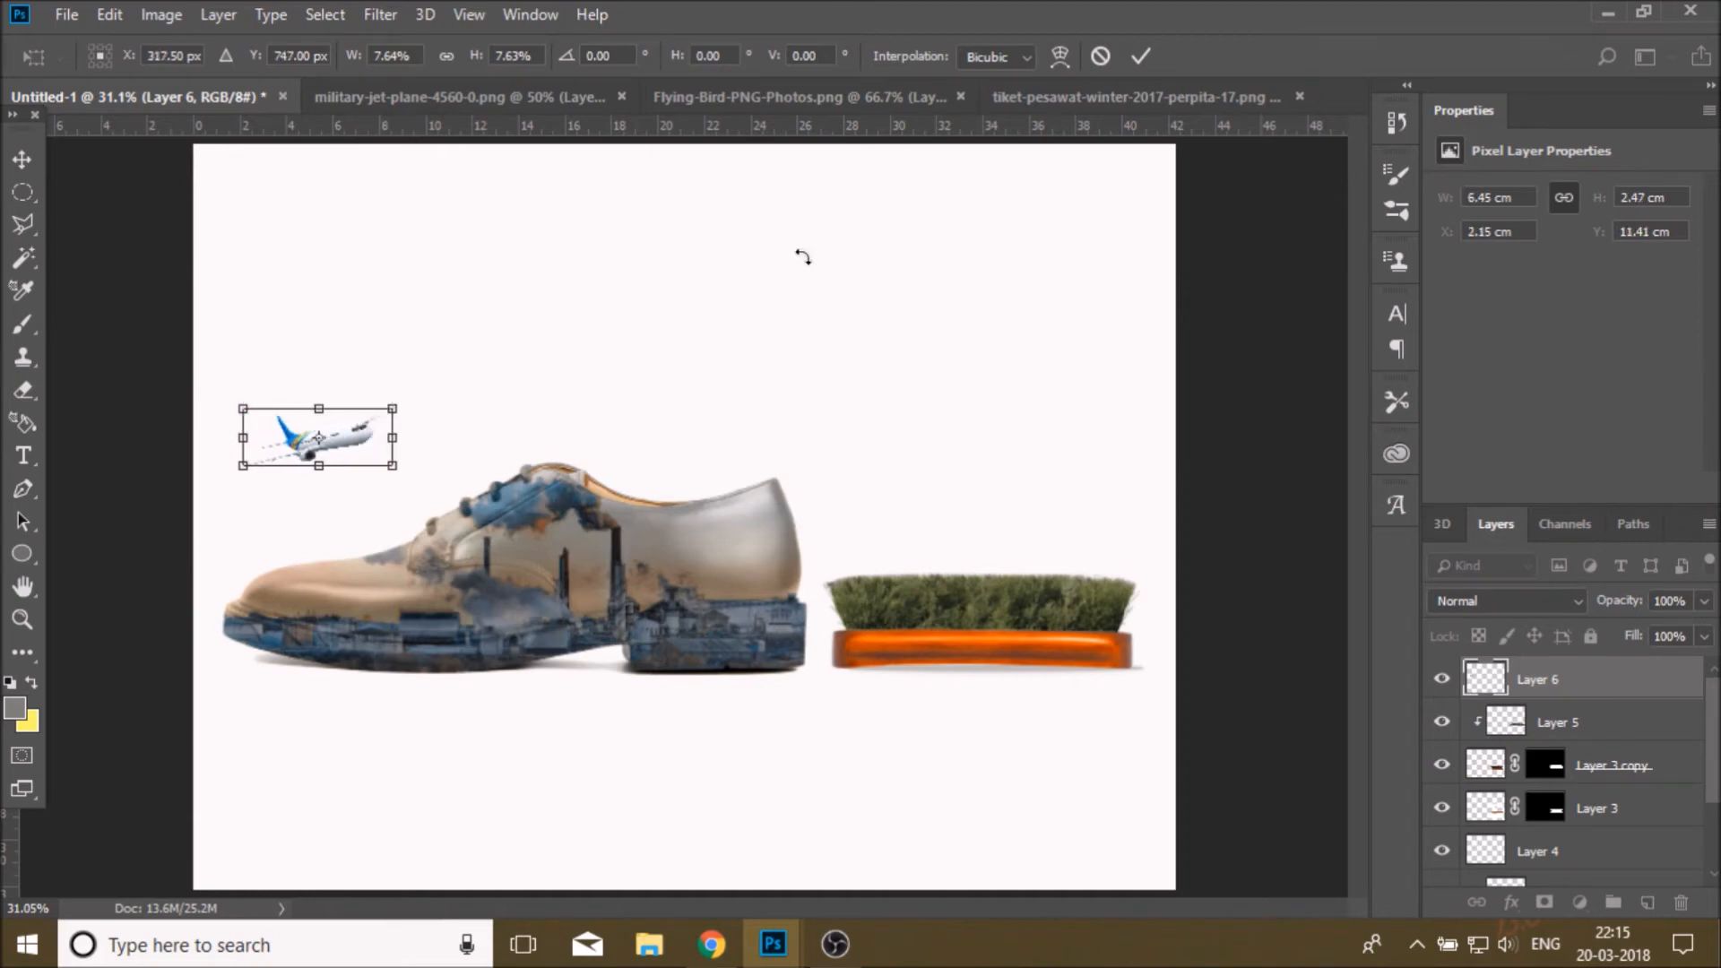
{"action": "left_click", "coordinate": [1139, 62]}
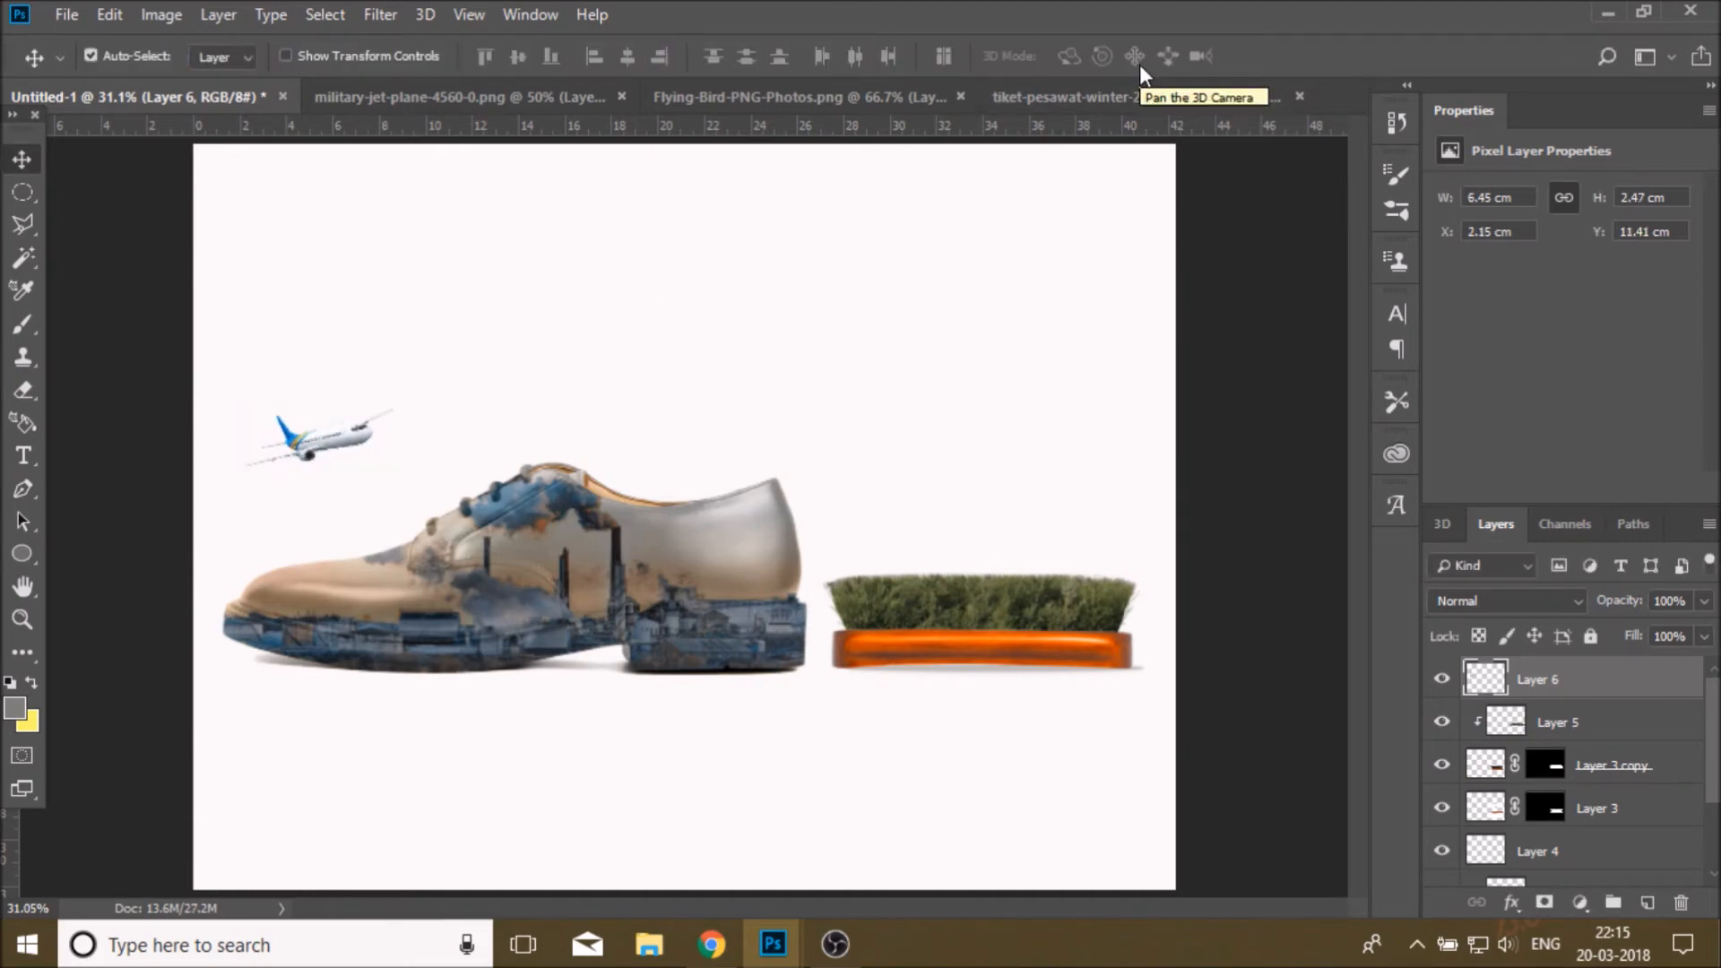
{"action": "mouse_move", "coordinate": [330, 443]}
{"action": "left_mouse_down"}
{"action": "mouse_move", "coordinate": [709, 431]}
{"action": "mouse_move", "coordinate": [323, 386]}
{"action": "mouse_move", "coordinate": [338, 427]}
{"action": "left_mouse_up"}
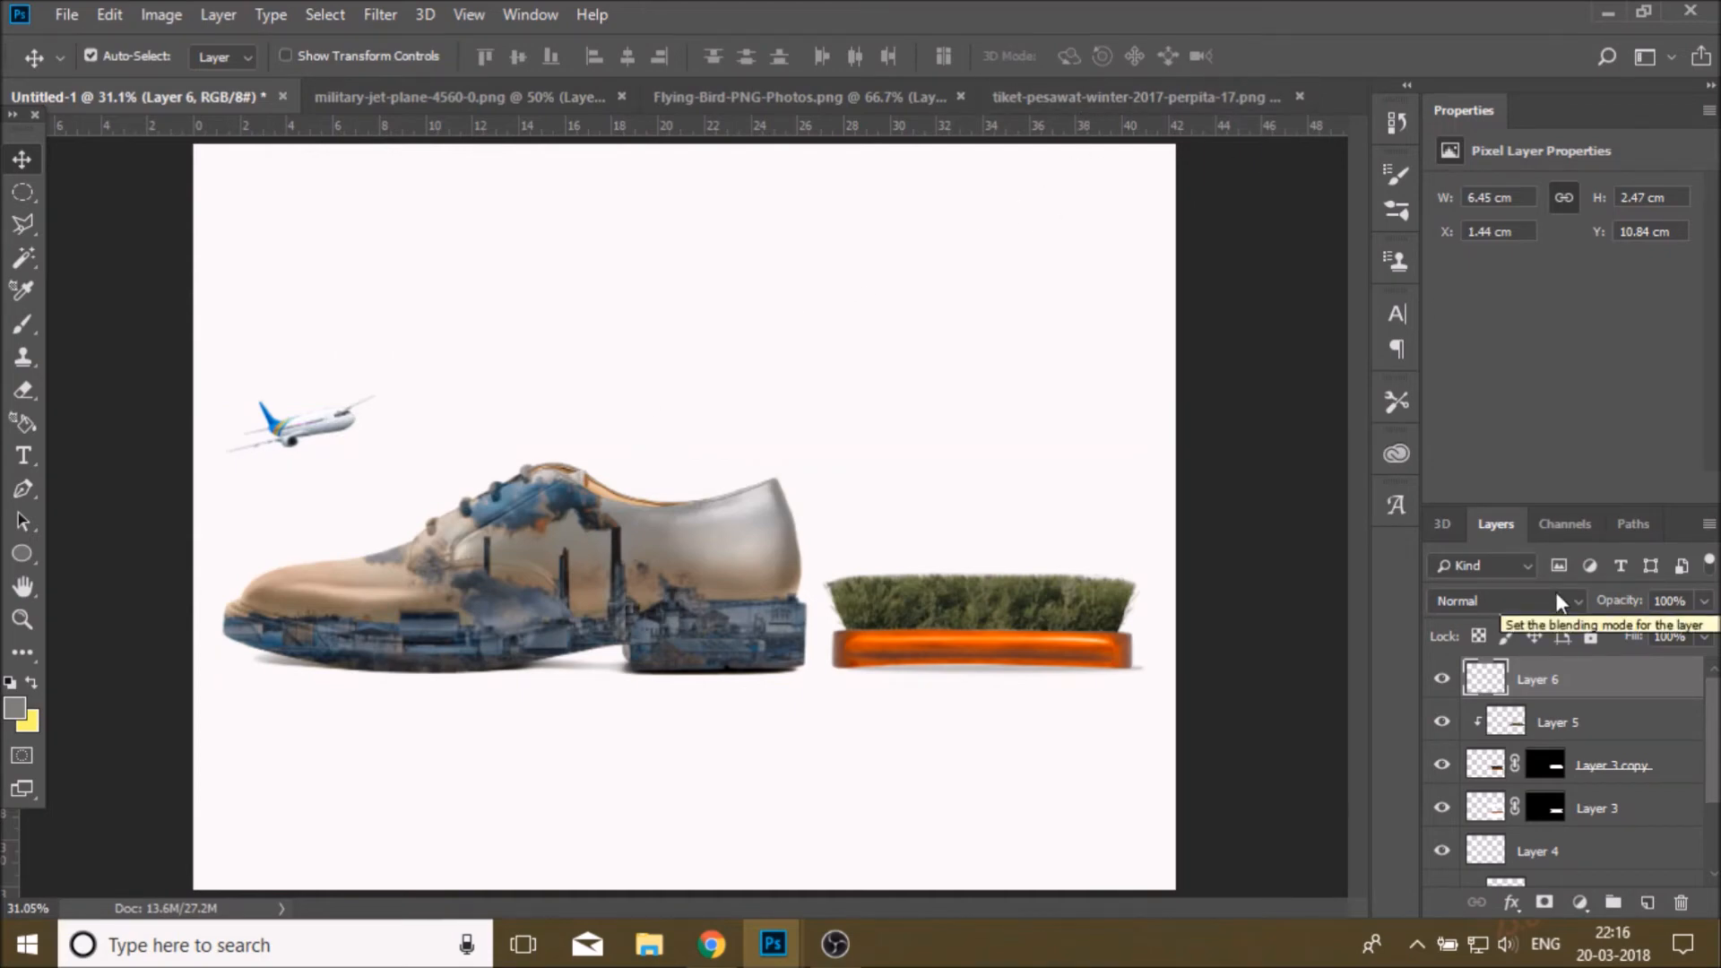
- Duplicate the airliner layer, Layer 6, move the copy directly above Layer 2, and clip it to the shoe
{"action": "left_click_drag", "start_coordinate": [1663, 687], "coordinate": [1655, 903]}
{"action": "left_click_drag", "start_coordinate": [1647, 684], "coordinate": [1640, 852]}
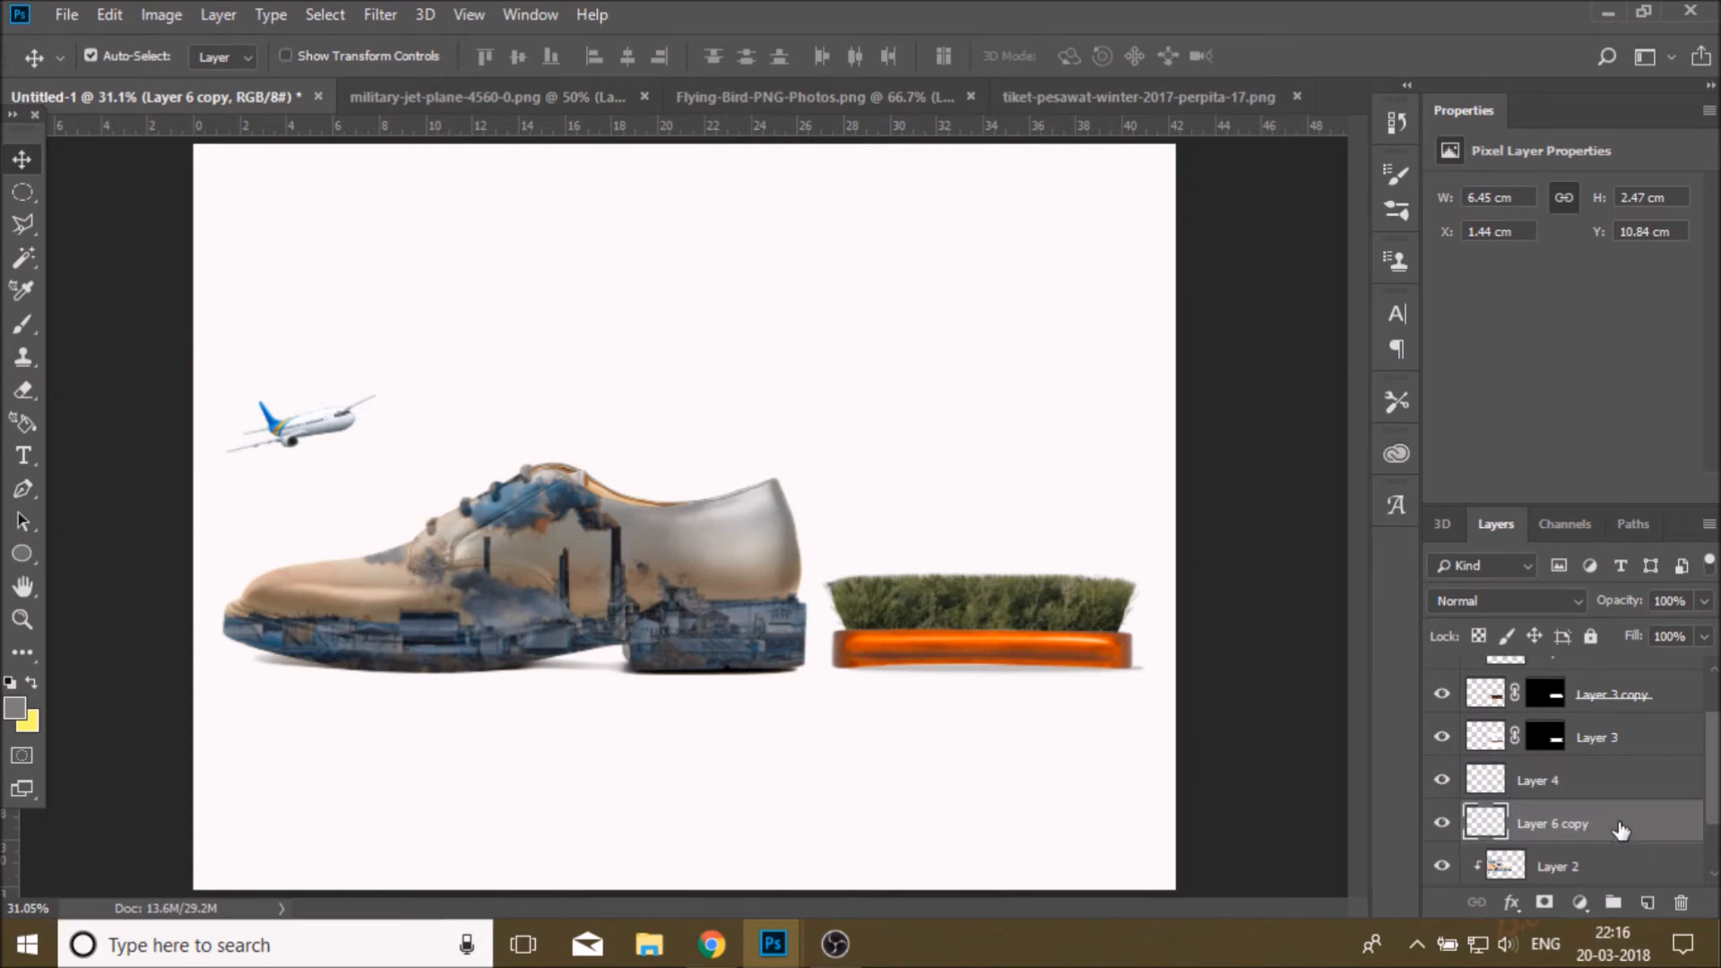
{"action": "right_click", "coordinate": [1621, 823]}
{"action": "left_click", "coordinate": [1352, 438]}
- Hide the original airliner layer, Layer 6, keeping it at its position above the toe
{"action": "mouse_move", "coordinate": [309, 421]}
{"action": "left_mouse_down"}
{"action": "mouse_move", "coordinate": [323, 579]}
{"action": "mouse_move", "coordinate": [314, 413]}
{"action": "left_mouse_up"}
{"action": "left_click", "coordinate": [110, 14]}
{"action": "left_click", "coordinate": [212, 104]}
{"action": "left_click", "coordinate": [1442, 679]}
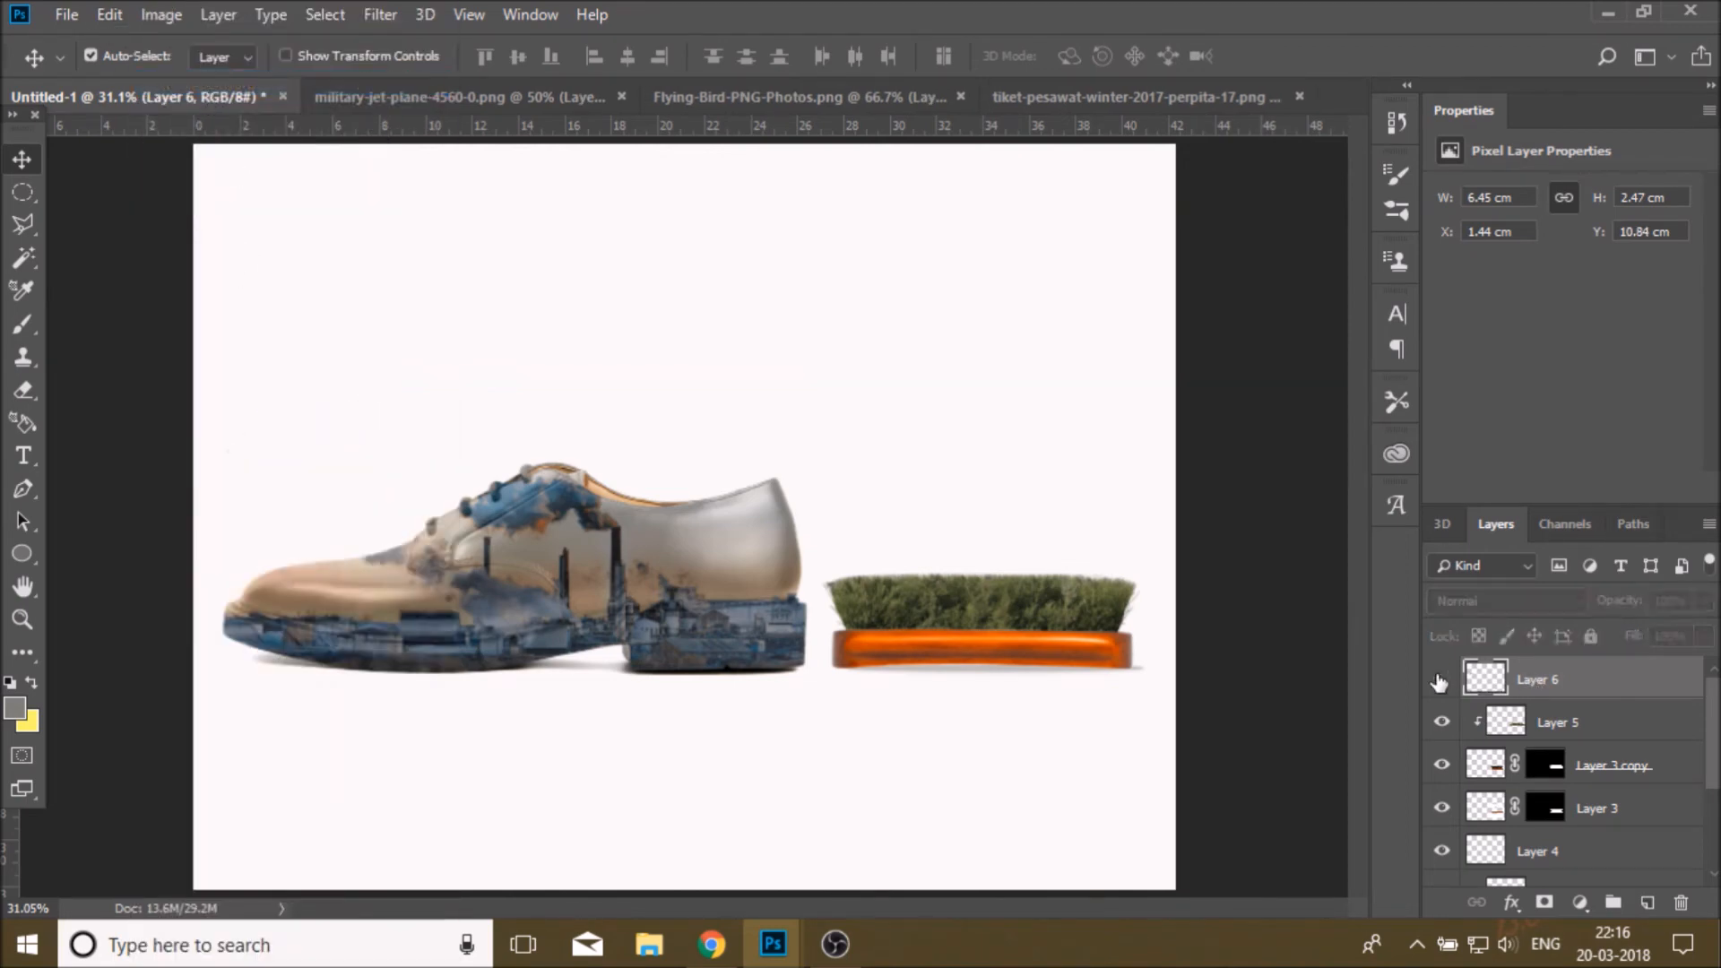
- Release the bush layer, Layer 5, from its clipping mask, check its visibility, and undo the release
{"action": "left_click", "coordinate": [1523, 729]}
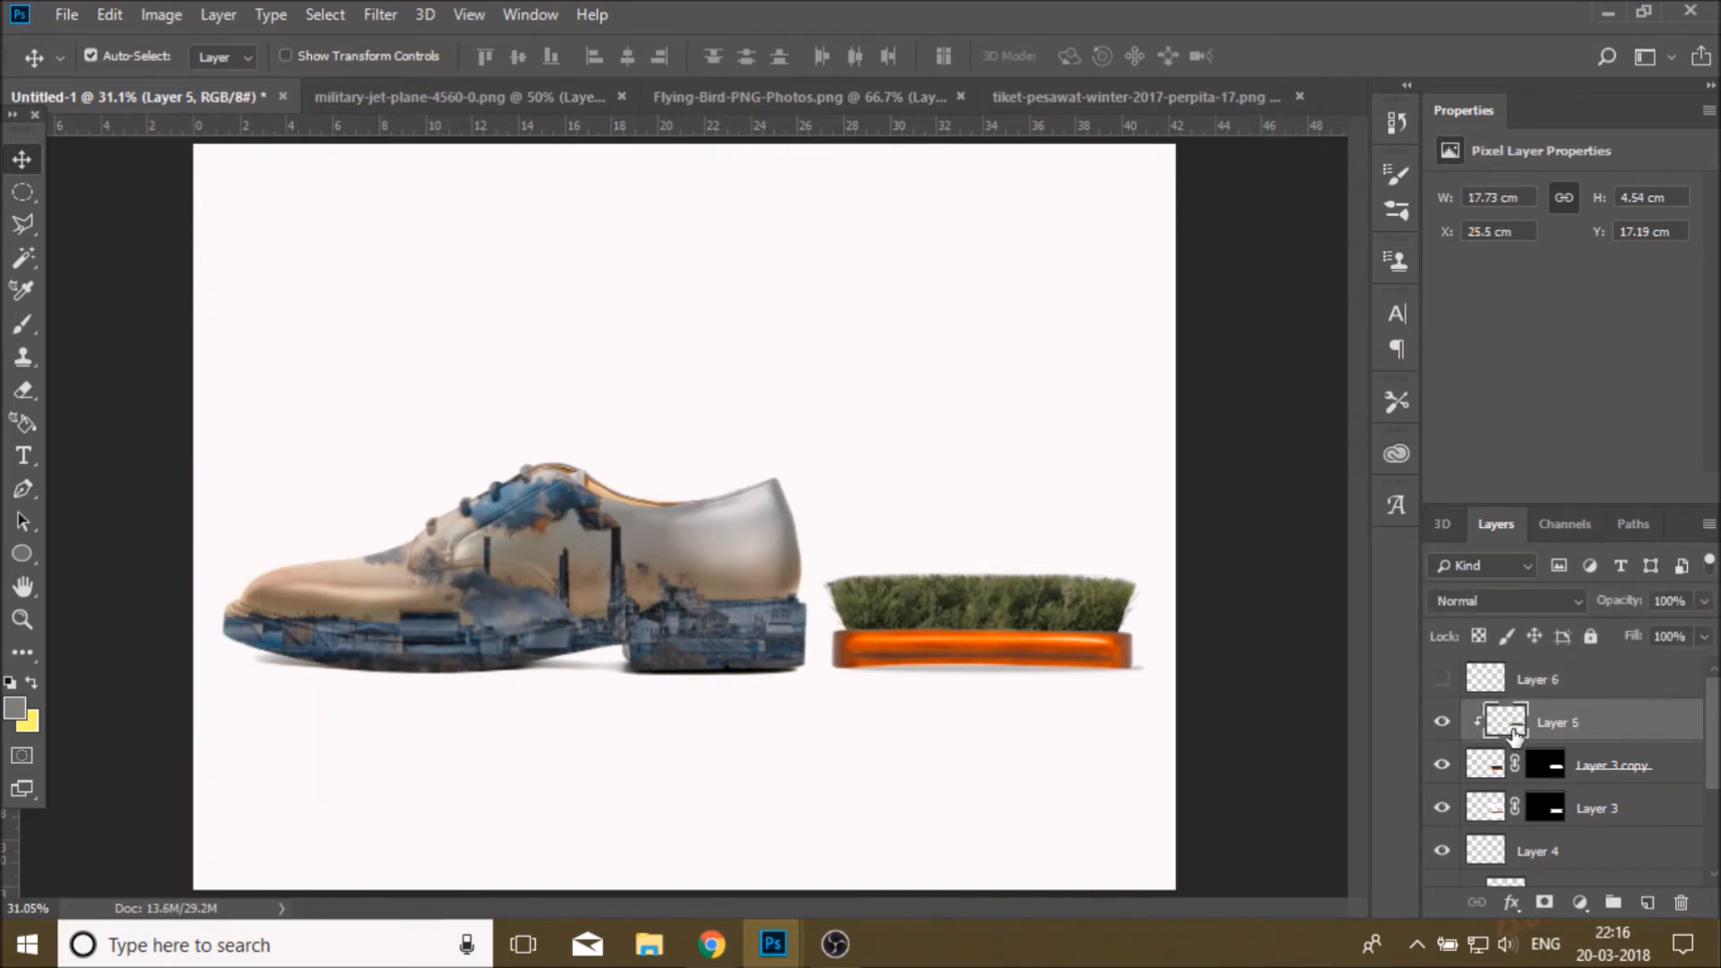
{"action": "right_click", "coordinate": [1565, 728]}
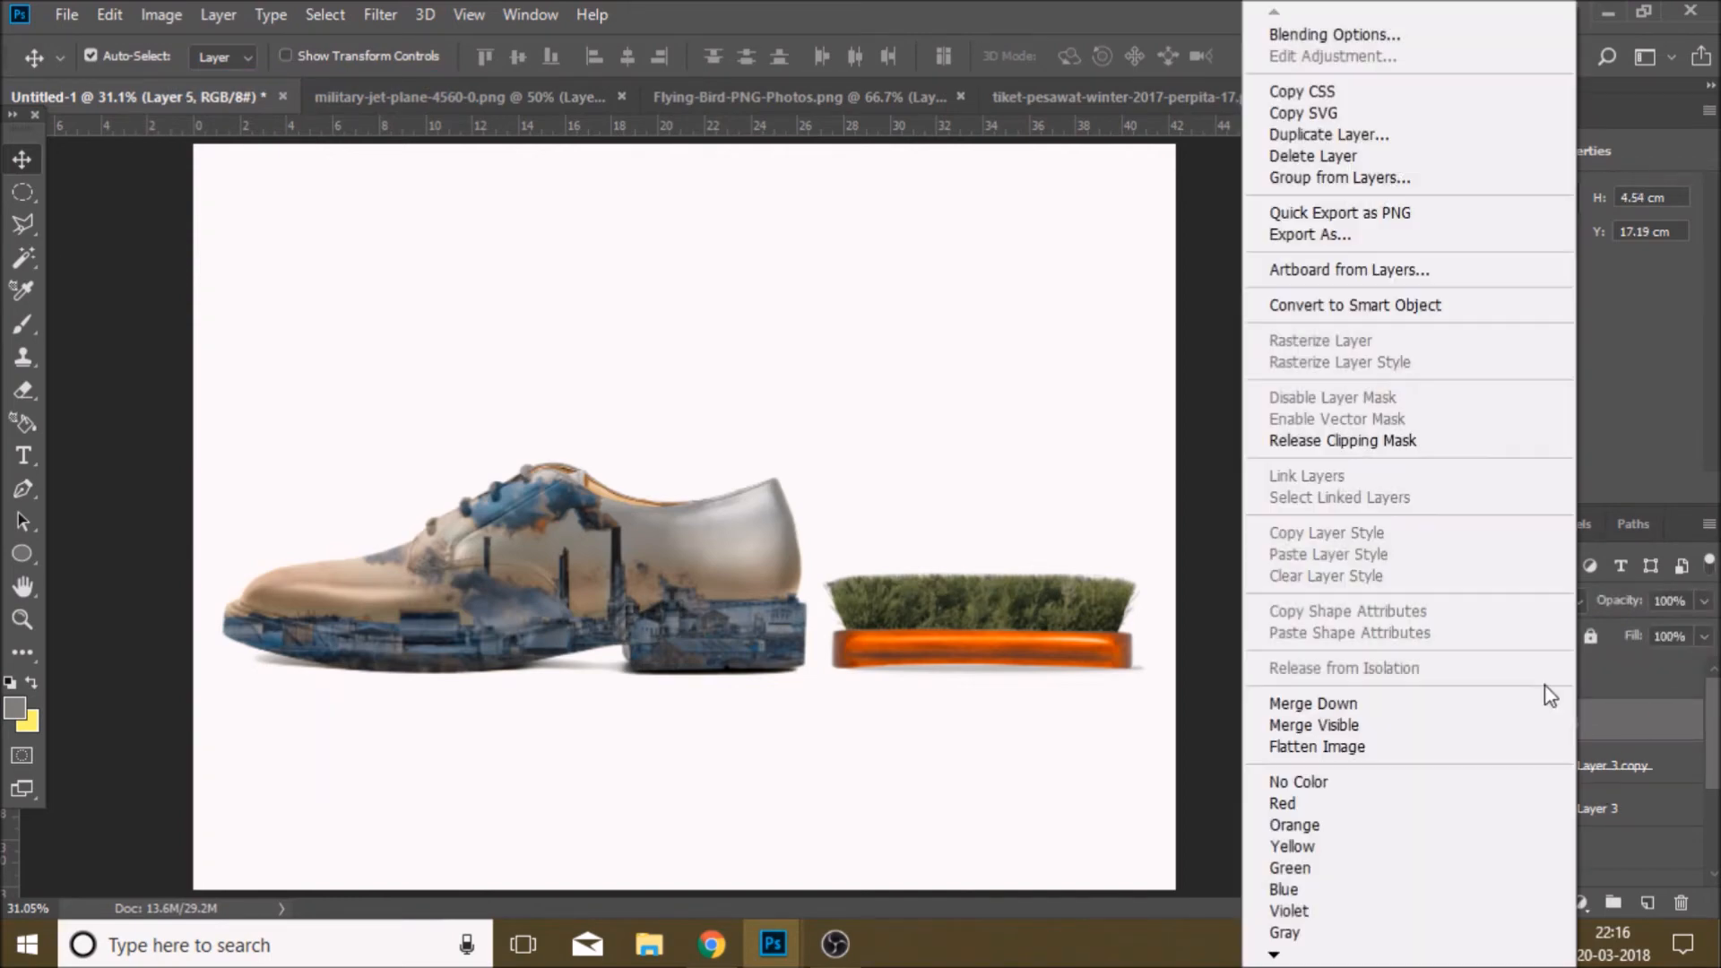
{"action": "left_click", "coordinate": [1320, 443]}
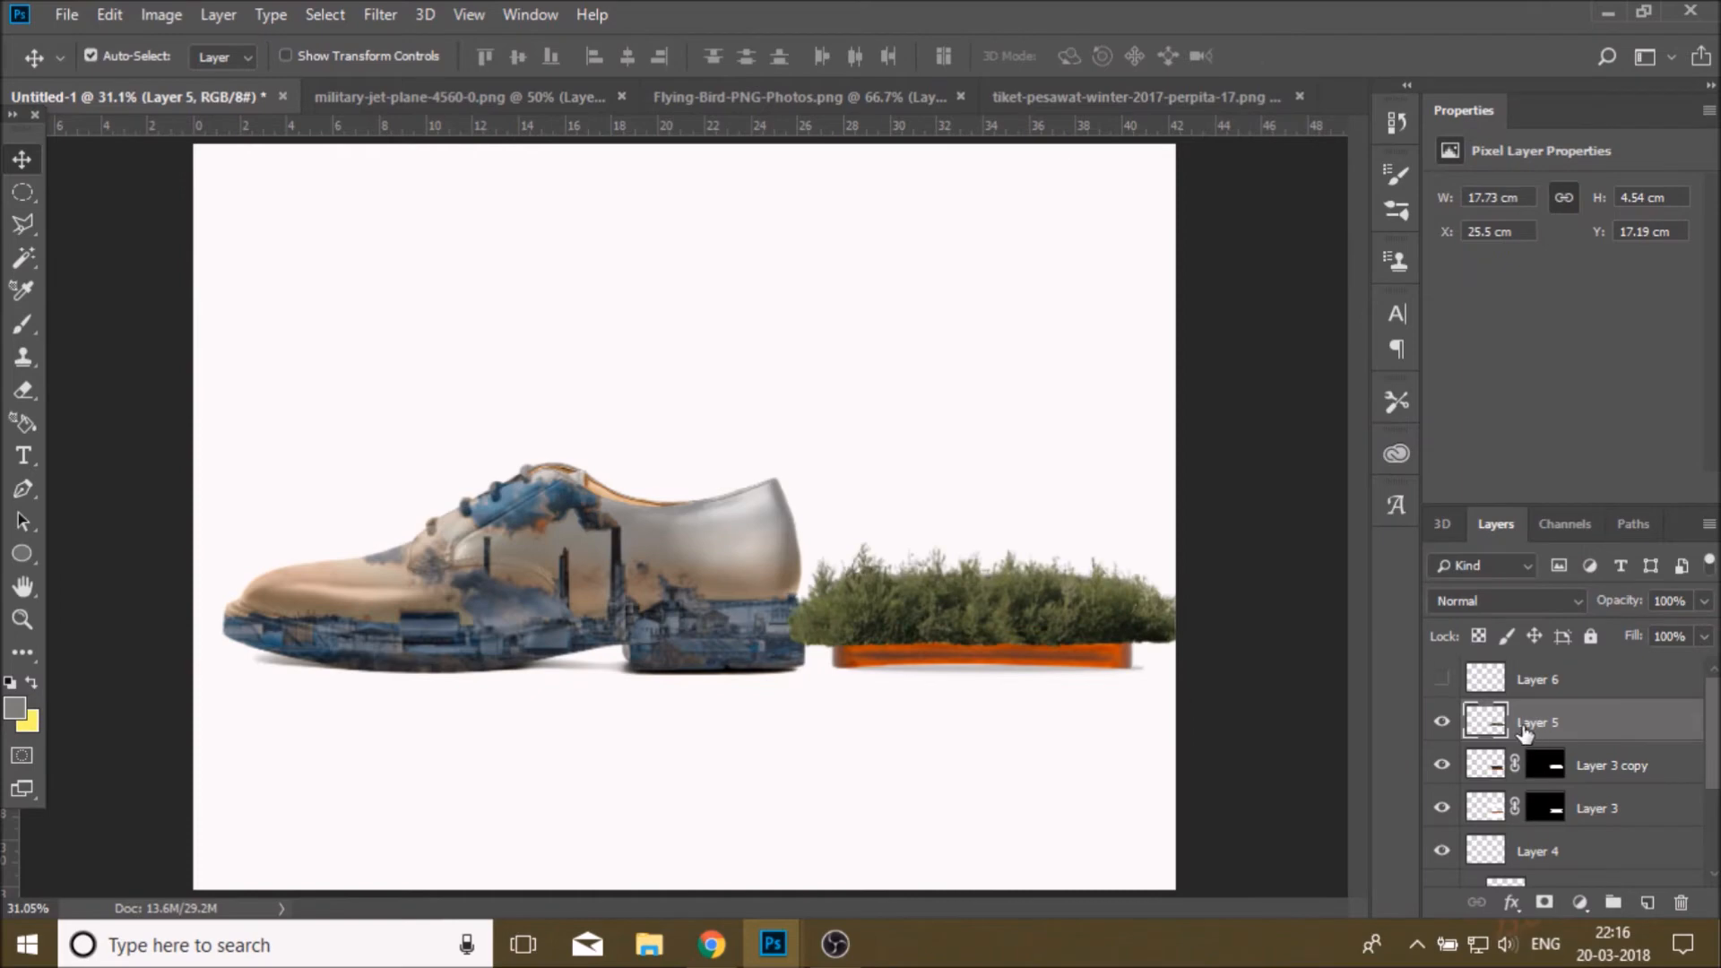
{"action": "left_click", "coordinate": [1451, 730]}
{"action": "left_click", "coordinate": [1451, 730]}
{"action": "left_click", "coordinate": [112, 25]}
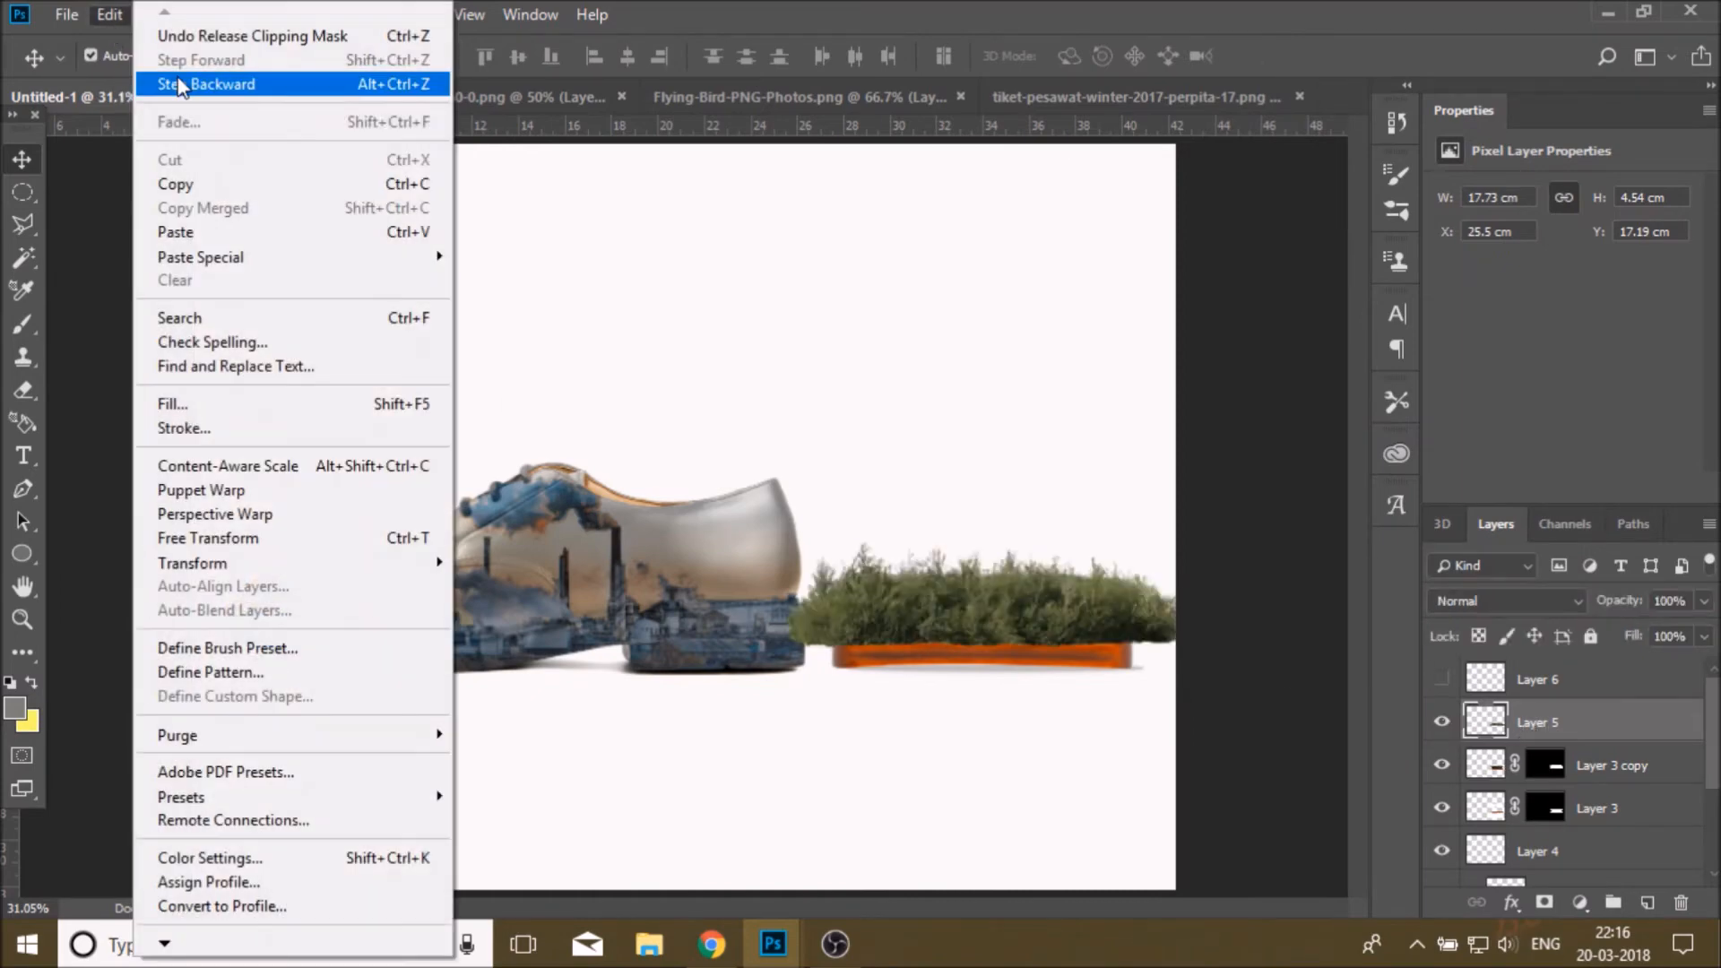
{"action": "left_click", "coordinate": [206, 83]}
- Release Layer 6 copy from its clipping mask and move its airliner onto the shoe's toe, at about X 2.64 cm, Y 18.07 cm
{"action": "scroll", "coordinate": [1663, 767], "scroll_direction": "down", "scroll_amount": 1}
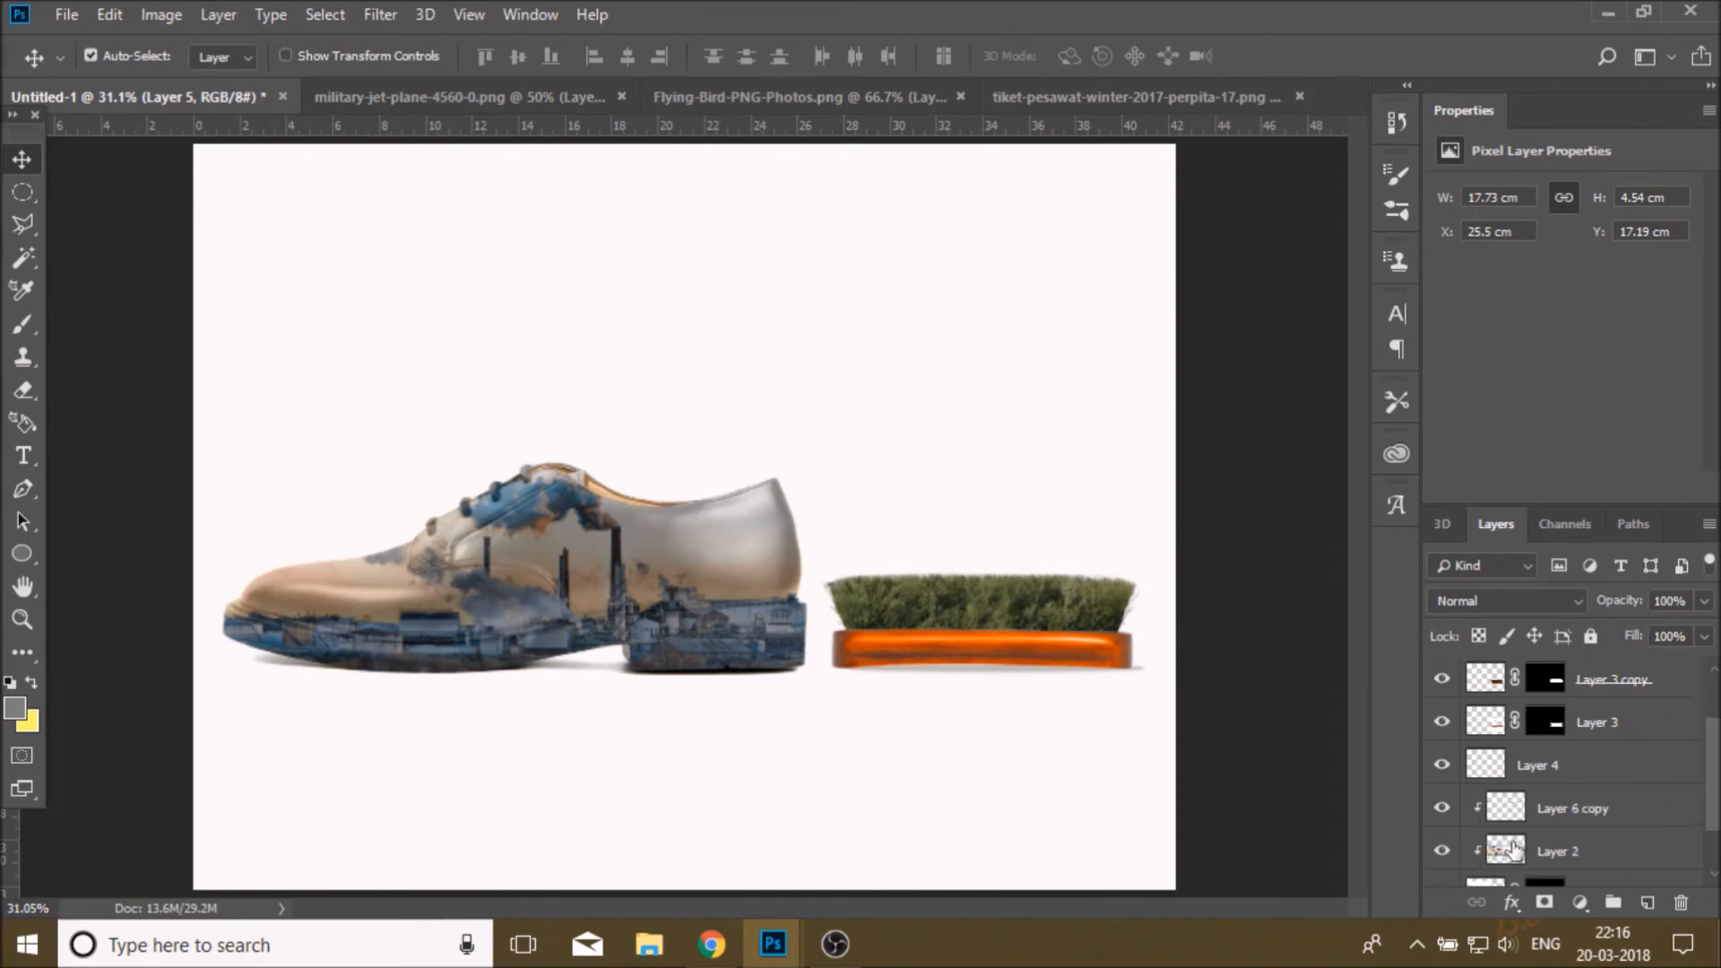
{"action": "left_click", "coordinate": [1444, 819]}
{"action": "left_click", "coordinate": [1444, 819]}
{"action": "right_click", "coordinate": [1593, 813]}
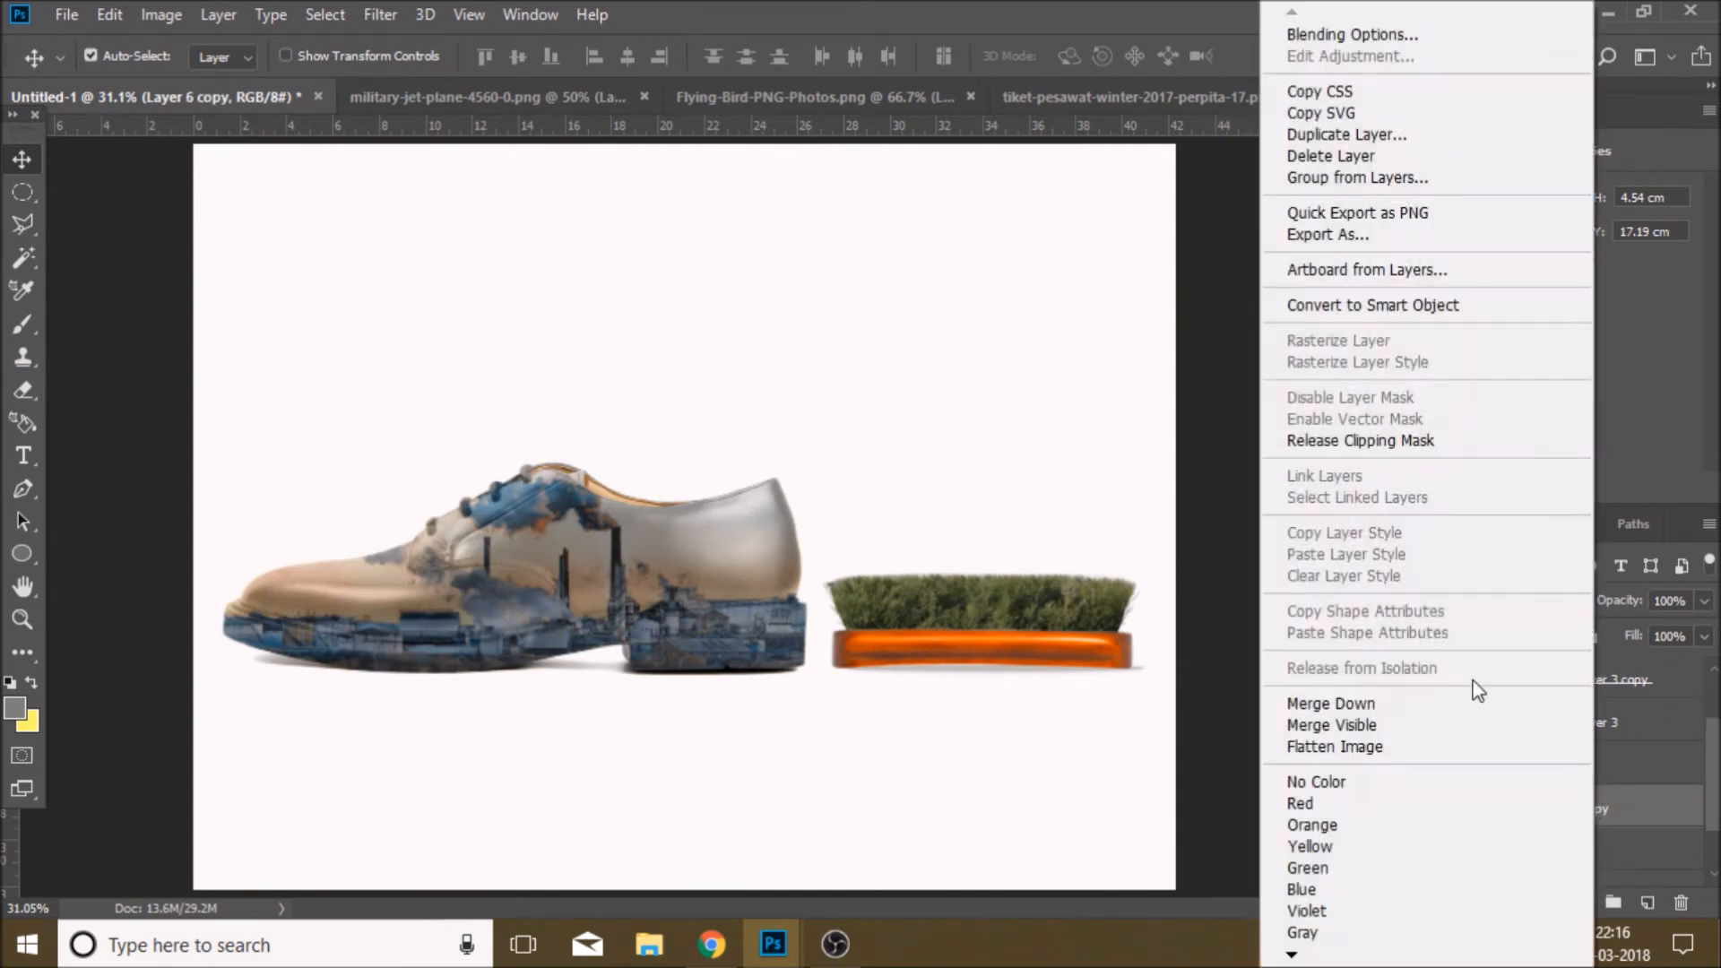
{"action": "left_click", "coordinate": [1361, 440]}
{"action": "left_click_drag", "start_coordinate": [339, 439], "coordinate": [313, 583]}
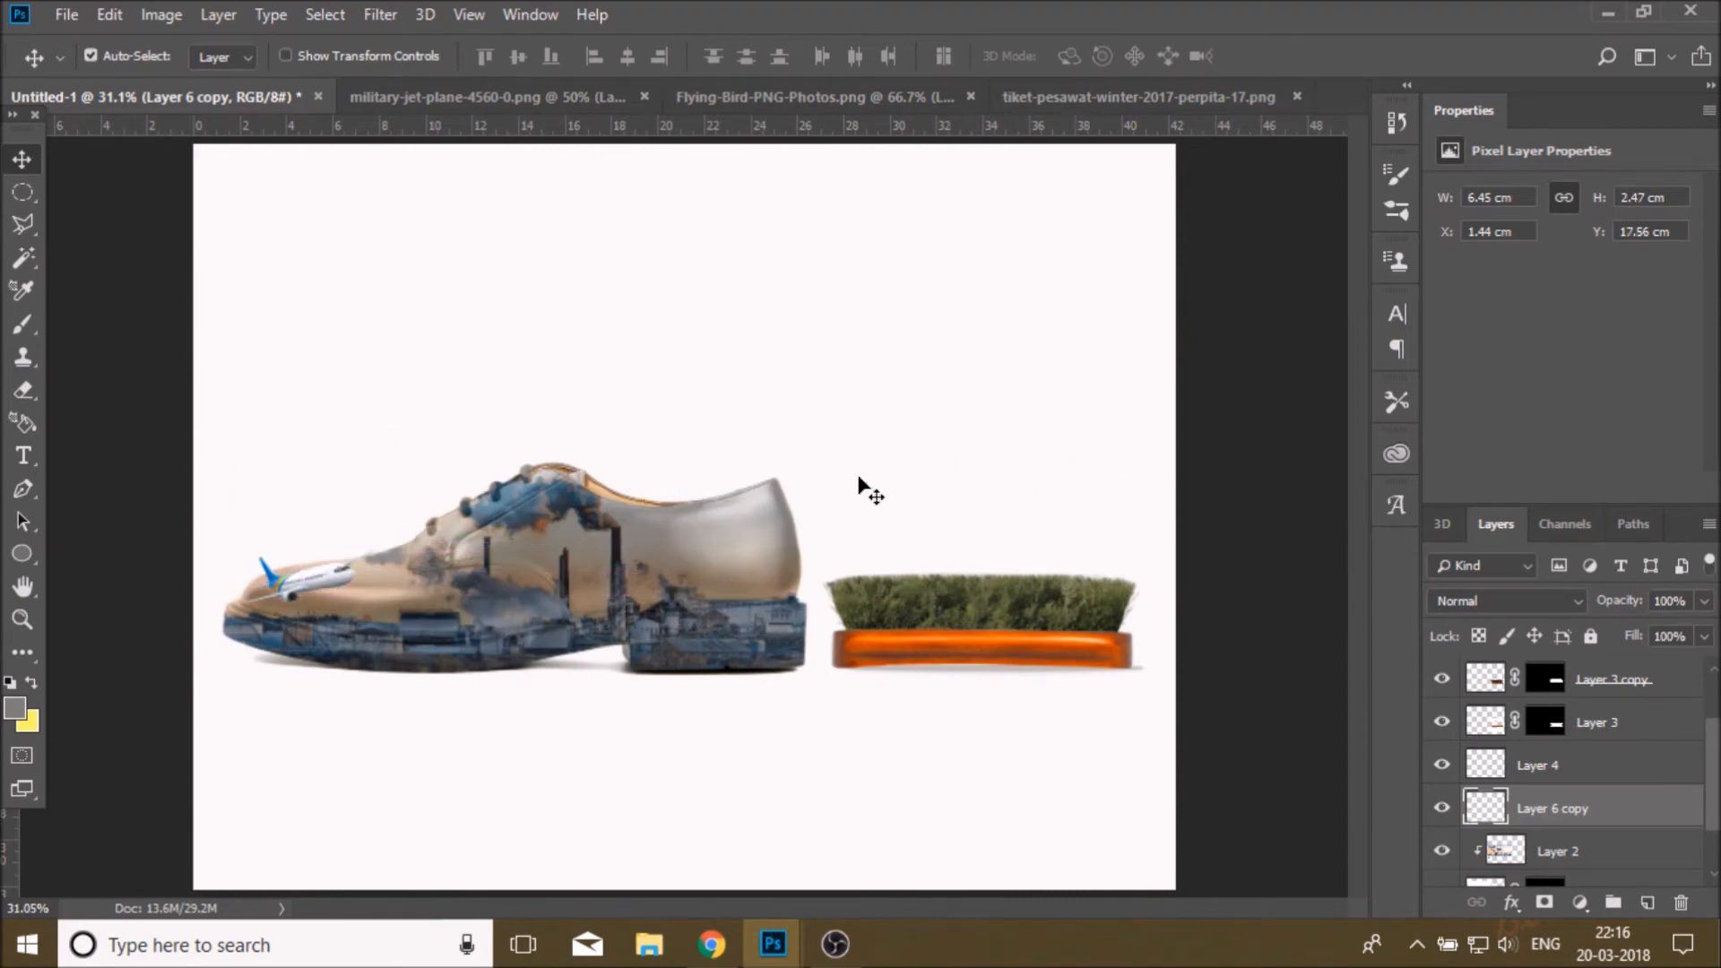
{"action": "left_click_drag", "start_coordinate": [330, 581], "coordinate": [343, 581]}
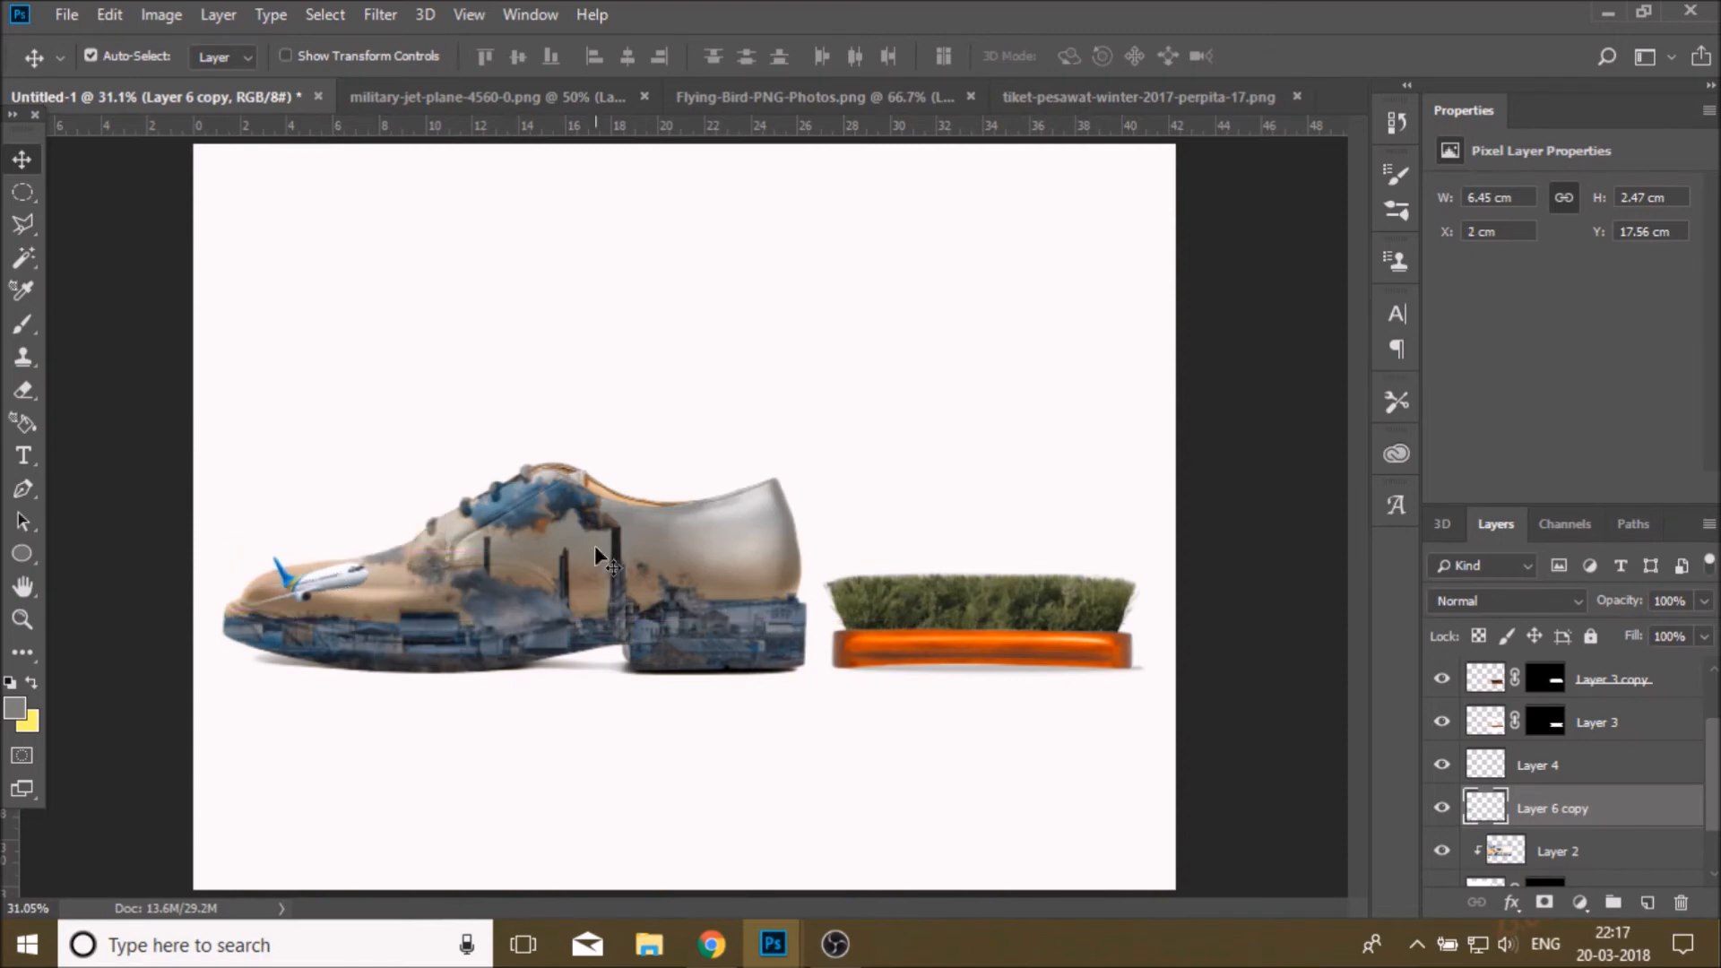
{"action": "left_click_drag", "start_coordinate": [325, 579], "coordinate": [337, 590]}
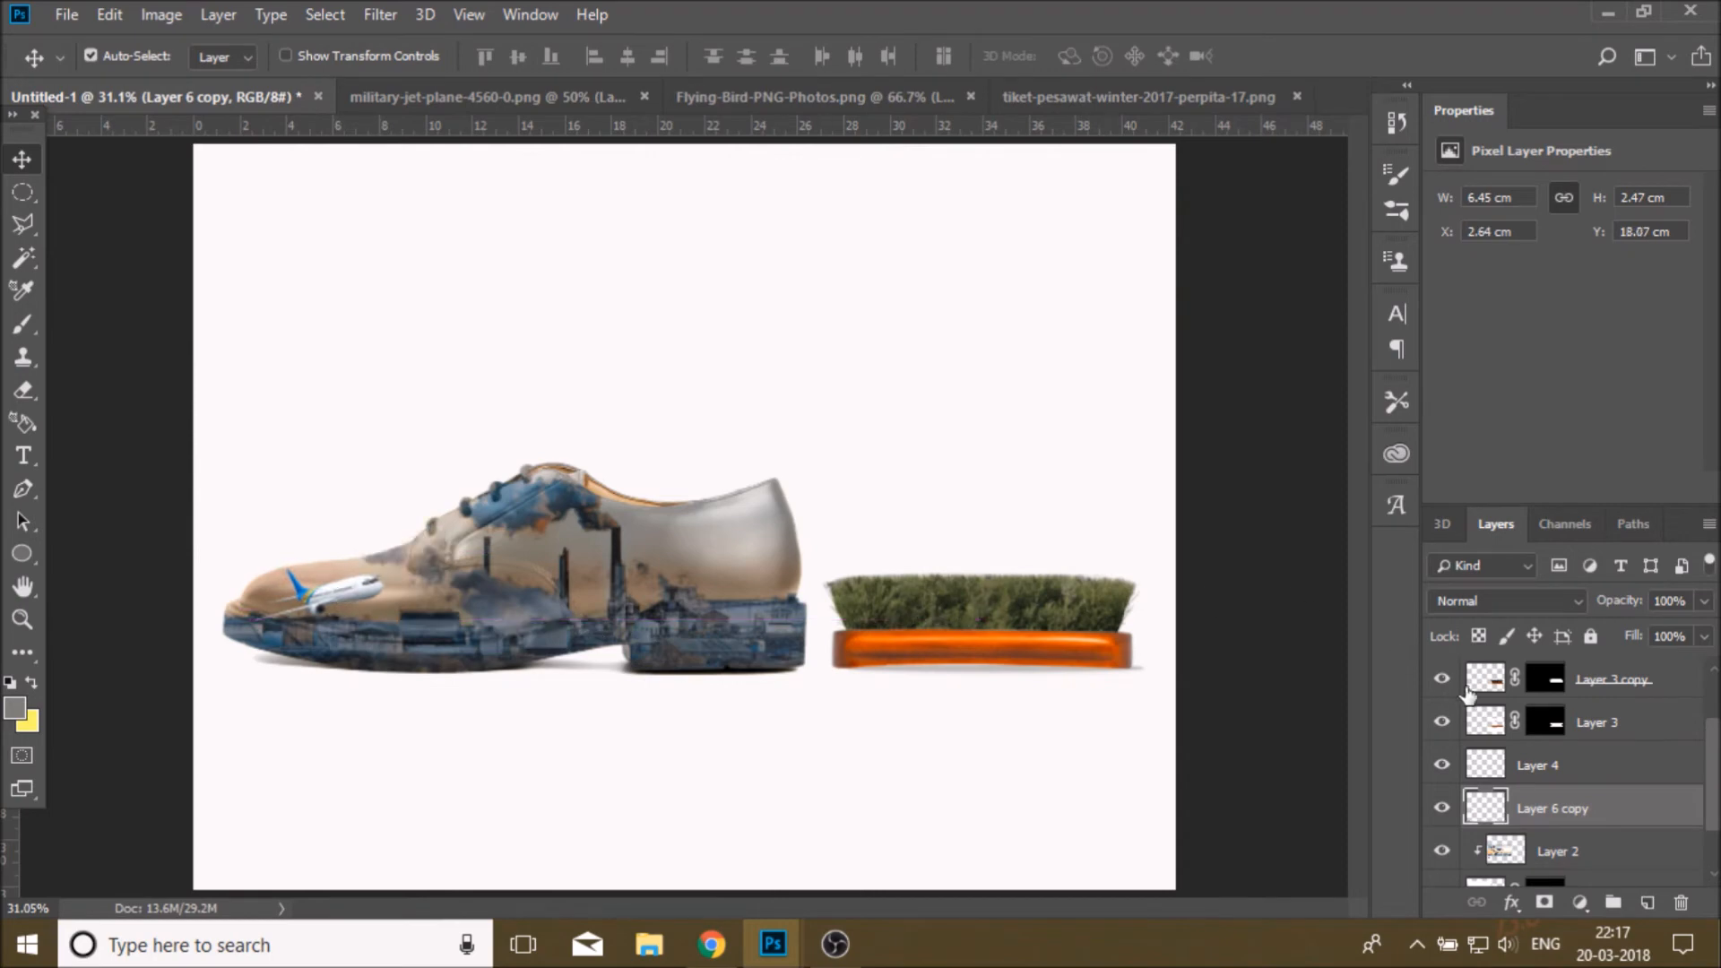
- Clip Layer 6 copy to the shoe and shift the airliner slightly toward the laces, to about X 3.08 cm, Y 17.56 cm
{"action": "right_click", "coordinate": [1606, 807]}
{"action": "left_click", "coordinate": [1375, 442]}
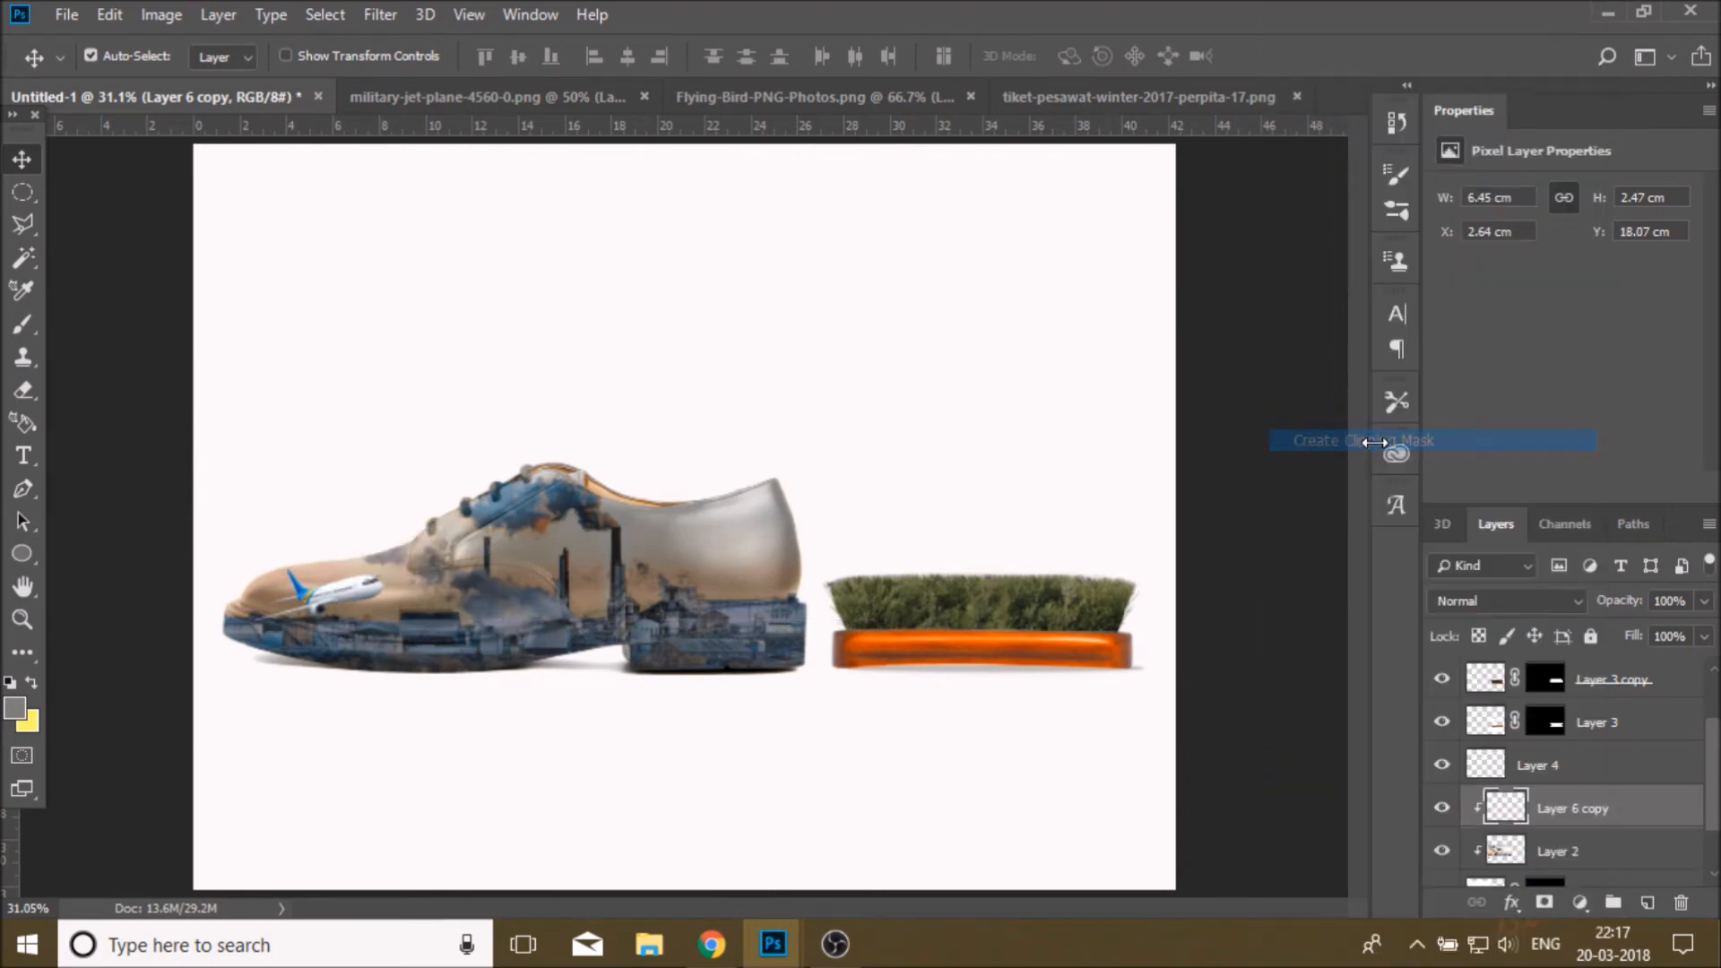
{"action": "left_click_drag", "start_coordinate": [337, 588], "coordinate": [344, 585]}
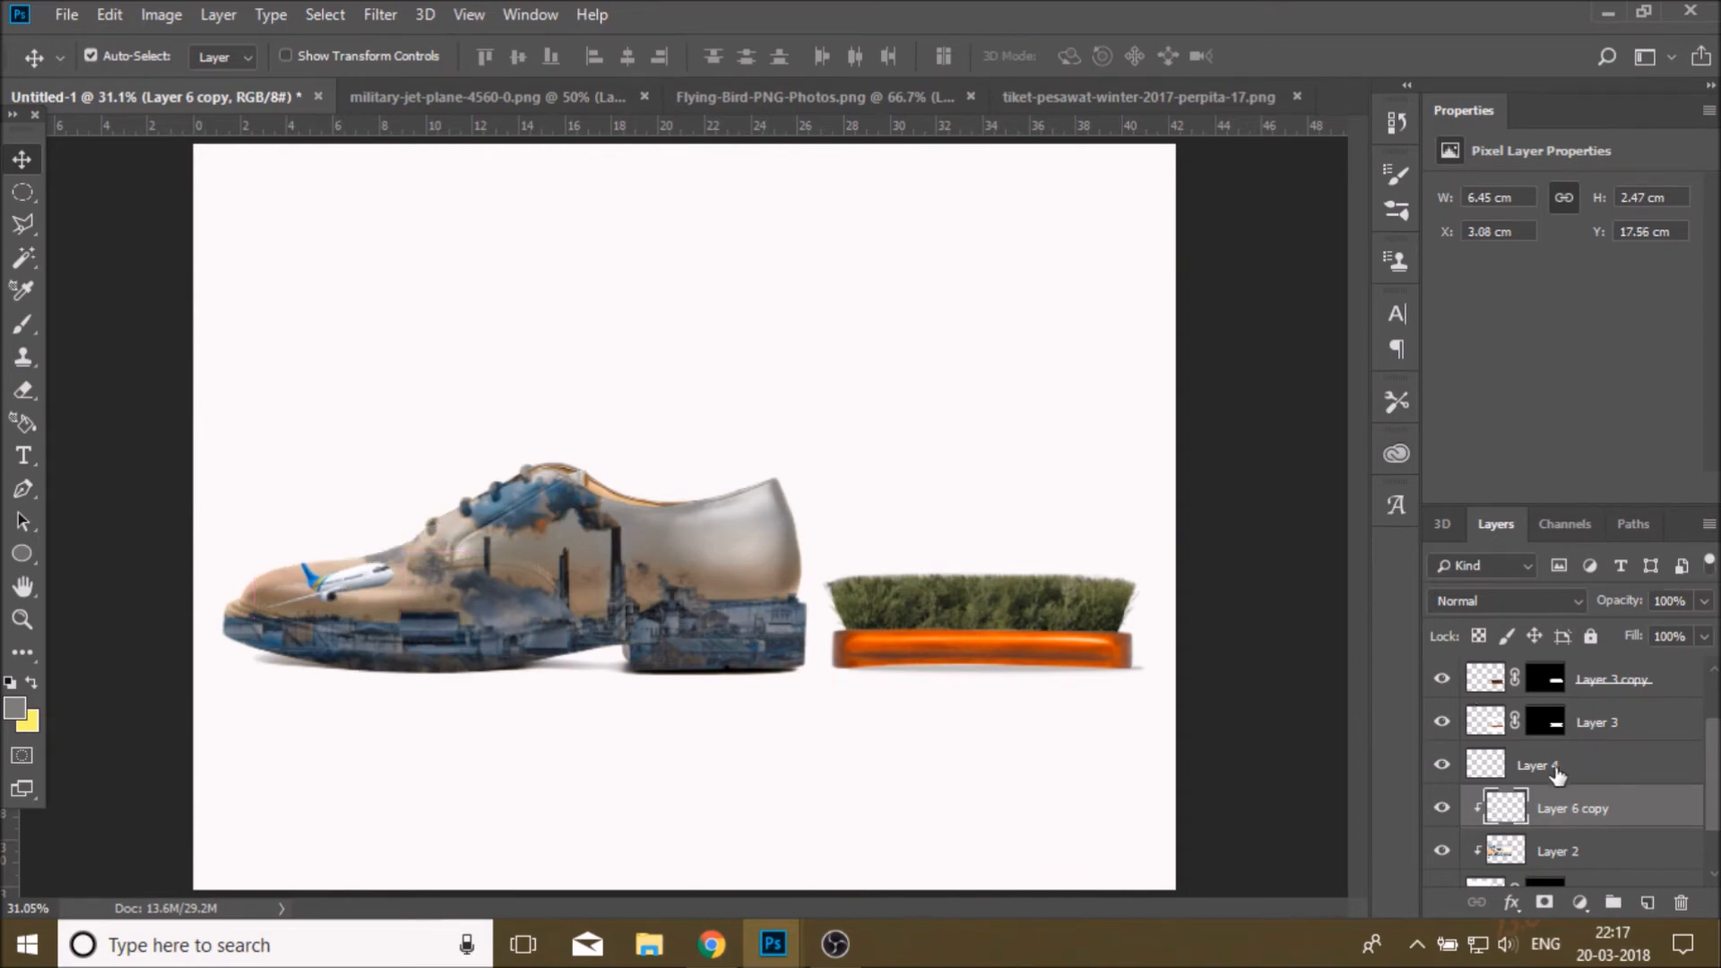
- Show the original airliner layer, Layer 6, again and check Layer 6 copy by toggling its visibility
{"action": "scroll", "coordinate": [1557, 772], "scroll_direction": "up", "scroll_amount": 2}
{"action": "left_click", "coordinate": [1442, 680]}
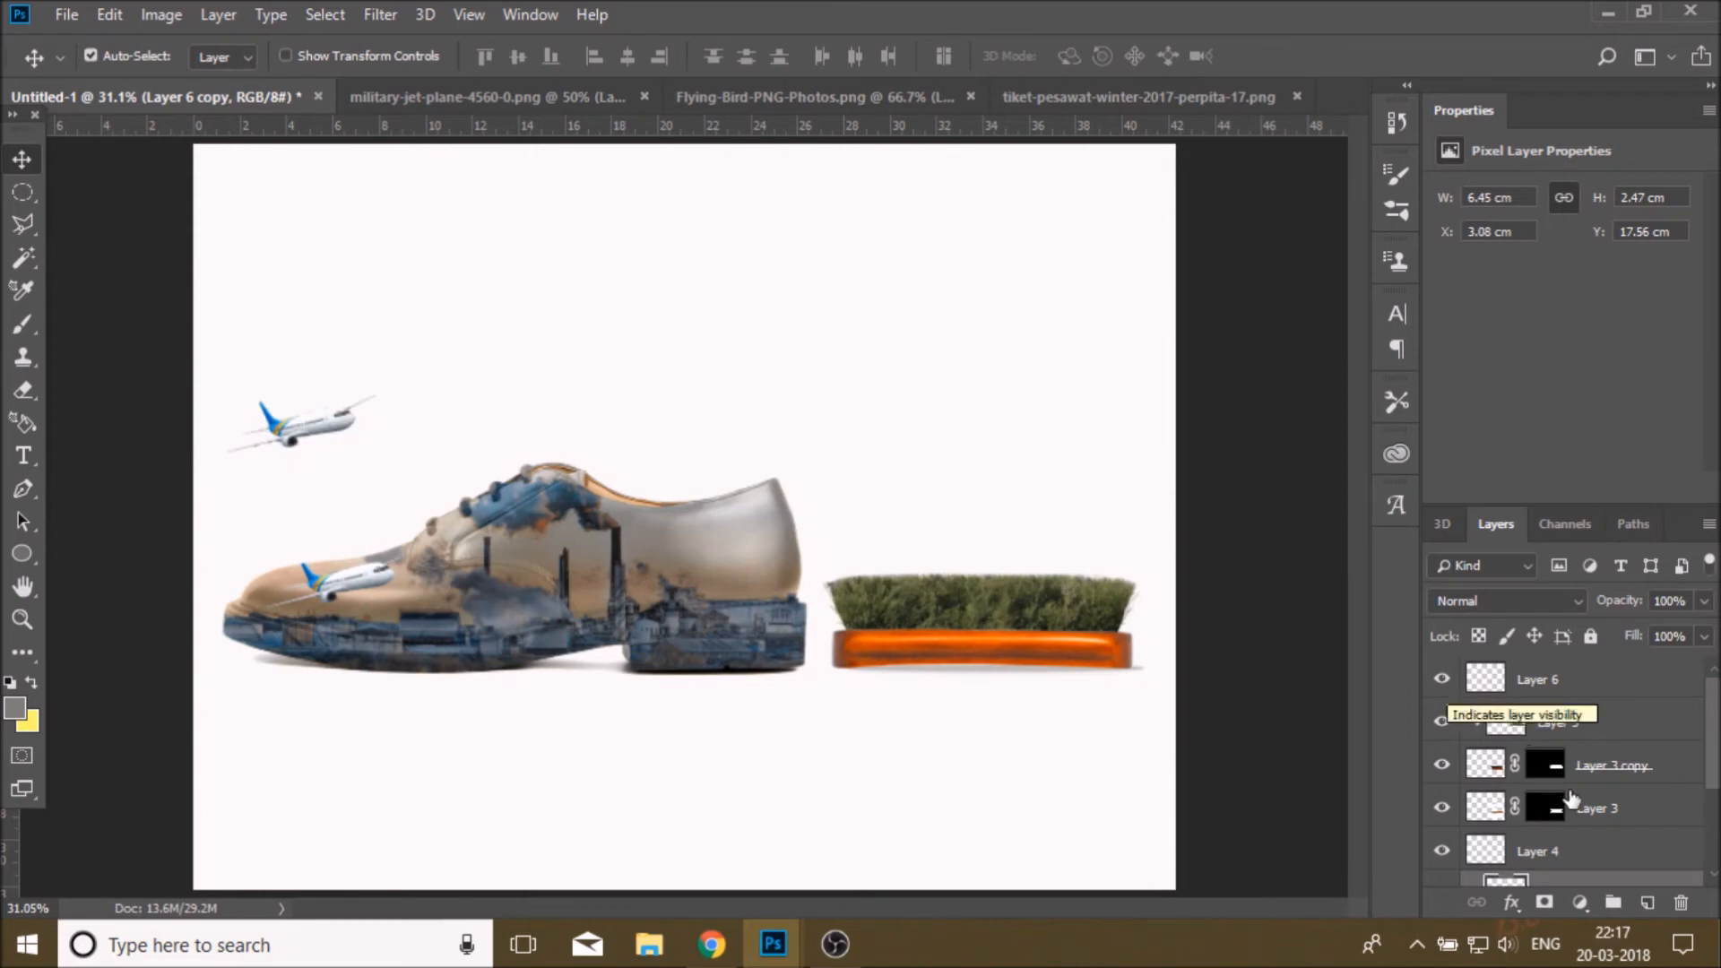
{"action": "scroll", "coordinate": [1605, 798], "scroll_direction": "down", "scroll_amount": 2}
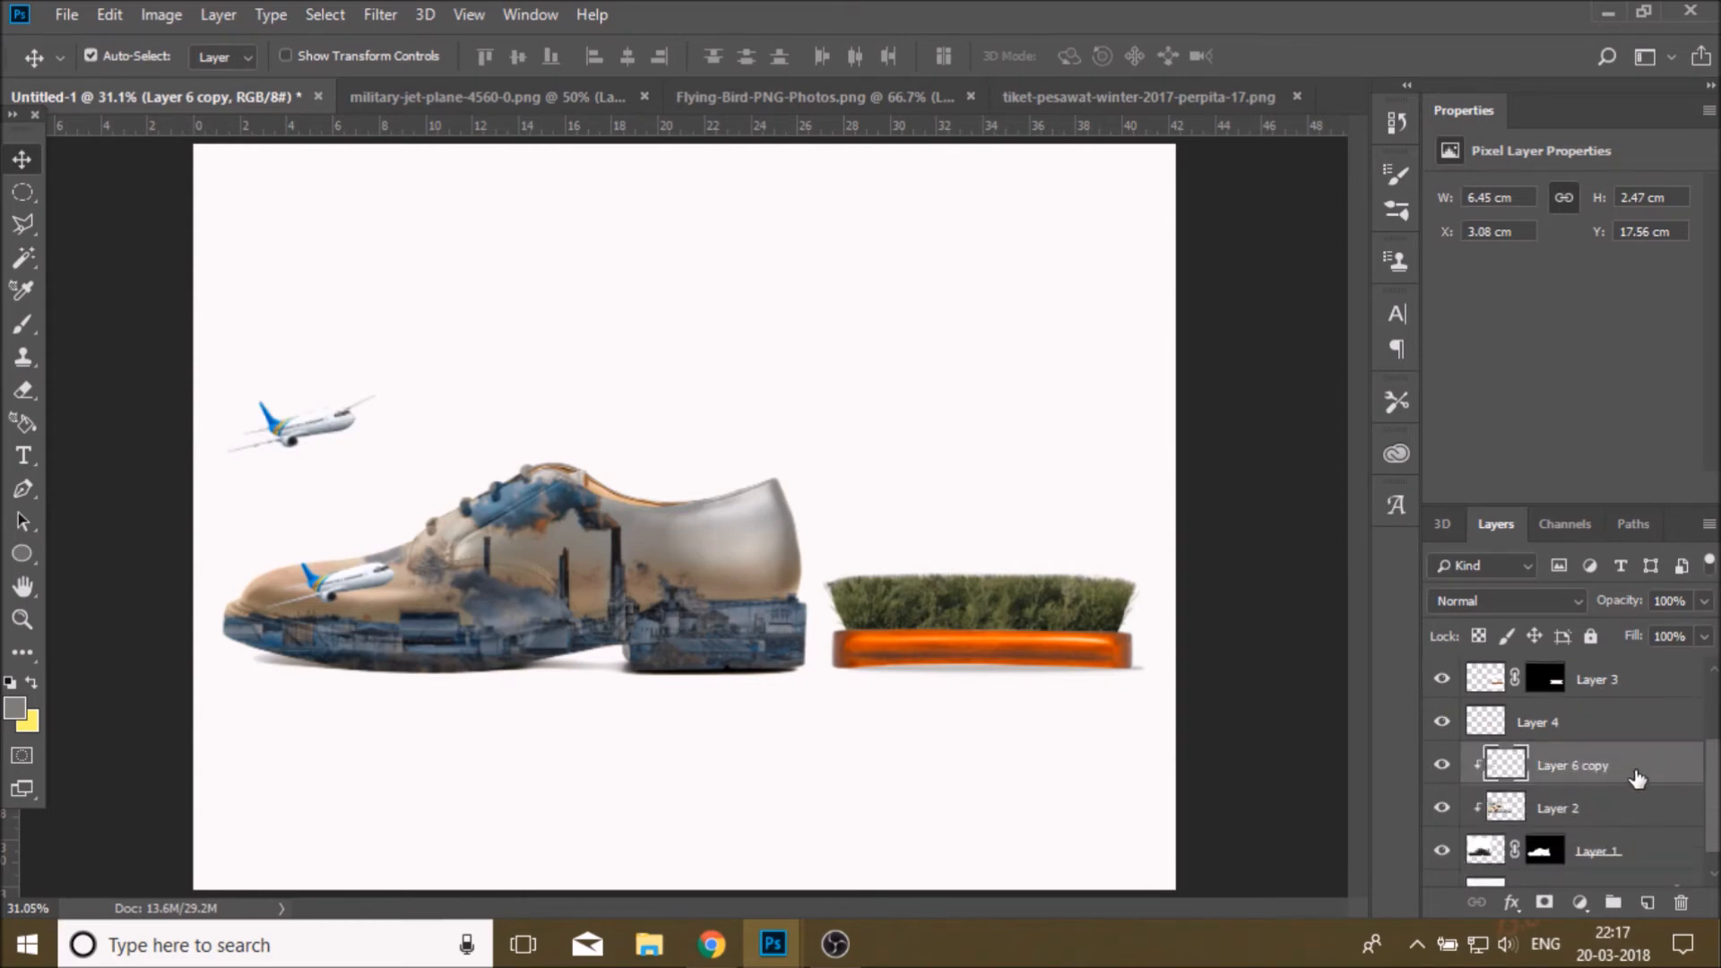
{"action": "left_click", "coordinate": [1442, 767]}
{"action": "left_click", "coordinate": [1442, 770]}
- Release Layer 6 copy from its clipping mask, then add a new layer clipped to it
{"action": "right_click", "coordinate": [1625, 780]}
{"action": "left_click", "coordinate": [1344, 442]}
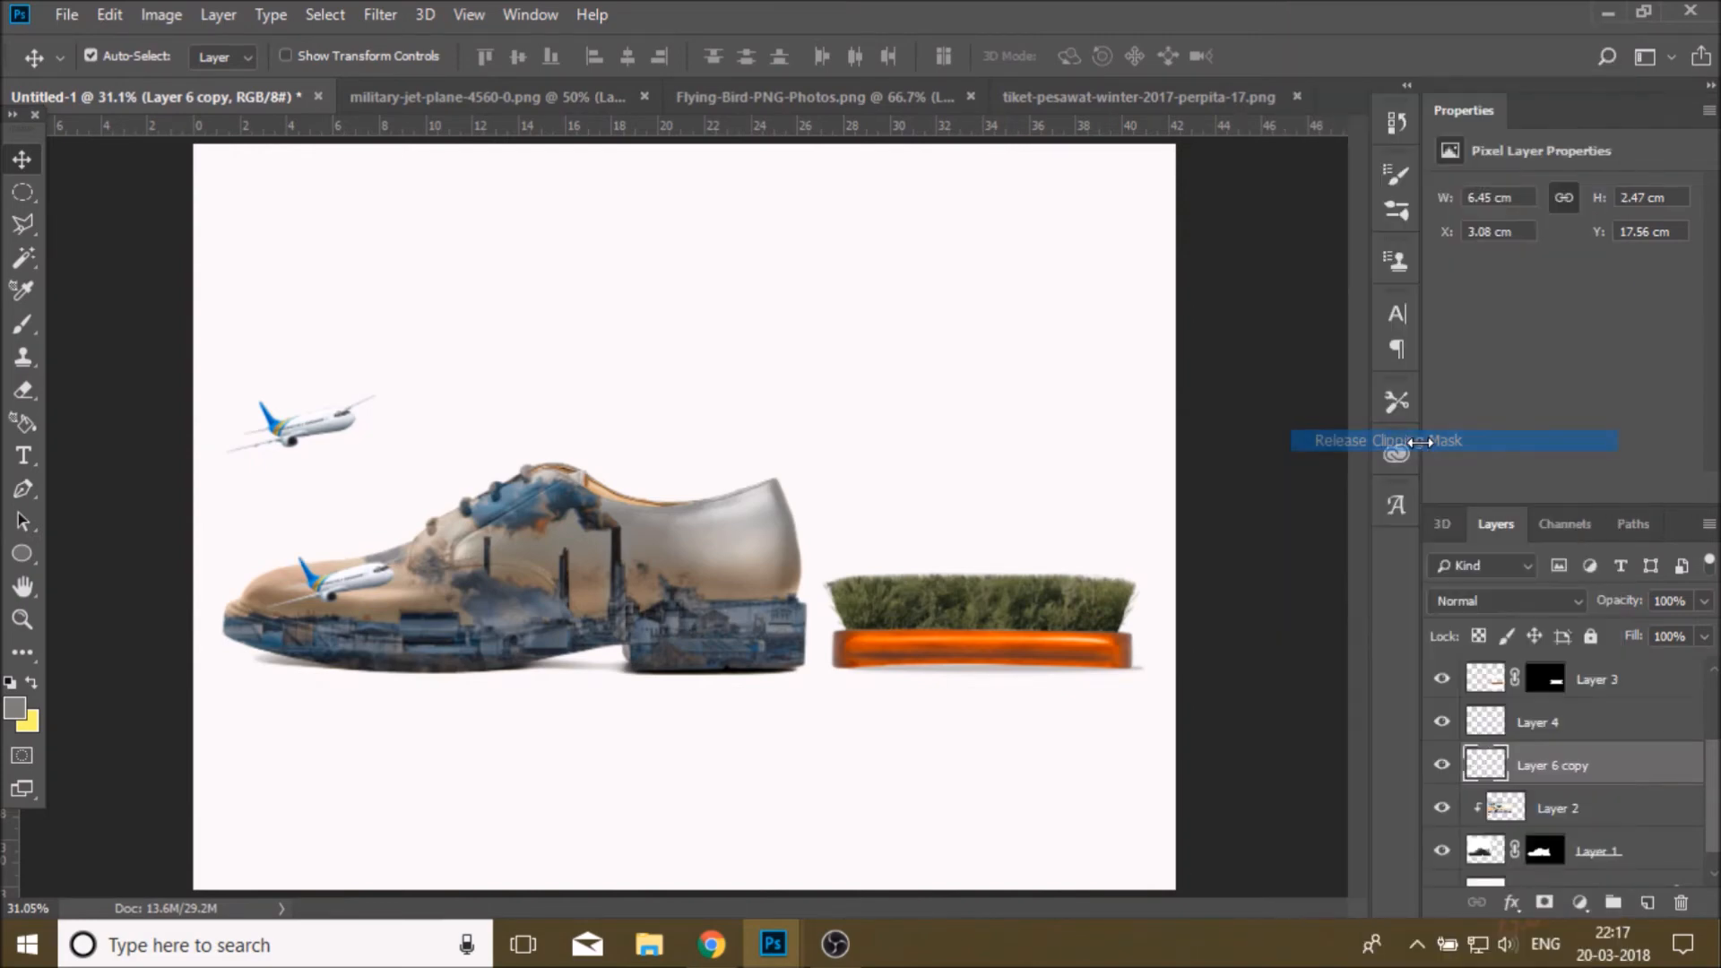
{"action": "left_click", "coordinate": [1649, 906]}
{"action": "right_click", "coordinate": [1625, 768]}
{"action": "left_click", "coordinate": [1345, 442]}
- Set the foreground colour to black and brush over the airliner on the shoe's toe to make a silhouette
{"action": "left_click", "coordinate": [19, 325]}
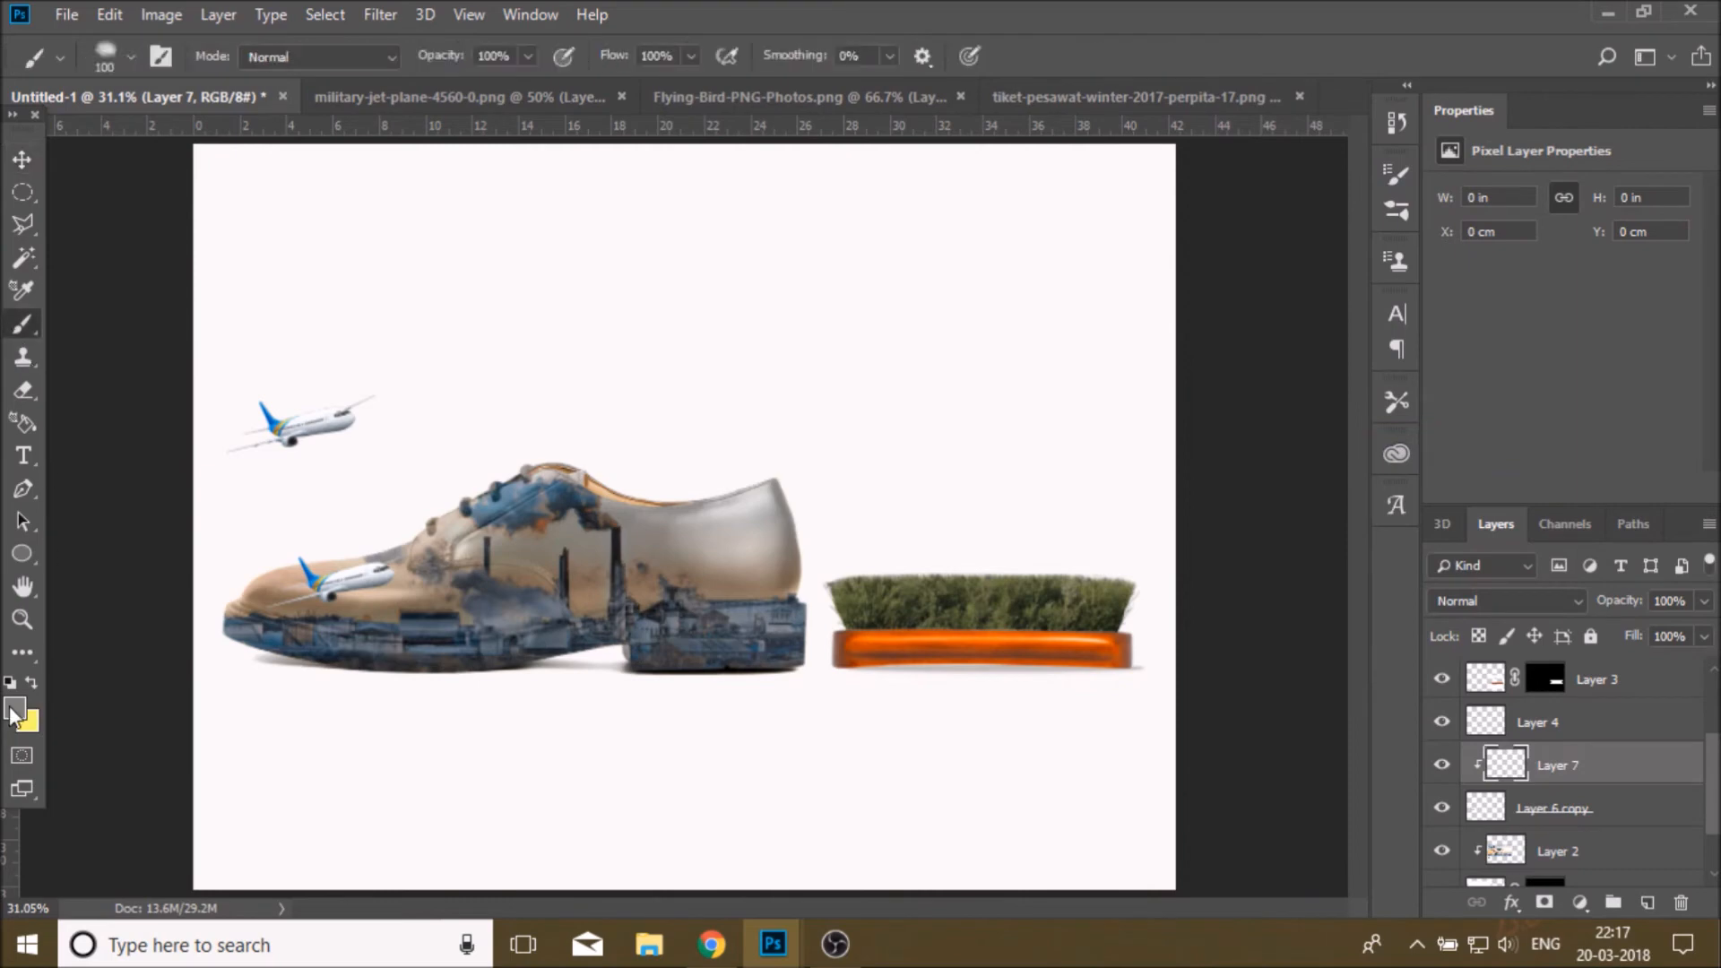
{"action": "left_click", "coordinate": [11, 708]}
{"action": "left_click_drag", "start_coordinate": [973, 605], "coordinate": [886, 784]}
{"action": "left_click", "coordinate": [1470, 403]}
{"action": "mouse_move", "coordinate": [307, 558]}
{"action": "left_mouse_down"}
{"action": "mouse_move", "coordinate": [283, 623]}
{"action": "mouse_move", "coordinate": [311, 595]}
{"action": "mouse_move", "coordinate": [286, 551]}
{"action": "mouse_move", "coordinate": [293, 621]}
{"action": "mouse_move", "coordinate": [261, 646]}
{"action": "mouse_move", "coordinate": [329, 636]}
{"action": "mouse_move", "coordinate": [319, 550]}
{"action": "mouse_move", "coordinate": [334, 542]}
{"action": "mouse_move", "coordinate": [352, 567]}
{"action": "mouse_move", "coordinate": [354, 657]}
{"action": "mouse_move", "coordinate": [398, 651]}
{"action": "left_mouse_up"}
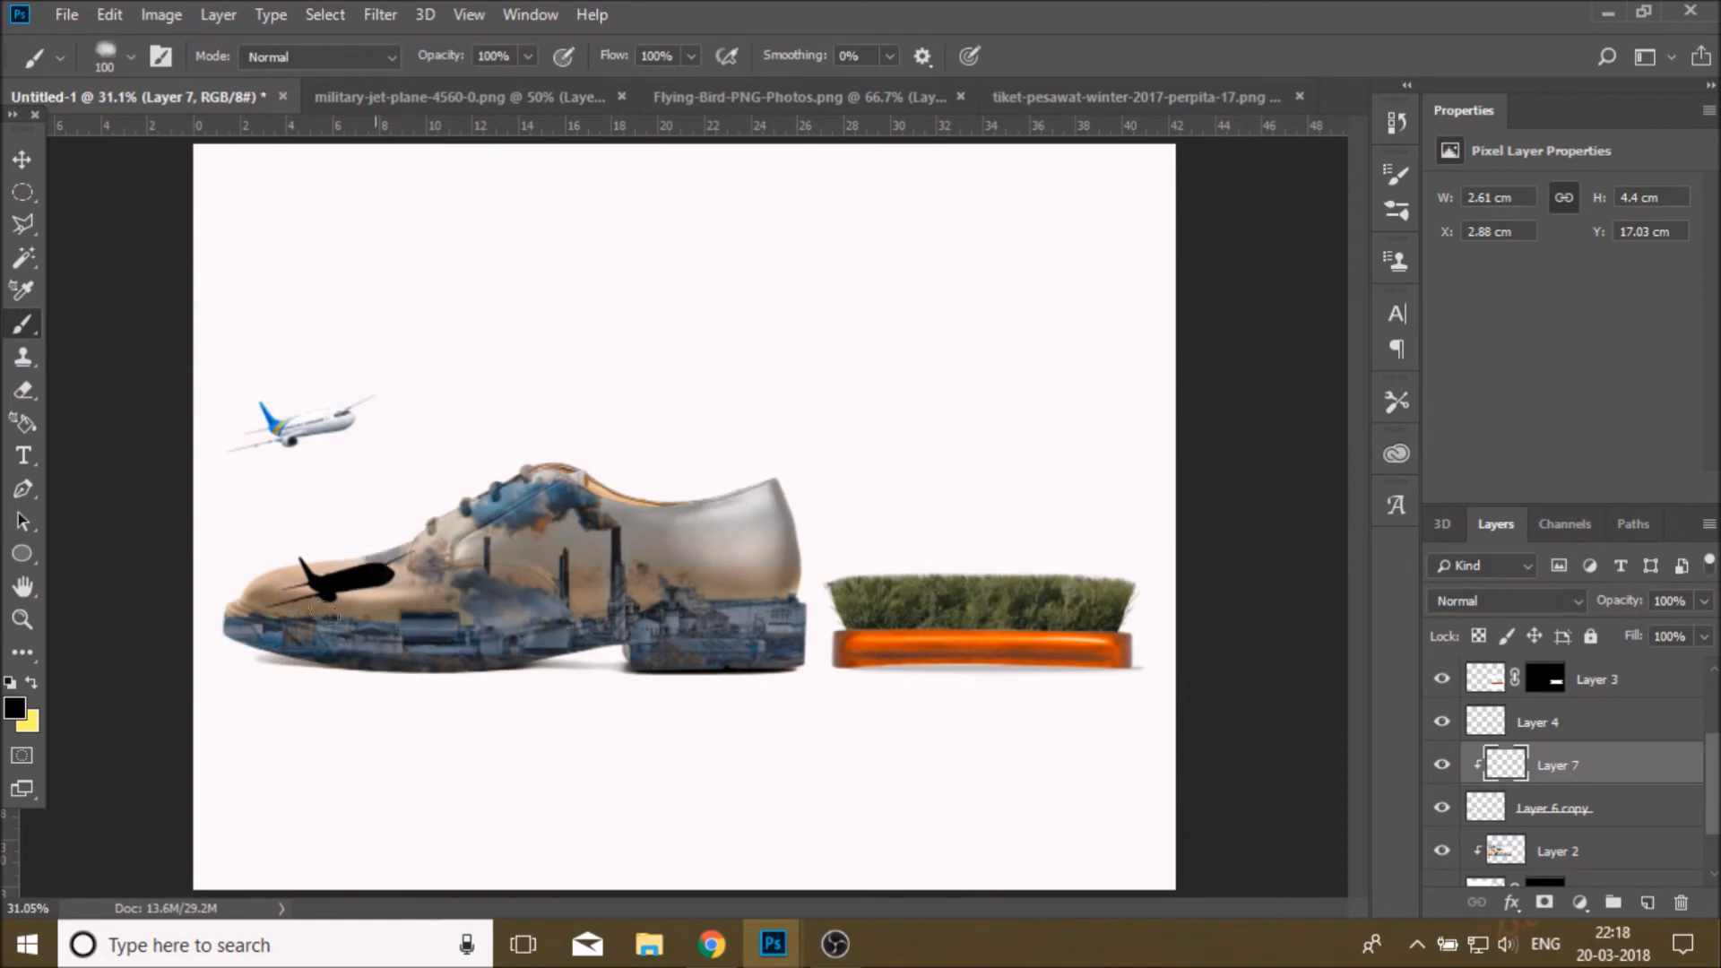
- Merge the black-painted Layer 7 down into Layer 6 copy and clip the silhouette to the shoe
{"action": "left_click", "coordinate": [22, 159]}
{"action": "right_click", "coordinate": [1575, 773]}
{"action": "left_click", "coordinate": [1354, 705]}
{"action": "right_click", "coordinate": [1584, 769]}
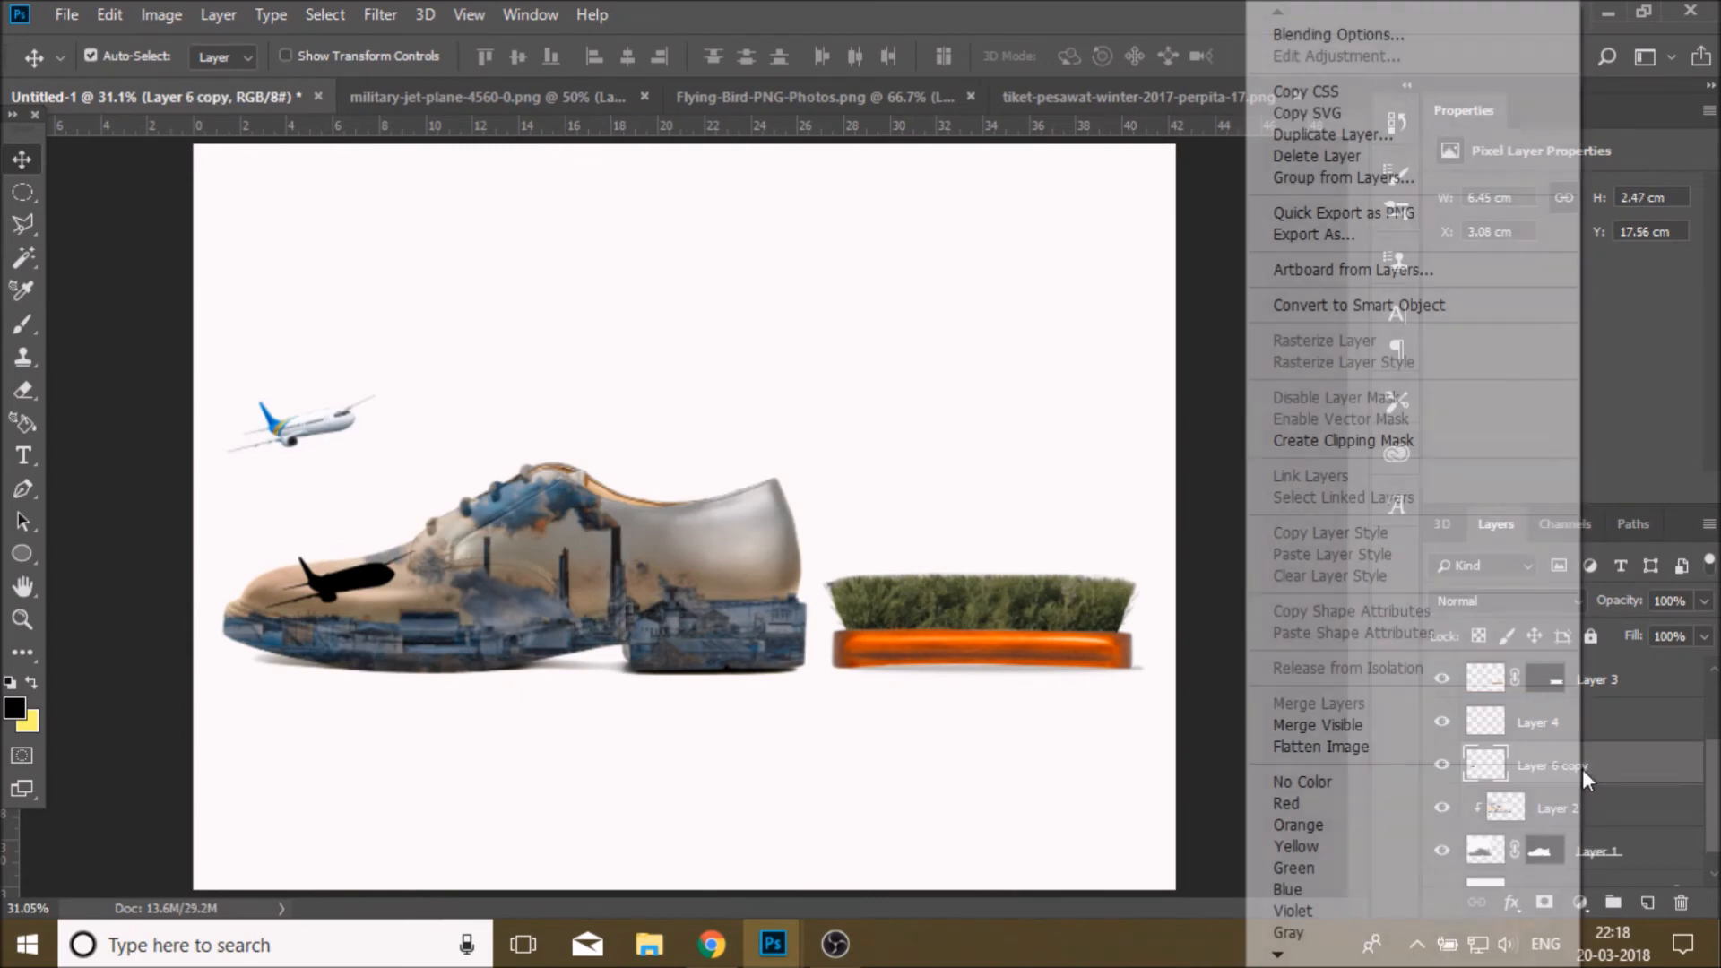
{"action": "left_click", "coordinate": [1361, 442]}
- Settle the airliner silhouette at Y 17.56 cm on the toe and set its layer opacity to 45%
{"action": "left_click_drag", "start_coordinate": [363, 578], "coordinate": [359, 598]}
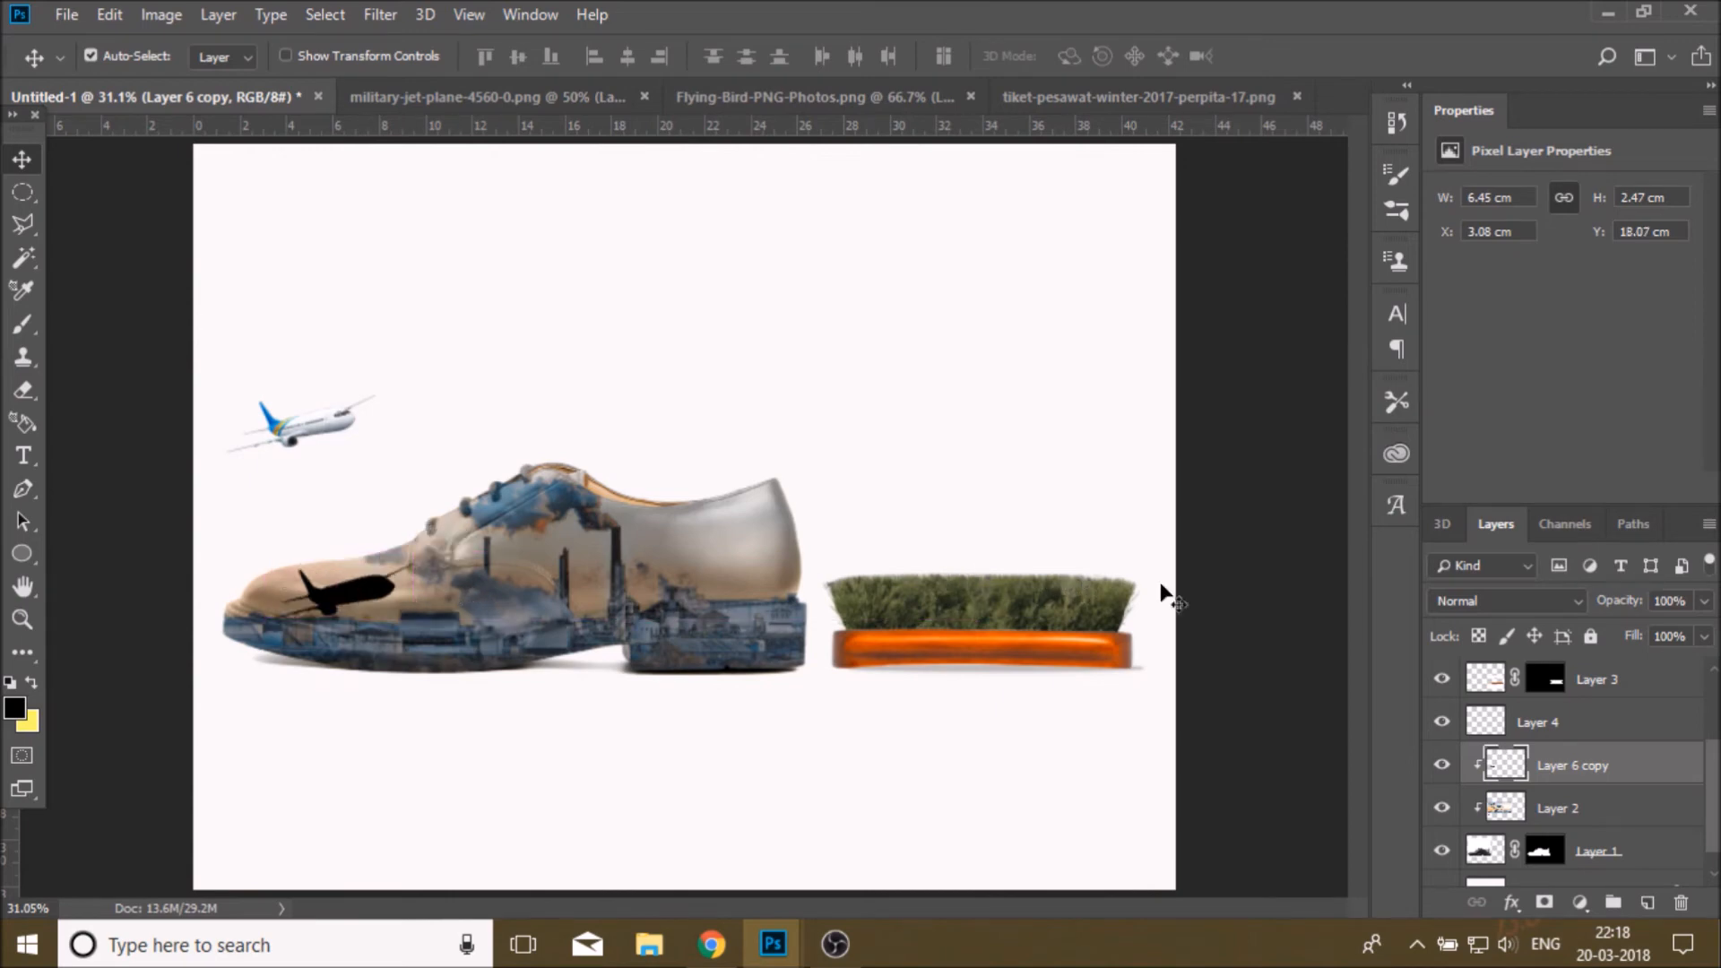
{"action": "mouse_move", "coordinate": [333, 590]}
{"action": "left_mouse_down"}
{"action": "mouse_move", "coordinate": [339, 556]}
{"action": "mouse_move", "coordinate": [334, 578]}
{"action": "left_mouse_up"}
{"action": "left_click", "coordinate": [1704, 601]}
{"action": "left_click_drag", "start_coordinate": [1669, 637], "coordinate": [1643, 638]}
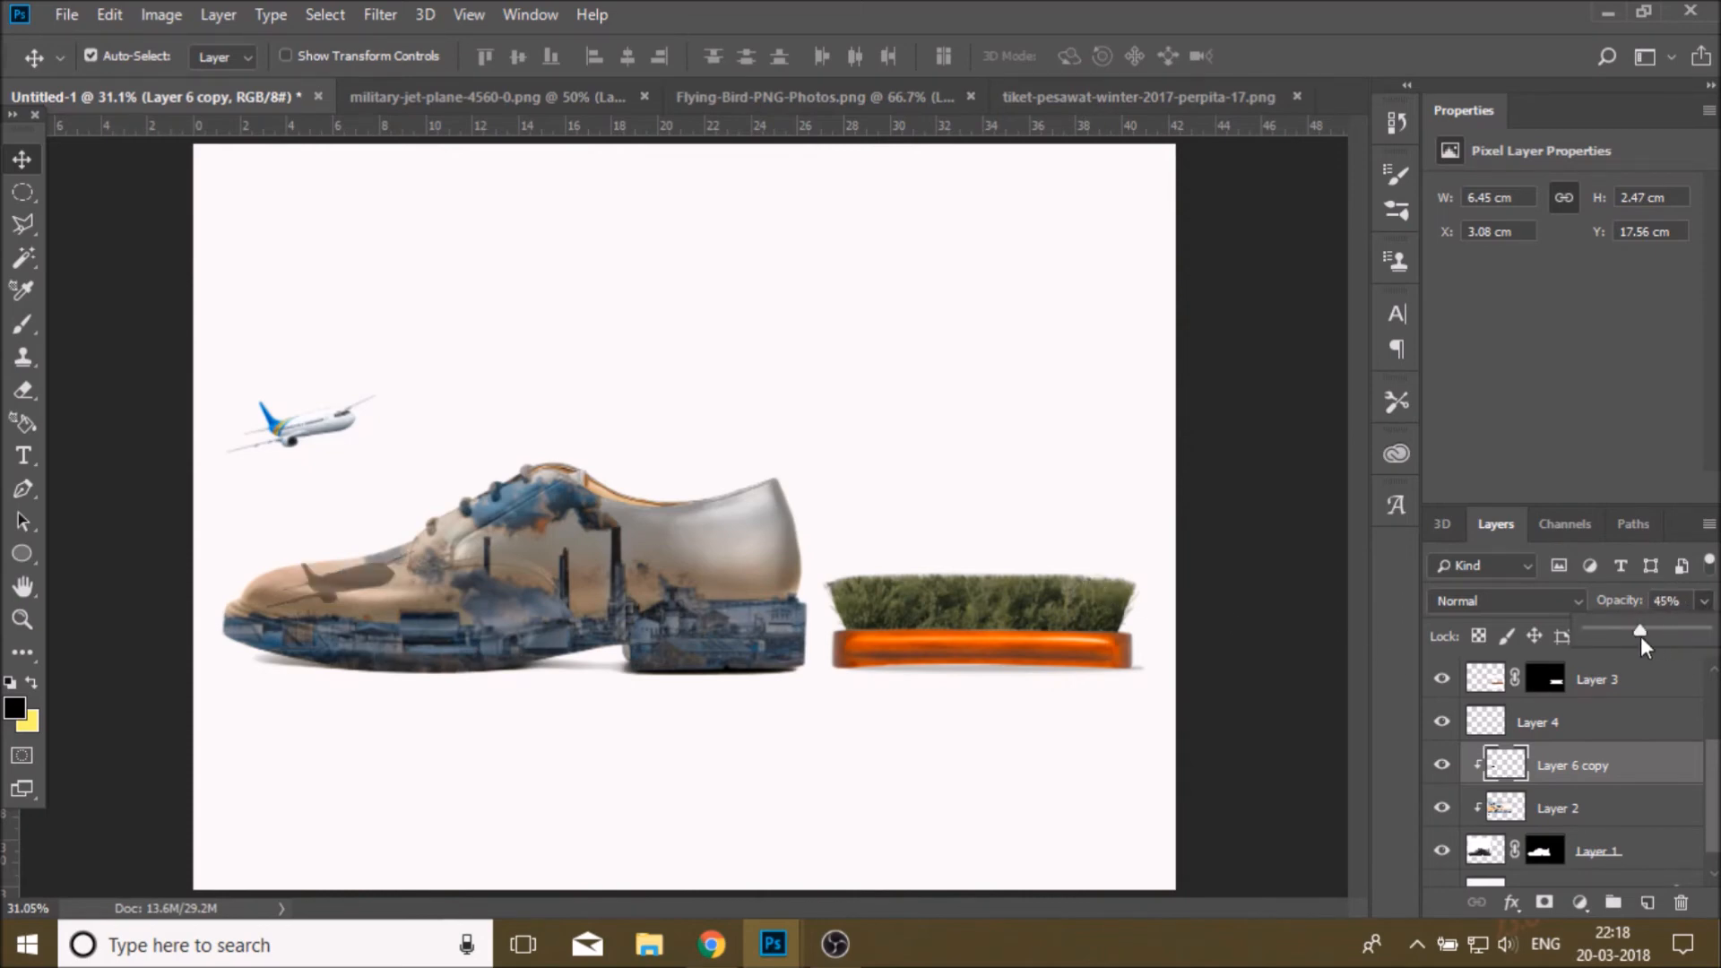
- Apply an 8.0-pixel Gaussian Blur to Layer 6 copy and nudge the shadow to about X 2.95 cm, Y 17.76 cm
{"action": "left_click", "coordinate": [1588, 778]}
{"action": "left_click", "coordinate": [392, 20]}
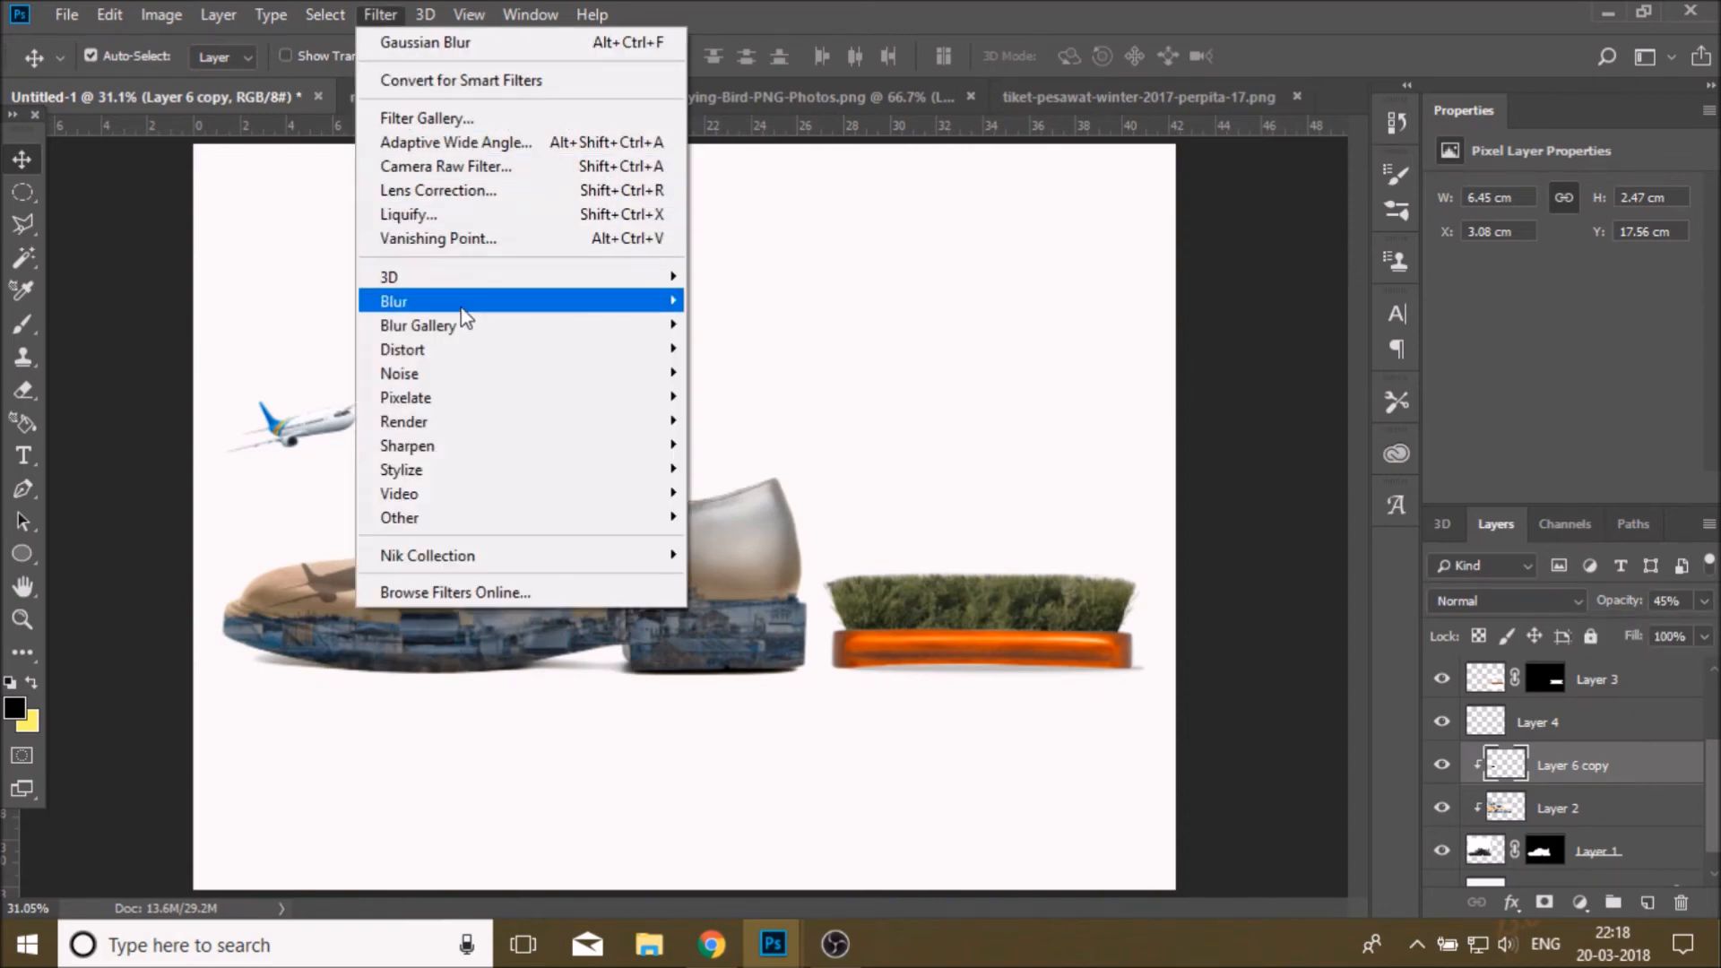
{"action": "mouse_move", "coordinate": [461, 308]}
{"action": "left_click", "coordinate": [769, 392]}
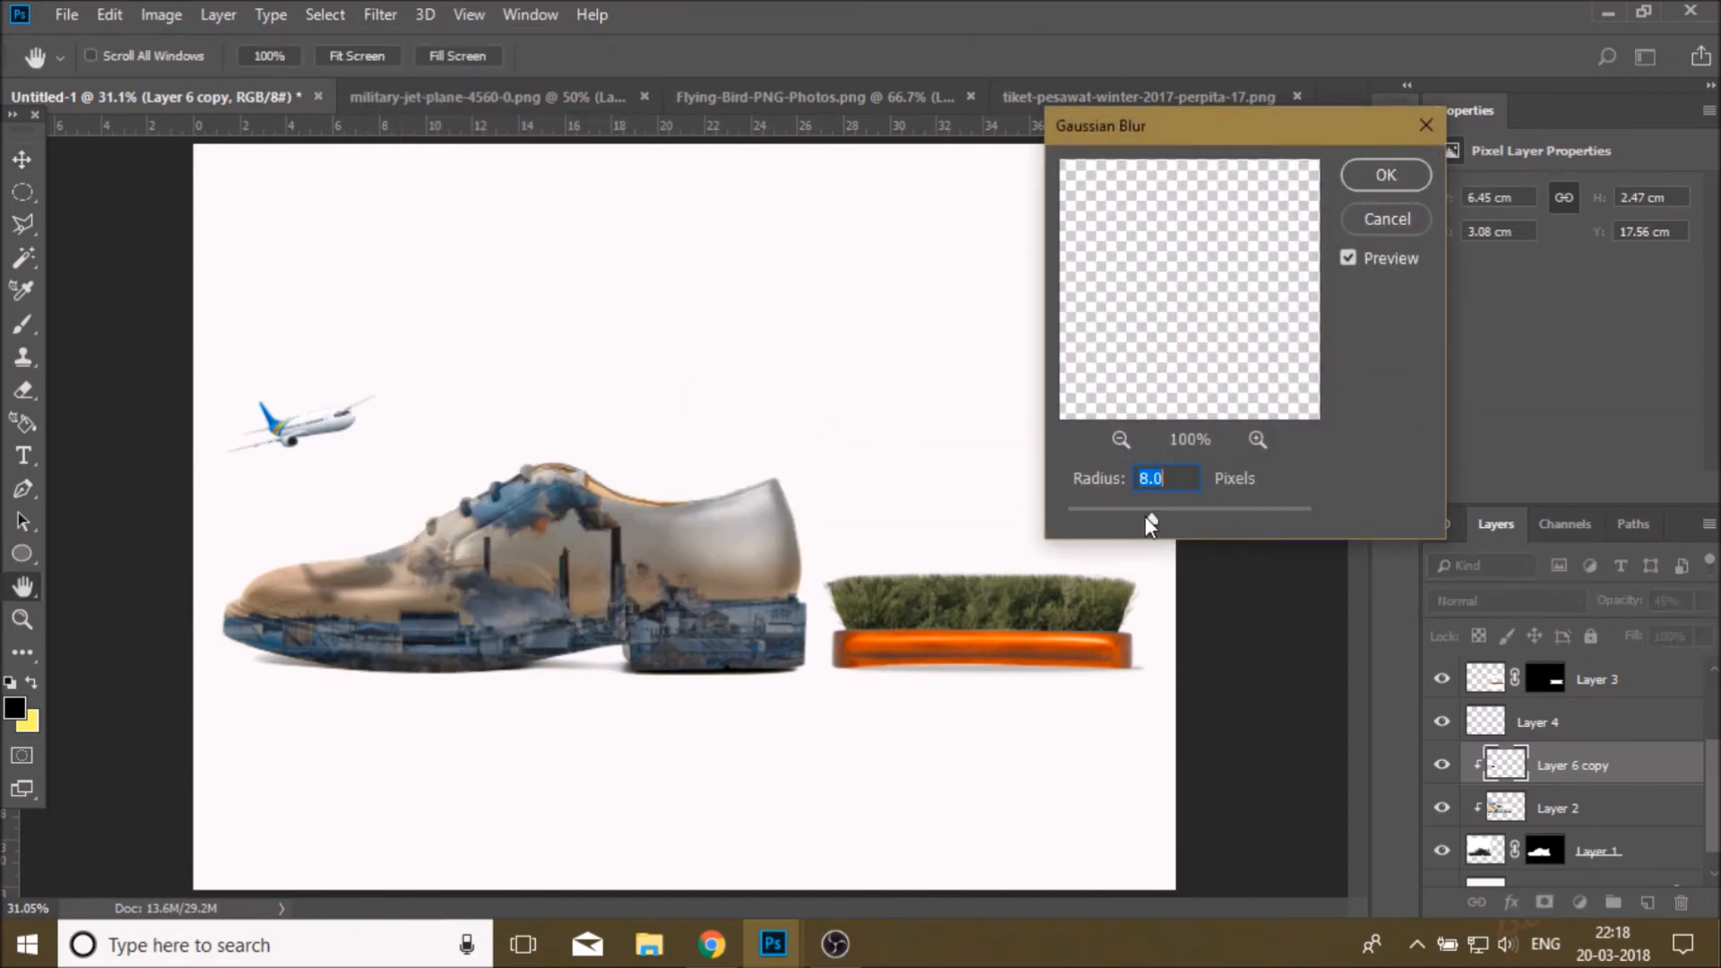
{"action": "left_click", "coordinate": [1385, 175]}
{"action": "left_click_drag", "start_coordinate": [369, 581], "coordinate": [370, 589]}
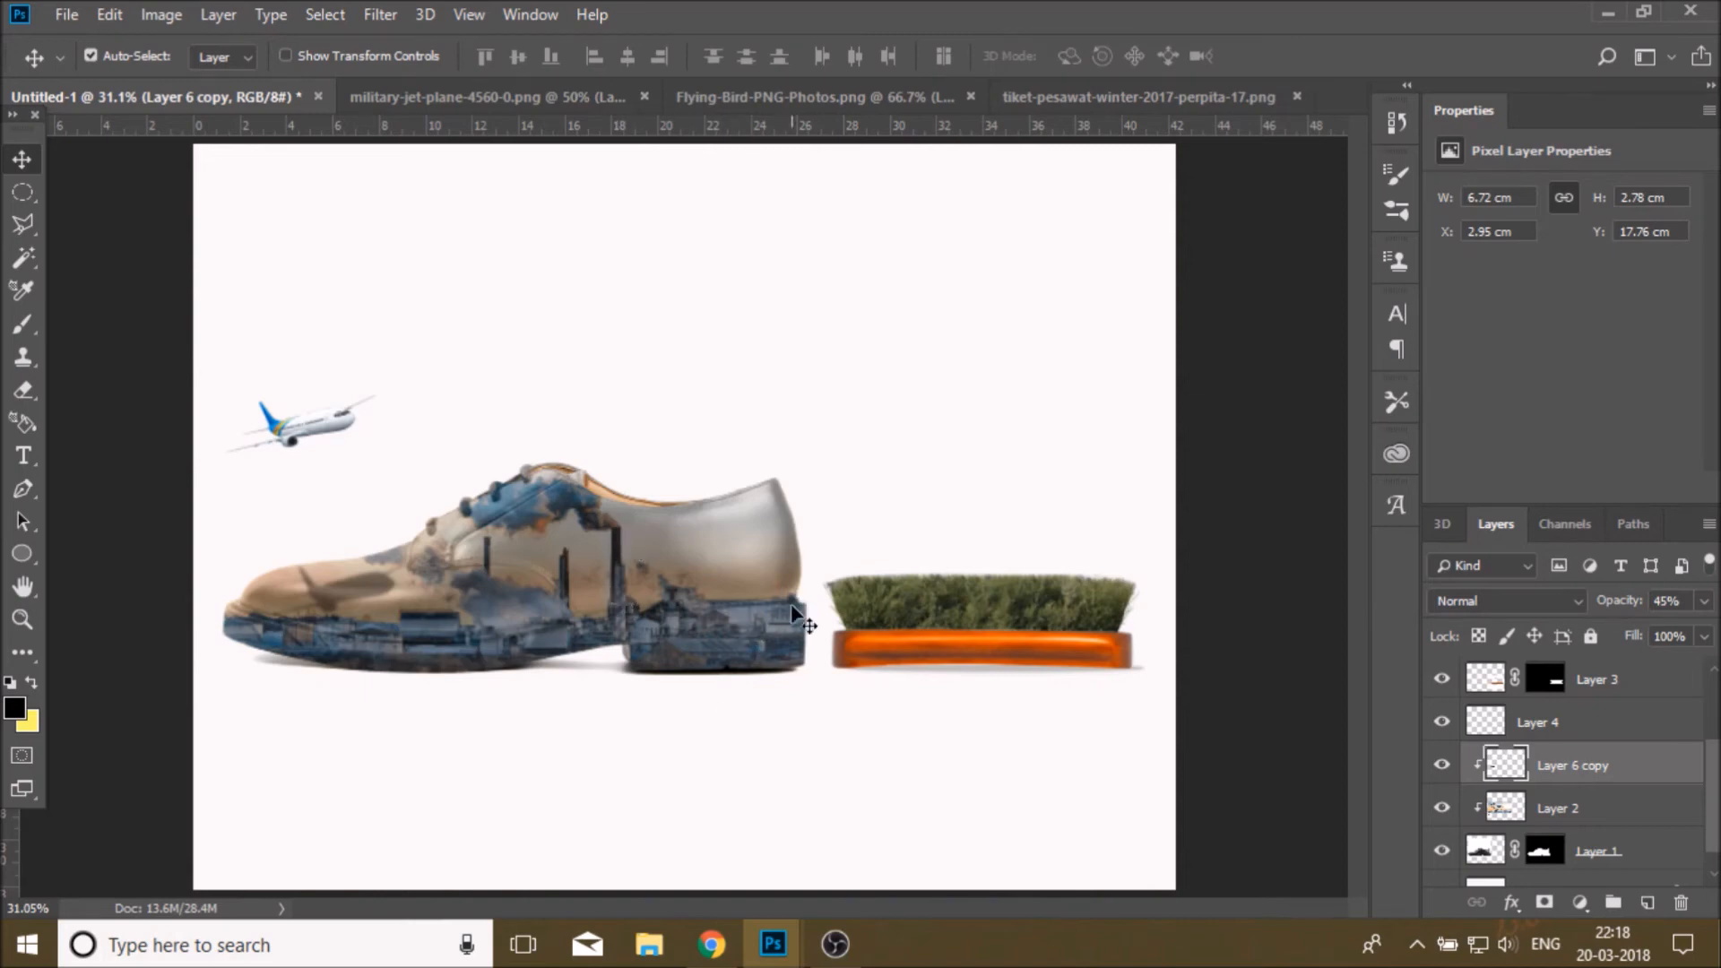
- Copy the bird flock from Flying-Bird-PNG-Photos.png into the composite, scale it down and place it above the shoe brush
{"action": "mouse_move", "coordinate": [784, 948]}
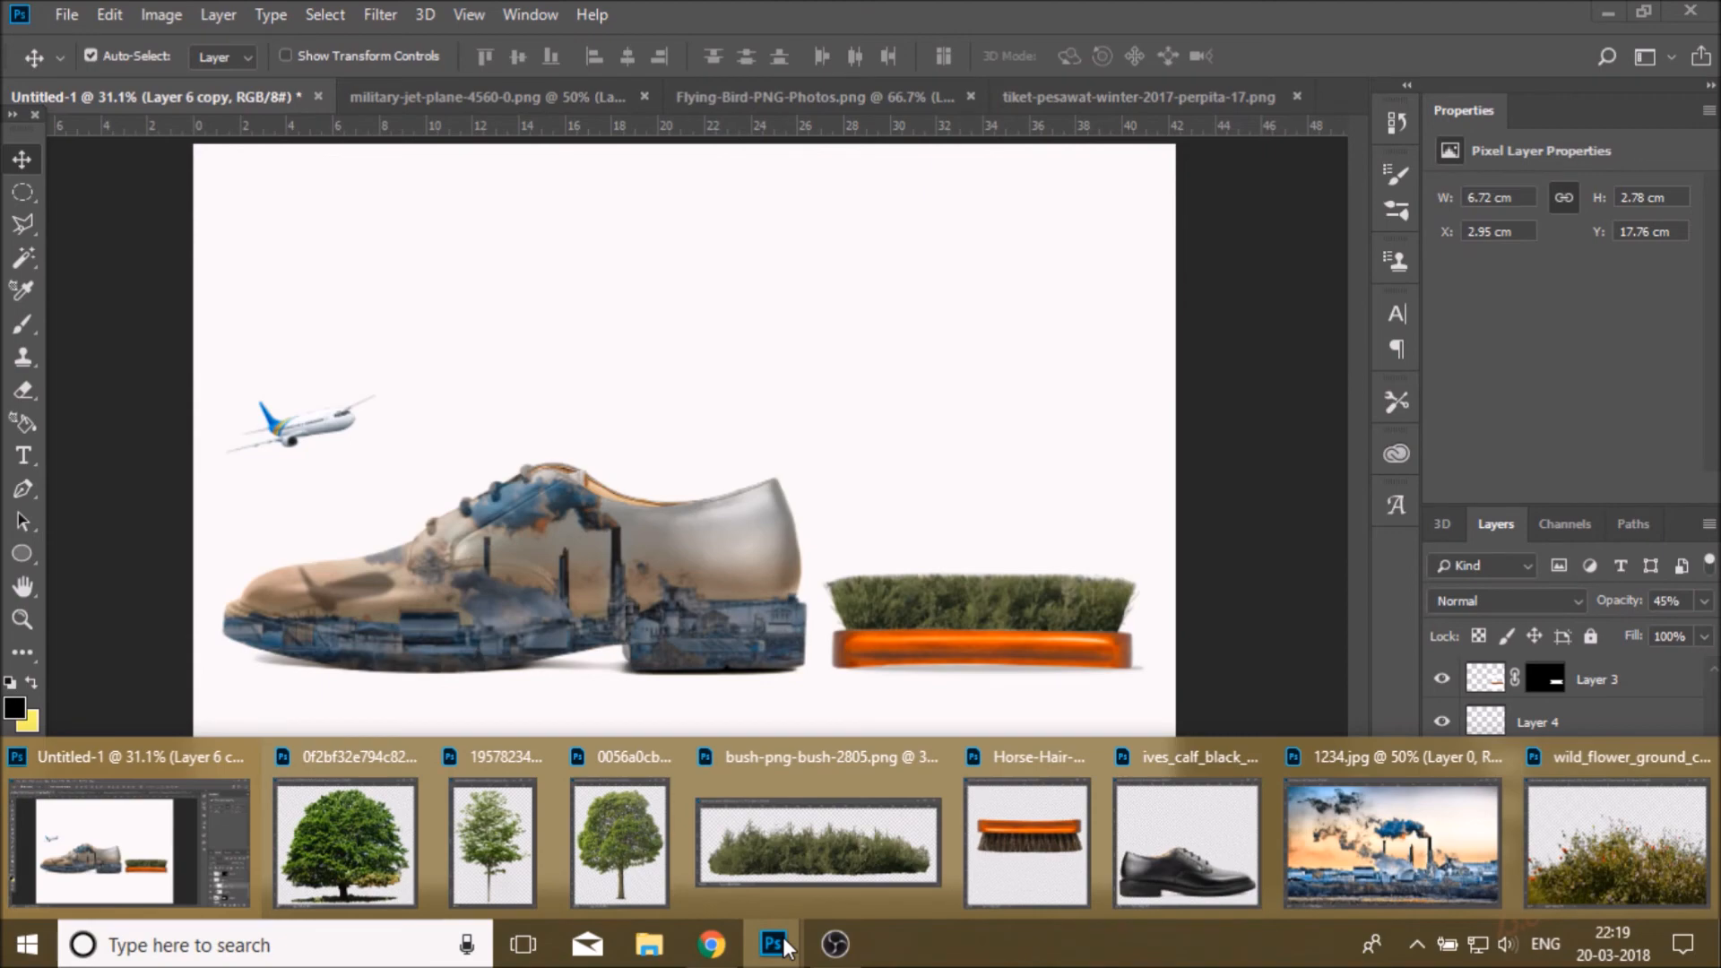
{"action": "left_click", "coordinate": [1108, 92]}
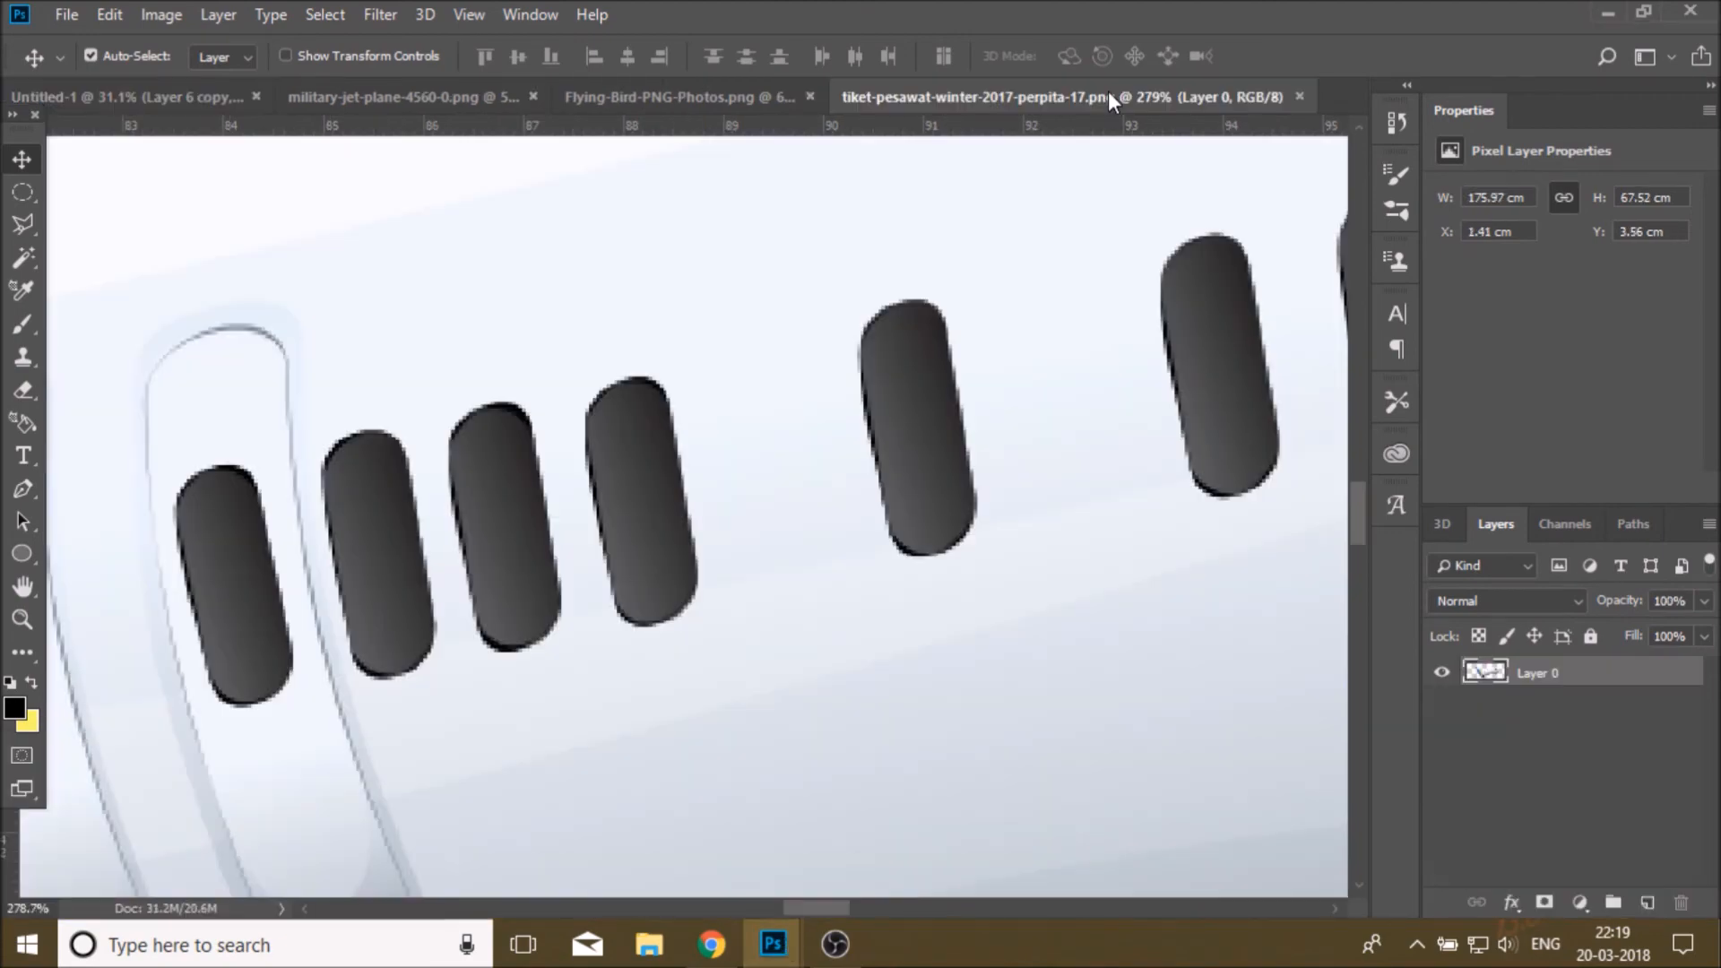
{"action": "left_click", "coordinate": [743, 103]}
{"action": "left_click_drag", "start_coordinate": [699, 415], "coordinate": [922, 400]}
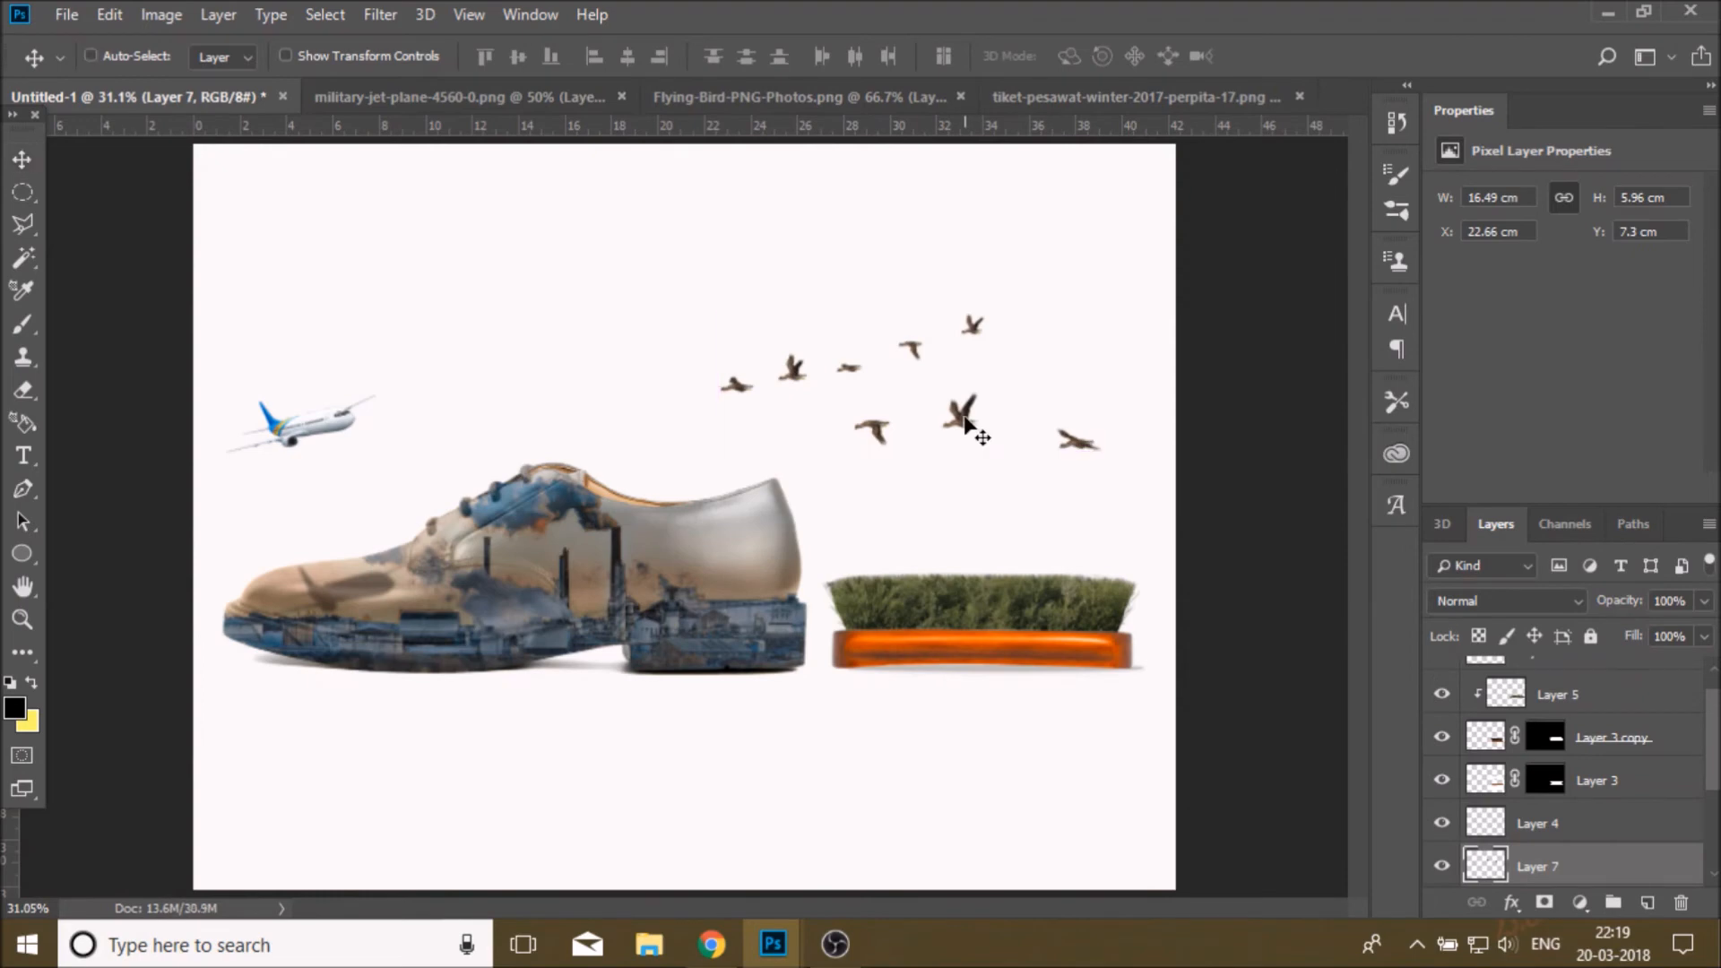
{"action": "key", "text": "ctrl+t"}
{"action": "left_click_drag", "start_coordinate": [1101, 312], "coordinate": [1006, 346]}
{"action": "left_click_drag", "start_coordinate": [931, 403], "coordinate": [1020, 459]}
{"action": "left_click", "coordinate": [1141, 55]}
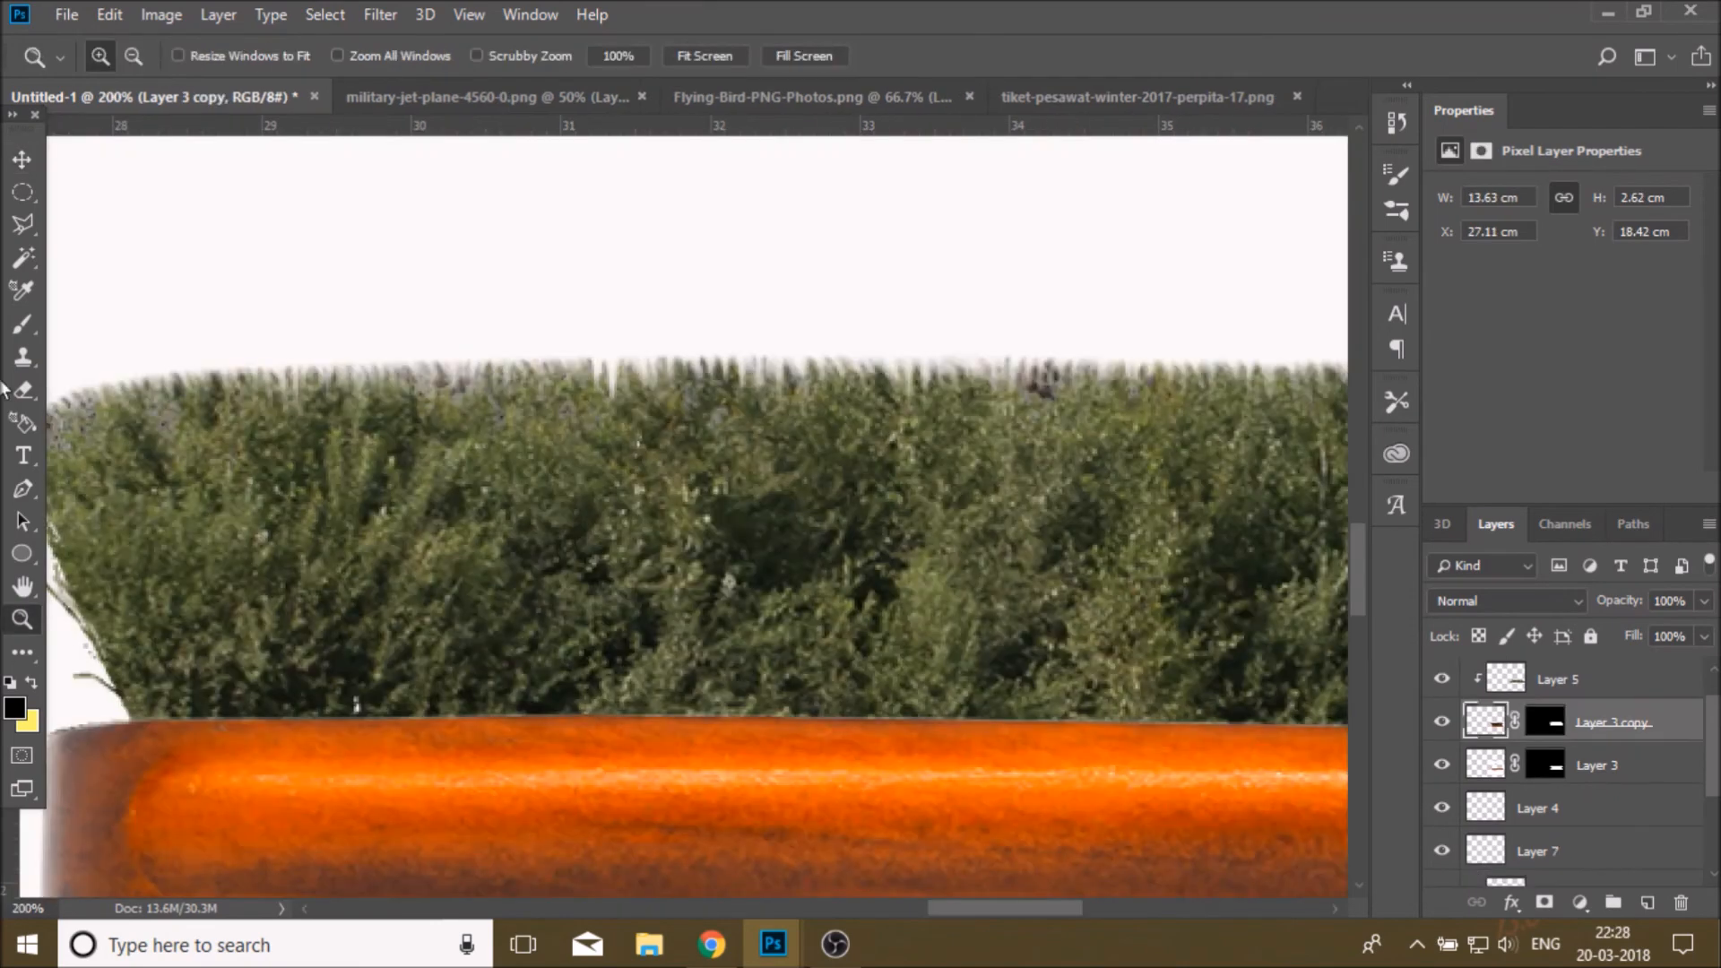
- Smudge bristle-like strokes into the bush's upper edge toward its heel-side end on Layer 3 copy, at 64% strength
{"action": "left_click", "coordinate": [22, 652]}
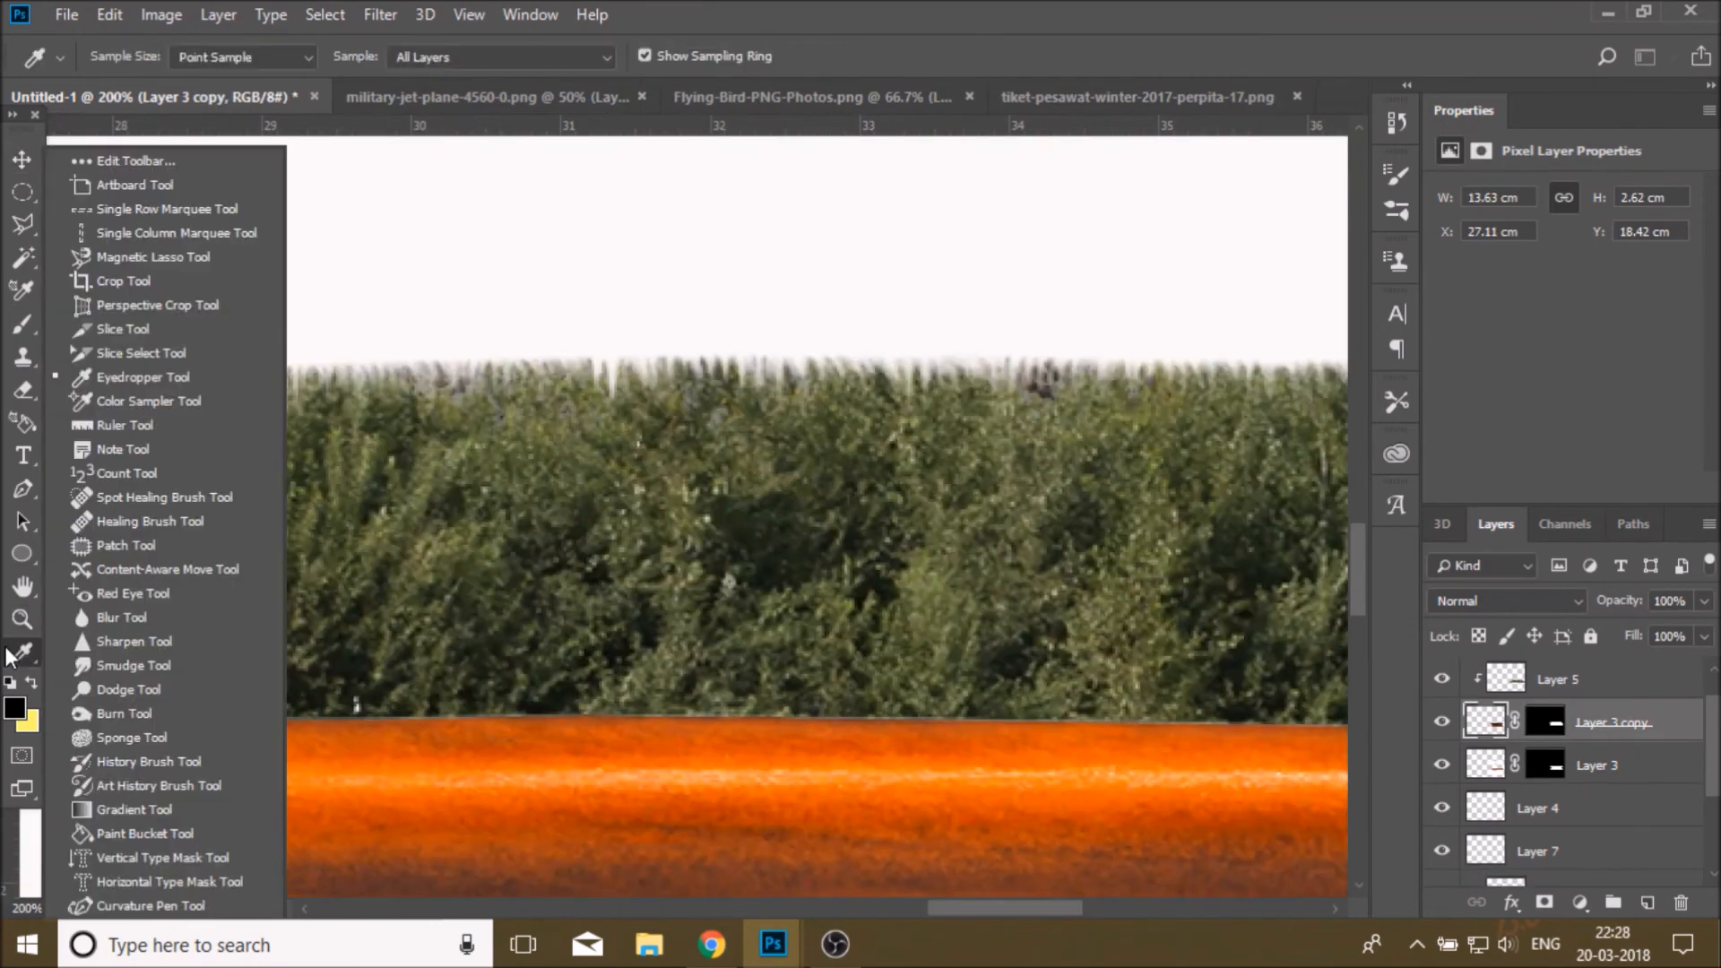
{"action": "left_click", "coordinate": [135, 691]}
{"action": "left_click_drag", "start_coordinate": [961, 909], "coordinate": [911, 910]}
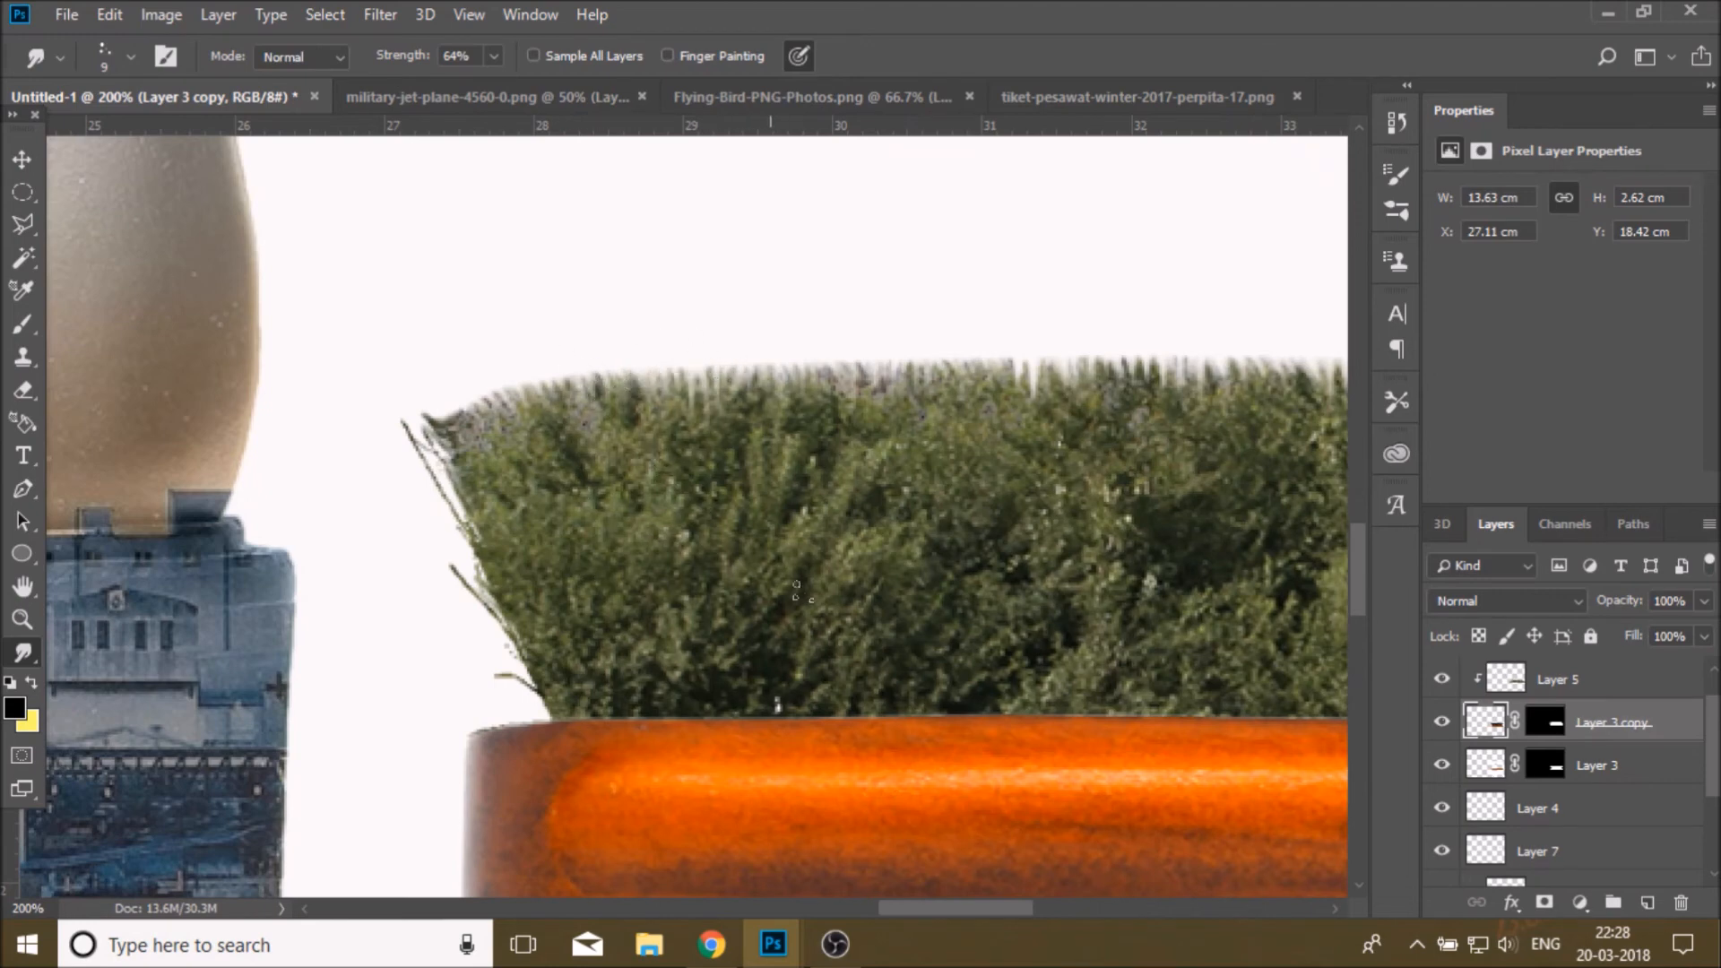
{"action": "left_click_drag", "start_coordinate": [821, 346], "coordinate": [837, 414]}
{"action": "mouse_move", "coordinate": [874, 354]}
{"action": "left_mouse_down"}
{"action": "mouse_move", "coordinate": [879, 417]}
{"action": "mouse_move", "coordinate": [858, 408]}
{"action": "mouse_move", "coordinate": [895, 419]}
{"action": "left_mouse_up"}
{"action": "mouse_move", "coordinate": [953, 359]}
{"action": "left_mouse_down"}
{"action": "mouse_move", "coordinate": [960, 409]}
{"action": "mouse_move", "coordinate": [991, 410]}
{"action": "left_mouse_up"}
{"action": "mouse_move", "coordinate": [997, 343]}
{"action": "left_mouse_down"}
{"action": "mouse_move", "coordinate": [1004, 411]}
{"action": "mouse_move", "coordinate": [1040, 418]}
{"action": "left_mouse_up"}
{"action": "left_click_drag", "start_coordinate": [1047, 359], "coordinate": [1050, 418]}
{"action": "left_click_drag", "start_coordinate": [1071, 357], "coordinate": [1075, 410]}
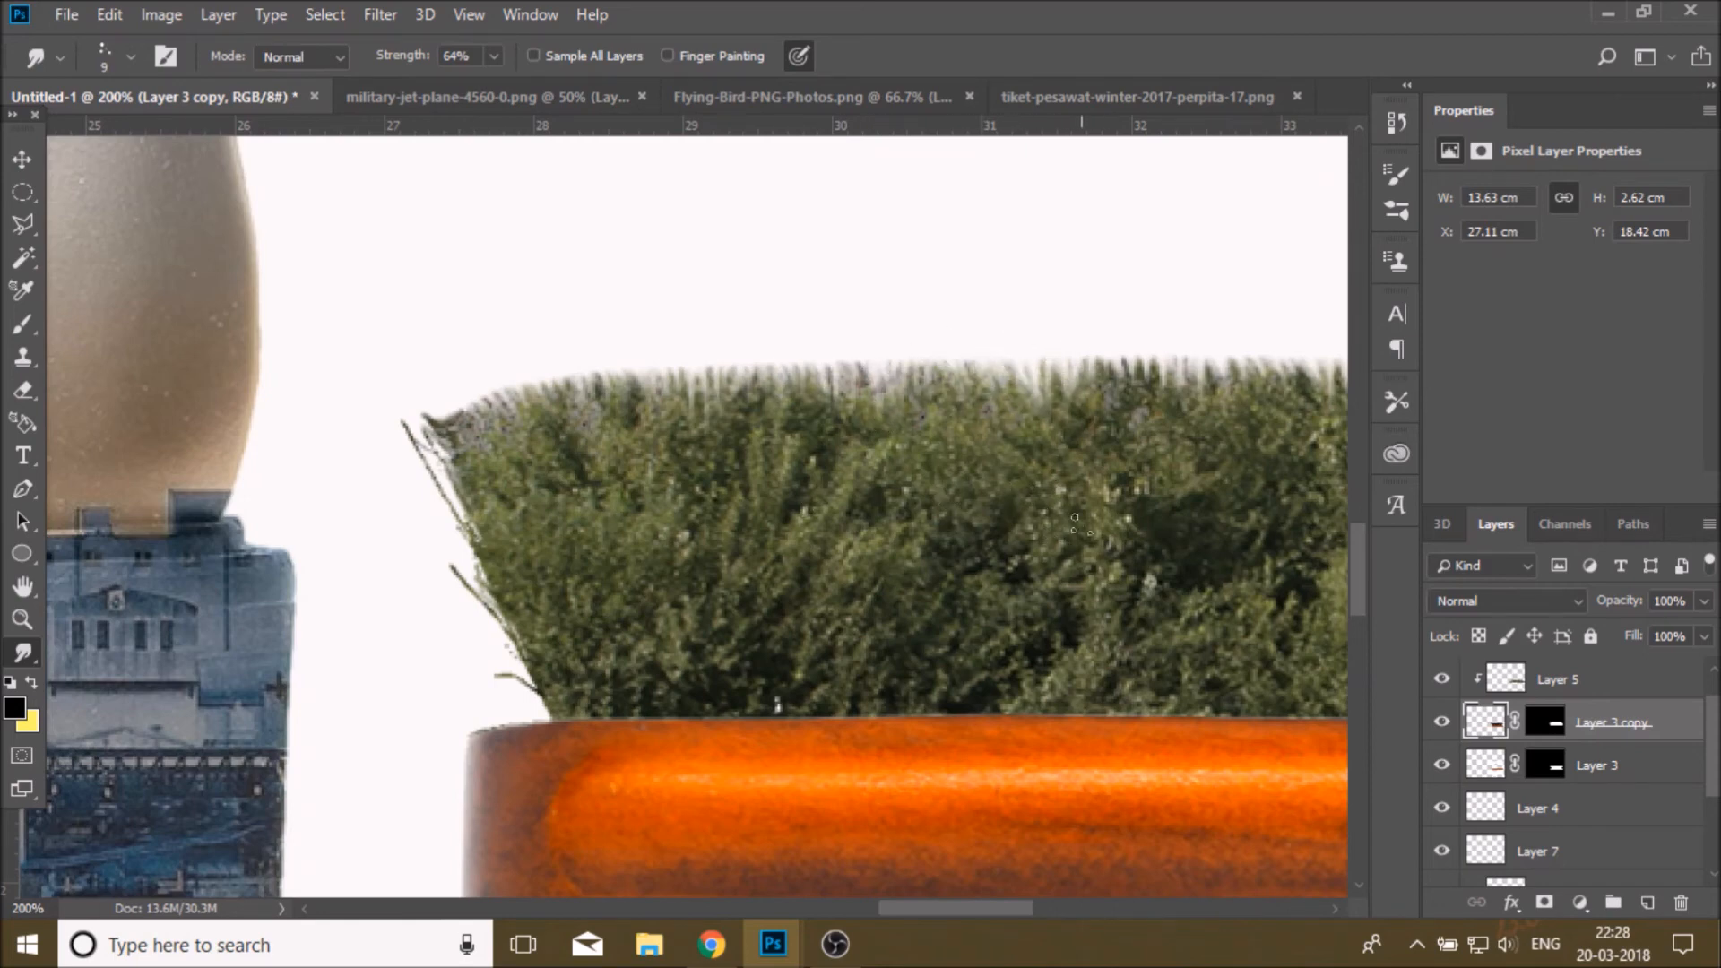
{"action": "mouse_move", "coordinate": [1109, 344]}
{"action": "left_mouse_down"}
{"action": "mouse_move", "coordinate": [1092, 527]}
{"action": "mouse_move", "coordinate": [1147, 476]}
{"action": "mouse_move", "coordinate": [1129, 518]}
{"action": "mouse_move", "coordinate": [1130, 474]}
{"action": "mouse_move", "coordinate": [1173, 466]}
{"action": "mouse_move", "coordinate": [1169, 521]}
{"action": "mouse_move", "coordinate": [1100, 330]}
{"action": "mouse_move", "coordinate": [1130, 408]}
{"action": "left_mouse_up"}
{"action": "mouse_move", "coordinate": [1146, 357]}
{"action": "left_mouse_down"}
{"action": "mouse_move", "coordinate": [1150, 417]}
{"action": "mouse_move", "coordinate": [1193, 417]}
{"action": "left_mouse_up"}
{"action": "mouse_move", "coordinate": [1201, 359]}
{"action": "left_mouse_down"}
{"action": "mouse_move", "coordinate": [1207, 415]}
{"action": "mouse_move", "coordinate": [1242, 410]}
{"action": "left_mouse_up"}
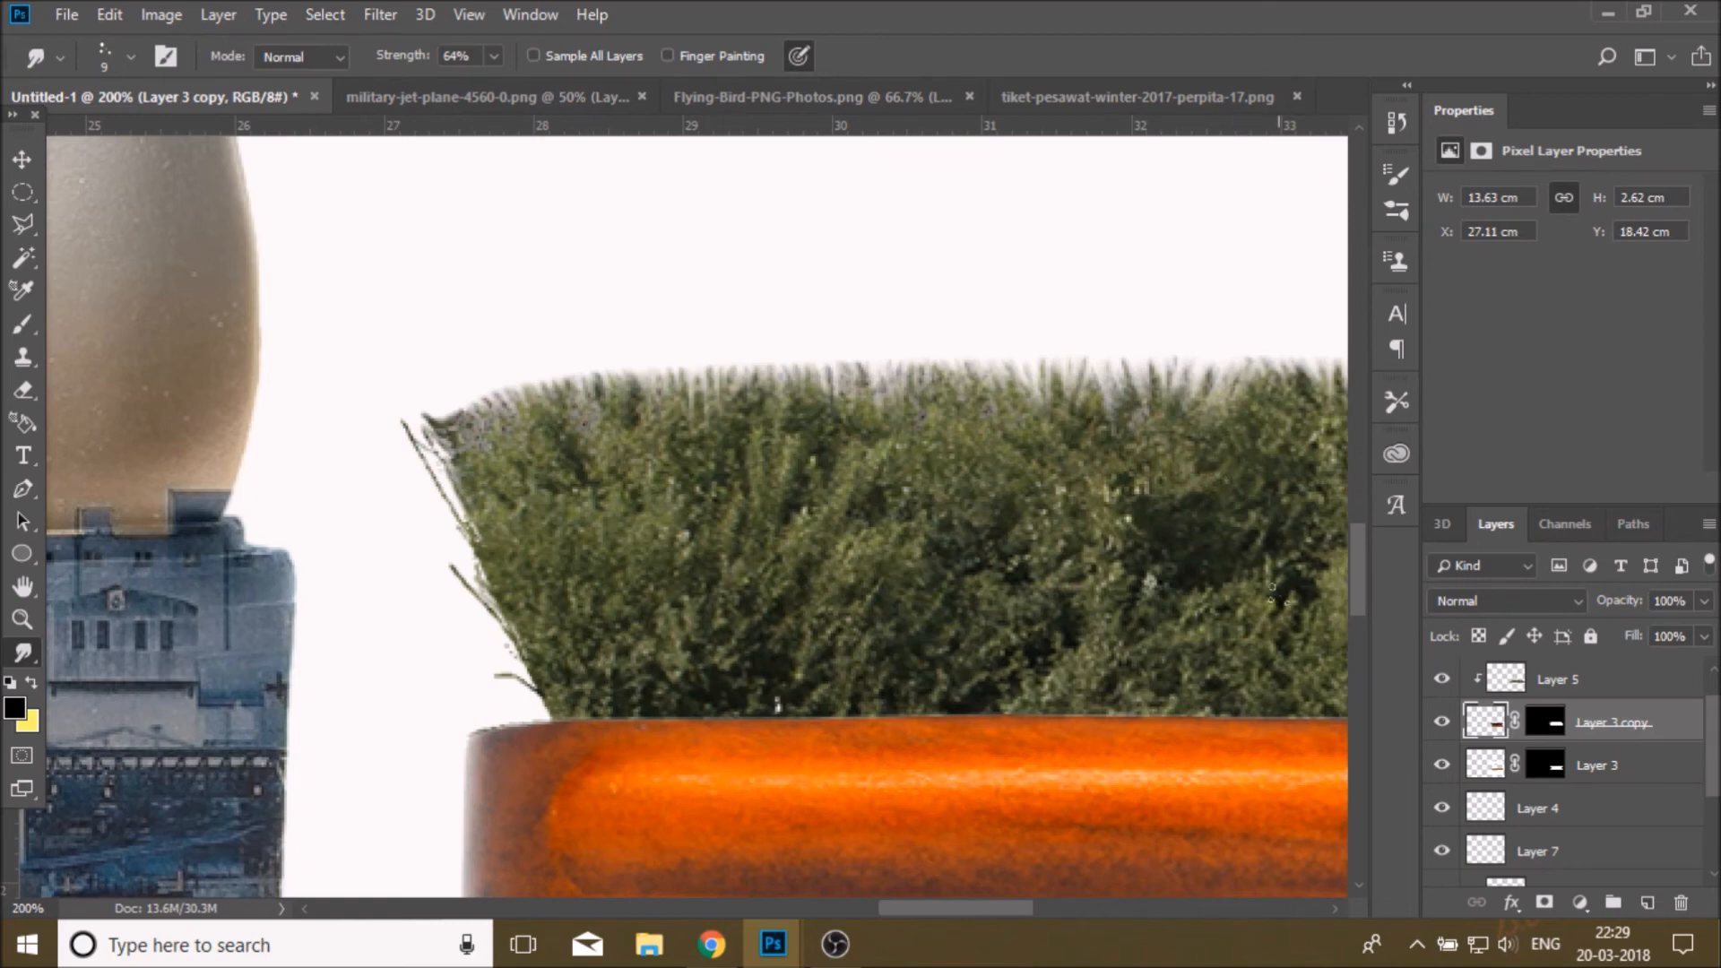
- Smudge short slanted bristle strokes along the middle stretch of the bush's upper edge
{"action": "left_click_drag", "start_coordinate": [970, 912], "coordinate": [1035, 910]}
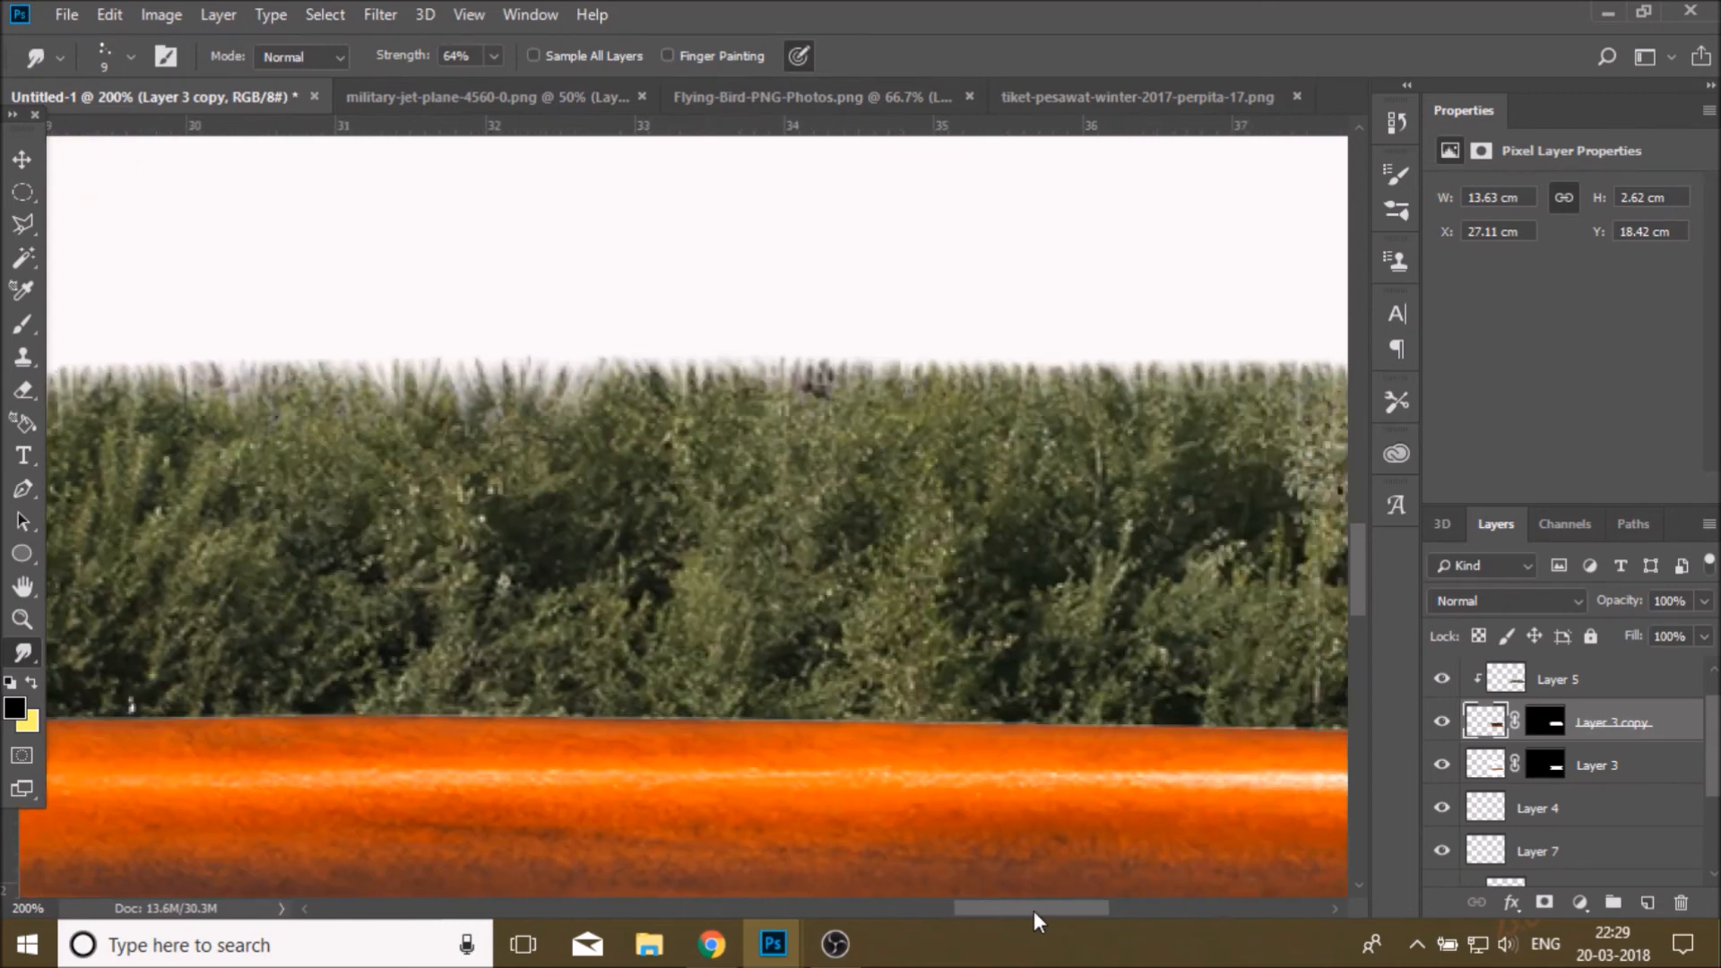
{"action": "left_click_drag", "start_coordinate": [607, 352], "coordinate": [600, 414]}
{"action": "mouse_move", "coordinate": [627, 357]}
{"action": "left_mouse_down"}
{"action": "mouse_move", "coordinate": [625, 421]}
{"action": "mouse_move", "coordinate": [653, 404]}
{"action": "mouse_move", "coordinate": [673, 421]}
{"action": "left_mouse_up"}
{"action": "left_click_drag", "start_coordinate": [707, 355], "coordinate": [706, 425]}
{"action": "mouse_move", "coordinate": [724, 353]}
{"action": "left_mouse_down"}
{"action": "mouse_move", "coordinate": [717, 414]}
{"action": "mouse_move", "coordinate": [782, 403]}
{"action": "left_mouse_up"}
{"action": "mouse_move", "coordinate": [798, 358]}
{"action": "left_mouse_down"}
{"action": "mouse_move", "coordinate": [802, 405]}
{"action": "mouse_move", "coordinate": [758, 418]}
{"action": "mouse_move", "coordinate": [821, 407]}
{"action": "mouse_move", "coordinate": [848, 462]}
{"action": "left_mouse_up"}
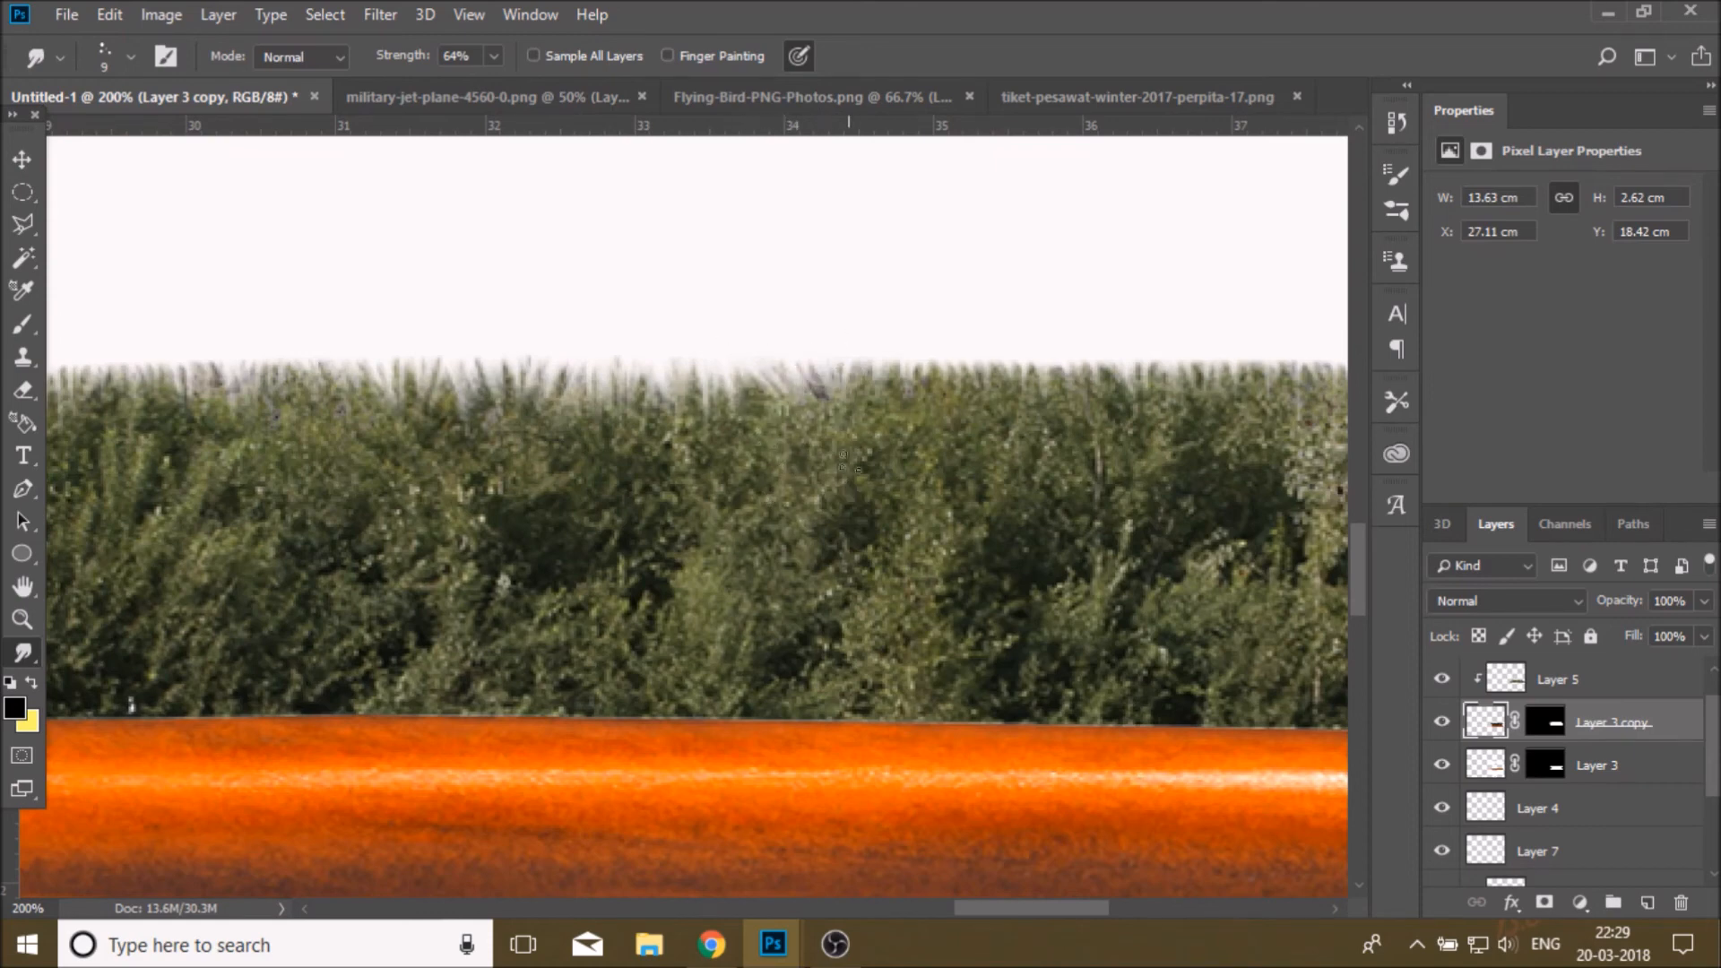
{"action": "left_click_drag", "start_coordinate": [881, 352], "coordinate": [852, 419]}
{"action": "mouse_move", "coordinate": [899, 352]}
{"action": "left_mouse_down"}
{"action": "mouse_move", "coordinate": [873, 456]}
{"action": "mouse_move", "coordinate": [909, 328]}
{"action": "mouse_move", "coordinate": [851, 425]}
{"action": "left_mouse_up"}
{"action": "mouse_move", "coordinate": [890, 361]}
{"action": "left_mouse_down"}
{"action": "mouse_move", "coordinate": [880, 419]}
{"action": "mouse_move", "coordinate": [896, 408]}
{"action": "left_mouse_up"}
{"action": "mouse_move", "coordinate": [927, 358]}
{"action": "left_mouse_down"}
{"action": "mouse_move", "coordinate": [915, 404]}
{"action": "mouse_move", "coordinate": [956, 404]}
{"action": "left_mouse_up"}
{"action": "mouse_move", "coordinate": [980, 358]}
{"action": "left_mouse_down"}
{"action": "mouse_move", "coordinate": [969, 407]}
{"action": "mouse_move", "coordinate": [1005, 407]}
{"action": "left_mouse_up"}
{"action": "mouse_move", "coordinate": [1034, 358]}
{"action": "left_mouse_down"}
{"action": "mouse_move", "coordinate": [1059, 387]}
{"action": "mouse_move", "coordinate": [1034, 531]}
{"action": "mouse_move", "coordinate": [1051, 459]}
{"action": "mouse_move", "coordinate": [1100, 479]}
{"action": "mouse_move", "coordinate": [1058, 350]}
{"action": "mouse_move", "coordinate": [1038, 404]}
{"action": "left_mouse_up"}
{"action": "mouse_move", "coordinate": [1078, 359]}
{"action": "left_mouse_down"}
{"action": "mouse_move", "coordinate": [1035, 465]}
{"action": "mouse_move", "coordinate": [1070, 407]}
{"action": "mouse_move", "coordinate": [1054, 372]}
{"action": "mouse_move", "coordinate": [1101, 403]}
{"action": "mouse_move", "coordinate": [1046, 402]}
{"action": "mouse_move", "coordinate": [1050, 347]}
{"action": "mouse_move", "coordinate": [1056, 417]}
{"action": "left_mouse_up"}
{"action": "left_click_drag", "start_coordinate": [1087, 359], "coordinate": [1086, 406]}
{"action": "mouse_move", "coordinate": [1126, 358]}
{"action": "left_mouse_down"}
{"action": "mouse_move", "coordinate": [1117, 418]}
{"action": "mouse_move", "coordinate": [1201, 418]}
{"action": "left_mouse_up"}
{"action": "left_click_drag", "start_coordinate": [1226, 362], "coordinate": [1197, 434]}
{"action": "mouse_move", "coordinate": [1237, 360]}
{"action": "left_mouse_down"}
{"action": "mouse_move", "coordinate": [1212, 422]}
{"action": "mouse_move", "coordinate": [1313, 405]}
{"action": "left_mouse_up"}
- Continue the smudged bristle strokes along the bush's upper edge to the end farthest from the shoe
{"action": "scroll", "coordinate": [995, 663], "scroll_direction": "up", "scroll_amount": 5}
{"action": "scroll", "coordinate": [997, 668], "scroll_direction": "down", "scroll_amount": 6}
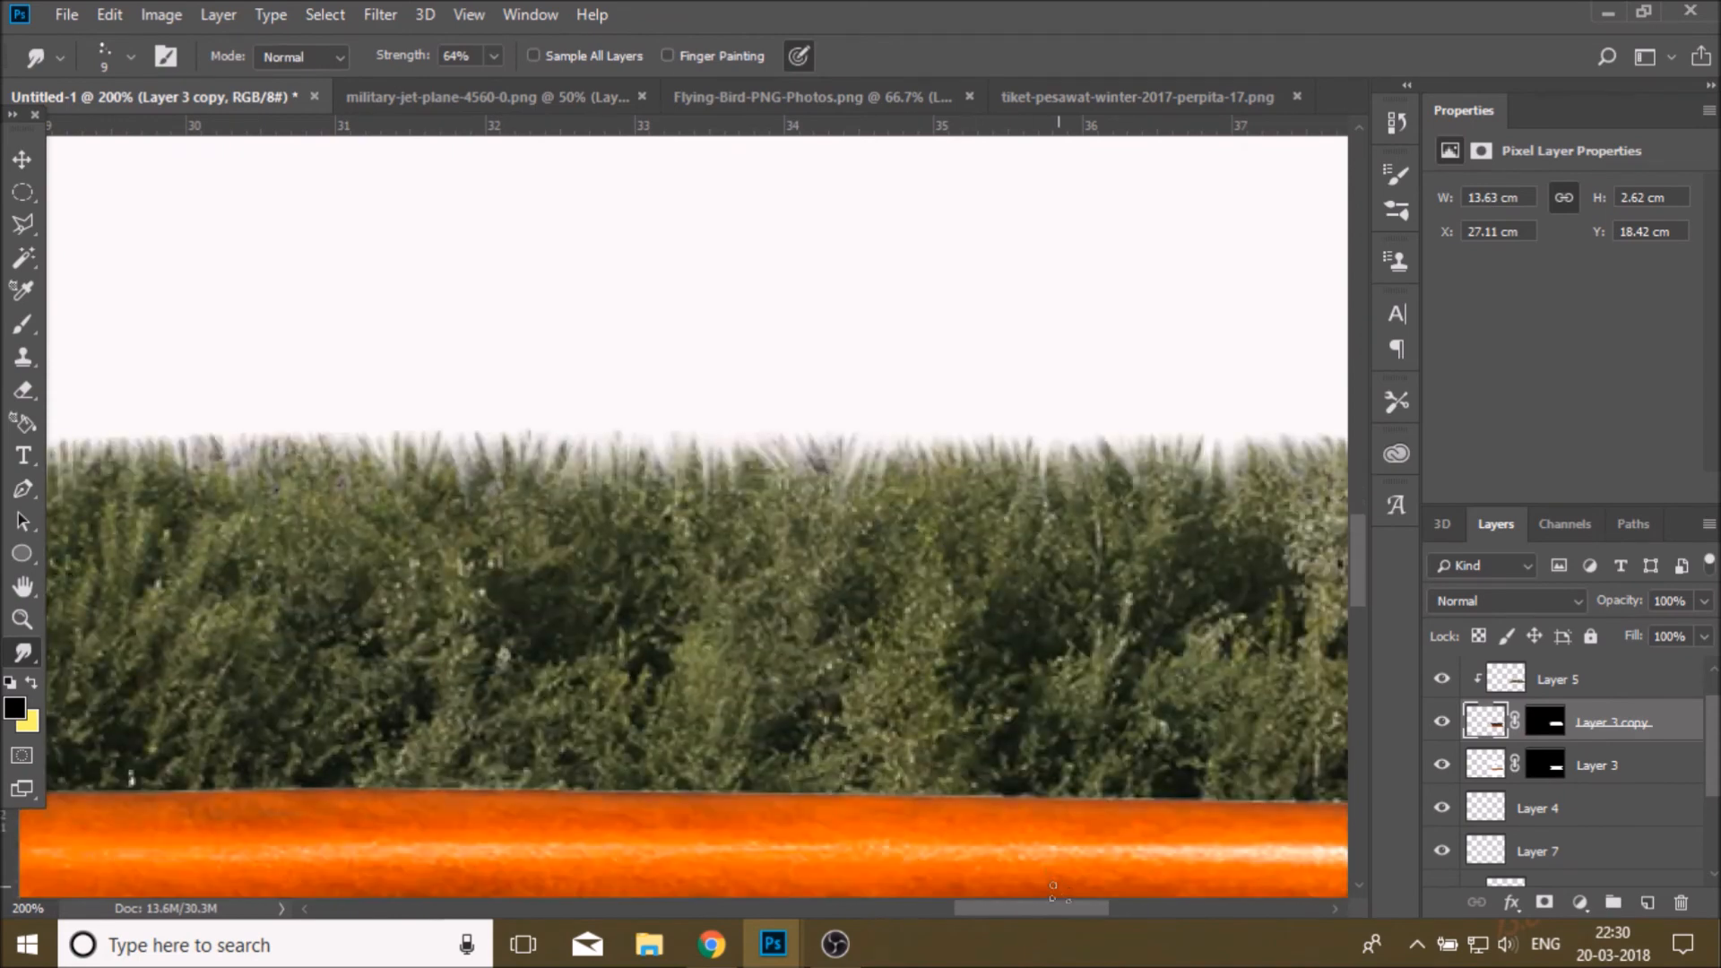
{"action": "left_click_drag", "start_coordinate": [1065, 908], "coordinate": [1123, 924]}
{"action": "mouse_move", "coordinate": [841, 438]}
{"action": "left_mouse_down"}
{"action": "mouse_move", "coordinate": [857, 487]}
{"action": "mouse_move", "coordinate": [884, 488]}
{"action": "left_mouse_up"}
{"action": "mouse_move", "coordinate": [894, 417]}
{"action": "left_mouse_down"}
{"action": "mouse_move", "coordinate": [922, 492]}
{"action": "mouse_move", "coordinate": [954, 502]}
{"action": "left_mouse_up"}
{"action": "left_click_drag", "start_coordinate": [995, 423], "coordinate": [998, 520]}
{"action": "mouse_move", "coordinate": [1009, 439]}
{"action": "left_mouse_down"}
{"action": "mouse_move", "coordinate": [1014, 504]}
{"action": "mouse_move", "coordinate": [1065, 502]}
{"action": "left_mouse_up"}
{"action": "mouse_move", "coordinate": [1096, 413]}
{"action": "left_mouse_down"}
{"action": "mouse_move", "coordinate": [1092, 498]}
{"action": "mouse_move", "coordinate": [1076, 506]}
{"action": "left_mouse_up"}
{"action": "mouse_move", "coordinate": [1112, 449]}
{"action": "left_mouse_down"}
{"action": "mouse_move", "coordinate": [1121, 511]}
{"action": "mouse_move", "coordinate": [1151, 495]}
{"action": "left_mouse_up"}
{"action": "mouse_move", "coordinate": [1134, 443]}
{"action": "left_mouse_down"}
{"action": "mouse_move", "coordinate": [1137, 511]}
{"action": "mouse_move", "coordinate": [1179, 501]}
{"action": "mouse_move", "coordinate": [1163, 493]}
{"action": "mouse_move", "coordinate": [1189, 509]}
{"action": "left_mouse_up"}
{"action": "mouse_move", "coordinate": [1212, 450]}
{"action": "left_mouse_down"}
{"action": "mouse_move", "coordinate": [1206, 509]}
{"action": "mouse_move", "coordinate": [1239, 520]}
{"action": "left_mouse_up"}
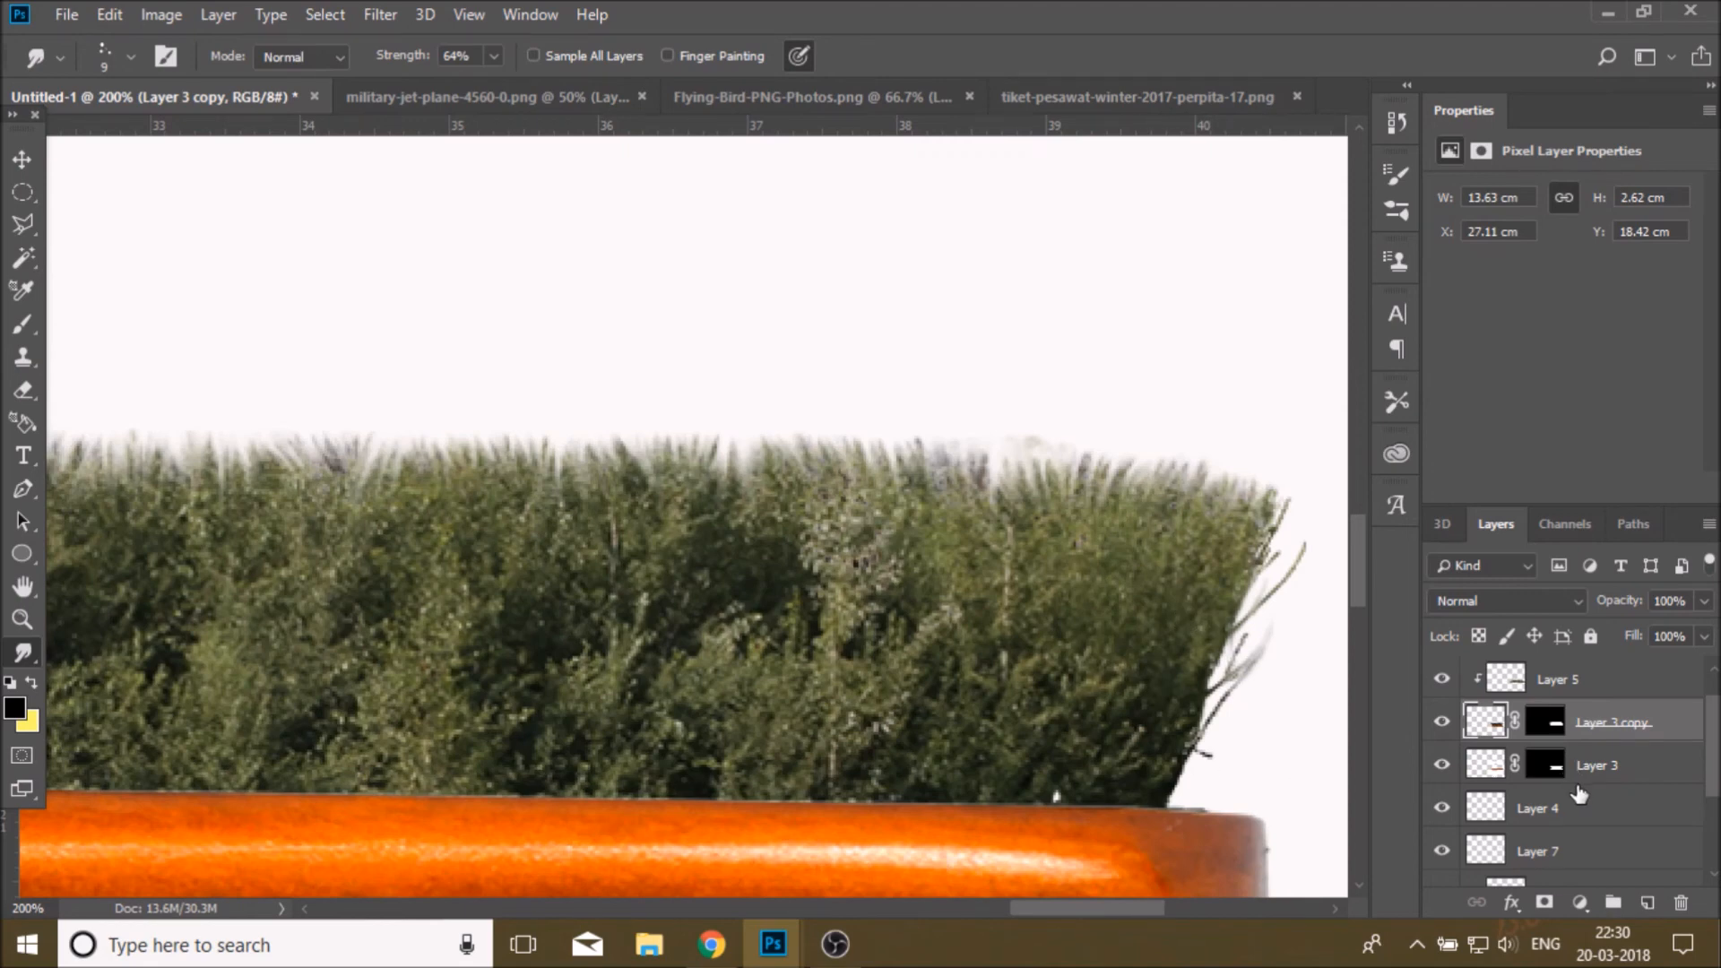
- Step back through the trial smudge strokes on the bush layer, Layer 5, and fit the whole composite in view
{"action": "scroll", "coordinate": [1580, 794], "scroll_direction": "up", "scroll_amount": 1}
{"action": "left_click", "coordinate": [1514, 724]}
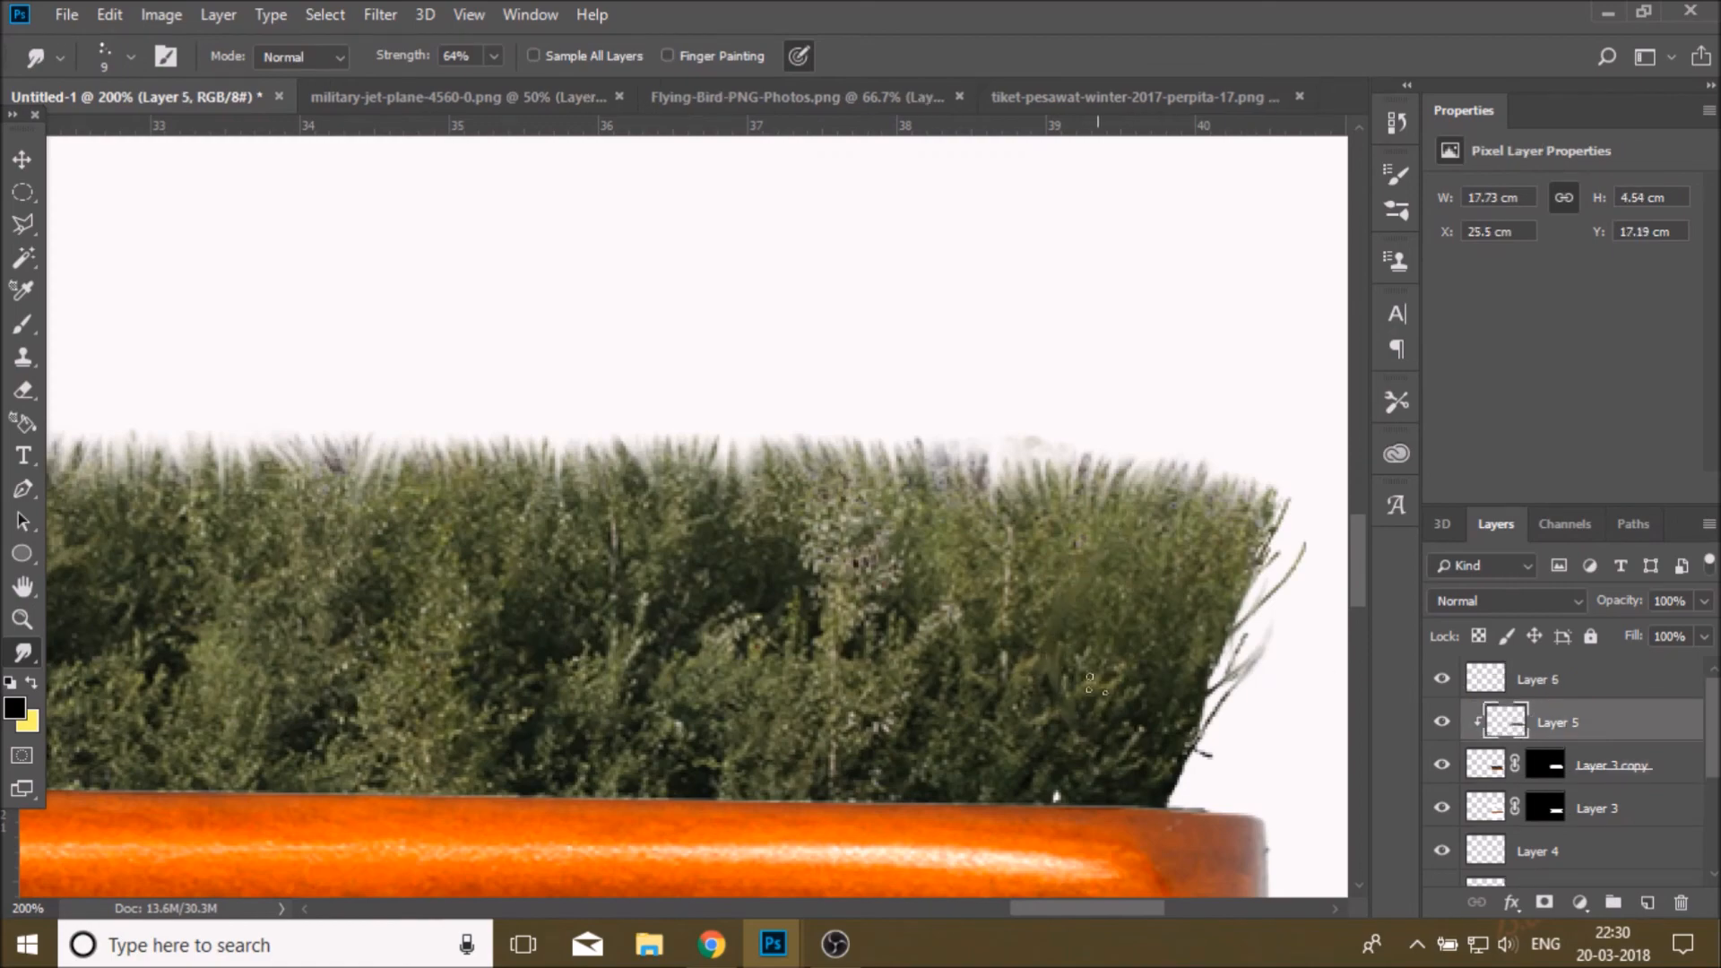
{"action": "left_click", "coordinate": [109, 15]}
{"action": "left_click", "coordinate": [224, 83]}
{"action": "left_click", "coordinate": [109, 15]}
{"action": "left_click", "coordinate": [180, 85]}
{"action": "left_click", "coordinate": [110, 15]}
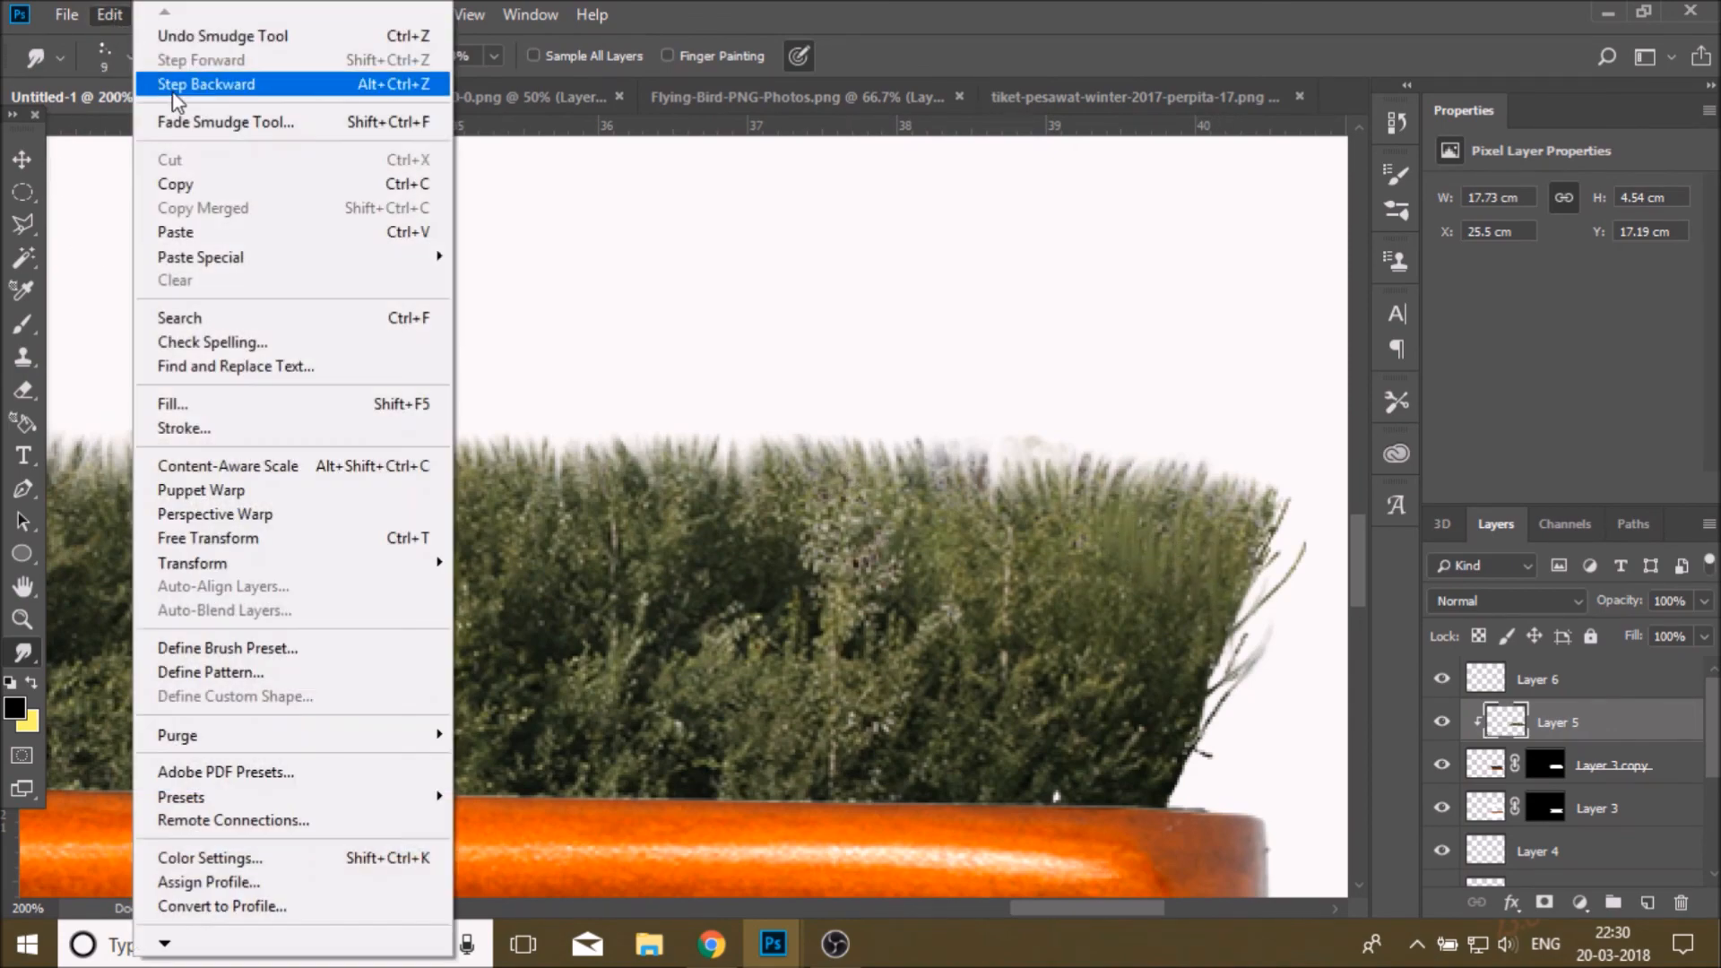
{"action": "left_click", "coordinate": [173, 89]}
{"action": "left_click", "coordinate": [111, 17]}
{"action": "left_click", "coordinate": [174, 85]}
{"action": "left_click", "coordinate": [111, 16]}
{"action": "left_click", "coordinate": [162, 84]}
{"action": "left_click", "coordinate": [111, 13]}
{"action": "left_click", "coordinate": [172, 84]}
{"action": "left_click", "coordinate": [115, 15]}
{"action": "left_click", "coordinate": [170, 84]}
{"action": "left_click", "coordinate": [111, 14]}
{"action": "left_click", "coordinate": [176, 84]}
{"action": "left_click", "coordinate": [22, 619]}
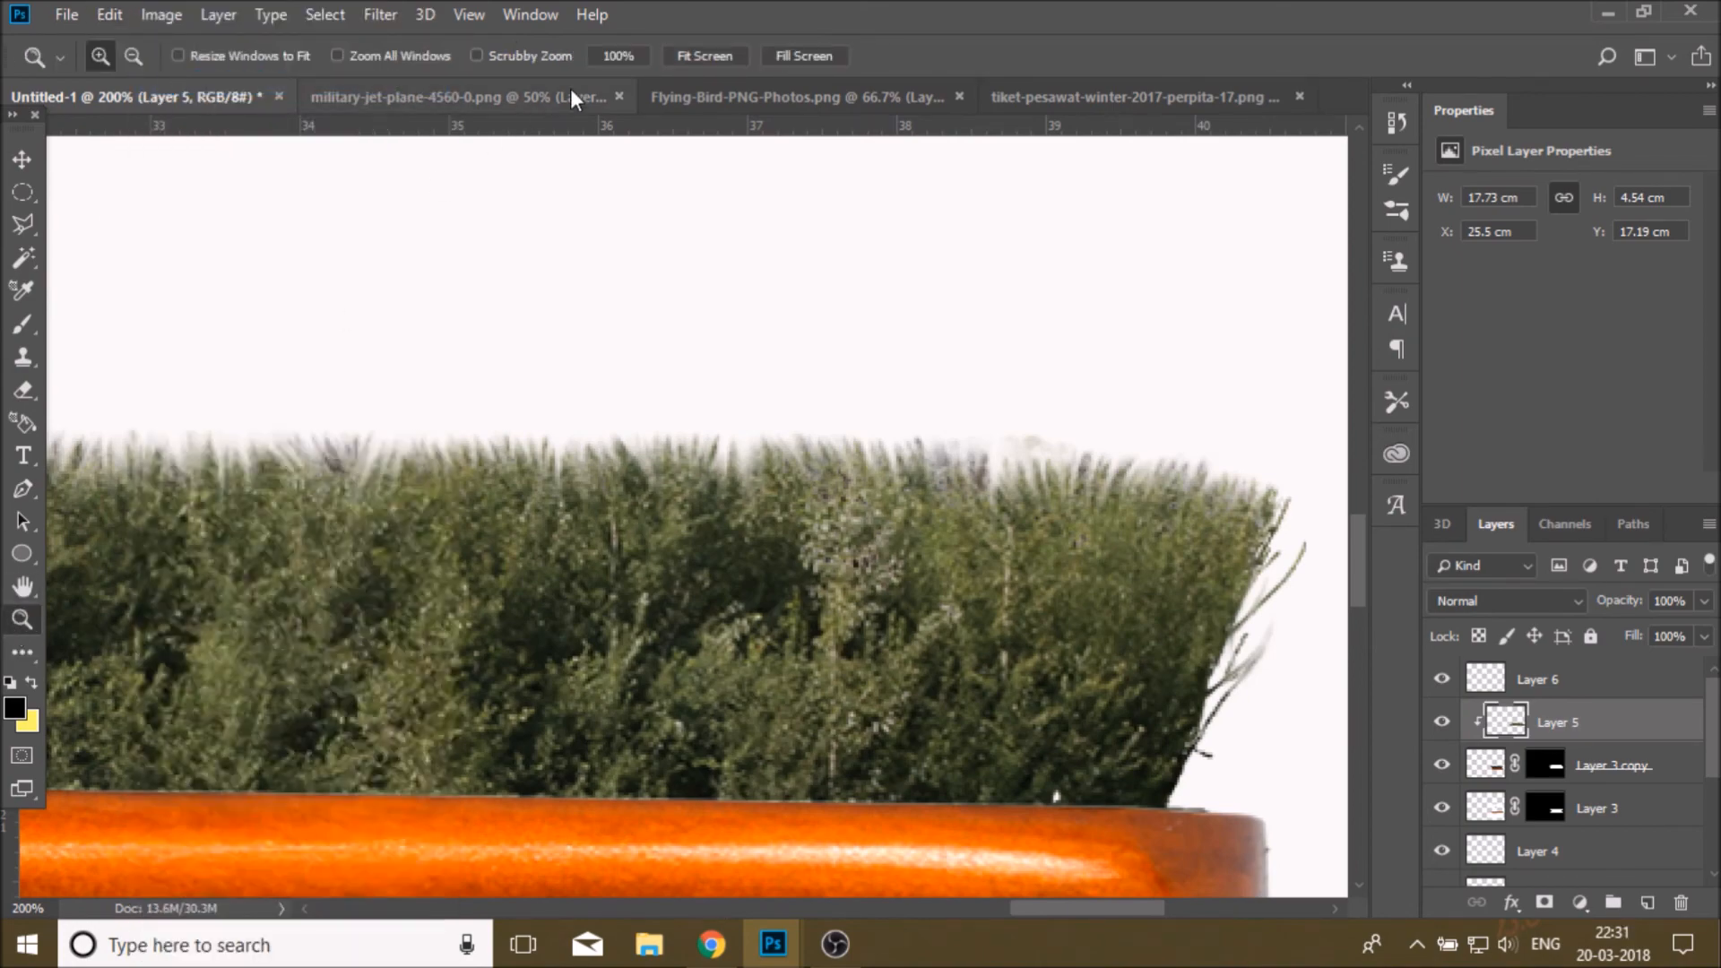
{"action": "left_click", "coordinate": [687, 63]}
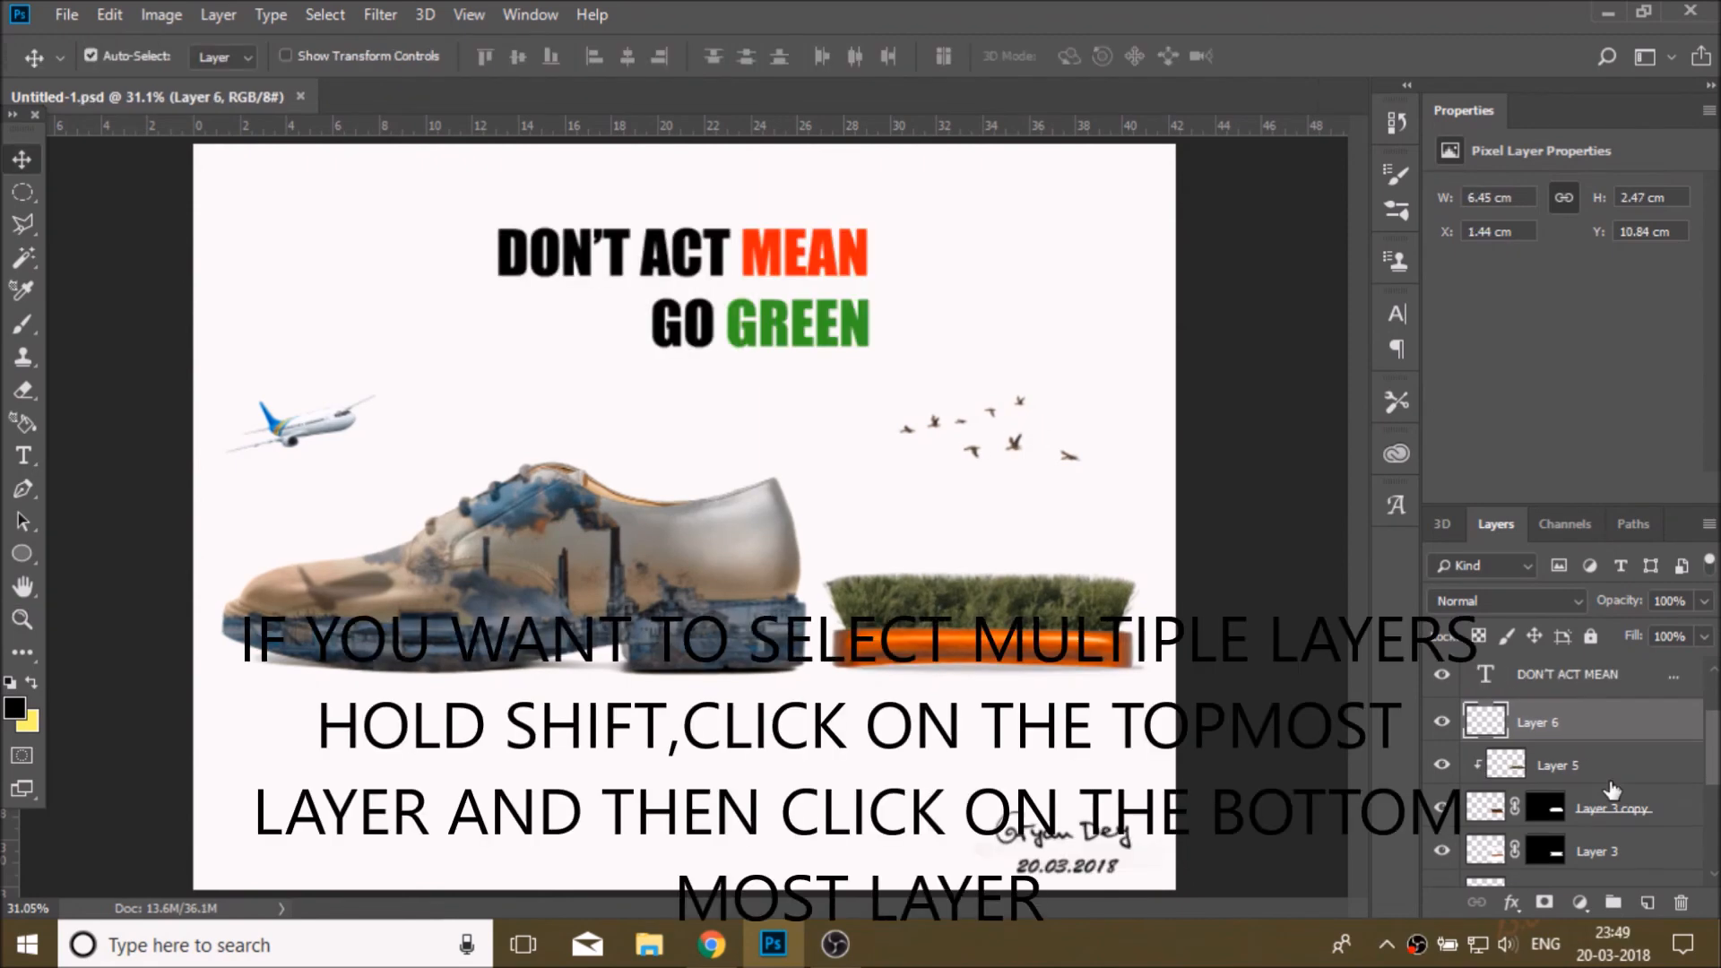
- Select all layers from Layer 6 down to Layer 1, check the selection's visibility, and duplicate them
{"action": "scroll", "coordinate": [1611, 789], "scroll_direction": "down", "scroll_amount": 1}
{"action": "scroll", "coordinate": [1611, 791], "scroll_direction": "down", "scroll_amount": 4}
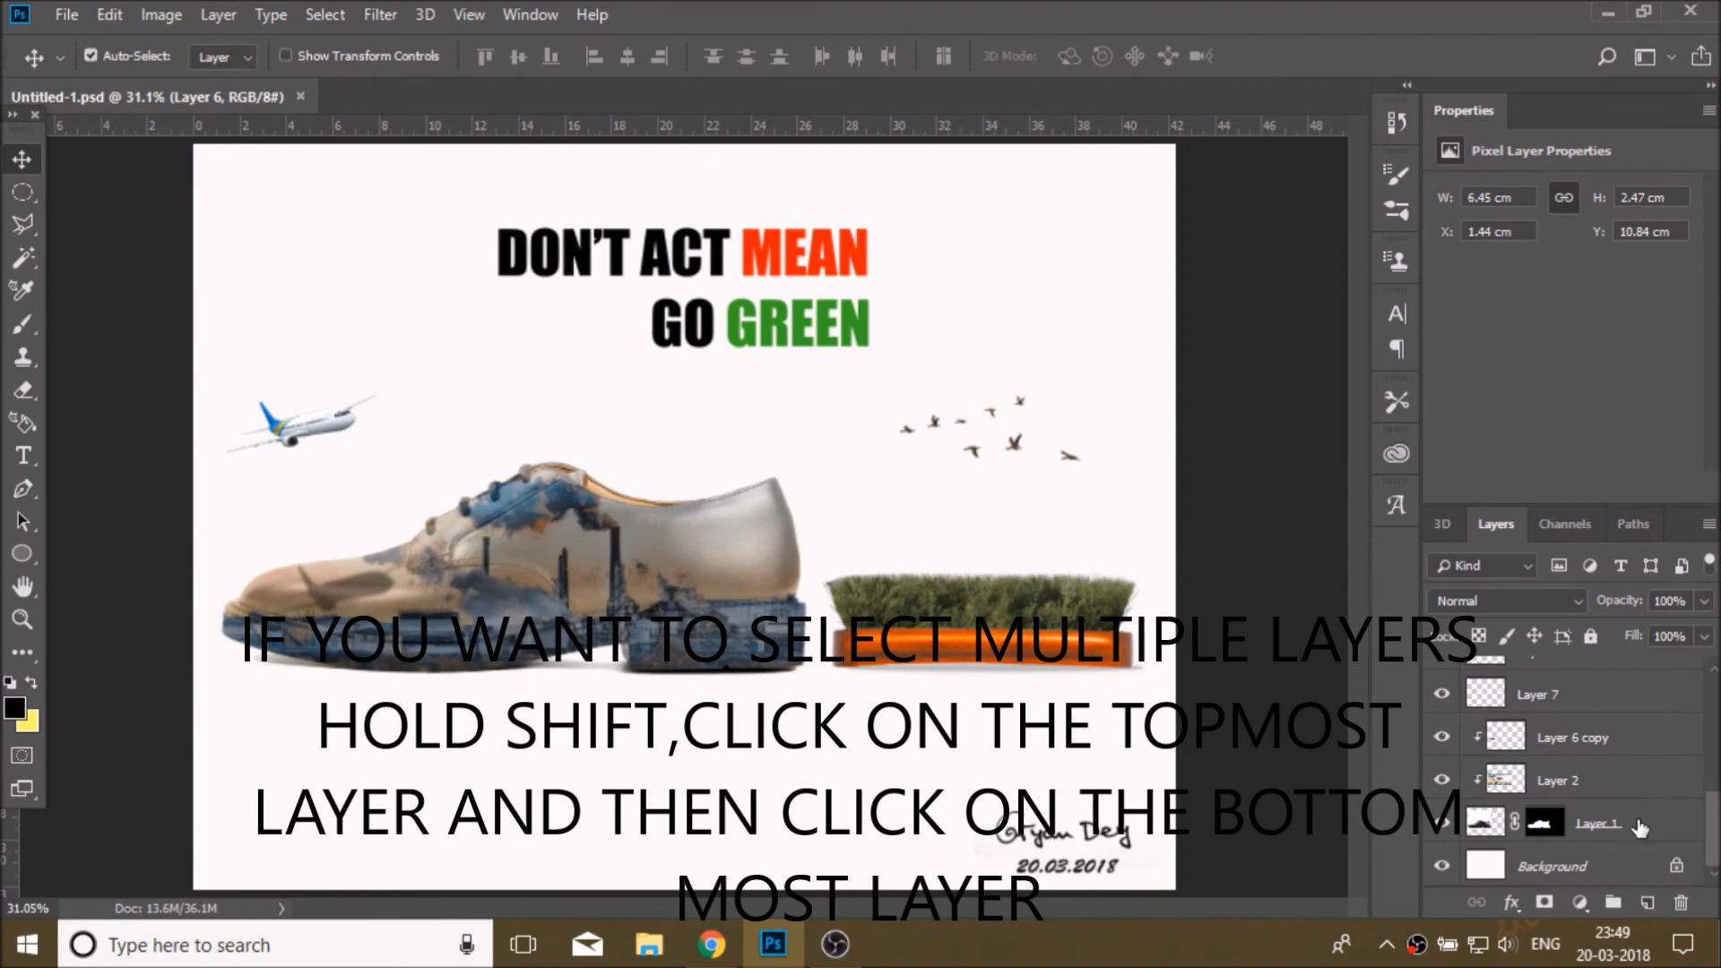
{"action": "left_click", "coordinate": [1639, 827], "text": "shift"}
{"action": "scroll", "coordinate": [1627, 816], "scroll_direction": "up", "scroll_amount": 5}
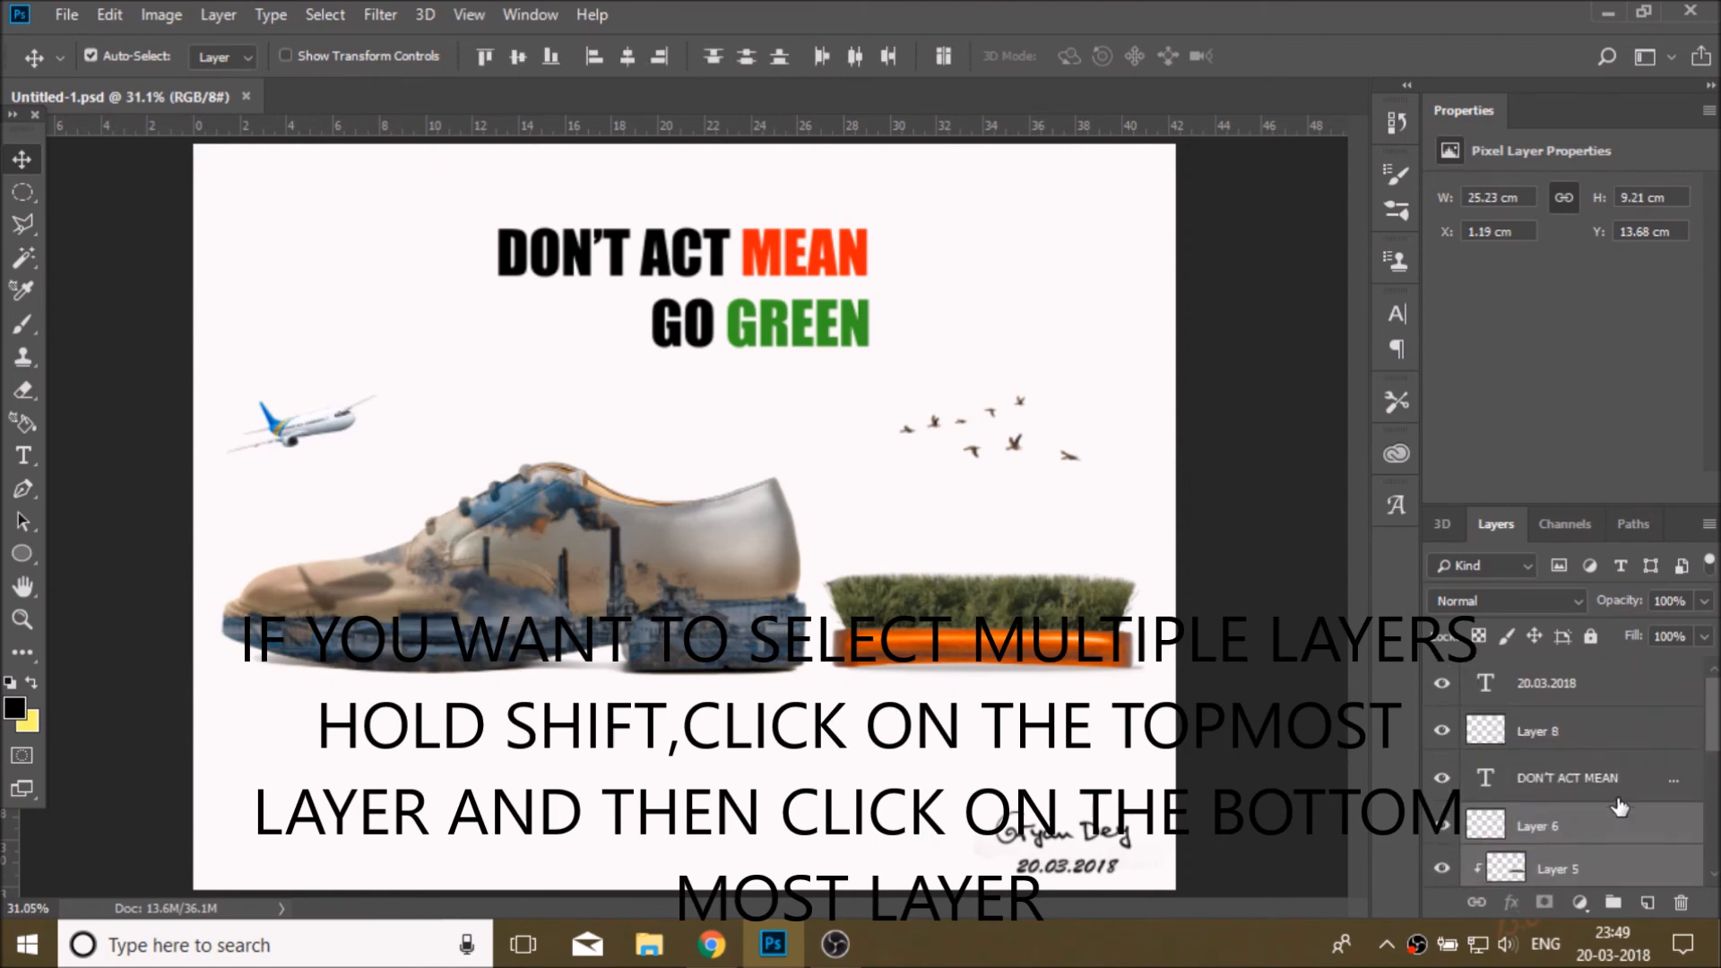
{"action": "left_click", "coordinate": [1442, 825]}
{"action": "left_click", "coordinate": [1442, 825]}
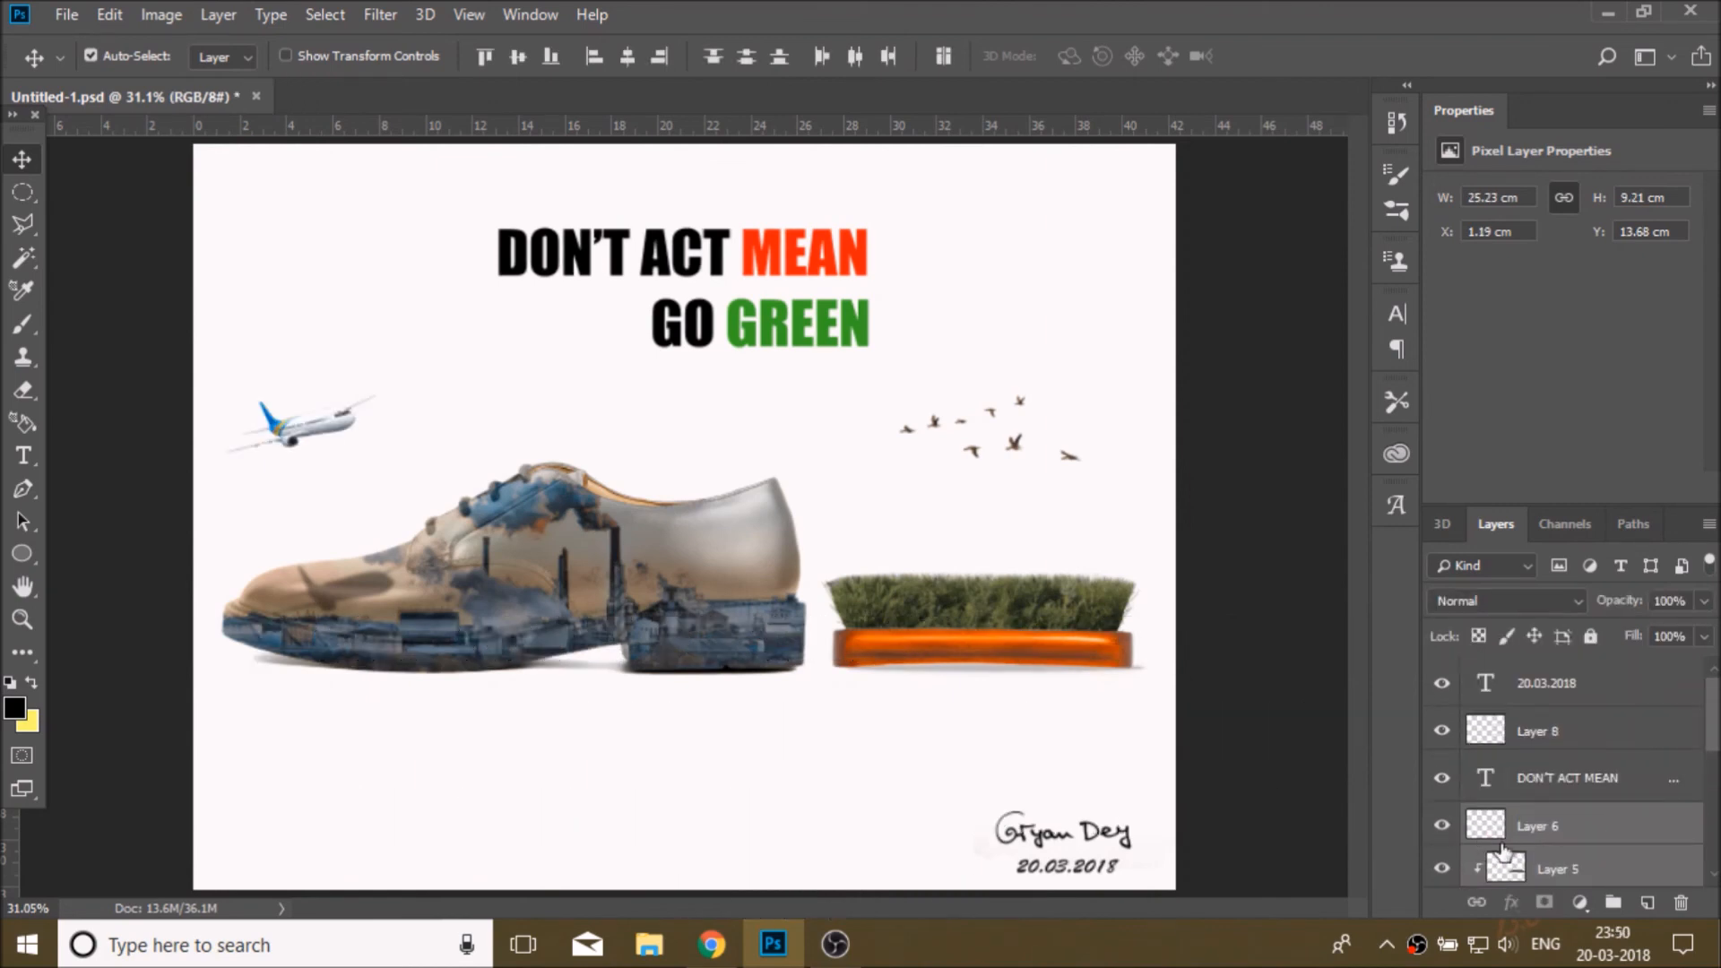
{"action": "left_click_drag", "start_coordinate": [1645, 865], "coordinate": [1648, 902]}
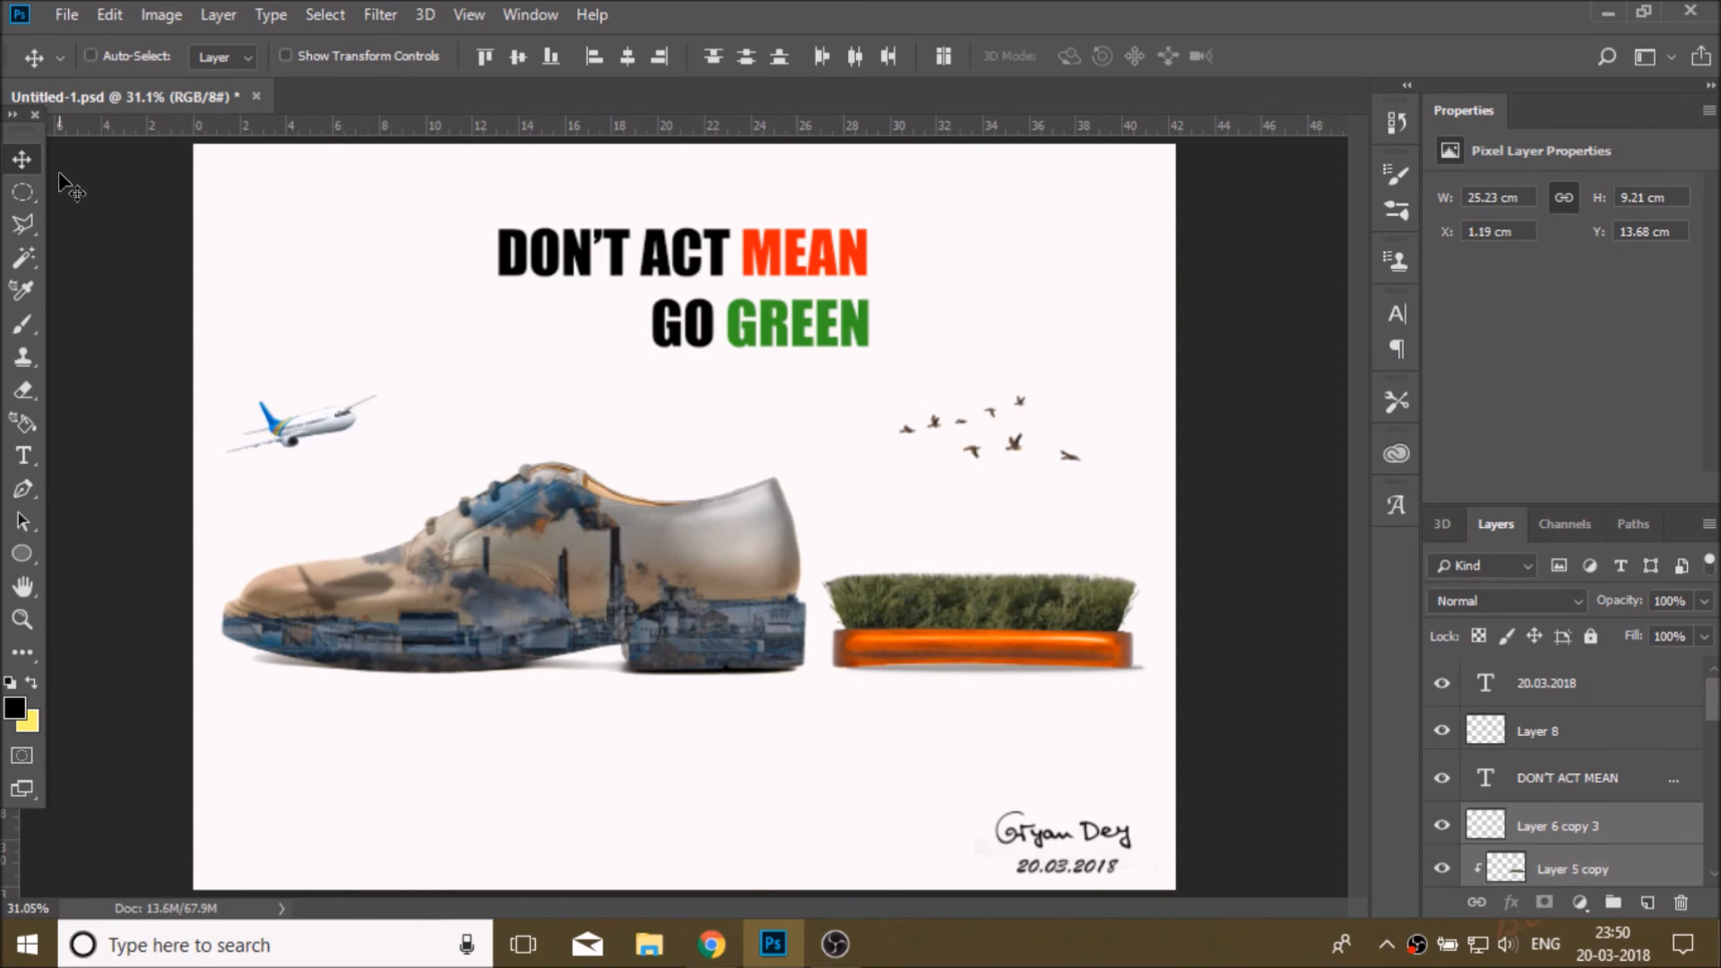
- Flip the duplicated layers vertically beneath the originals as a reflection and fade them to 42% opacity and 75% fill
{"action": "key", "text": "ctrl+t"}
{"action": "right_click", "coordinate": [587, 480]}
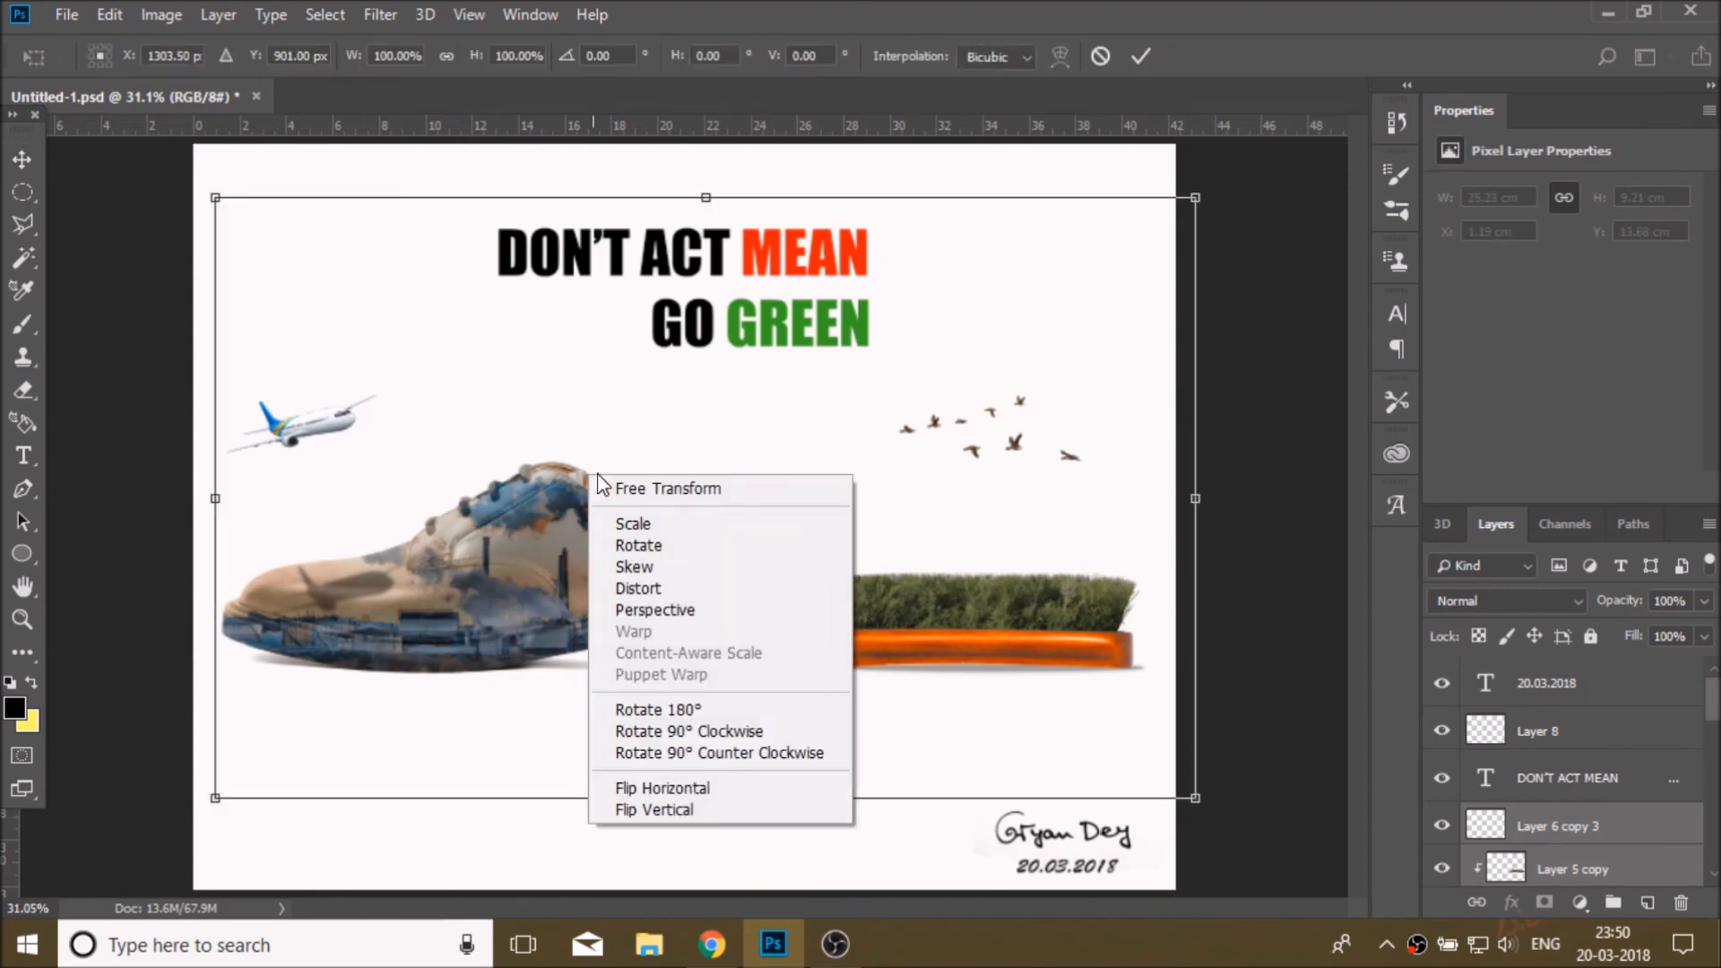
{"action": "left_click", "coordinate": [720, 809]}
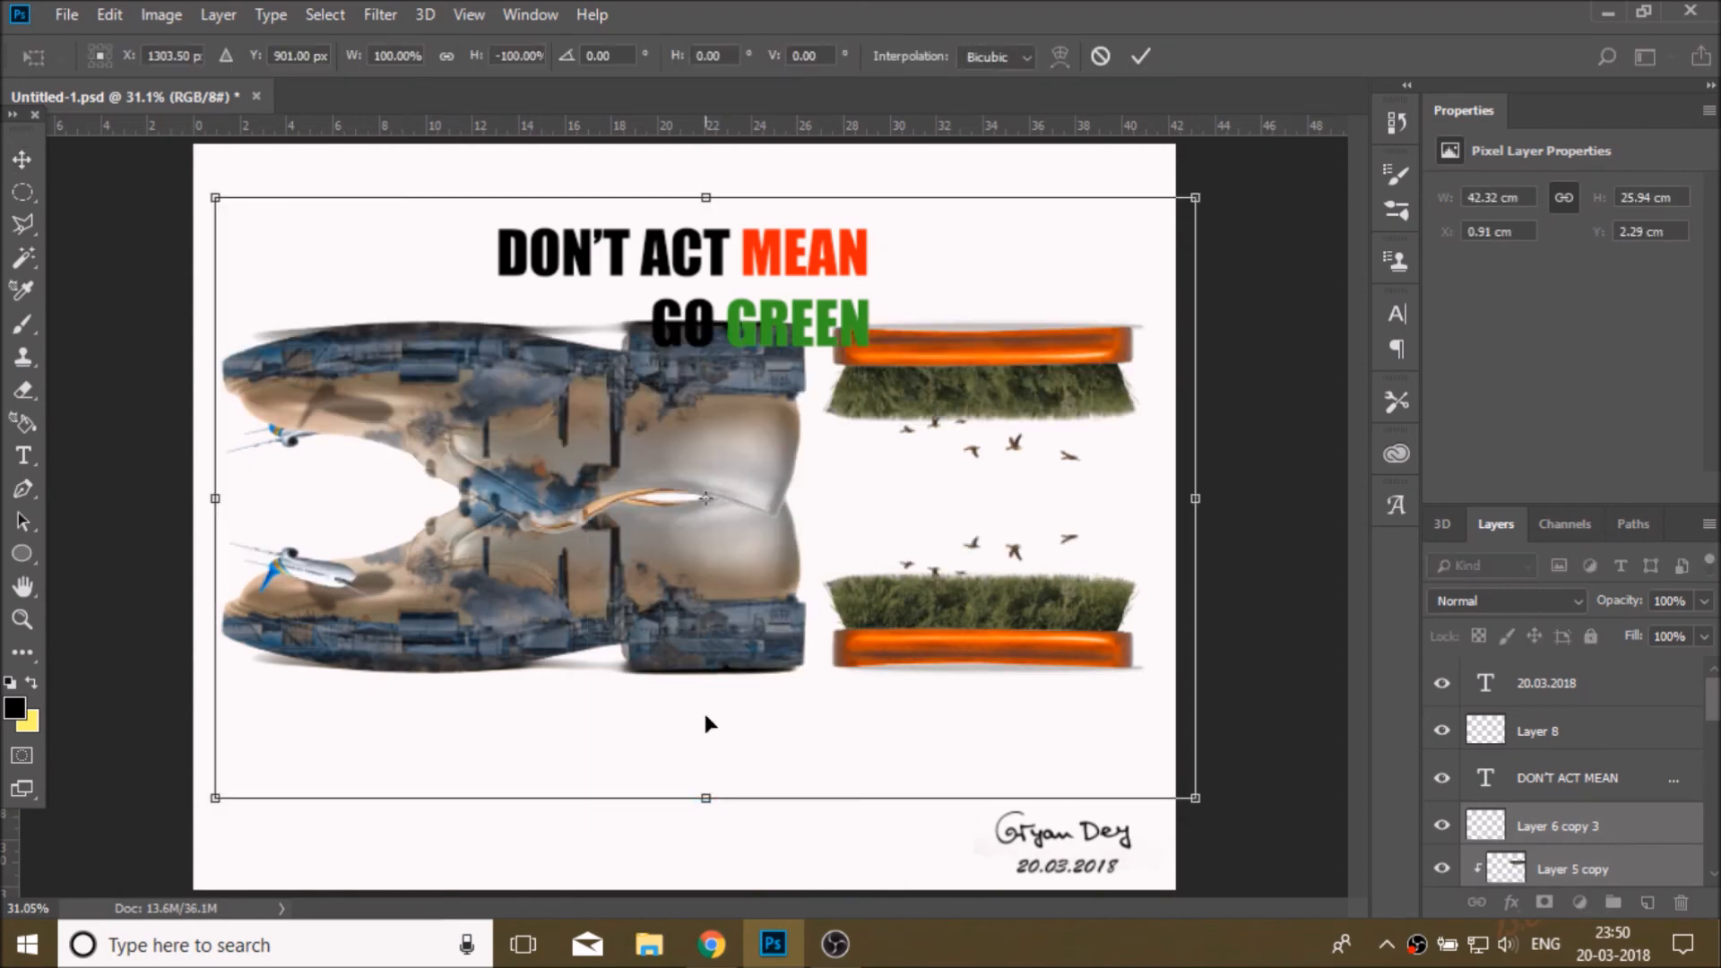
{"action": "left_click_drag", "start_coordinate": [678, 394], "coordinate": [671, 744]}
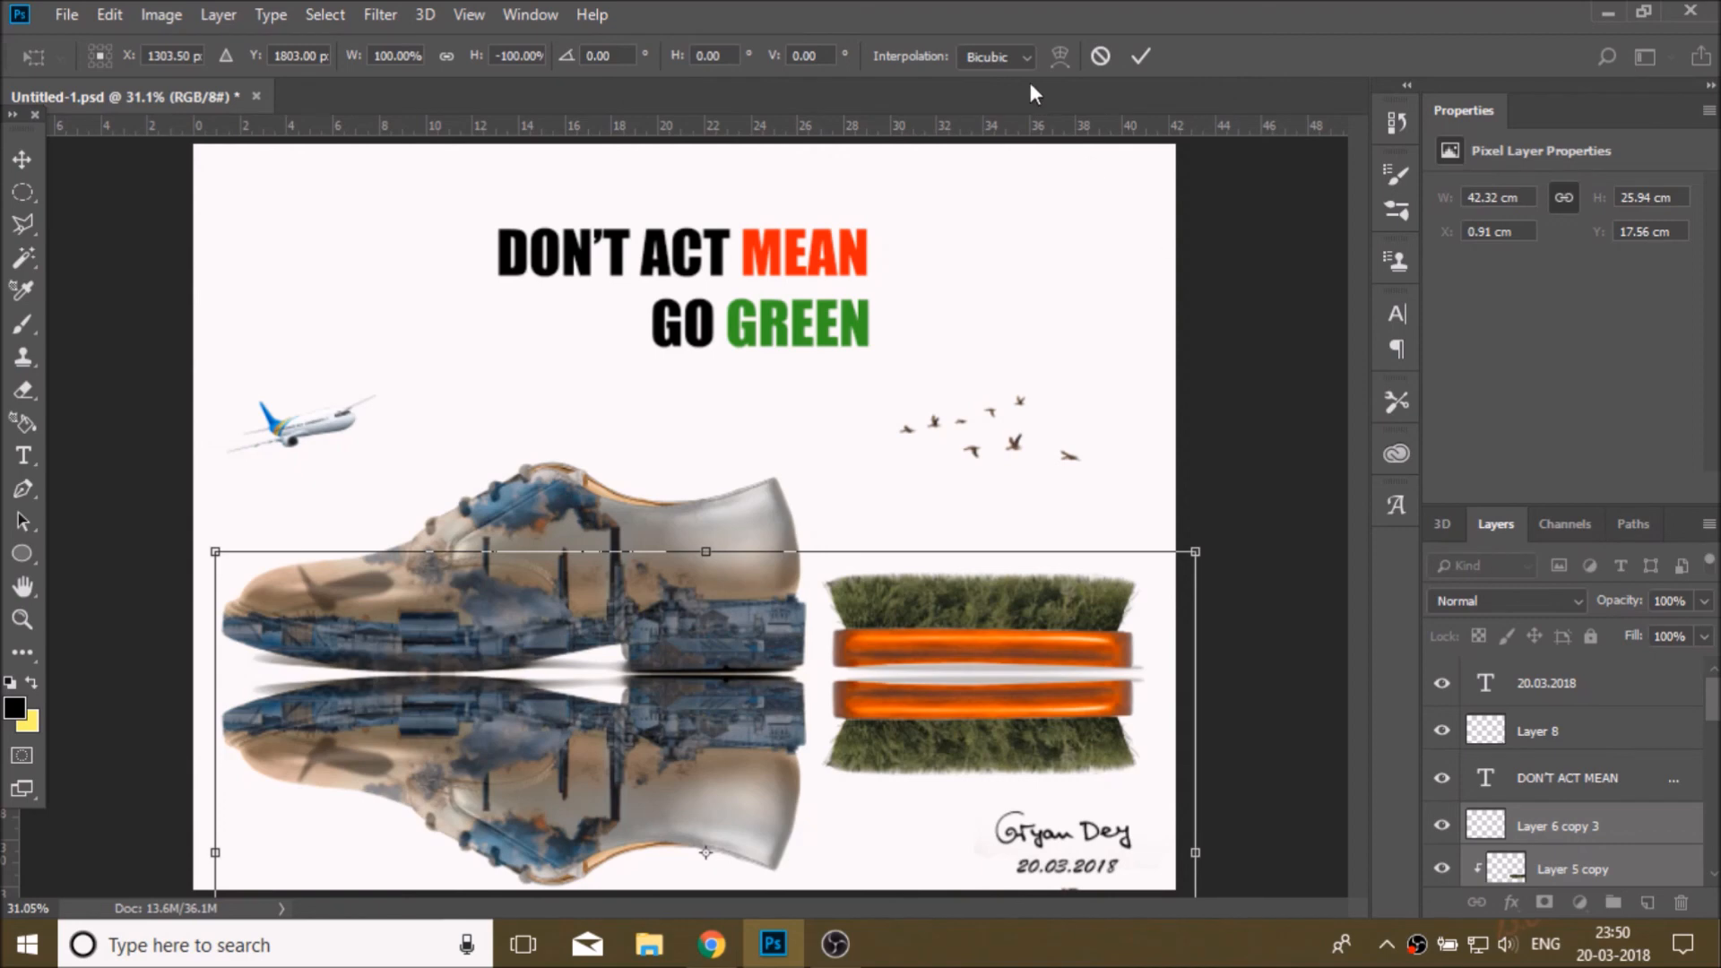
{"action": "left_click", "coordinate": [1139, 58]}
{"action": "left_click", "coordinate": [1705, 600]}
{"action": "left_click_drag", "start_coordinate": [1707, 628], "coordinate": [1635, 626]}
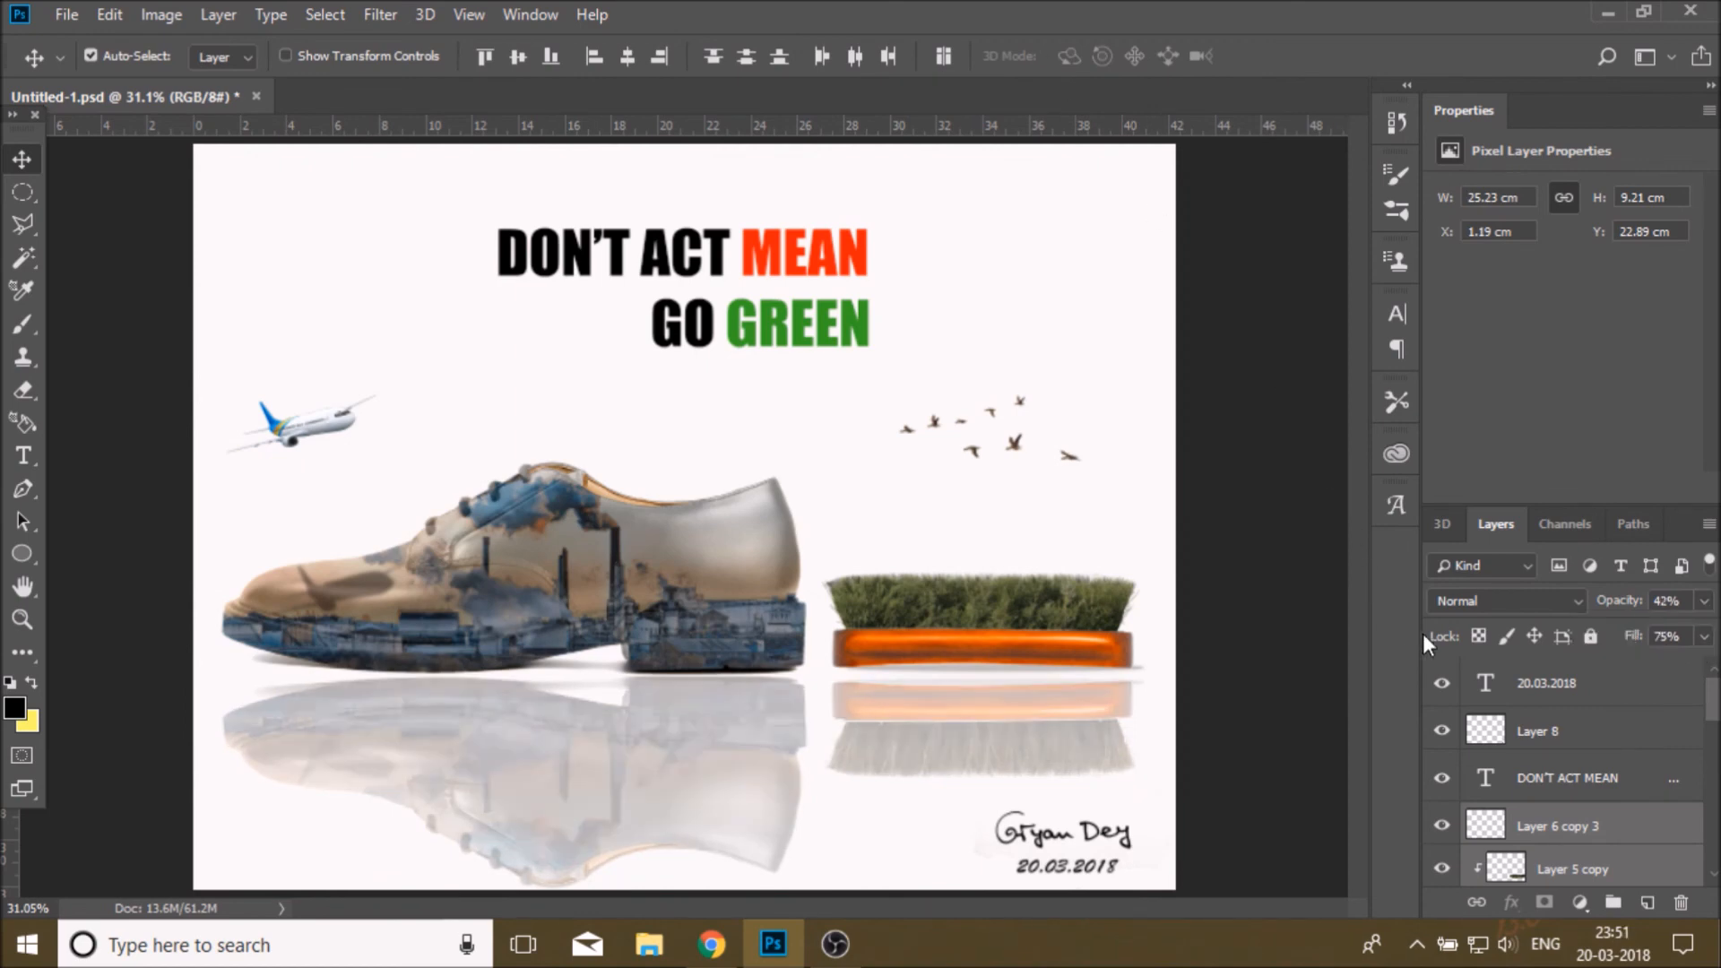
- Merge the selected reflection layers into a single layer and toggle its visibility to check it
{"action": "scroll", "coordinate": [1628, 821], "scroll_direction": "down", "scroll_amount": 5}
{"action": "scroll", "coordinate": [1629, 820], "scroll_direction": "down", "scroll_amount": 1}
{"action": "right_click", "coordinate": [1605, 779]}
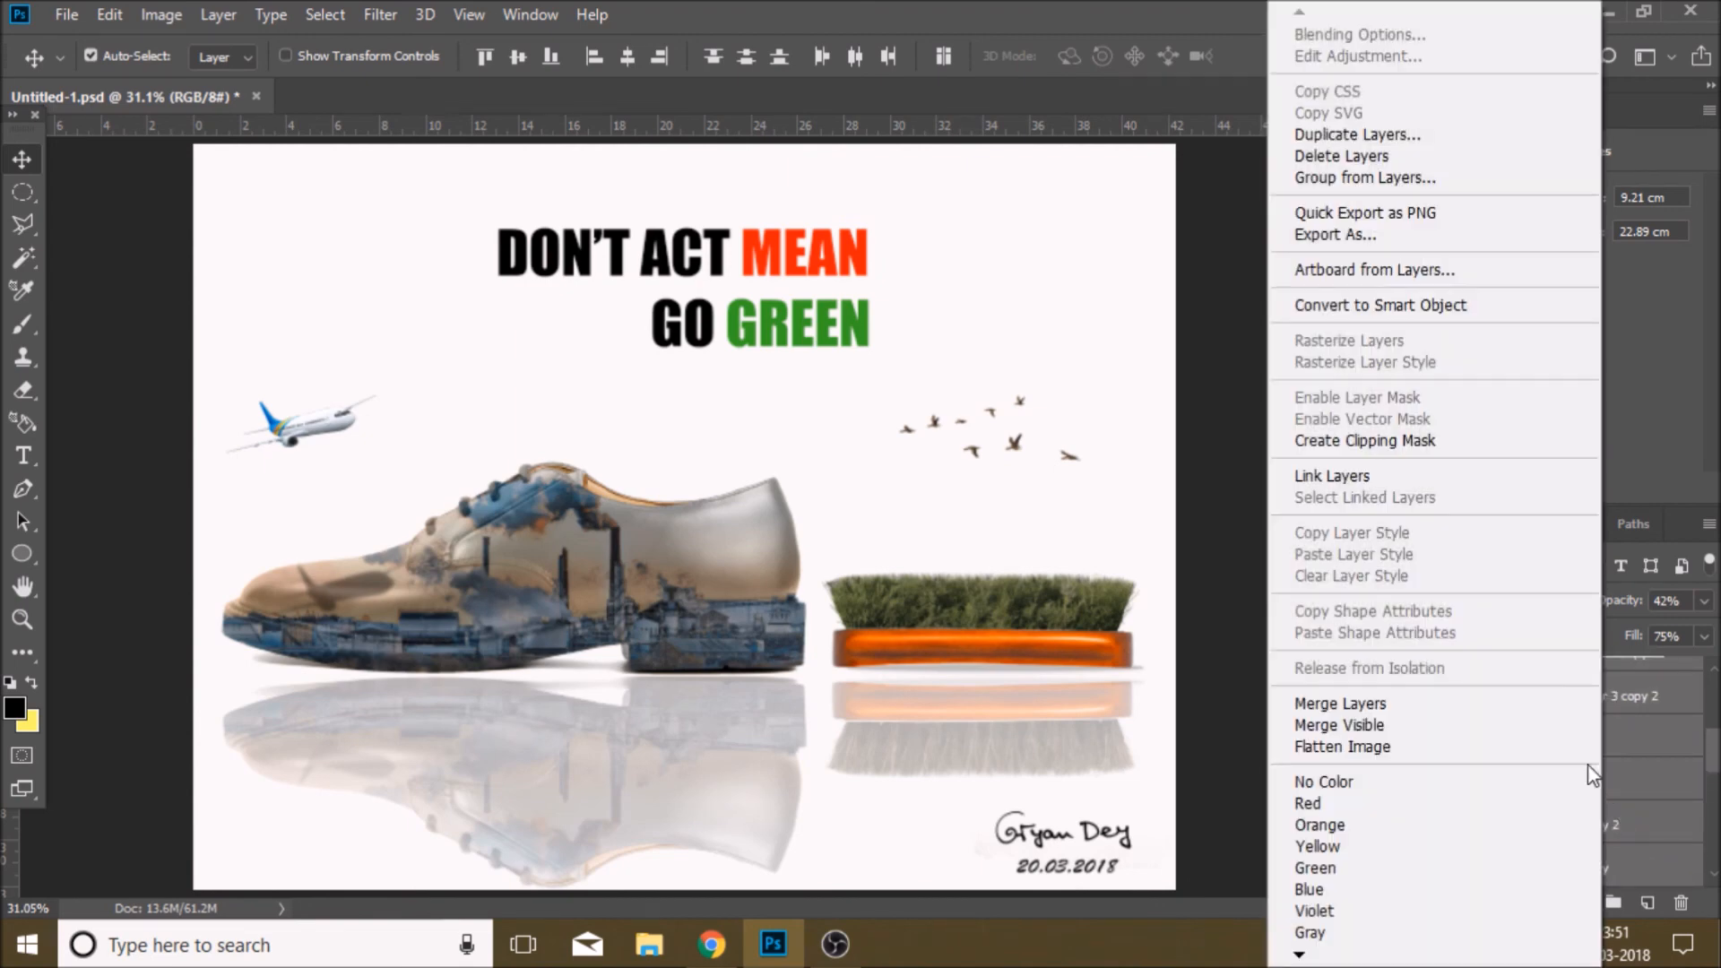
{"action": "left_click", "coordinate": [1339, 703]}
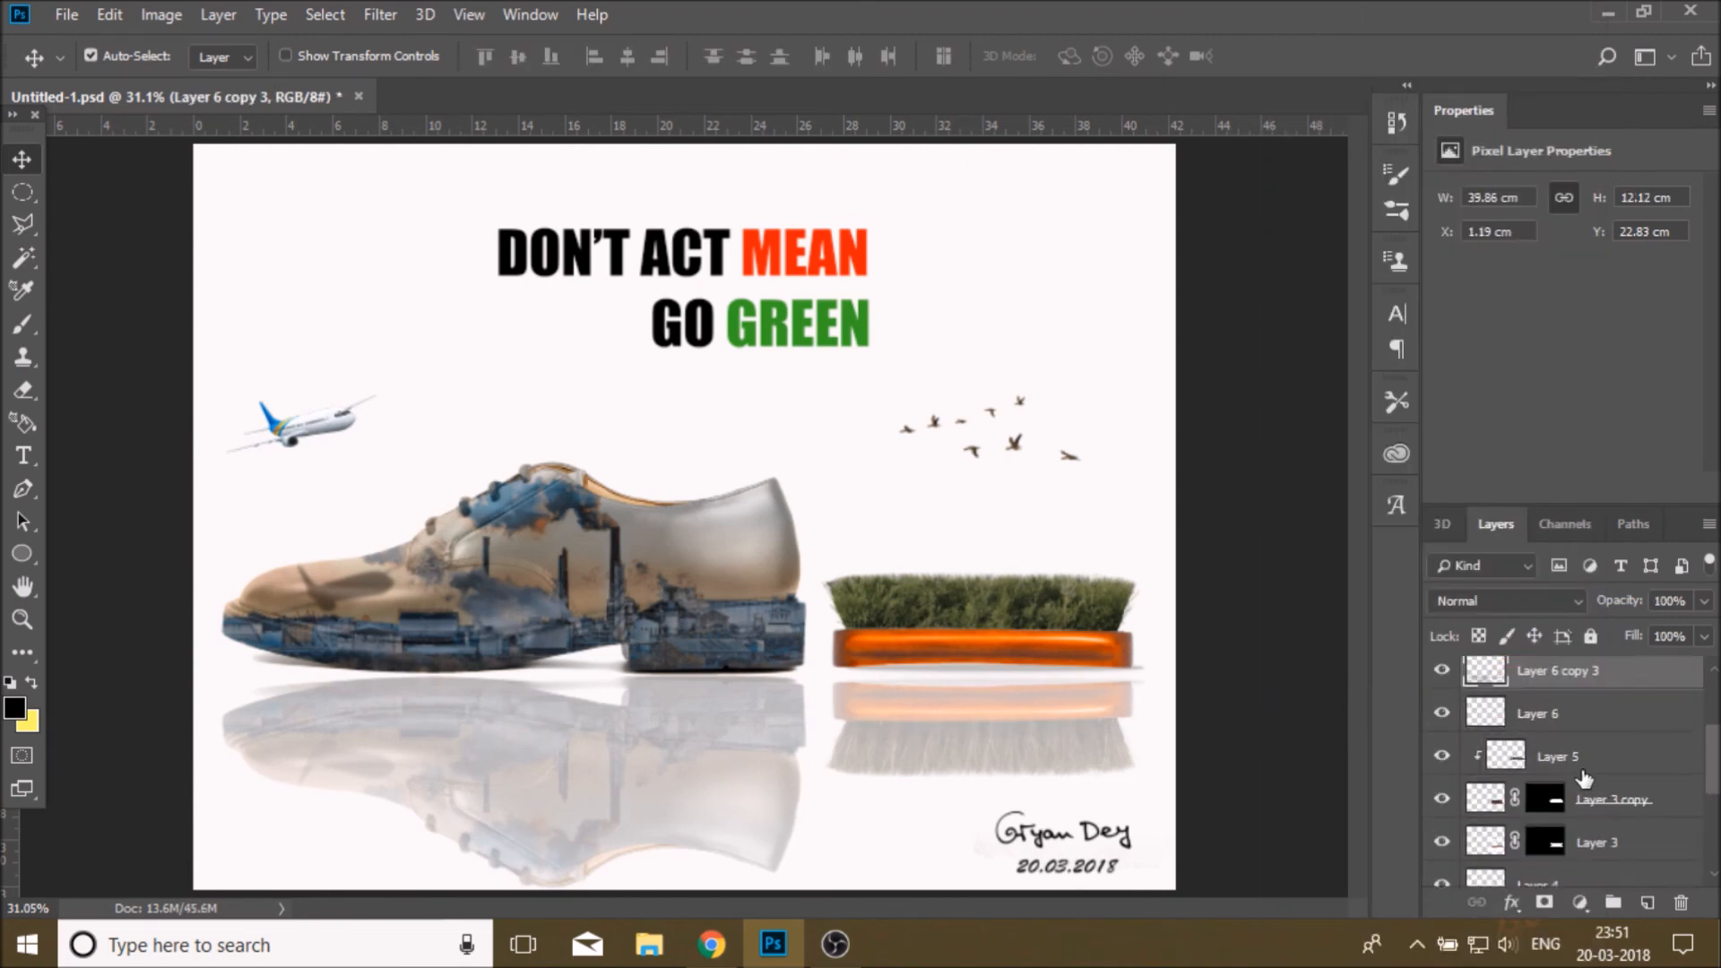
{"action": "scroll", "coordinate": [1585, 778], "scroll_direction": "up", "scroll_amount": 2}
{"action": "left_click", "coordinate": [1442, 774]}
{"action": "left_click", "coordinate": [1442, 774]}
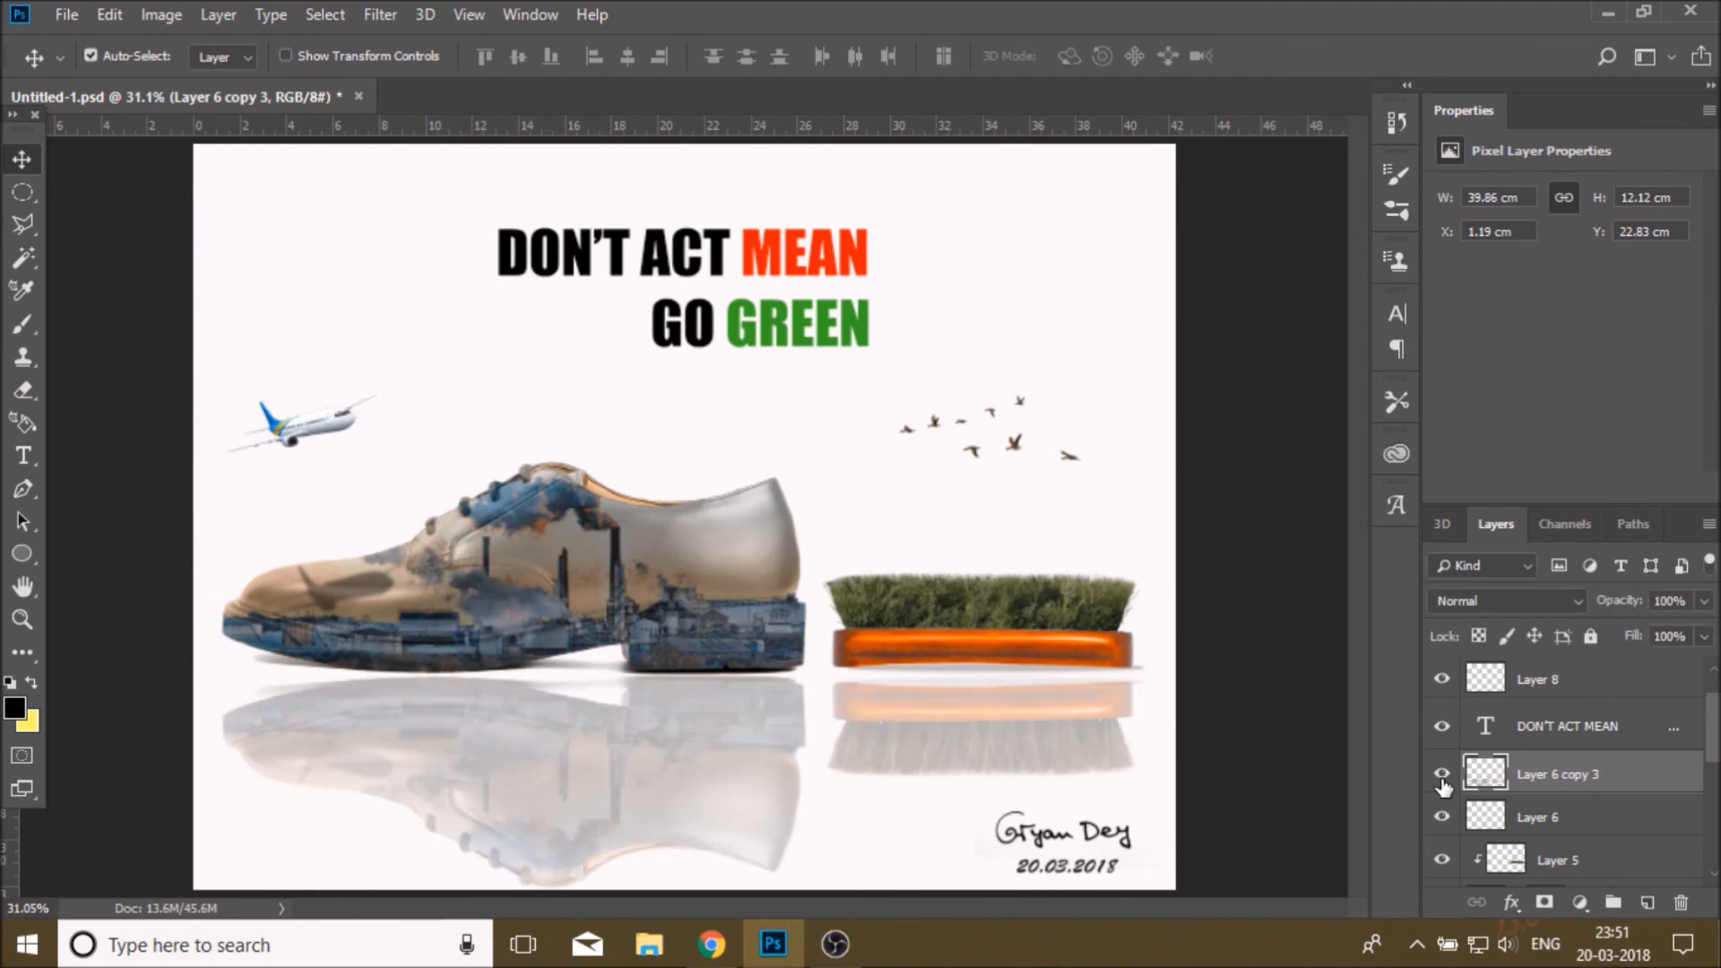
- Apply a Gaussian Blur with a radius of 8.2 pixels to the merged reflection layer
{"action": "left_click", "coordinate": [389, 16]}
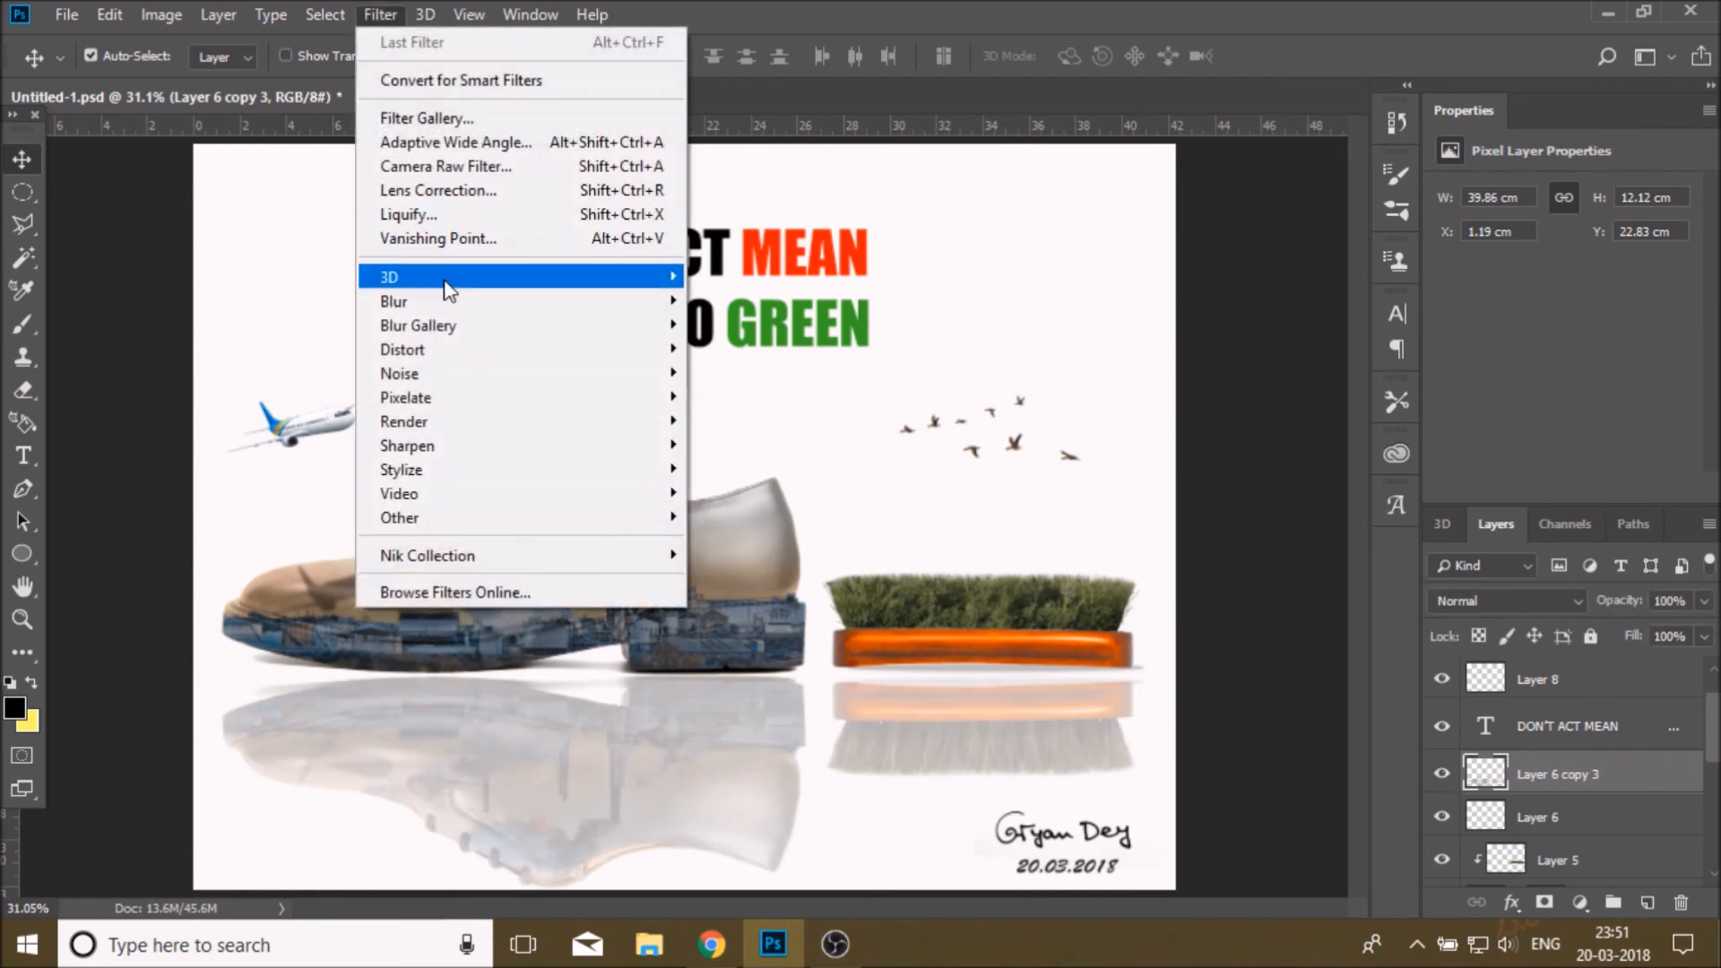
{"action": "mouse_move", "coordinate": [453, 301]}
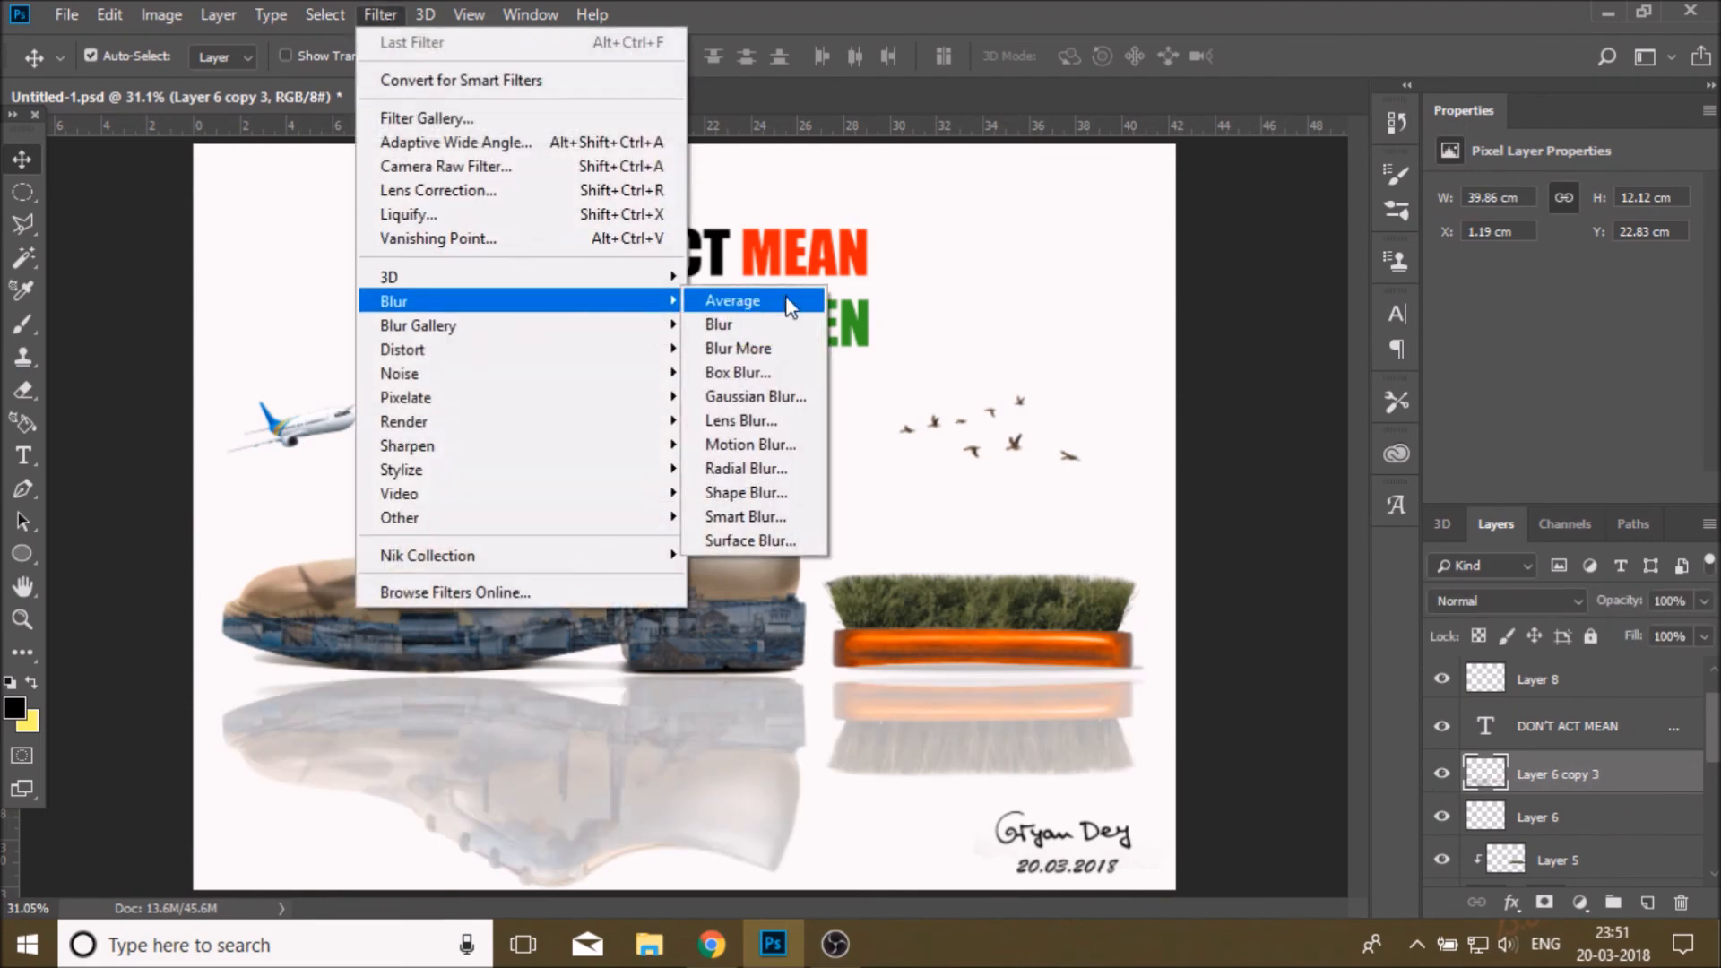
{"action": "left_click", "coordinate": [780, 396]}
{"action": "left_click_drag", "start_coordinate": [1154, 528], "coordinate": [1154, 529]}
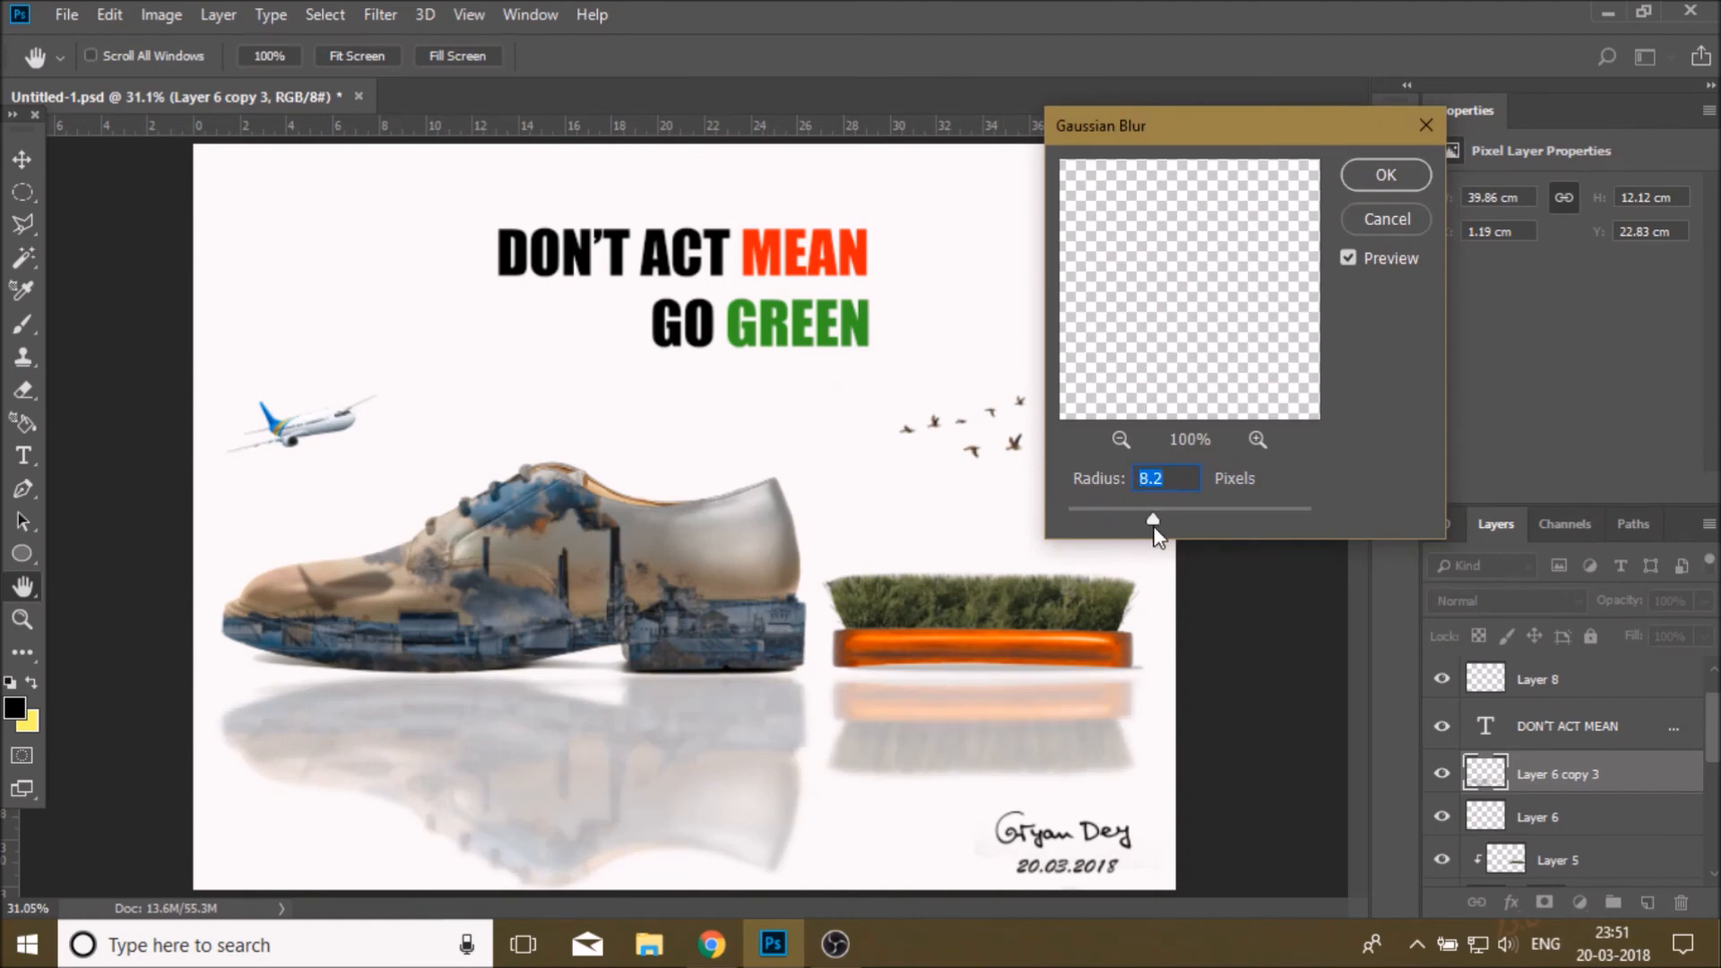
{"action": "left_click", "coordinate": [1384, 175]}
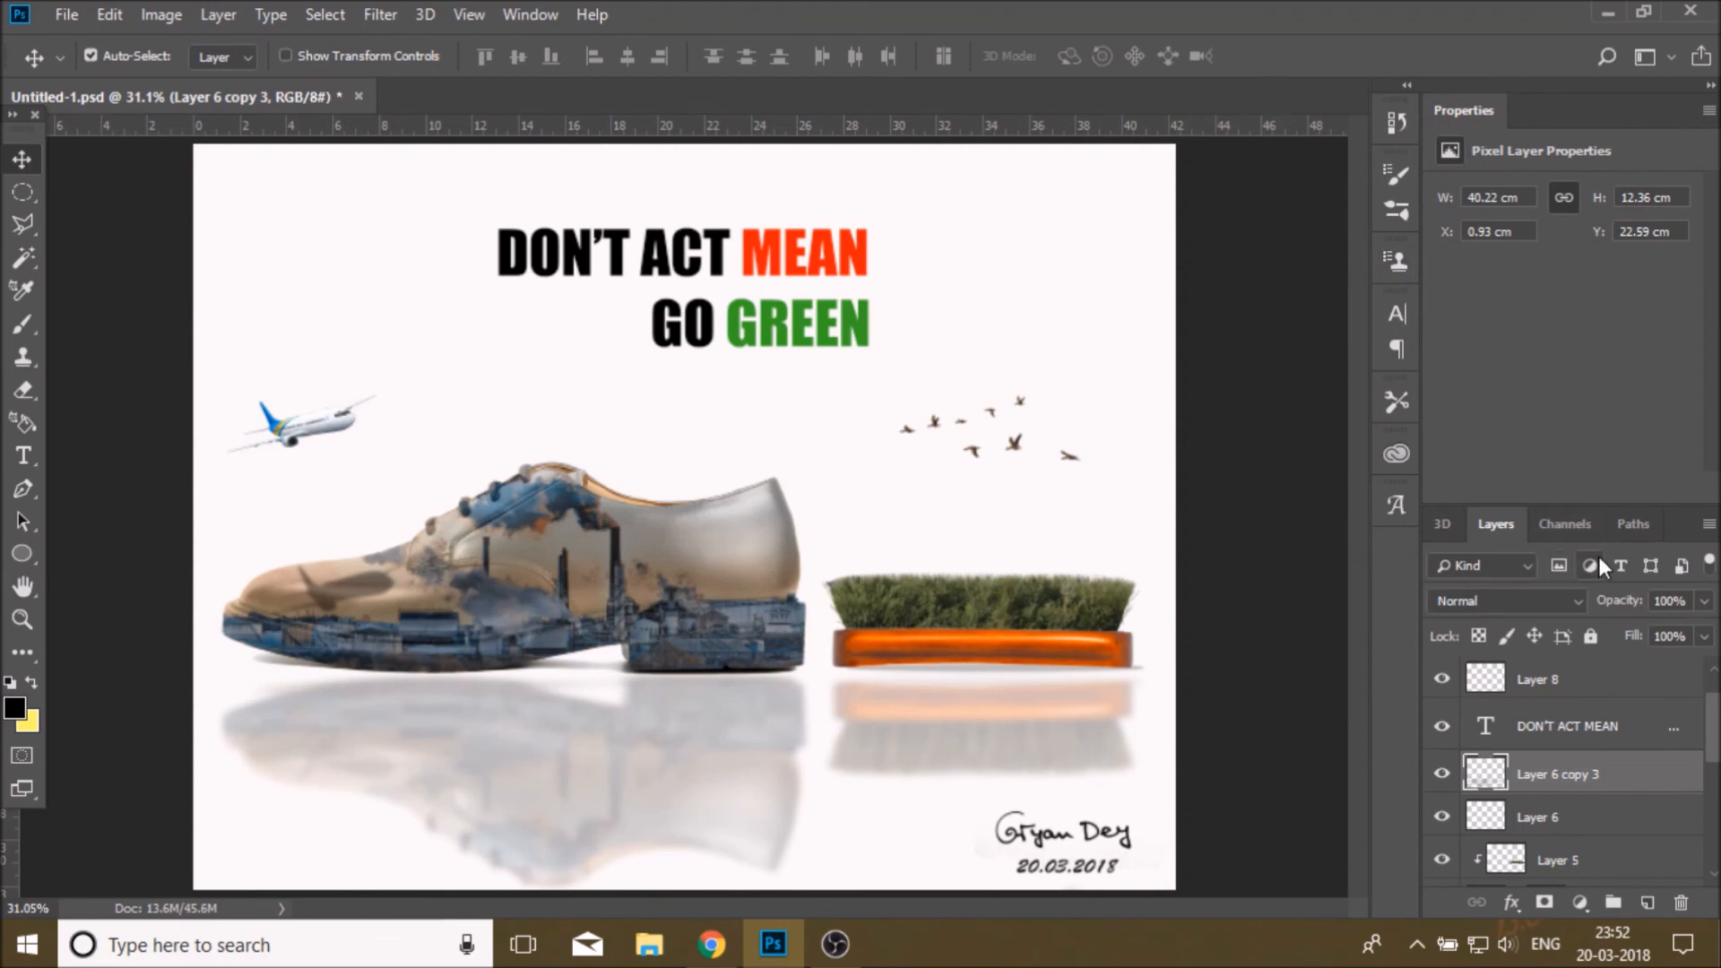
- Lower the blurred reflection layer's fill to 82% and save the poster document
{"action": "left_click", "coordinate": [1708, 604]}
{"action": "left_click_drag", "start_coordinate": [1671, 627], "coordinate": [1684, 666]}
{"action": "left_click", "coordinate": [1704, 635]}
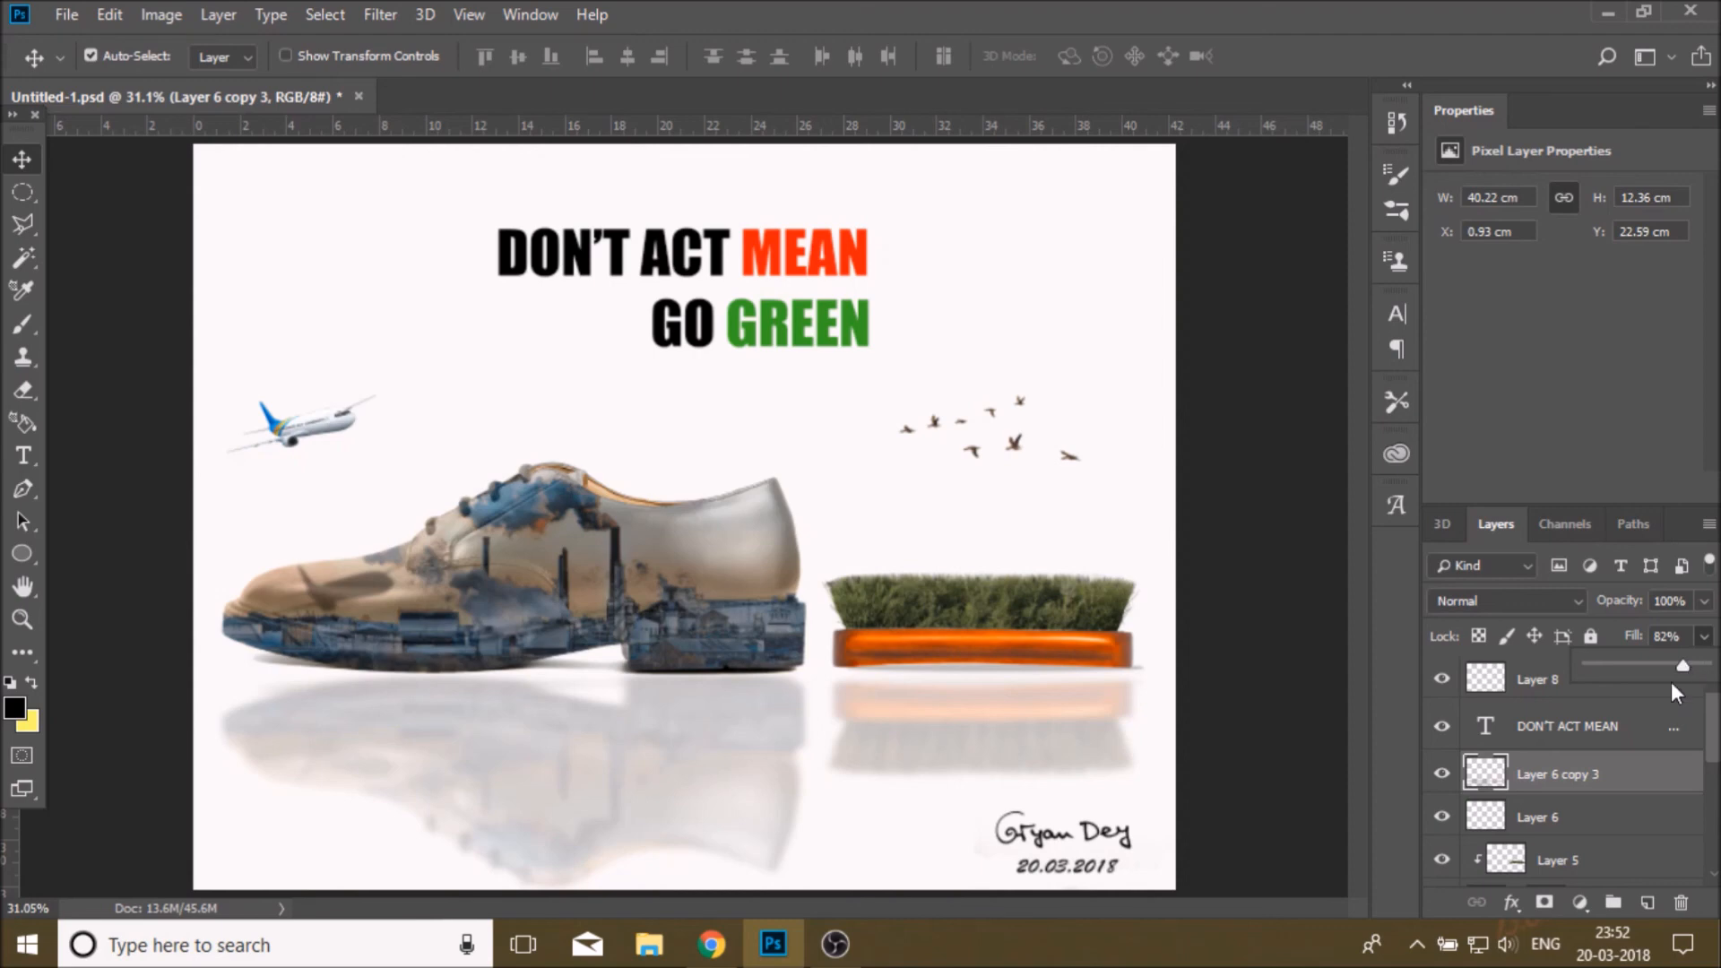
{"action": "left_click", "coordinate": [66, 15]}
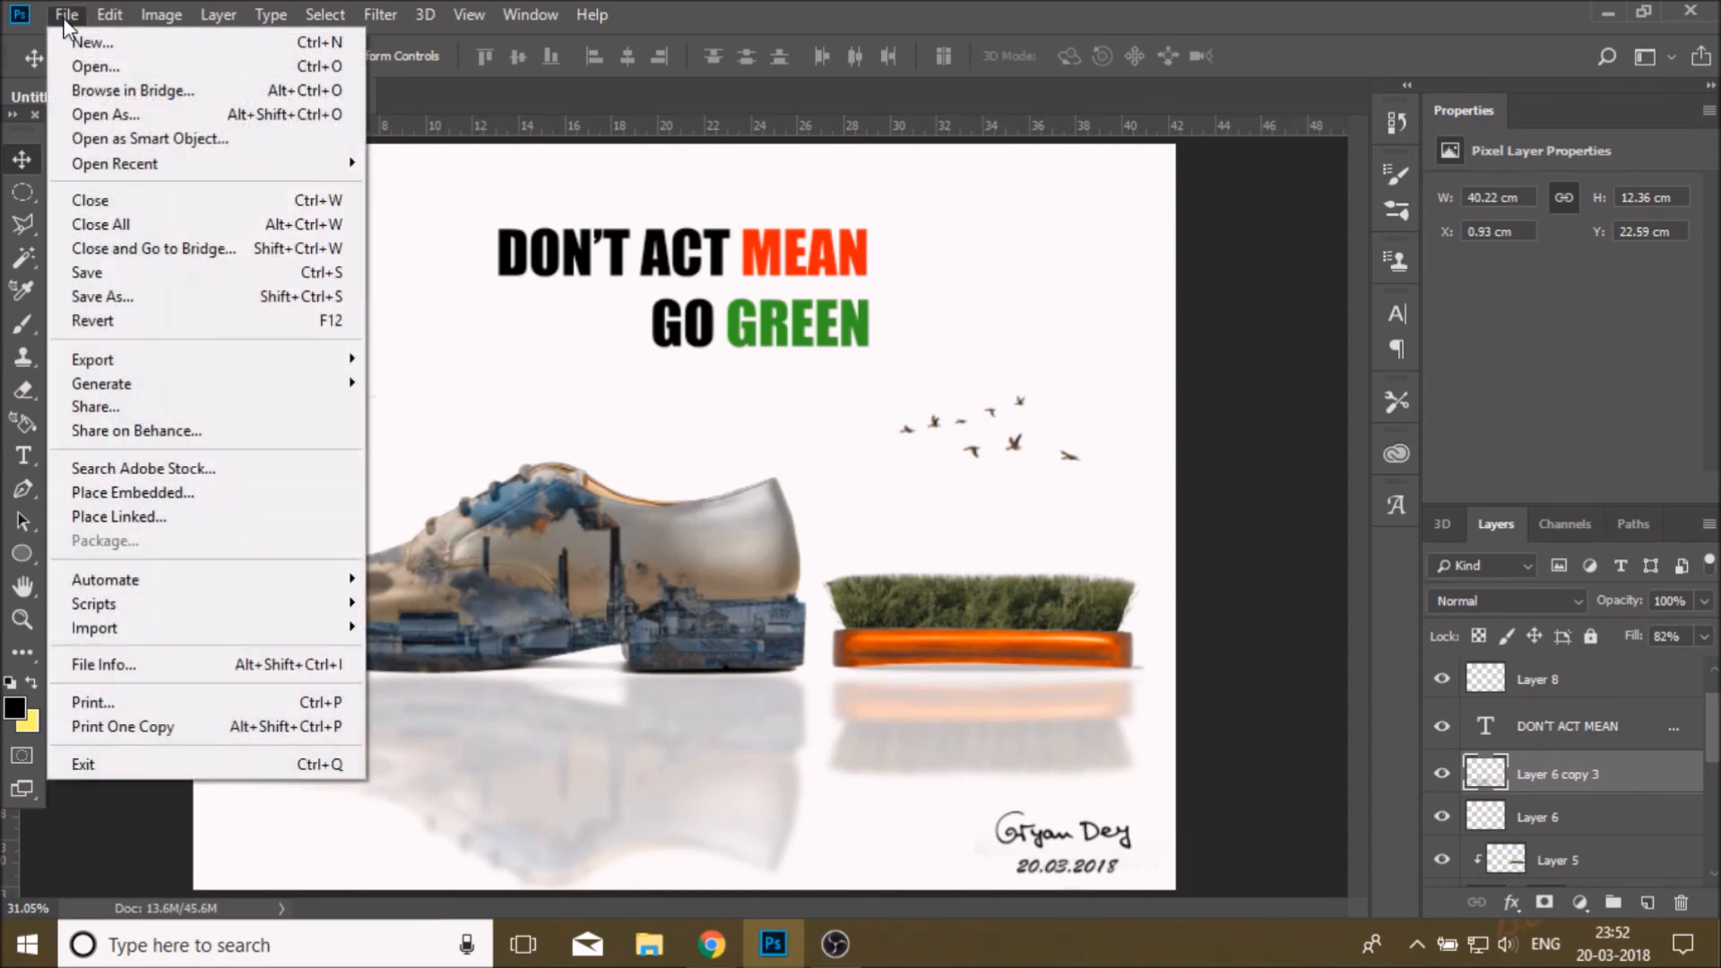
{"action": "left_click", "coordinate": [89, 273]}
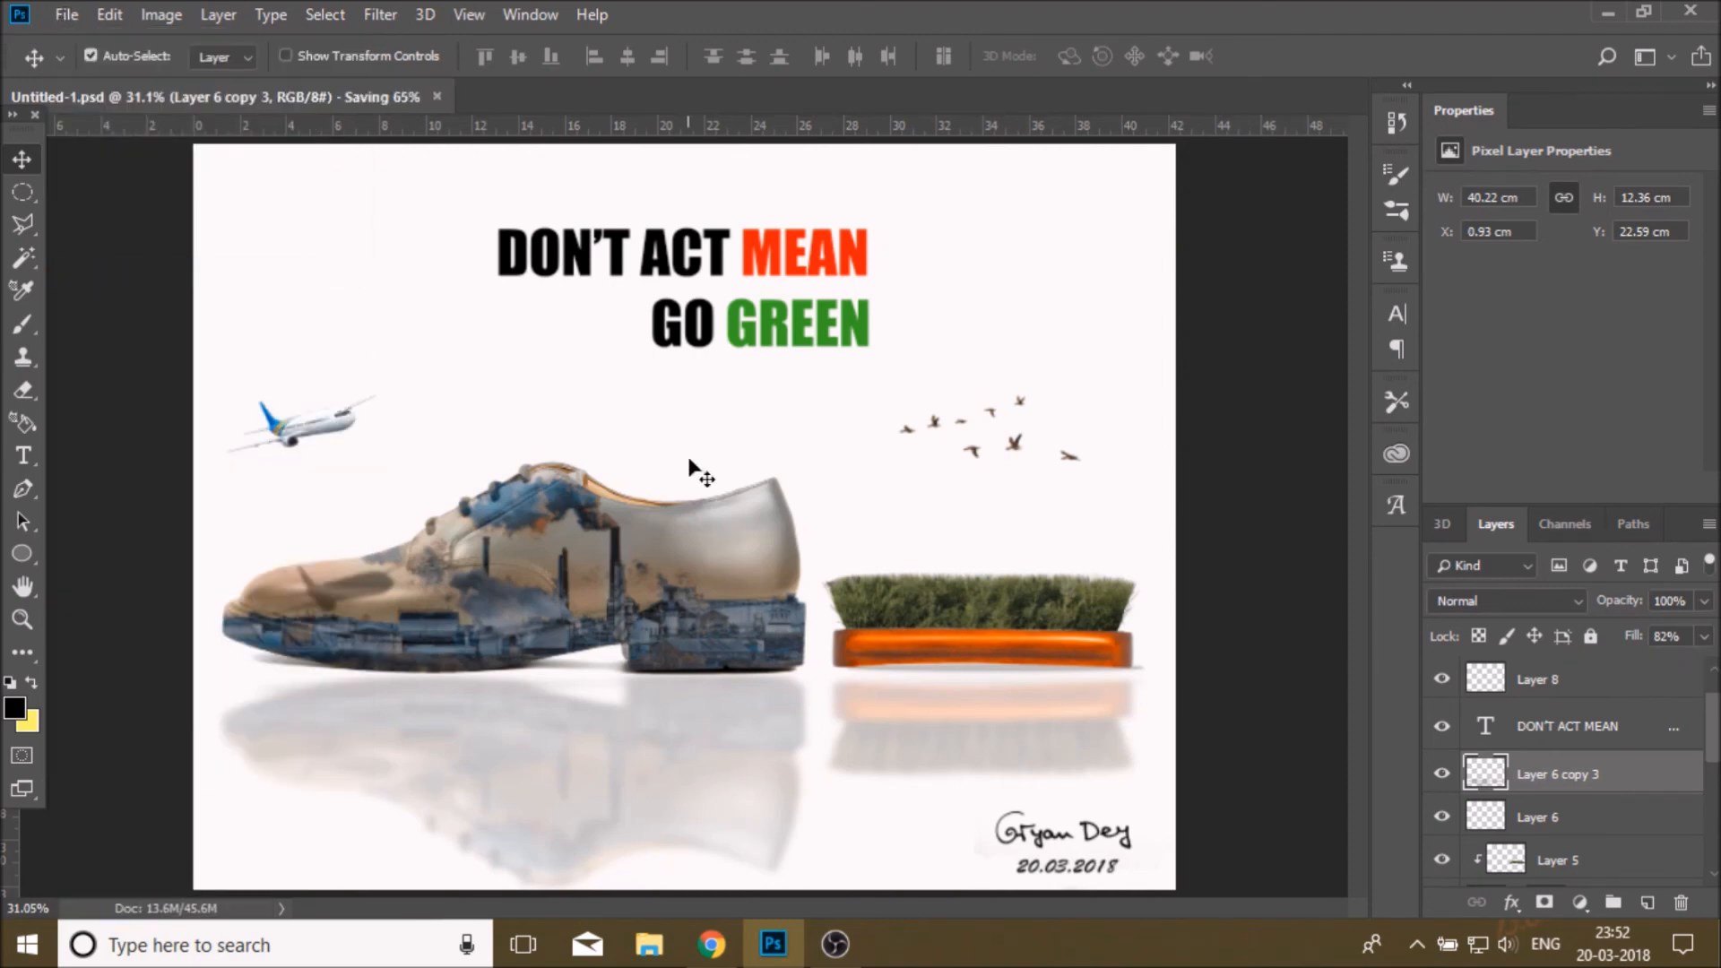